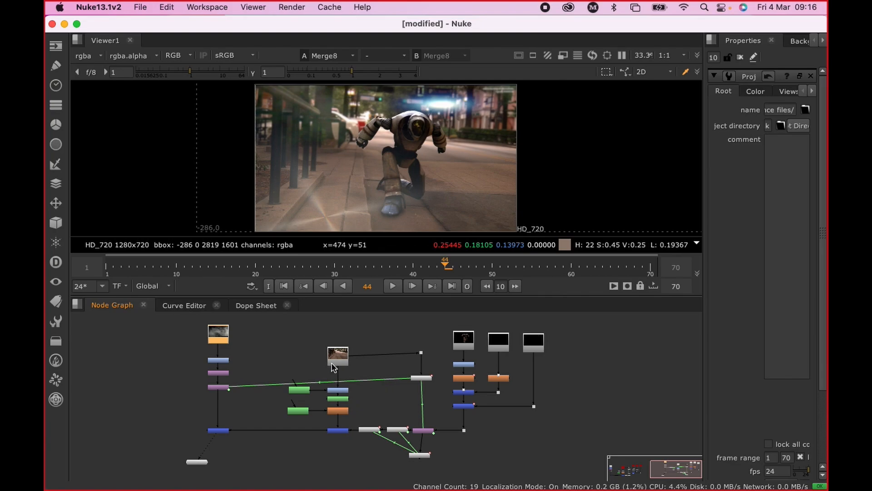
Step: View the street background plate Read14 in the viewer and play it back
drag(332, 362, 332, 358)
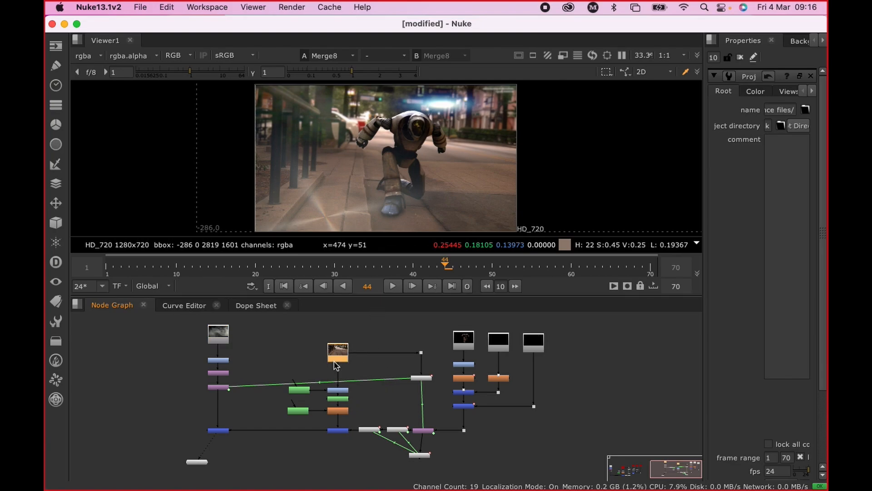
key(1)
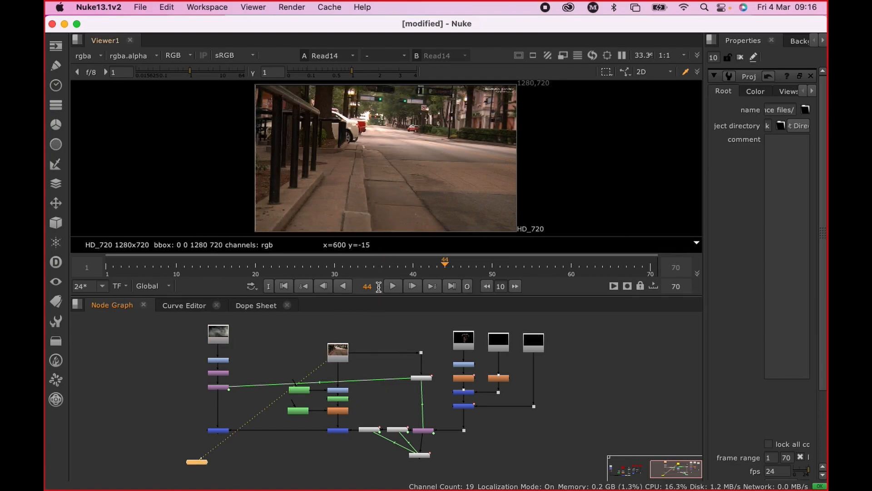
click(399, 287)
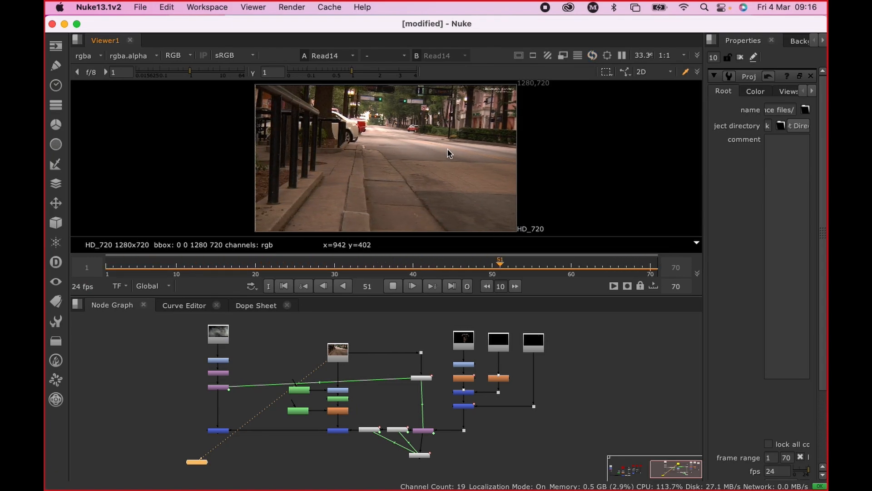
key(k)
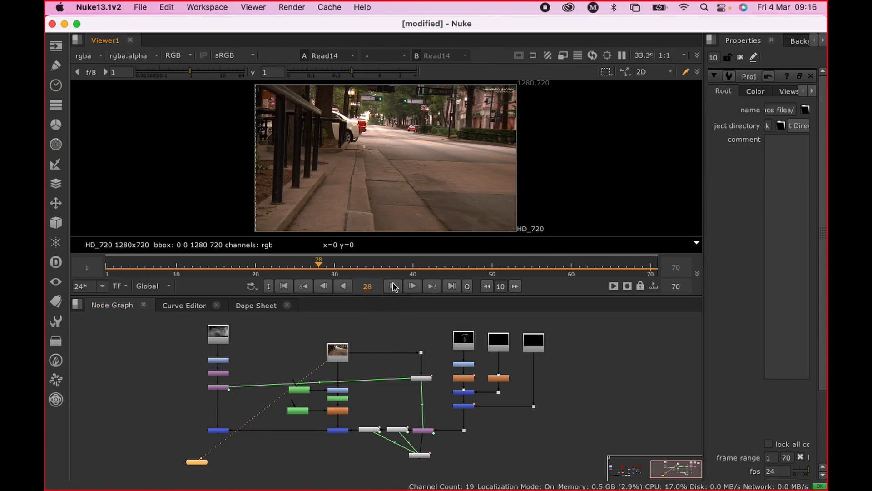
Step: Examine the parked red truck behind the white car in the plate and the nodes branching below Read14
scroll(306, 362, down, 2)
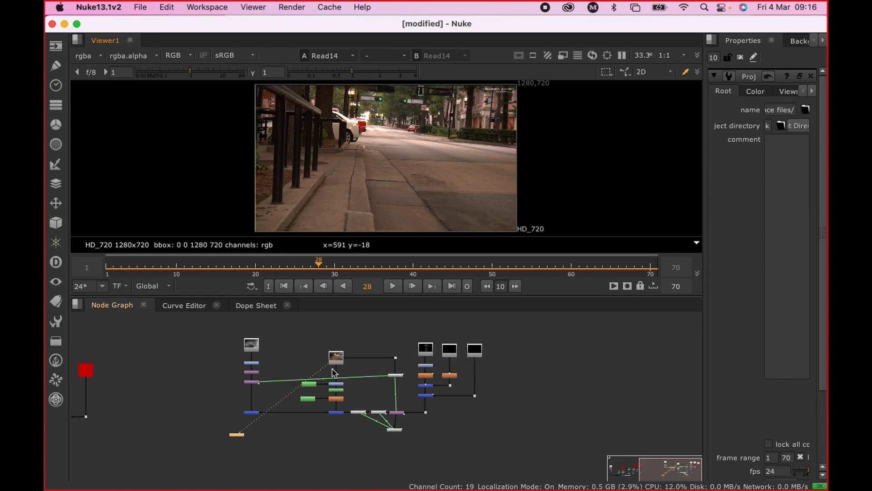
scroll(340, 373, up, 4)
scroll(356, 359, down, 3)
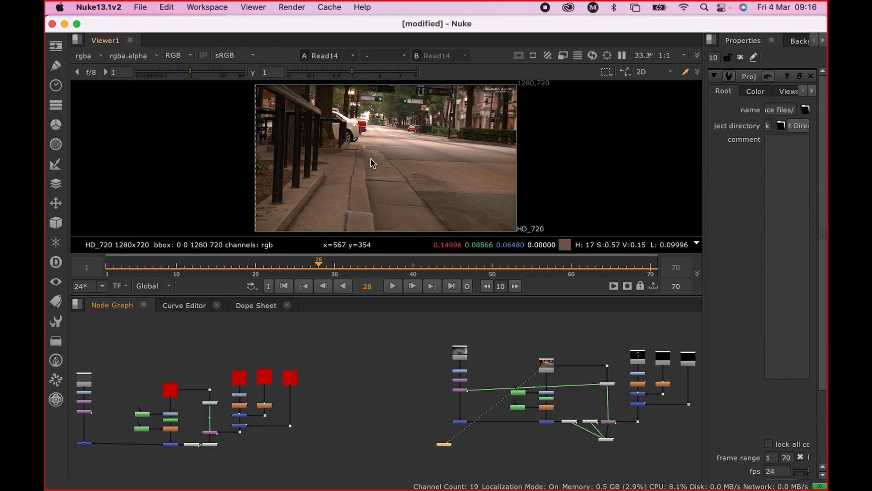
middle_drag(350, 350, 178, 316)
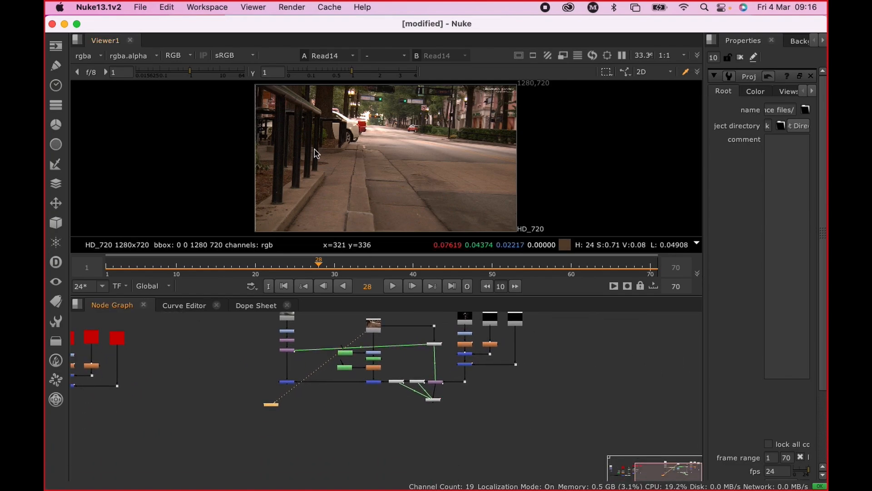
scroll(396, 145, up, 3)
scroll(343, 114, up, 5)
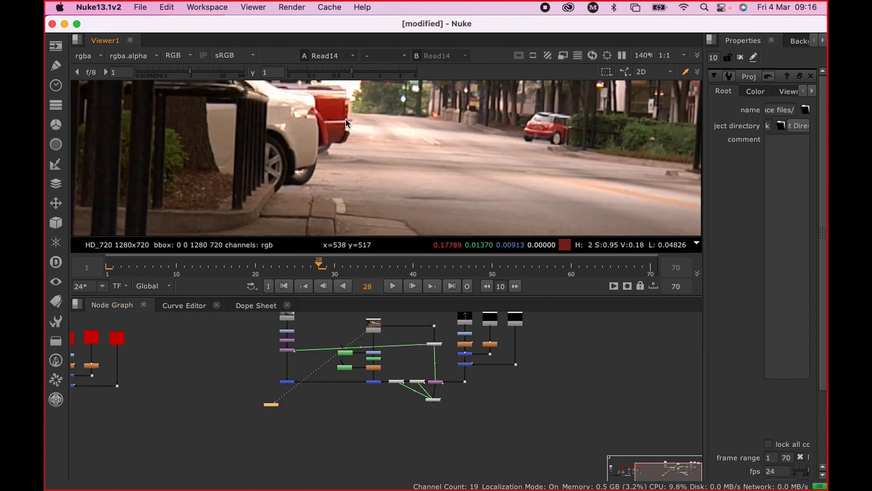
scroll(345, 161, down, 5)
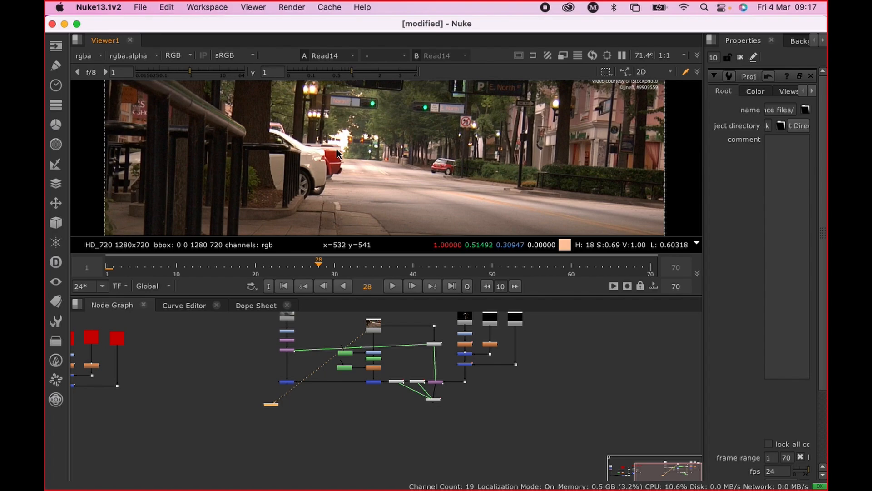
scroll(336, 213, up, 3)
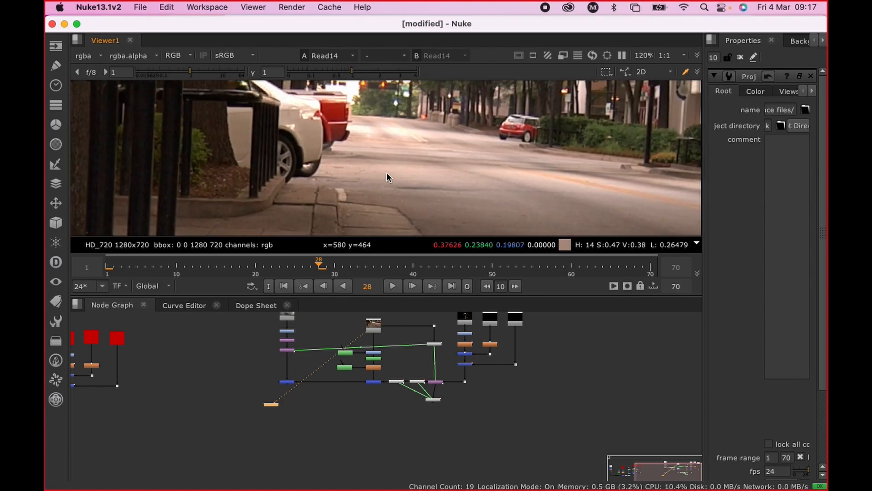
scroll(400, 190, down, 2)
scroll(404, 333, up, 4)
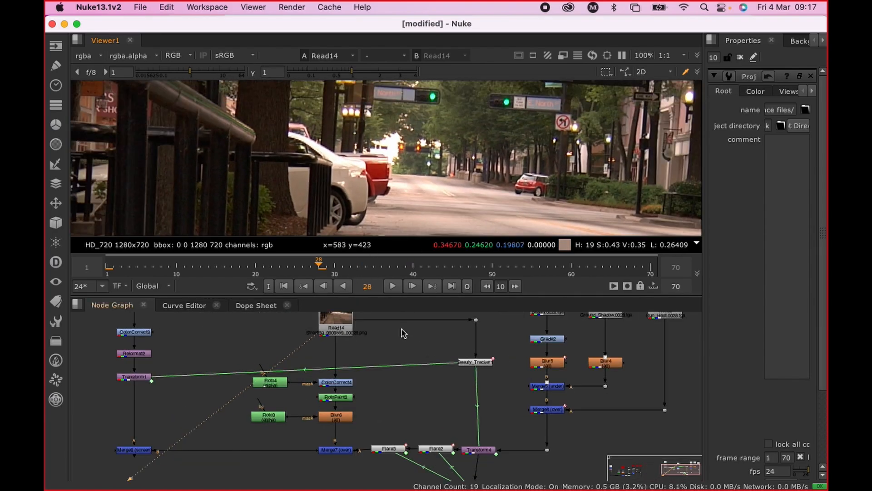
scroll(404, 334, up, 2)
scroll(443, 349, down, 3)
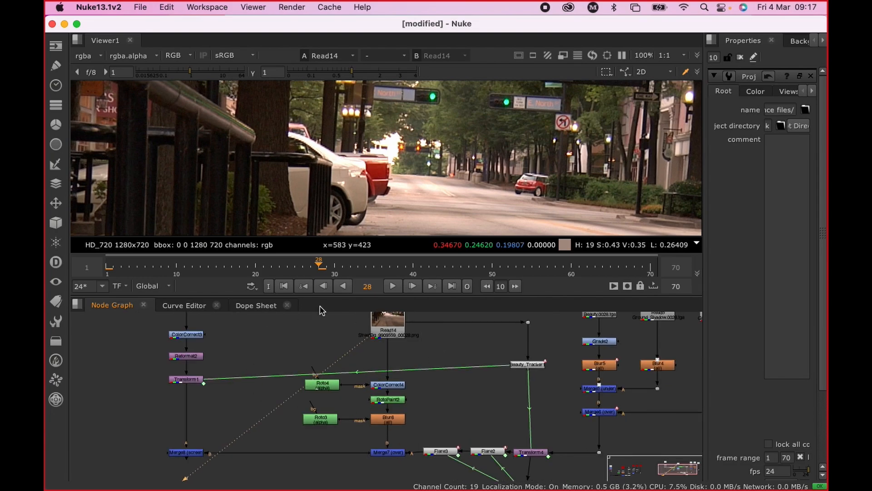
Step: Connect Read14 to the background input of Roto4 and view the output of ColorCorrect4
click(388, 335)
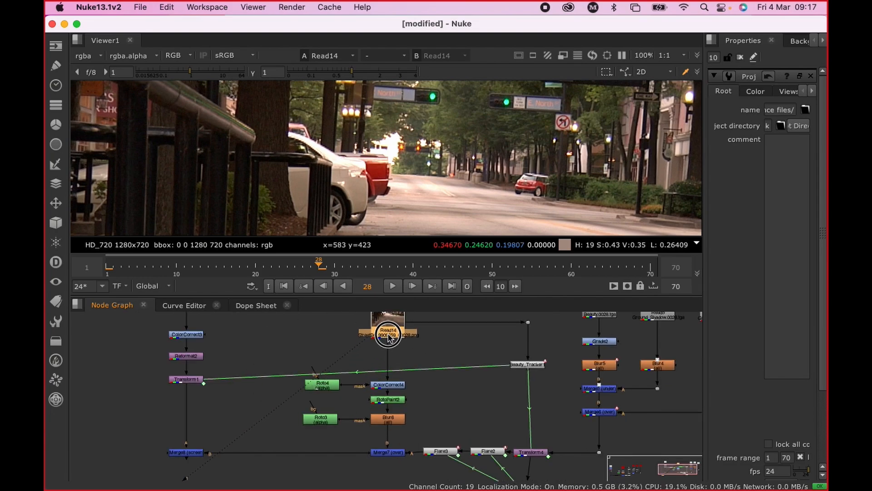
mouse_move(323, 386)
mouse_down()
mouse_move(310, 376)
mouse_move(316, 386)
mouse_up()
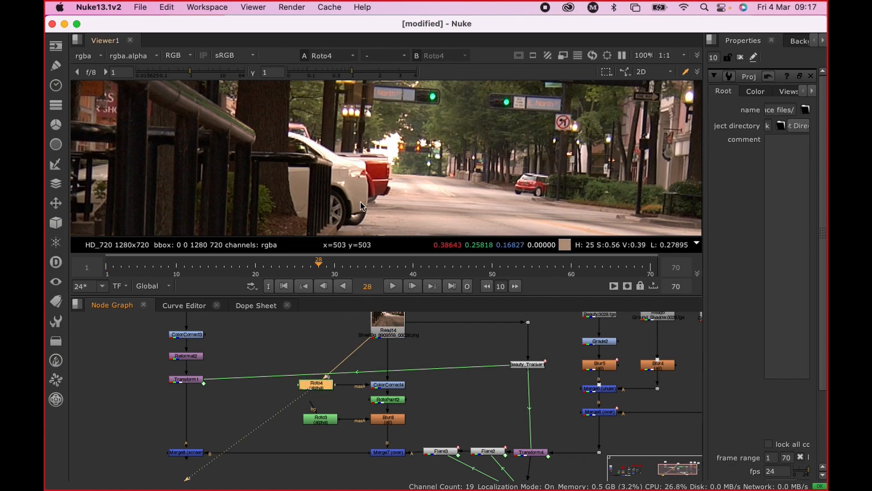
click(394, 386)
key(1)
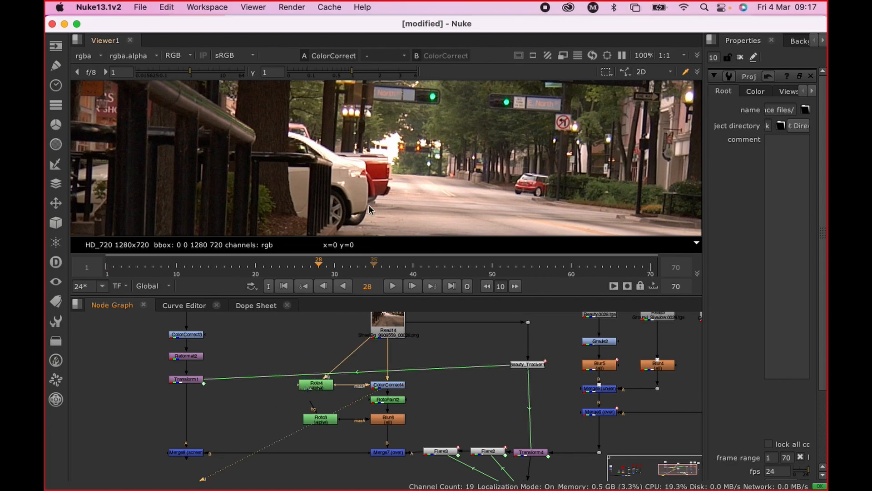
Step: Compare the RotoPaint2 output with the ColorCorrect4 output in the viewer
click(382, 422)
key(1)
key(1)
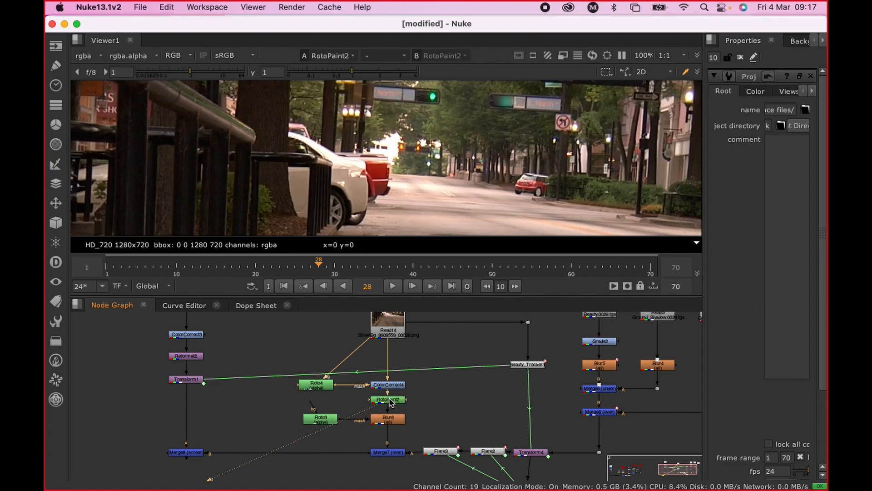
click(389, 384)
key(1)
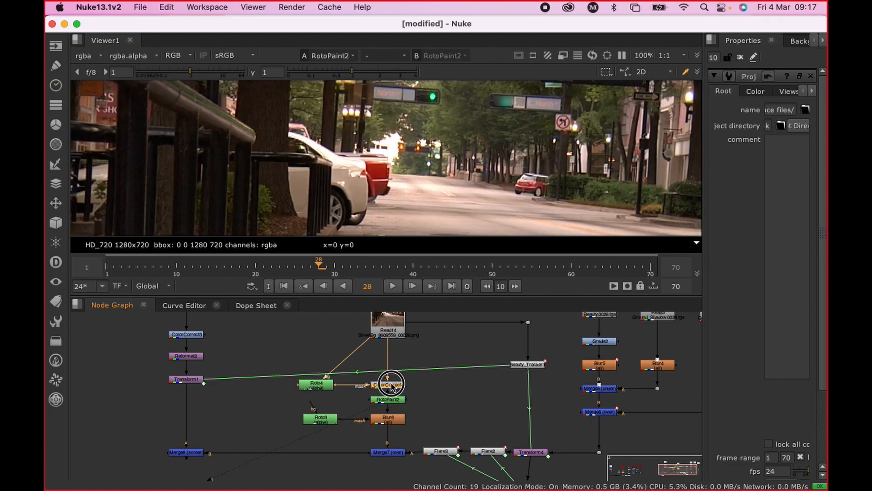
Step: Open ColorCorrect4's properties and lower the master saturation to mute the red truck
double_click(394, 386)
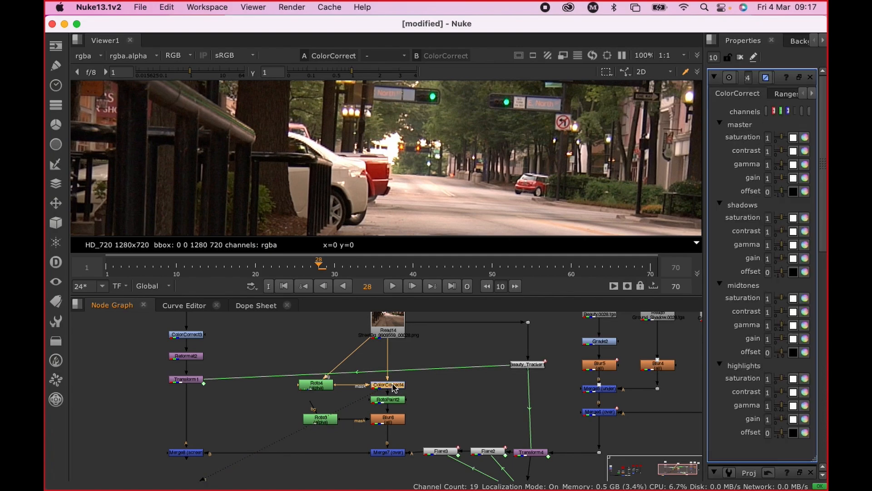
click(782, 139)
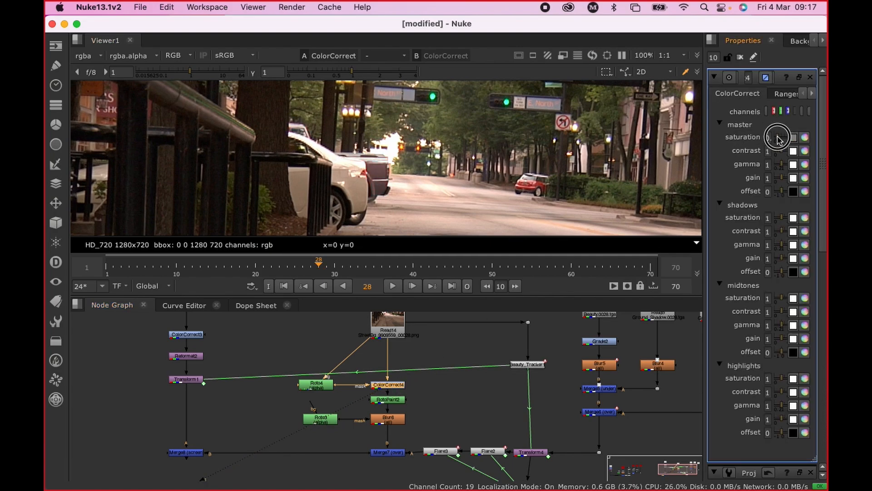
scroll(377, 163, up, 5)
middle_drag(377, 162, 424, 123)
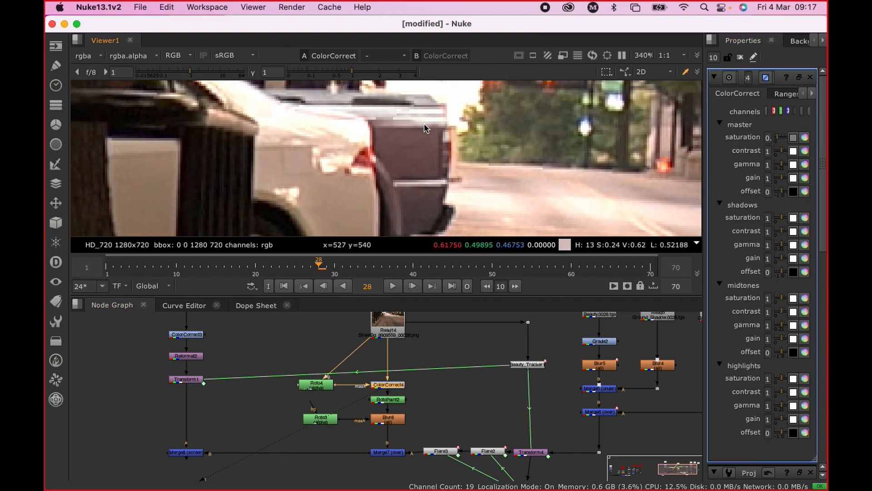
click(780, 137)
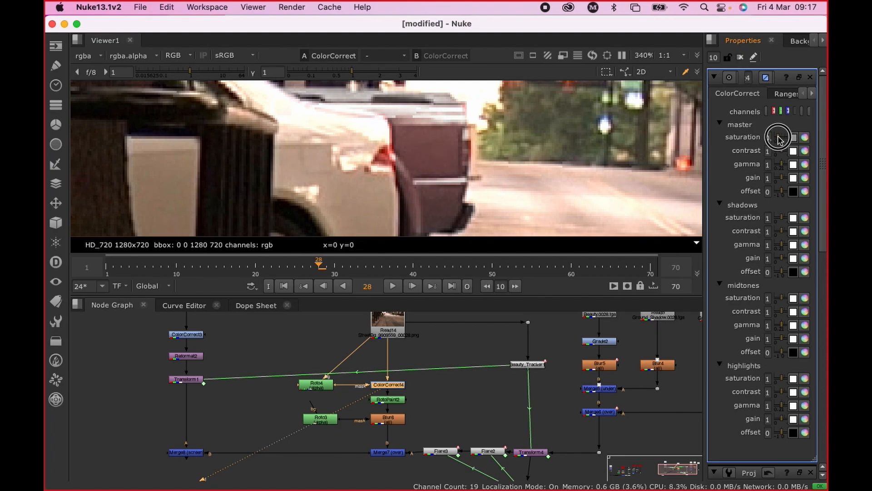
scroll(349, 167, down, 5)
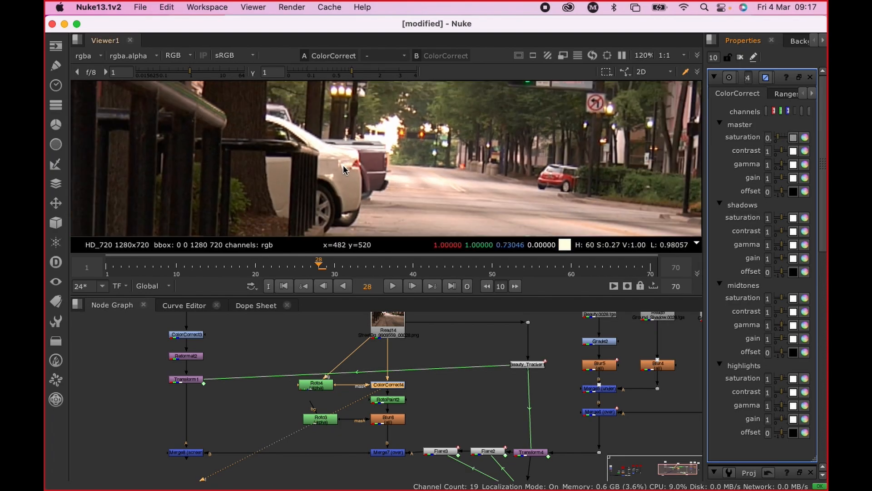
click(780, 138)
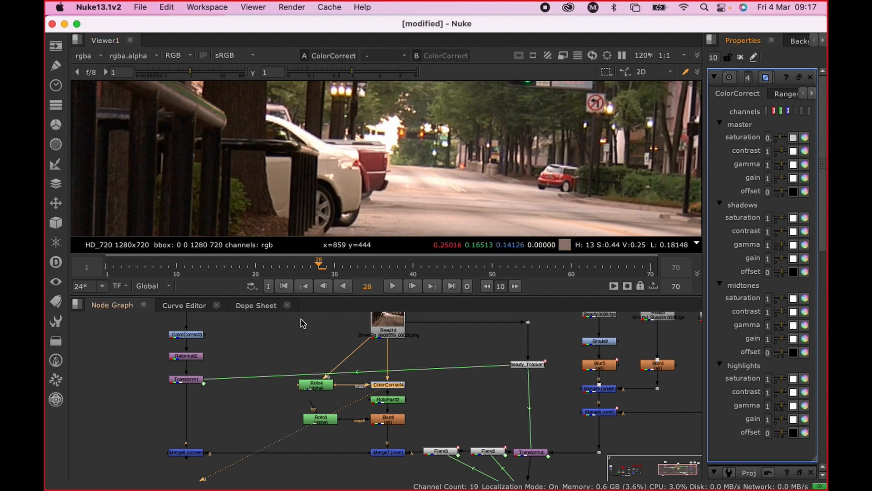
Step: Play the shot from the first frame while raising the master saturation and then settling it below 1
click(284, 286)
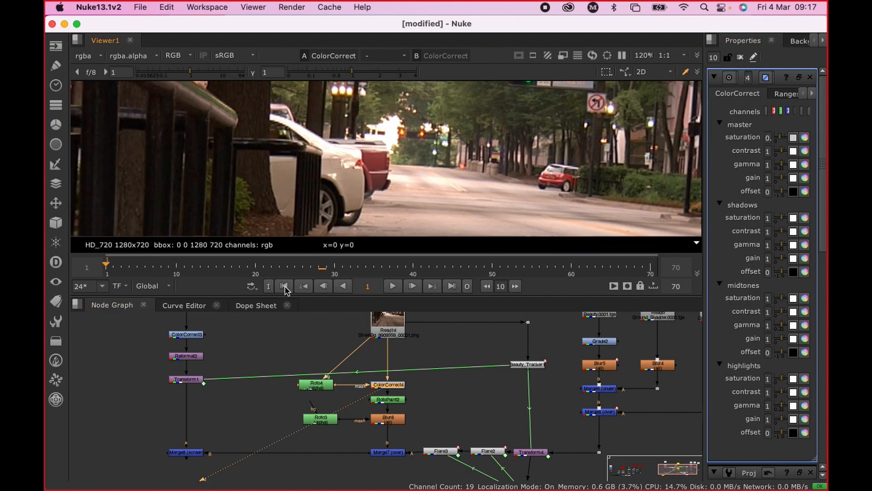
click(395, 287)
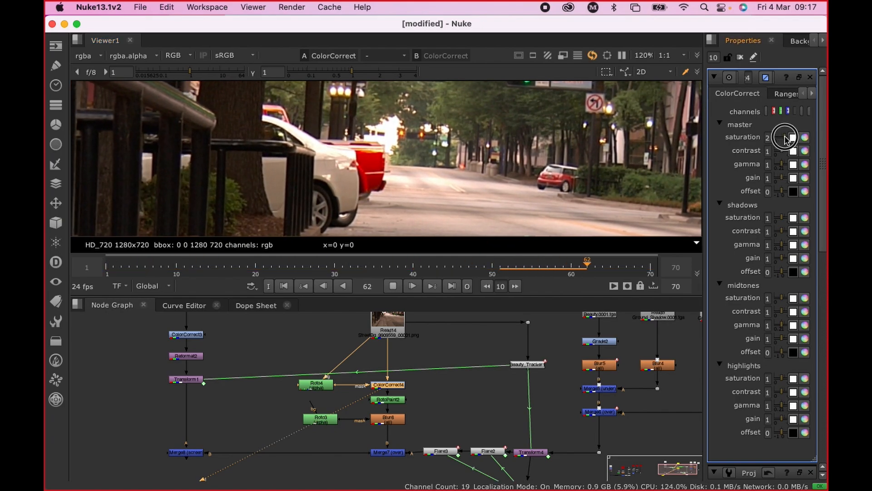
click(781, 138)
drag(781, 137, 782, 140)
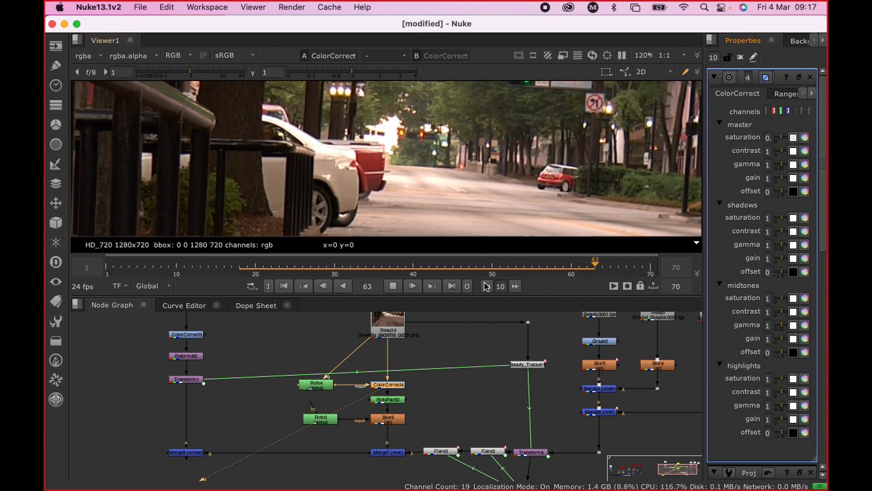
click(395, 288)
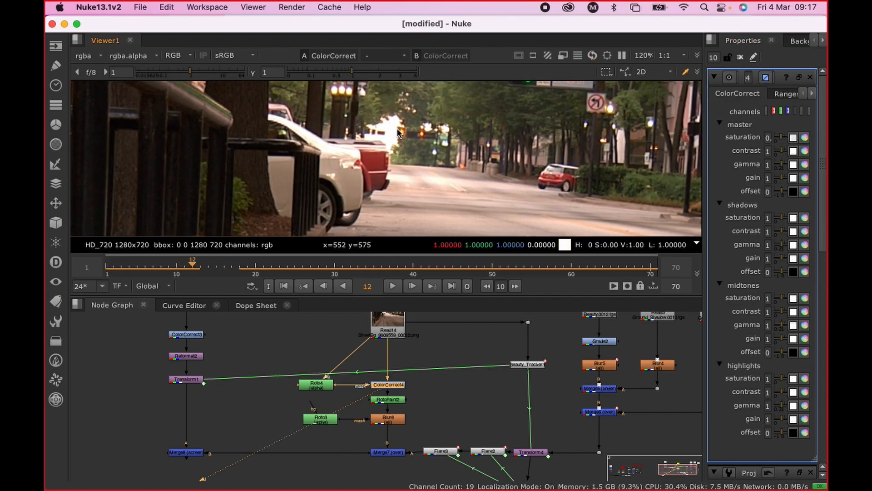
Step: Open Roto4 and inspect its Bezier1 outline around the red truck across the frames
double_click(317, 385)
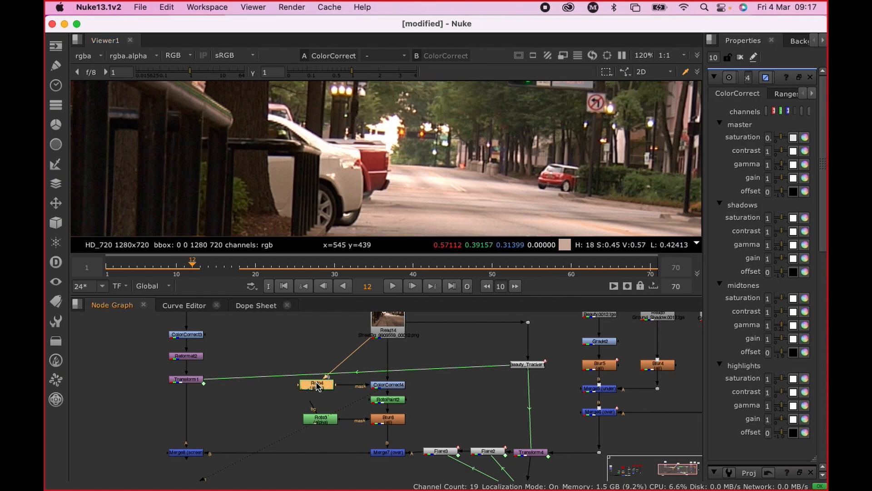
scroll(308, 153, up, 3)
middle_drag(308, 151, 355, 216)
middle_drag(480, 226, 414, 161)
middle_drag(423, 205, 429, 157)
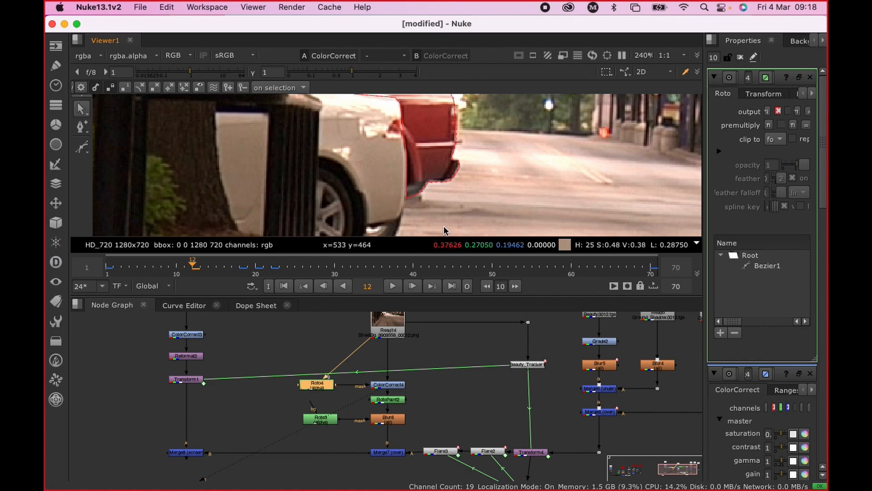
drag(318, 267, 263, 269)
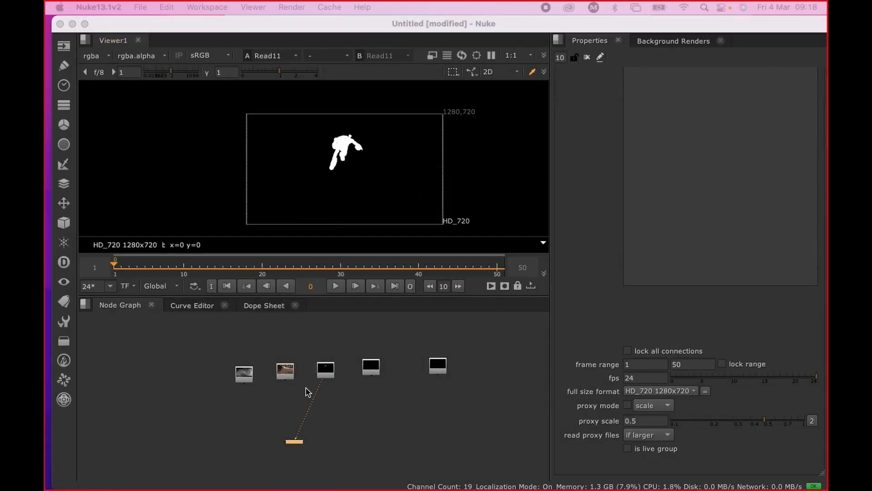
Step: In the untitled project, spread the read nodes in a row: smoke, street plate, and the three robot passes
drag(285, 370, 432, 351)
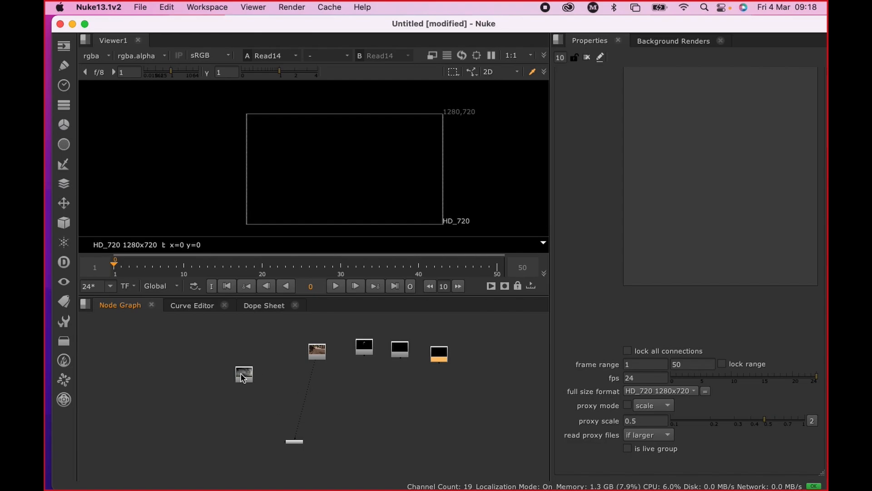
drag(242, 378, 195, 360)
drag(317, 353, 300, 354)
click(356, 344)
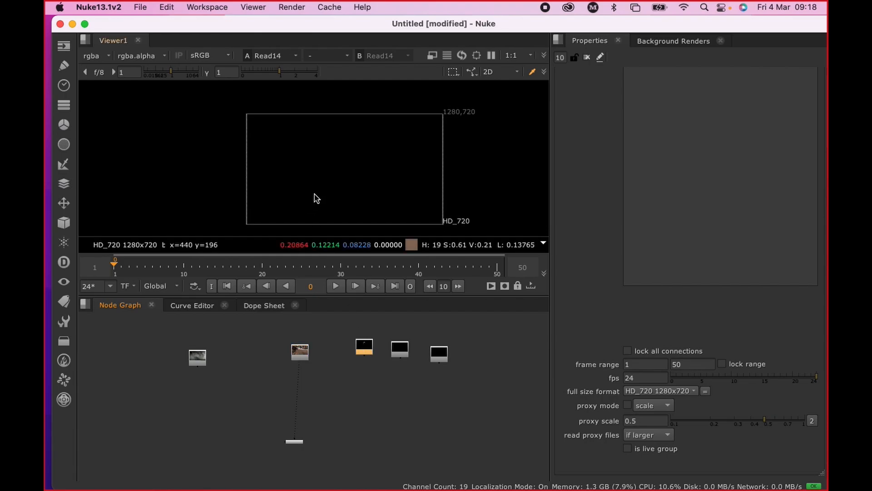
Step: View the street plate Read14, align it above the viewer node, and set the viewer's display colour transform to None
click(304, 357)
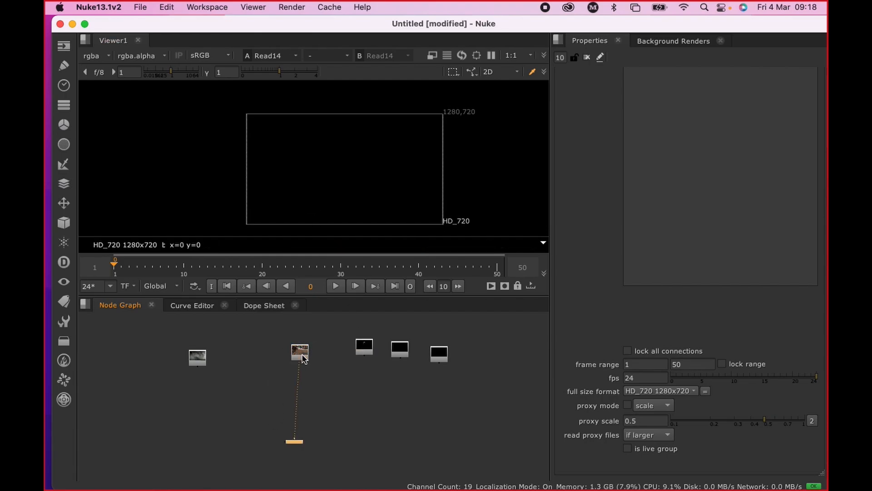
drag(301, 358, 296, 358)
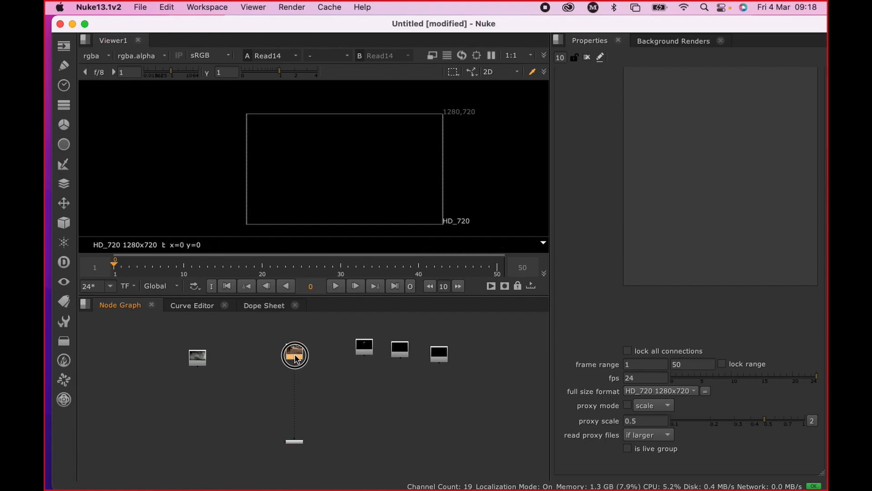
click(209, 59)
click(211, 65)
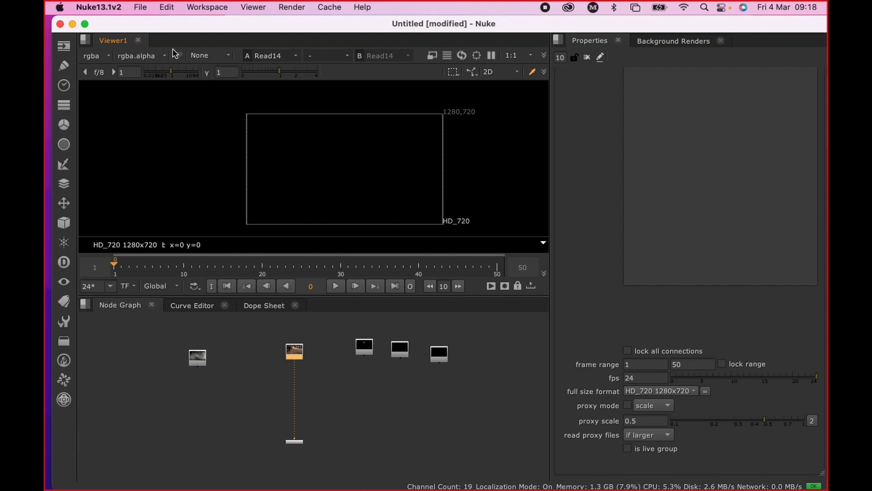
Step: Set the viewer's display transform to sRGB and its channels to RGB, and widen the viewer pane
click(210, 55)
click(212, 80)
drag(549, 123, 635, 138)
click(180, 57)
click(202, 66)
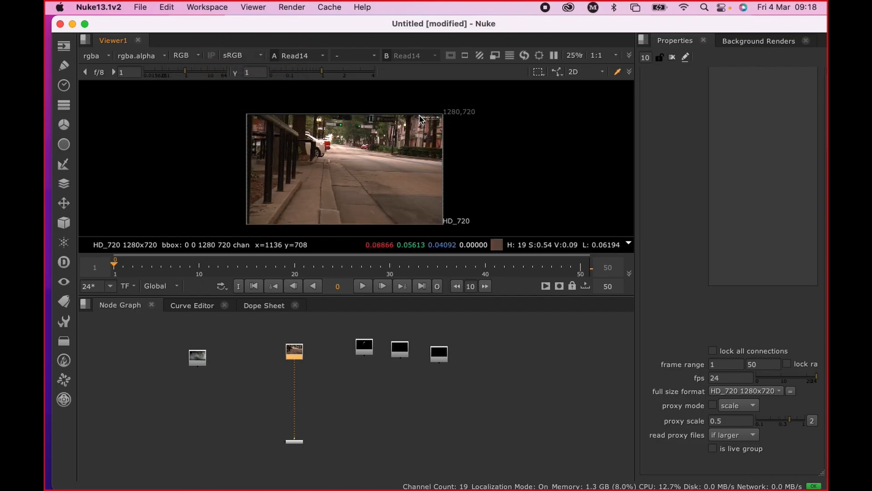
Step: Add an unconnected Roto node between the smoke and street plate reads, and leave only its properties open
scroll(376, 177, down, 1)
scroll(376, 177, up, 6)
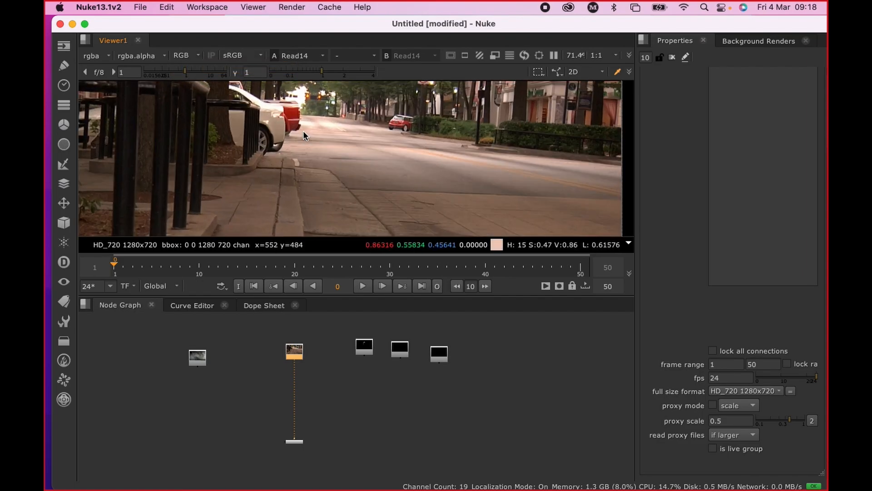
scroll(300, 122, up, 3)
middle_drag(300, 122, 436, 190)
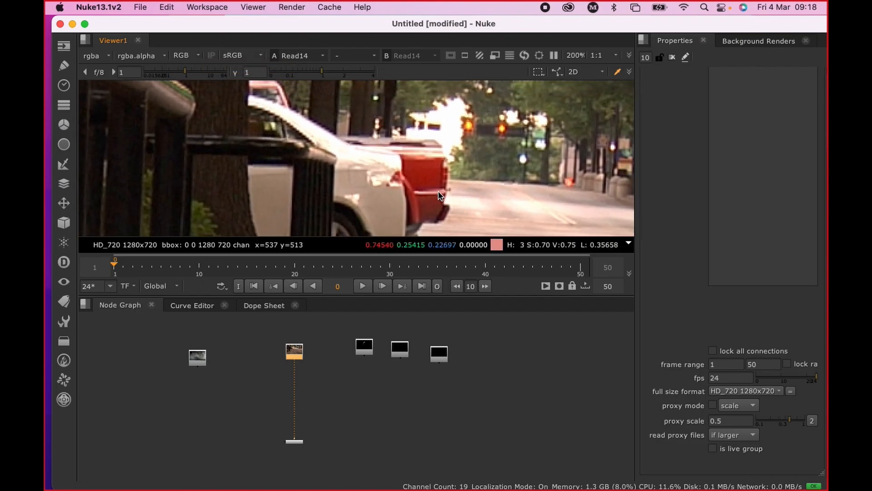
scroll(436, 192, down, 2)
click(306, 345)
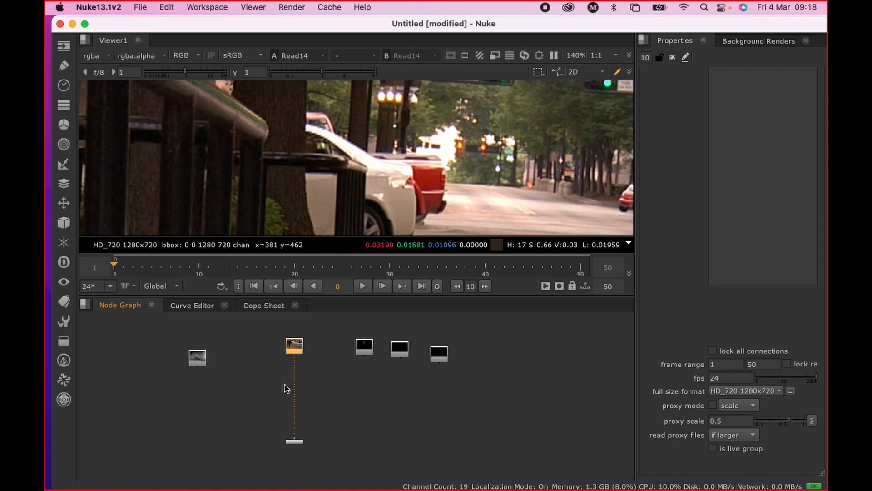
key(Tab)
text(rot)
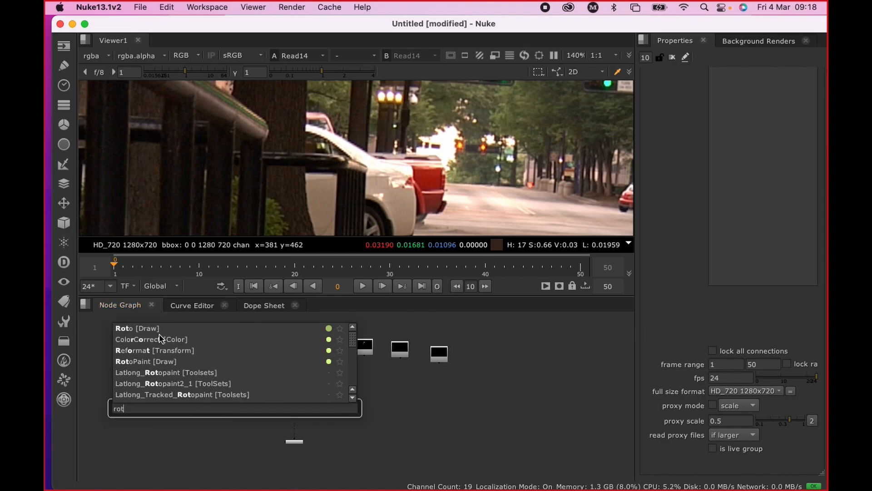
click(152, 329)
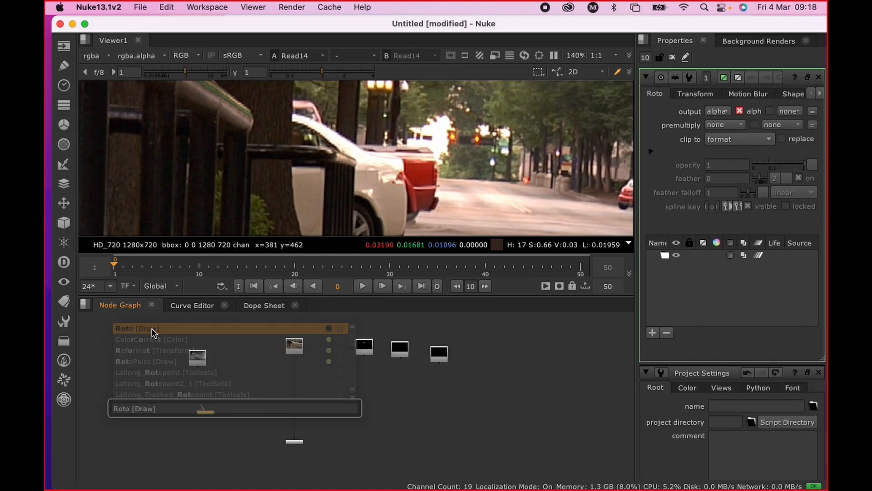
drag(207, 413, 262, 370)
click(674, 58)
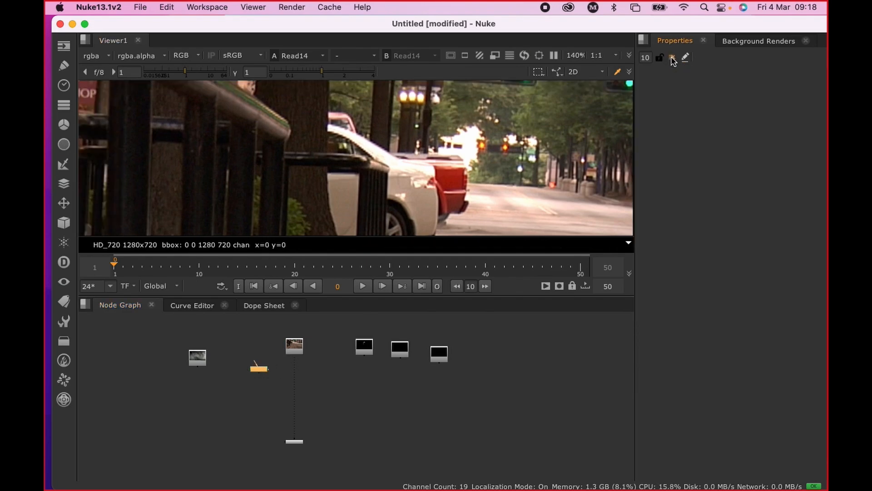
double_click(260, 367)
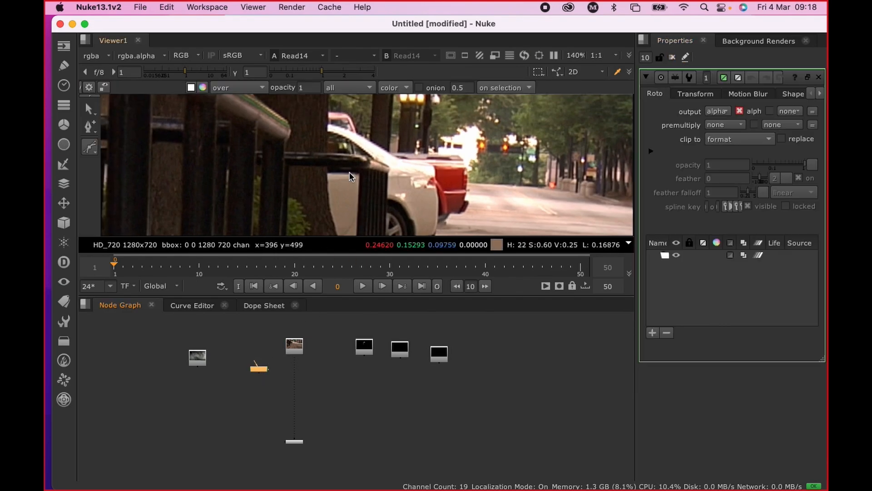
Step: Start a Bezier outline at the top of the red truck's cab and trace it down along the white car's sloping roofline
scroll(424, 165, up, 3)
middle_drag(424, 166, 401, 193)
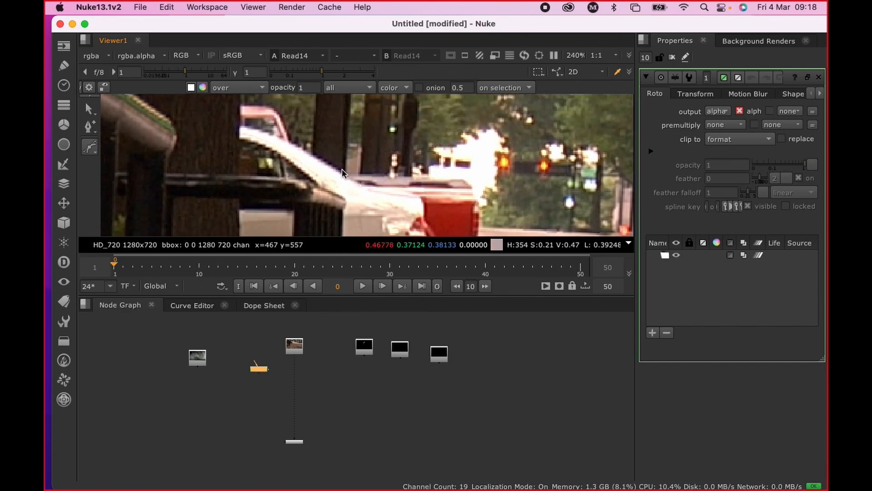
click(241, 105)
click(272, 108)
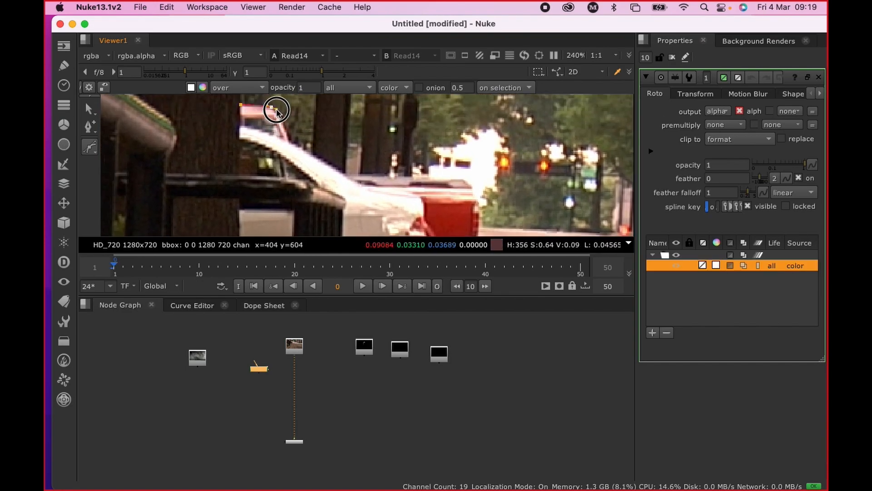
click(240, 105)
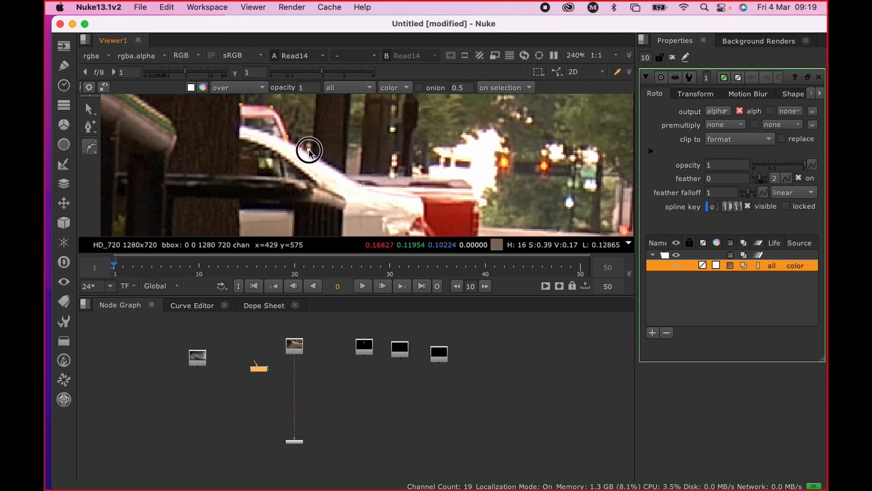
click(309, 149)
click(312, 153)
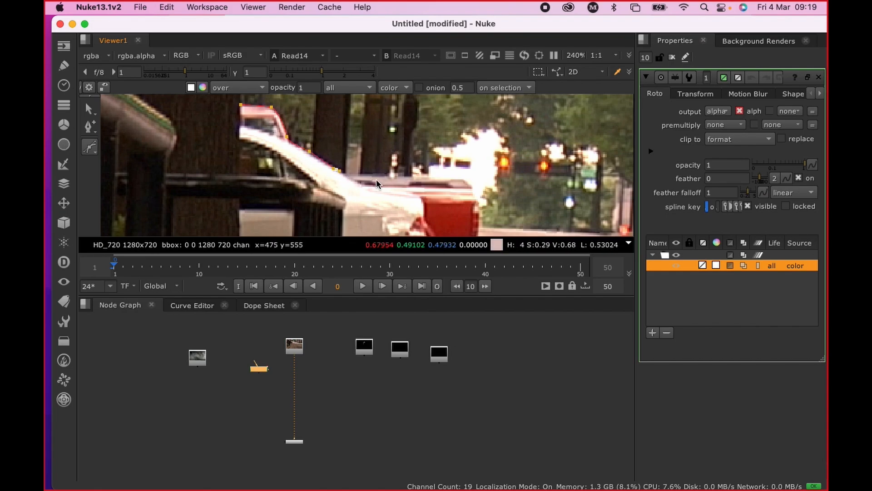
click(337, 170)
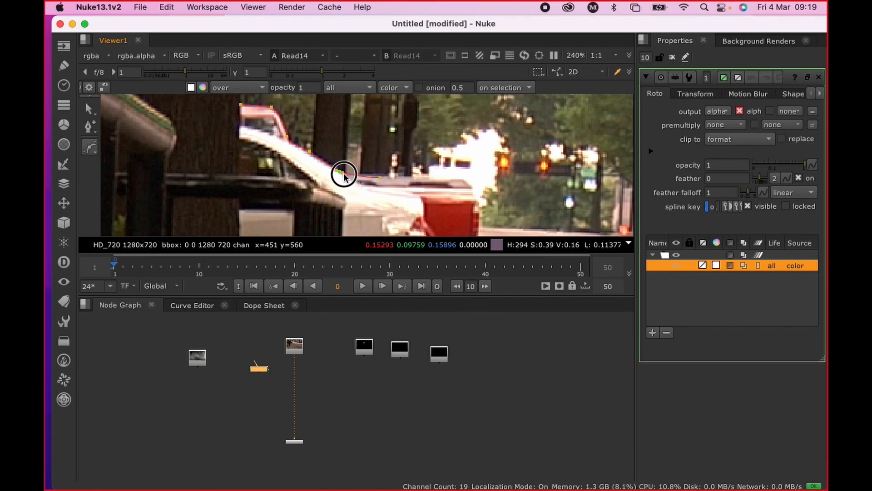
drag(344, 174, 345, 175)
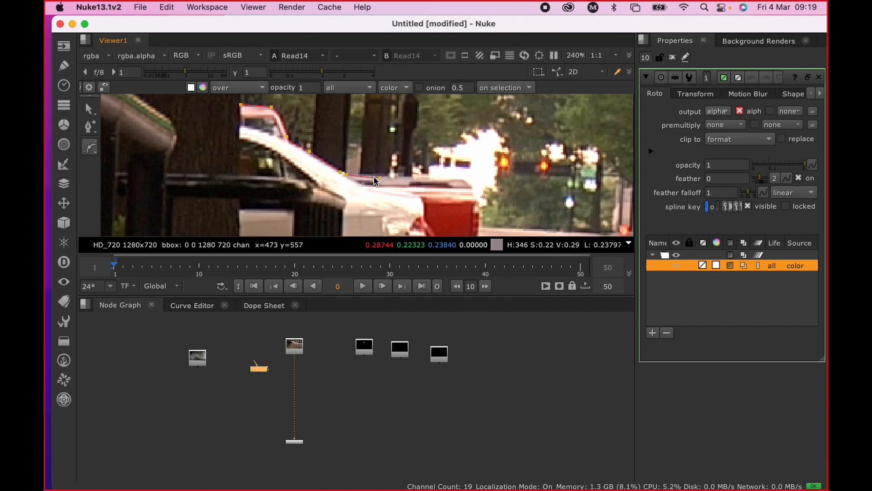
Step: Continue the Bezier outline along the top edge of the truck bed and around its upper rear corner
drag(389, 174, 390, 176)
click(433, 179)
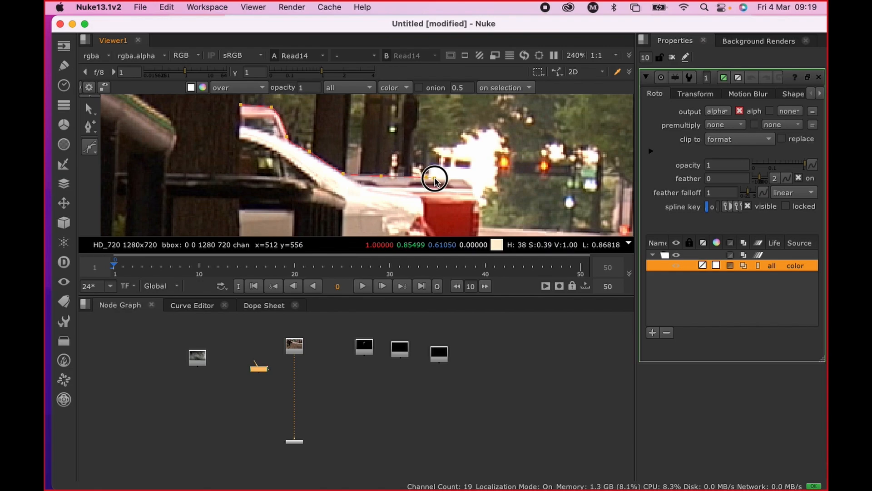
click(461, 178)
click(464, 180)
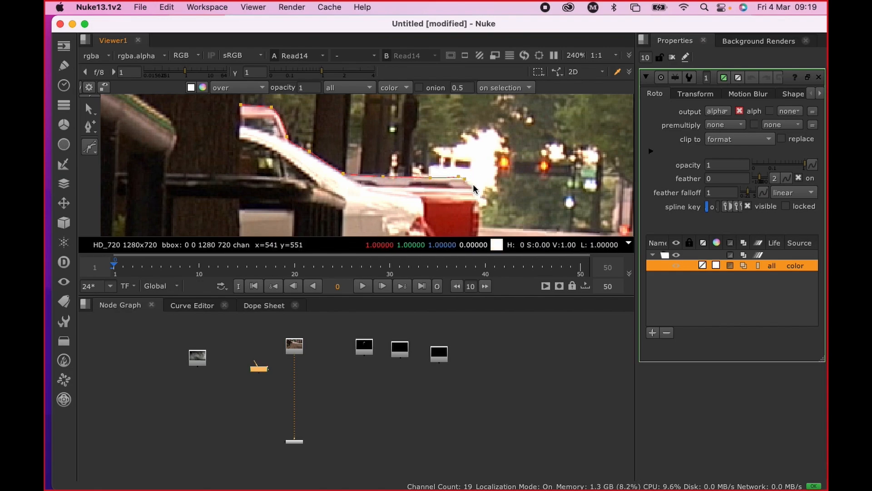
click(472, 187)
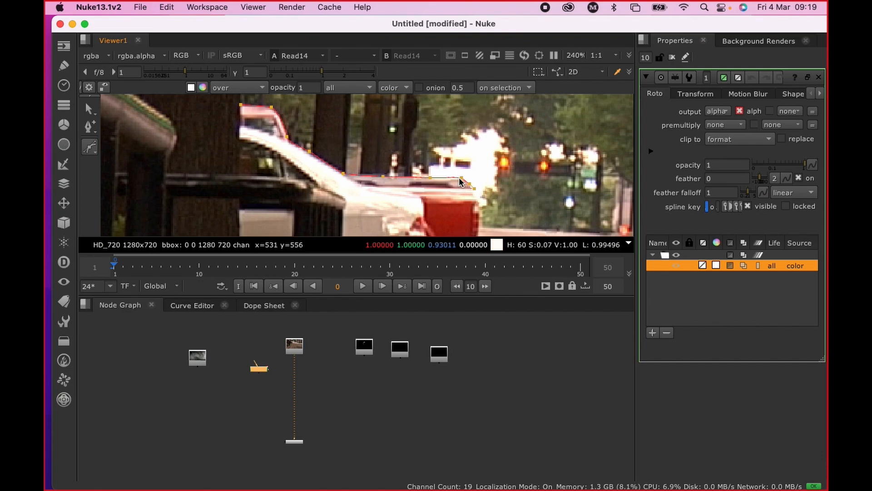
Step: Trace the Bezier outline down the truck's tailgate and place points around the rear bumper
scroll(464, 186, down, 2)
middle_drag(464, 190, 434, 124)
click(447, 139)
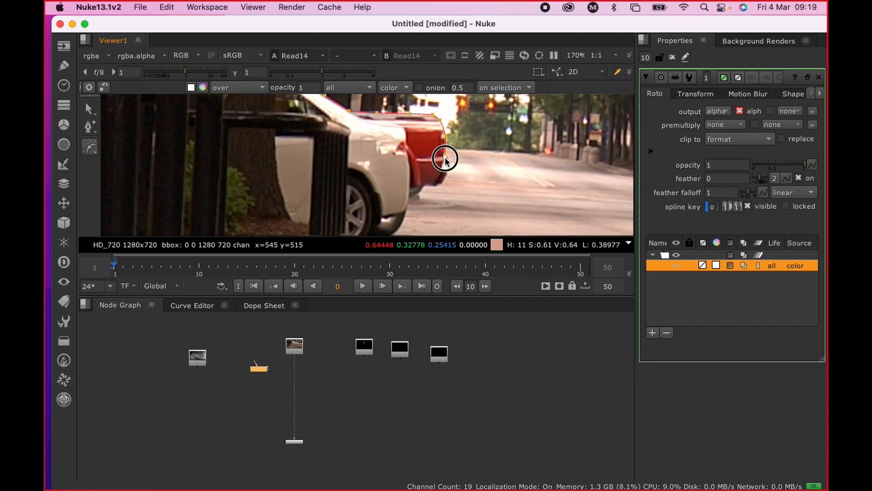
click(446, 170)
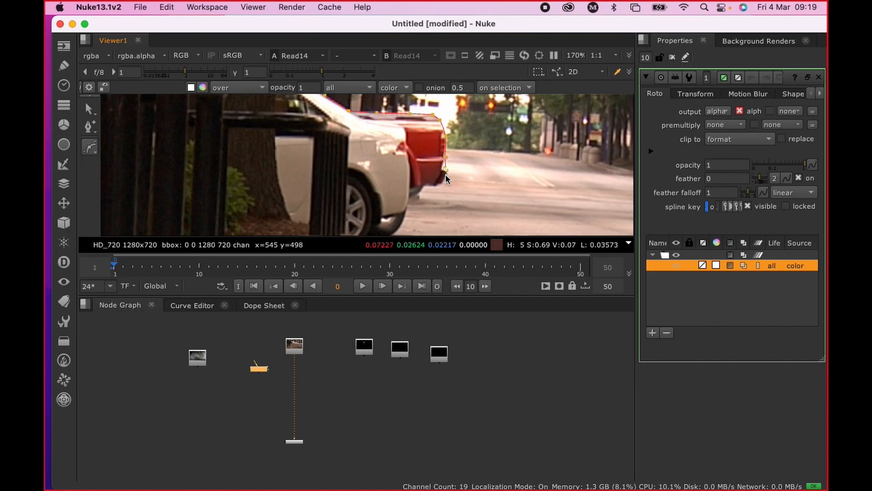
click(445, 179)
click(440, 186)
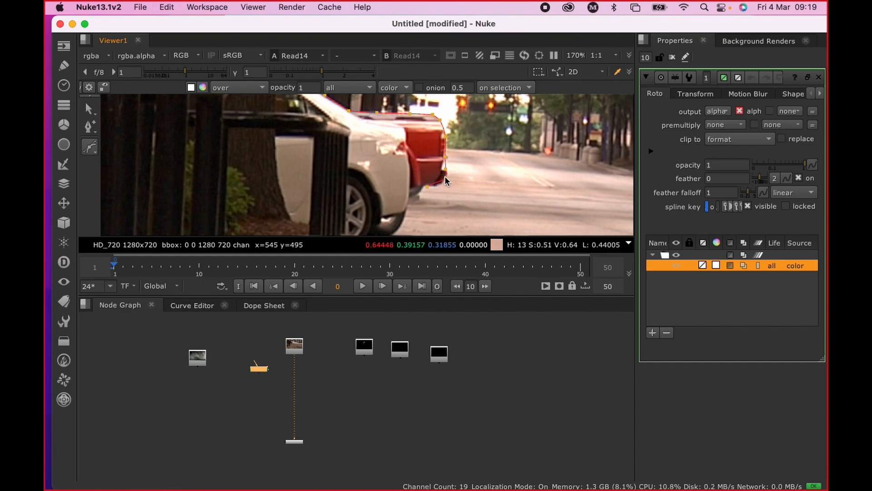
drag(441, 184, 440, 185)
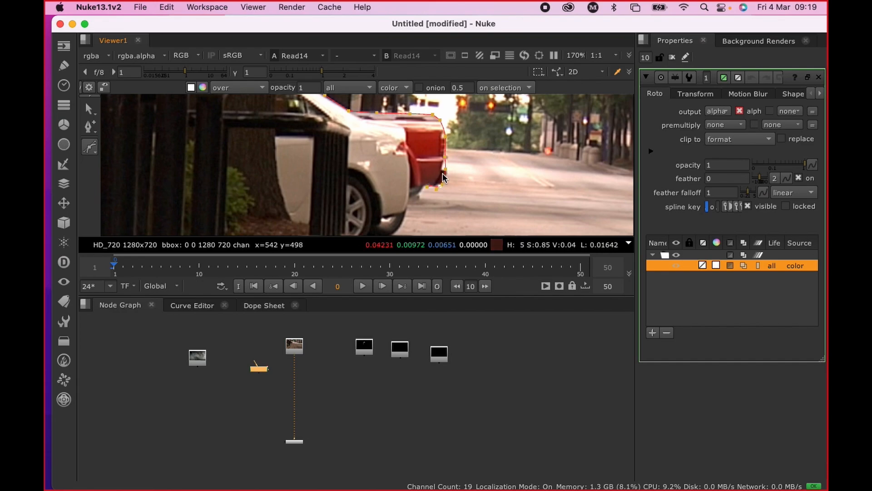
click(446, 171)
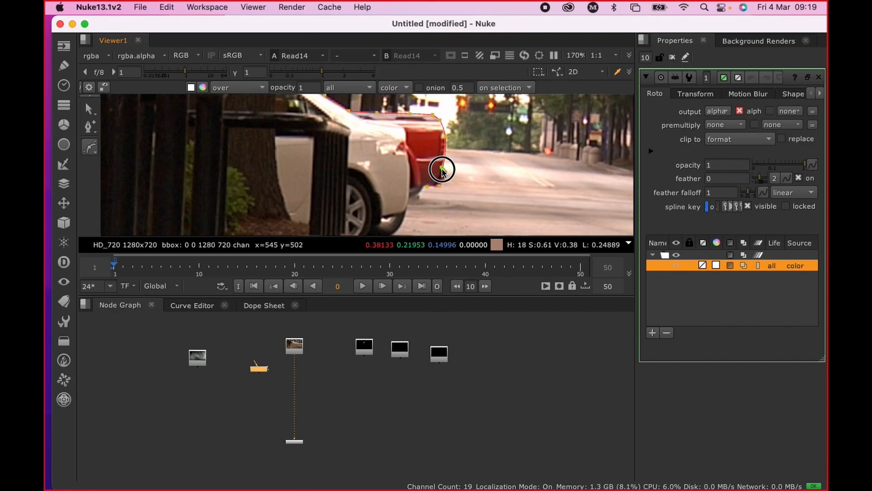
click(445, 179)
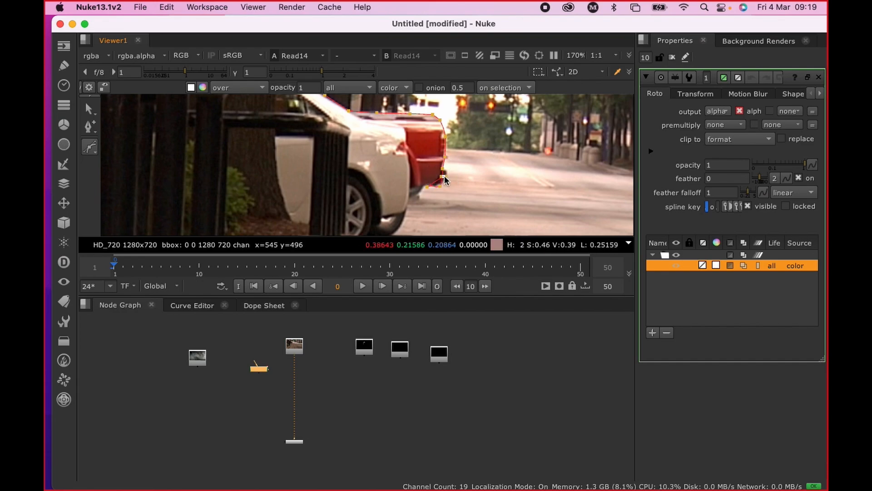
Step: Refine the outline's points around the protruding rear bumper and extend it along the truck's lower edge
scroll(447, 181, up, 5)
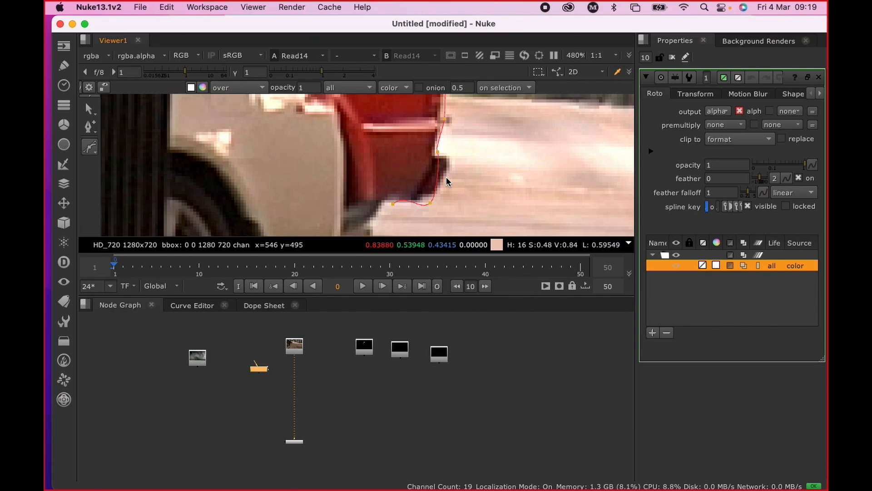
click(436, 152)
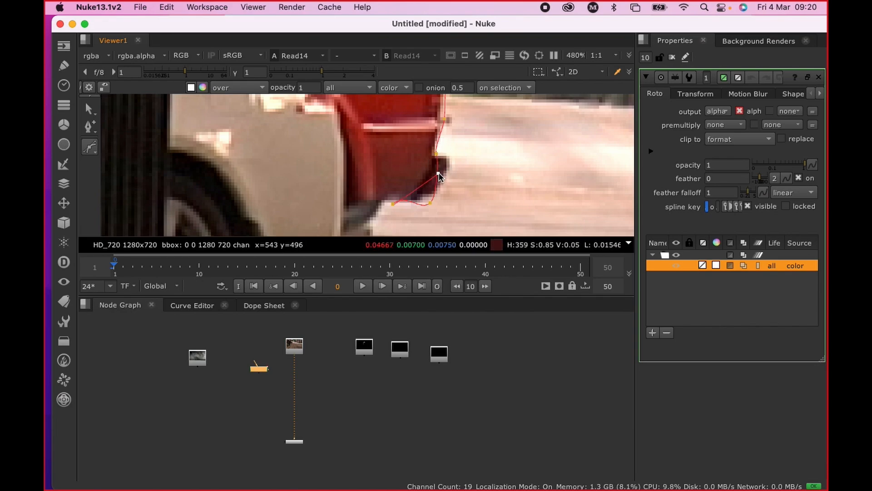
click(360, 205)
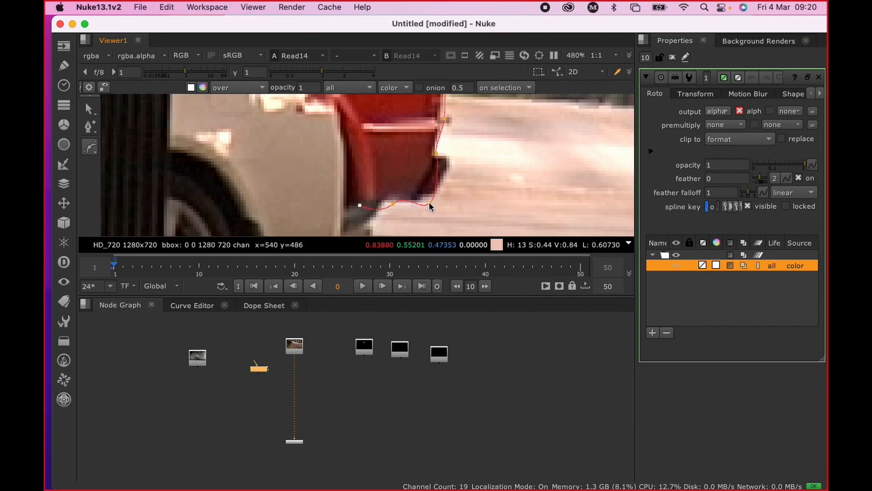
drag(449, 163, 449, 161)
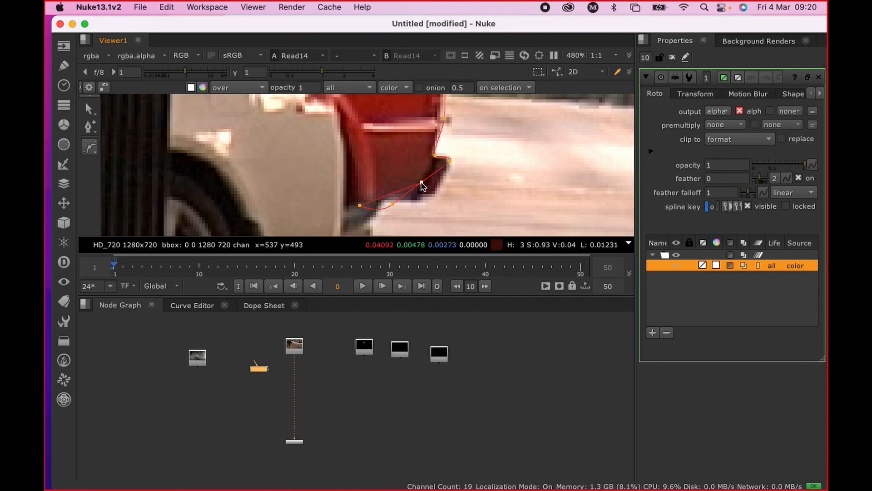
drag(393, 204, 434, 195)
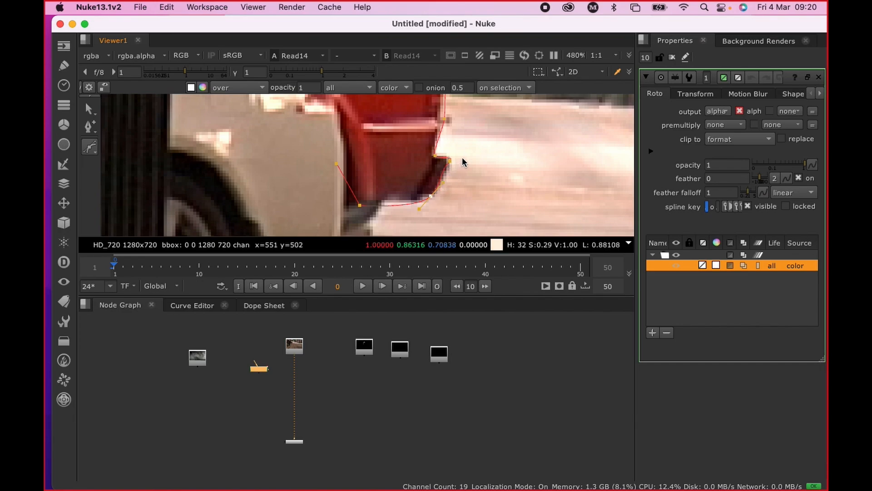
Step: Trace the Bezier outline from the truck's lower edge up along the white car's rear and onto its boot lid
scroll(478, 191, down, 5)
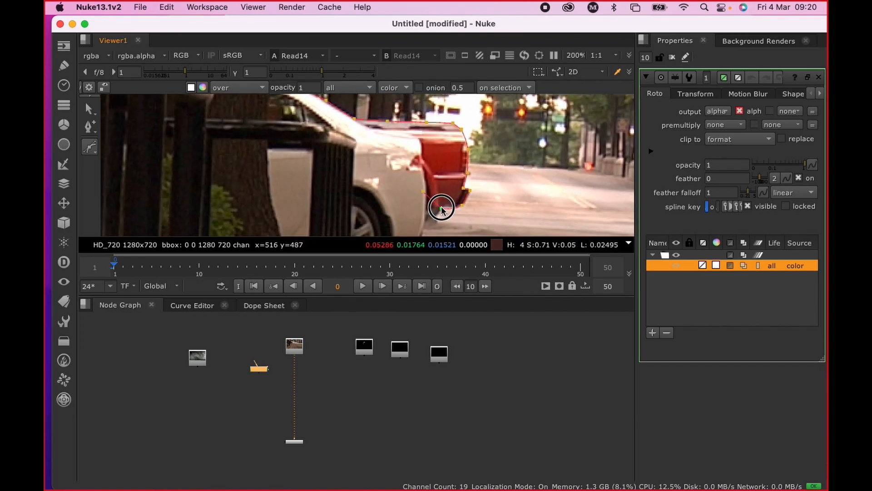
click(428, 212)
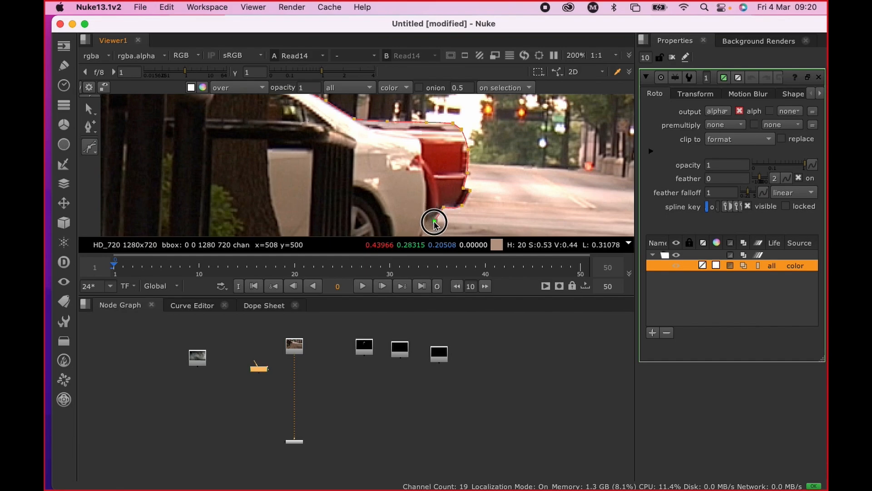
drag(435, 221, 426, 209)
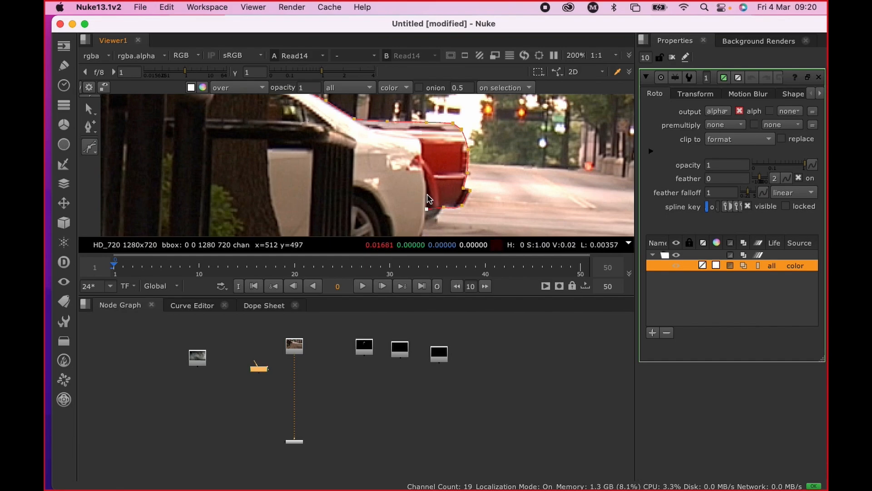
click(424, 171)
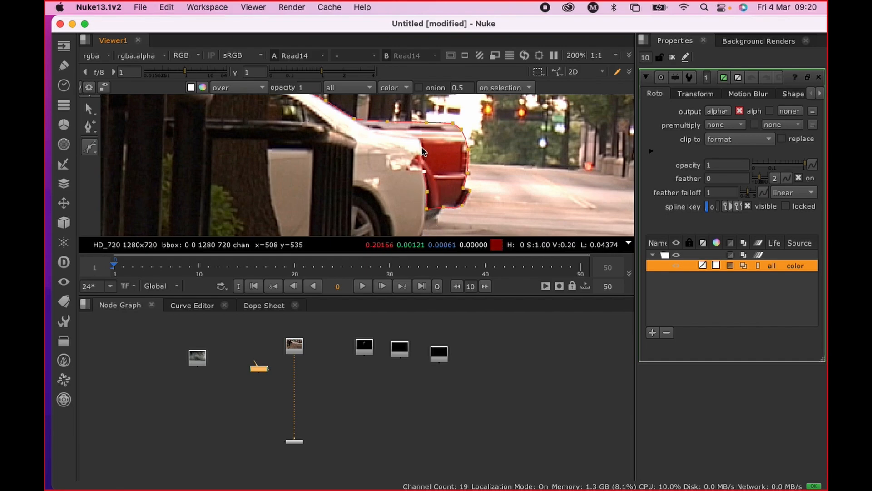
click(392, 132)
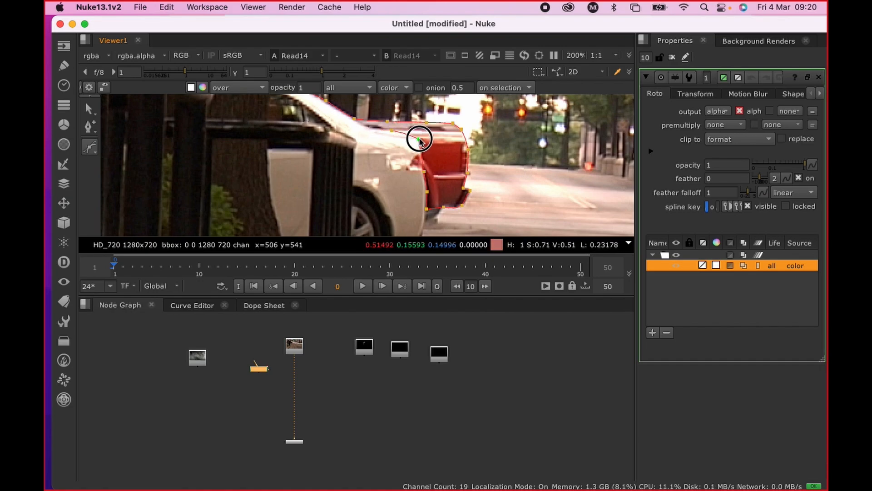
click(371, 130)
Step: Continue the outline up the white car's roofline, close it at the truck's cab, and adjust the starting point
scroll(368, 144, down, 3)
middle_drag(381, 153, 460, 196)
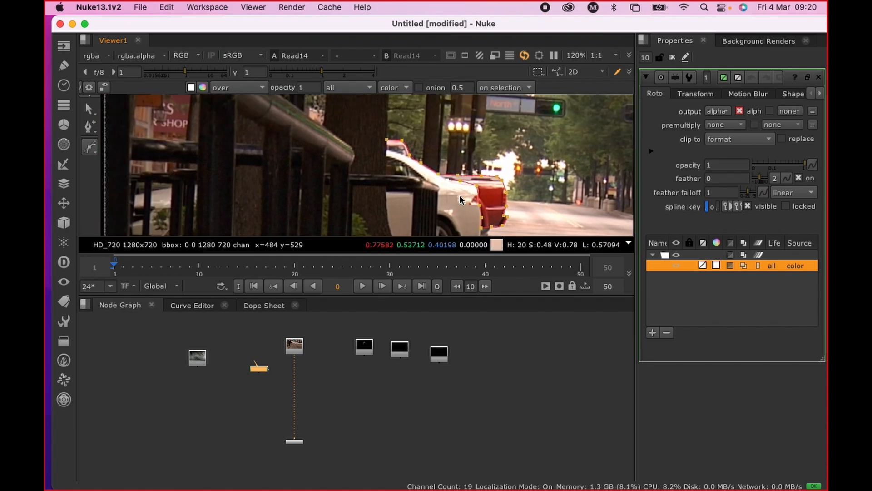
scroll(461, 200, up, 6)
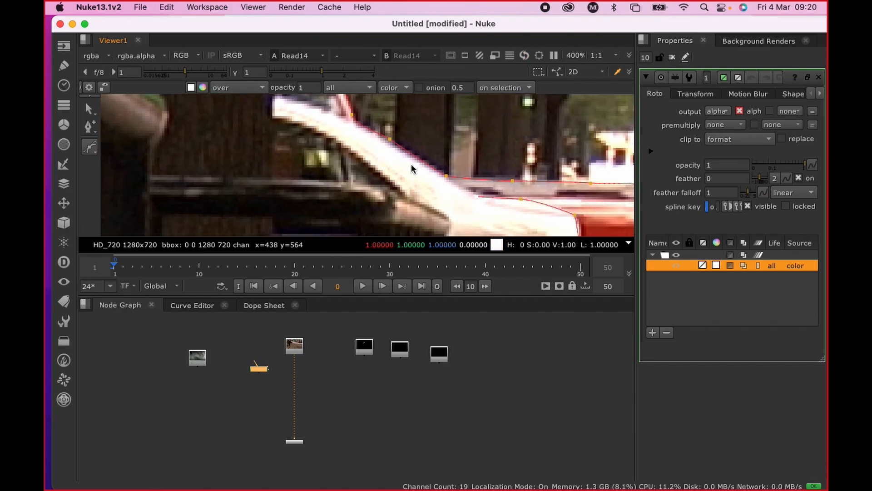
click(410, 161)
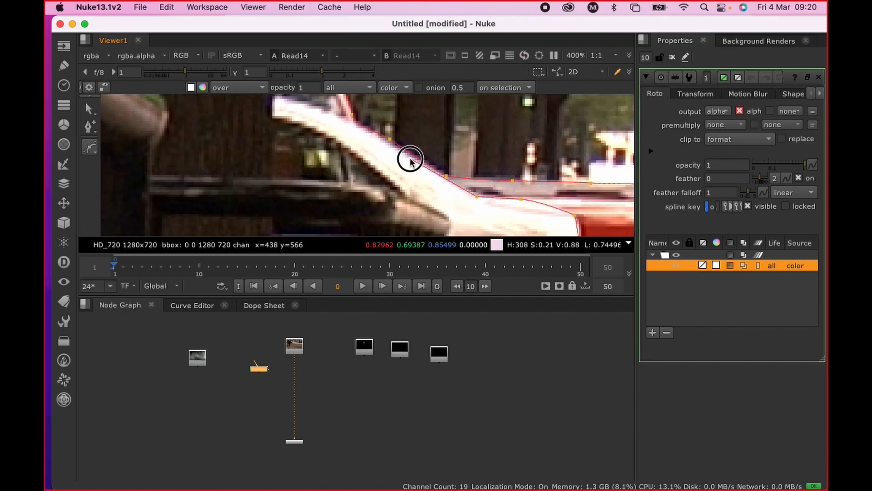
click(343, 123)
middle_drag(340, 125, 347, 196)
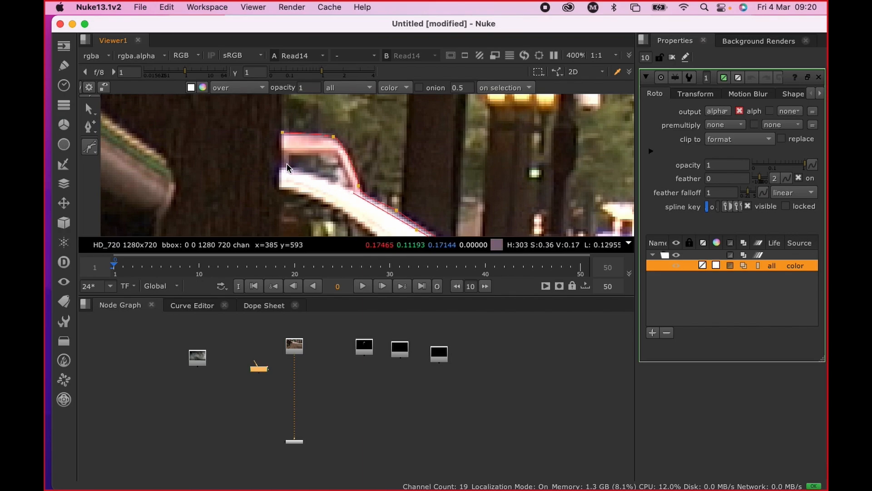
mouse_move(289, 170)
mouse_down()
mouse_move(277, 173)
mouse_move(278, 163)
mouse_up()
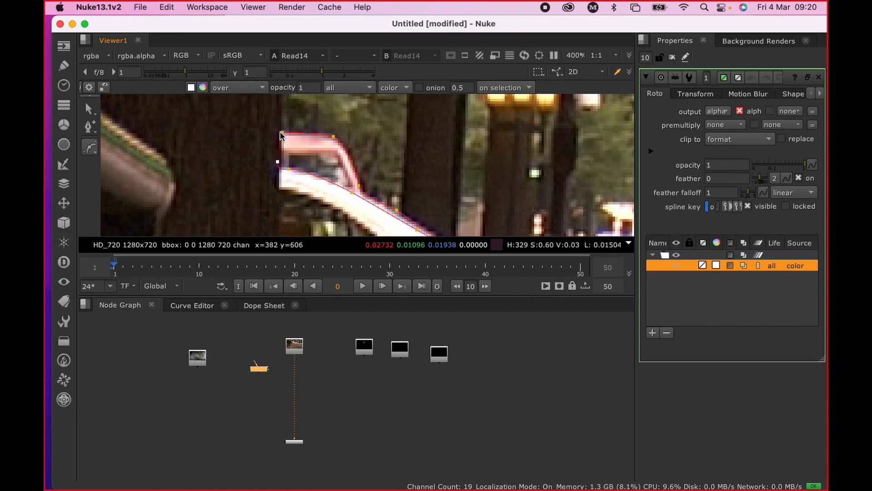
key(q)
drag(282, 133, 279, 136)
scroll(312, 170, down, 10)
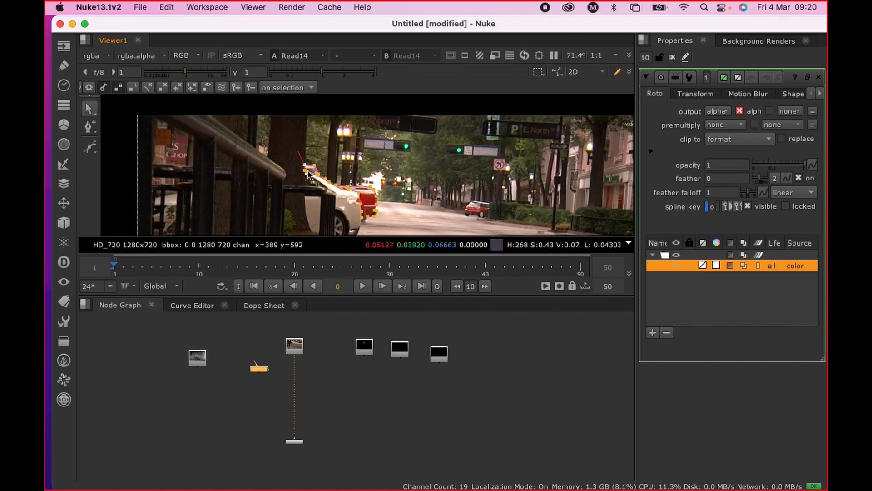
scroll(307, 173, down, 1)
scroll(308, 173, up, 2)
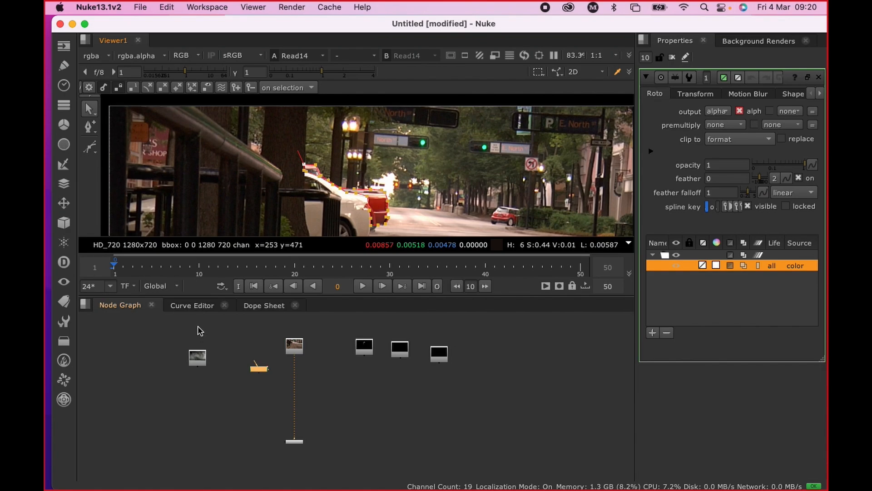
Step: Connect the Roto node's input to the street plate Read14 and close its properties
scroll(284, 363, up, 4)
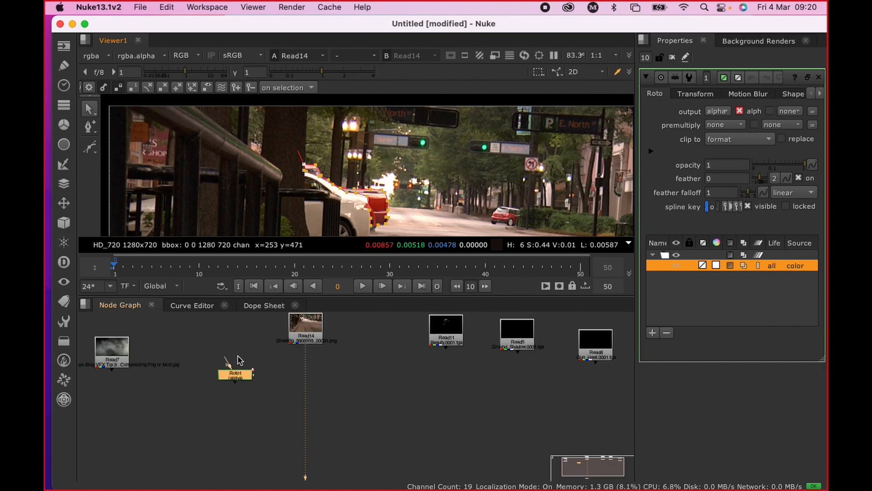
drag(233, 375, 293, 337)
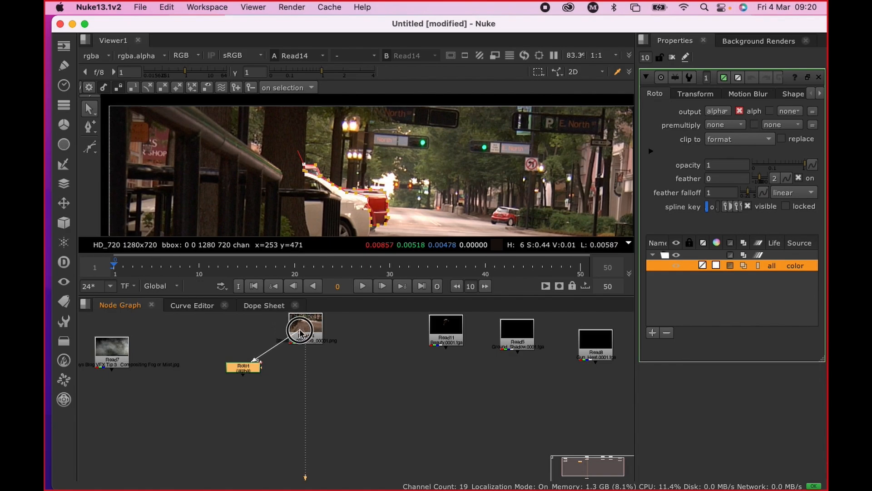
drag(237, 368, 238, 375)
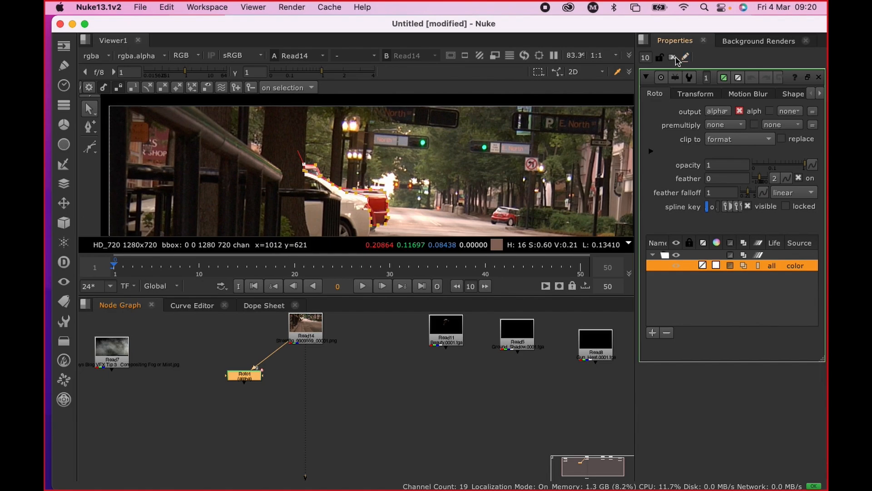
click(675, 59)
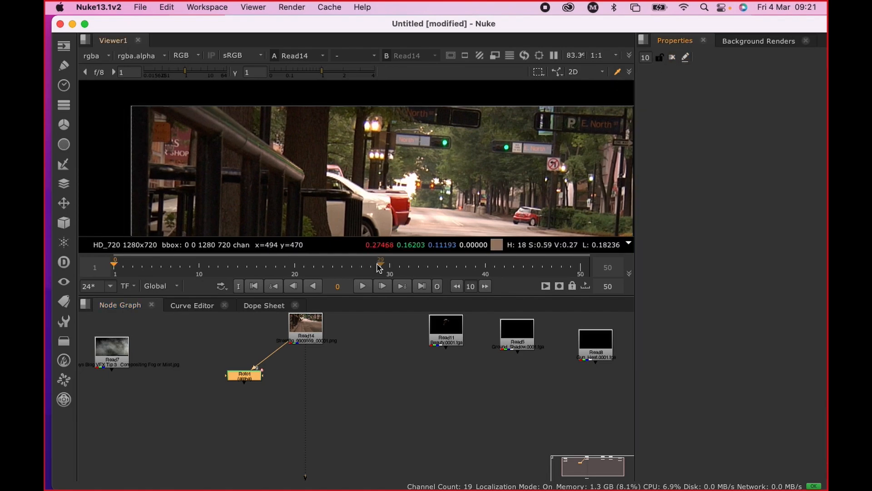
Step: Reopen the Roto node, play the street plate to check the outline against the truck's movement, and return to frame 1
drag(323, 265, 110, 269)
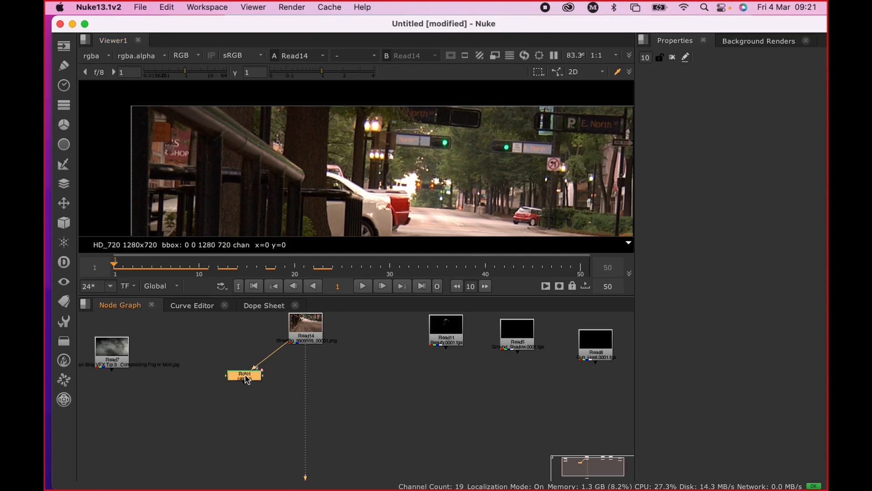
double_click(245, 378)
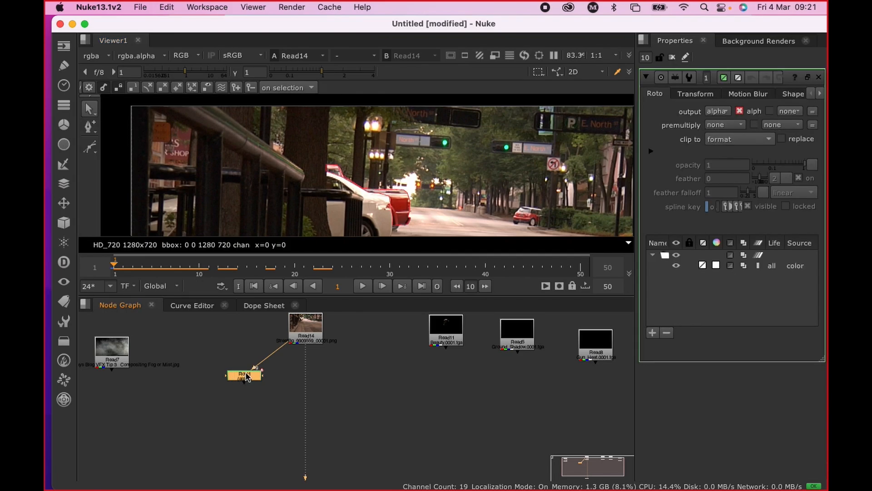
click(363, 285)
scroll(411, 168, up, 4)
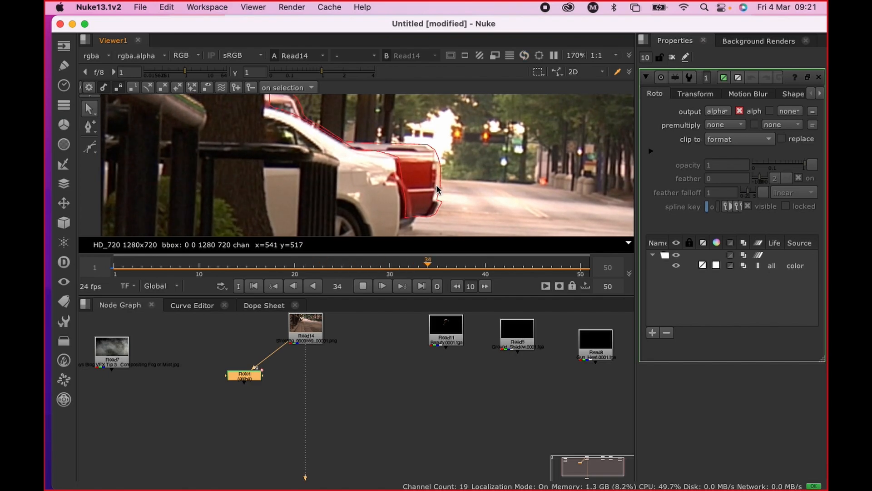
click(363, 285)
click(155, 263)
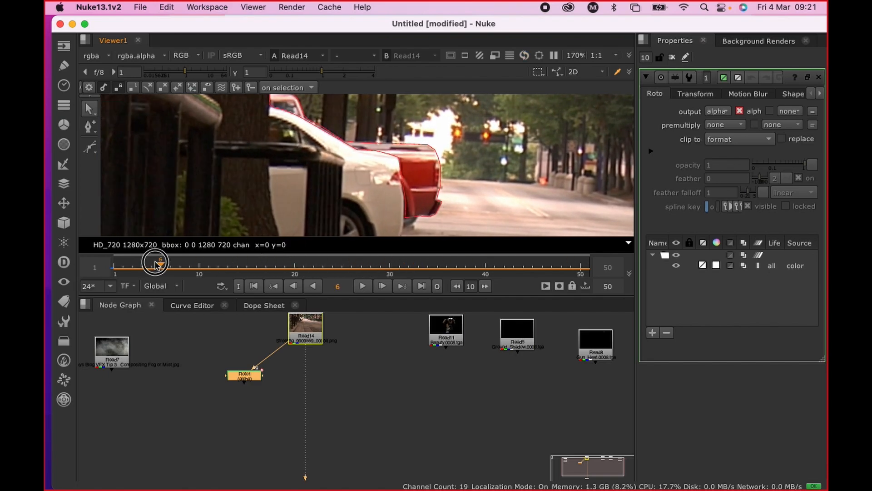
drag(155, 264, 103, 259)
scroll(372, 152, down, 2)
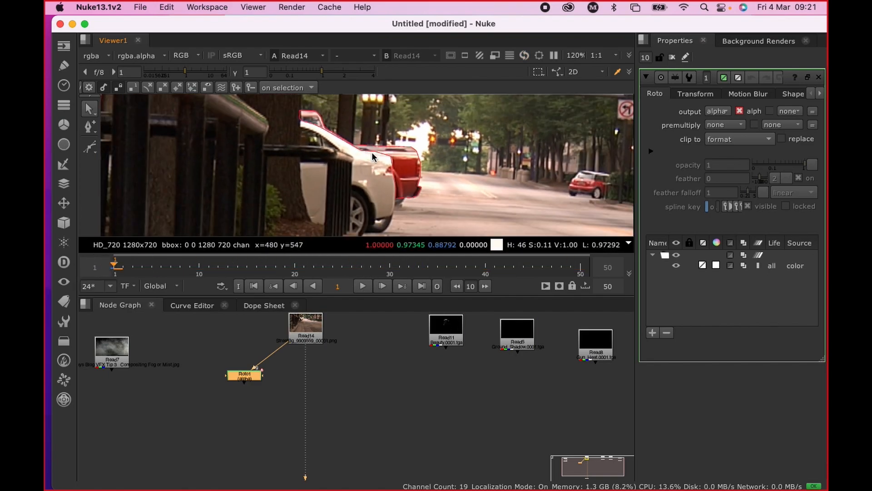
Step: Select all points of the truck outline and shift the shape slightly left at frame 50 to match the truck
drag(279, 97, 478, 227)
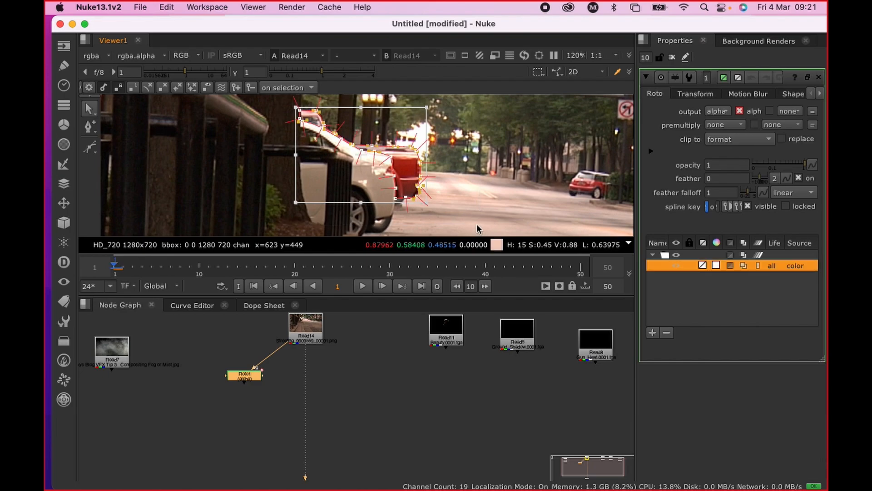
drag(142, 266, 581, 266)
scroll(498, 140, down, 2)
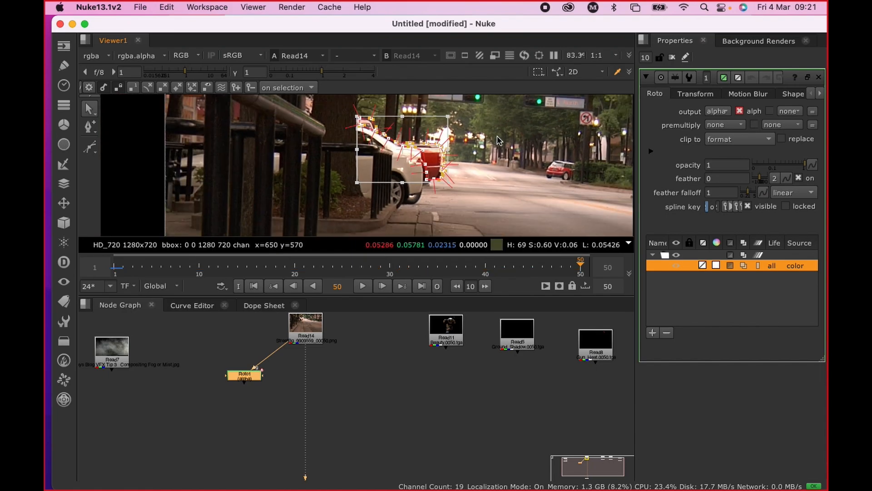
scroll(498, 140, up, 5)
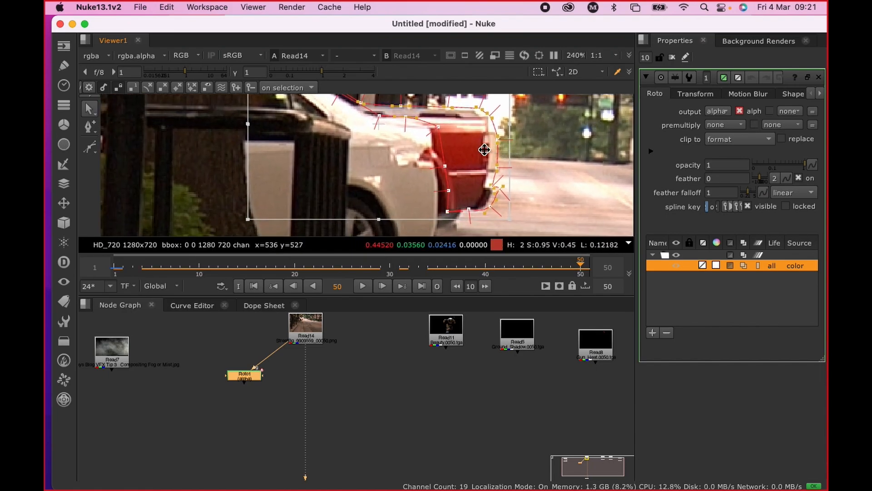
drag(484, 150, 477, 150)
click(539, 136)
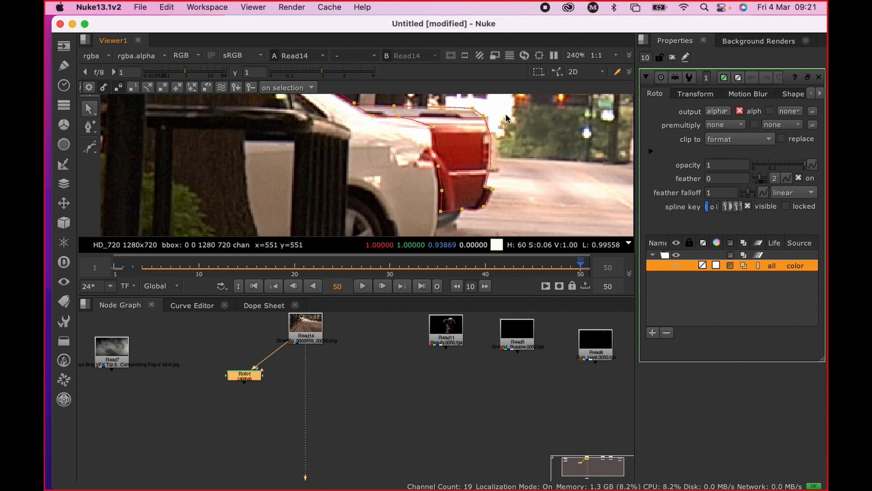
Step: Adjust the outline points along the front part of the truck bed's top edge at frame 50
middle_drag(505, 114, 530, 147)
drag(392, 119, 441, 142)
click(452, 119)
click(448, 119)
scroll(425, 118, down, 2)
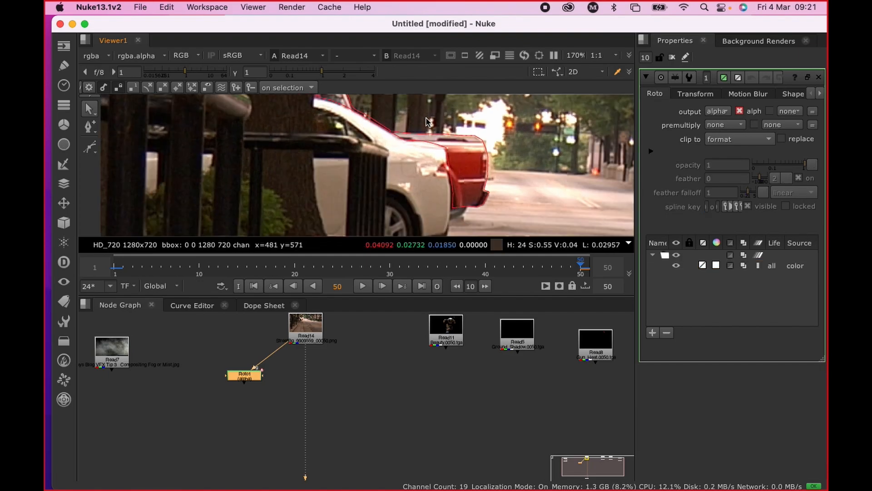
Step: Select the outline points around the truck's cab and shift them slightly to fit it at frame 50
middle_drag(425, 117, 515, 175)
drag(390, 128, 427, 170)
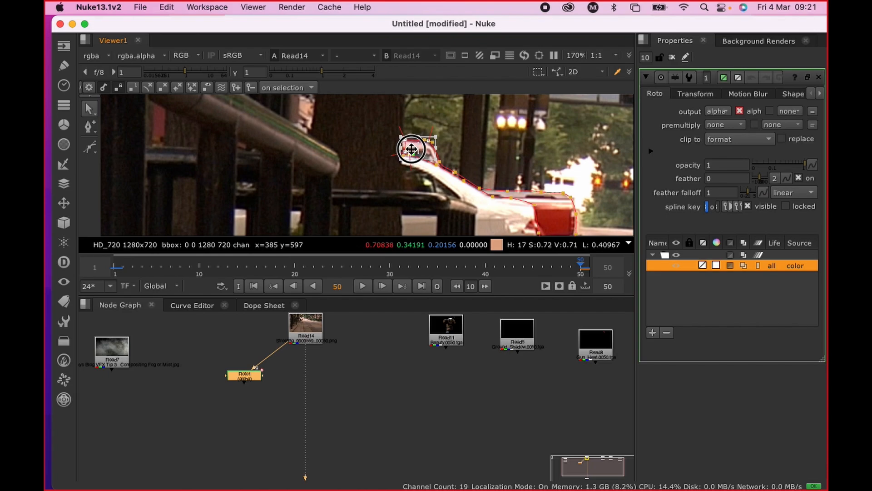
click(400, 115)
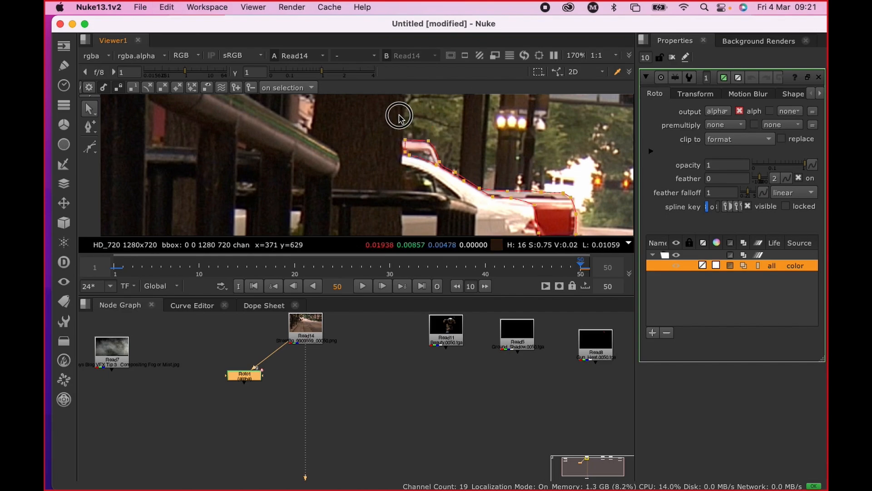
drag(374, 113, 441, 178)
drag(417, 150, 415, 151)
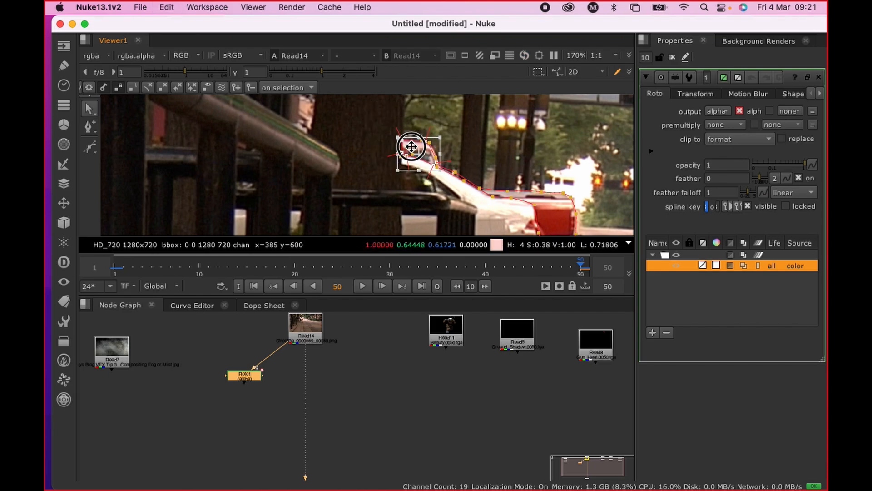
click(450, 146)
Step: Fine-tune individual outline points at the cab's upper rear corner and along the white car's roofline at frame 50
scroll(463, 145, up, 3)
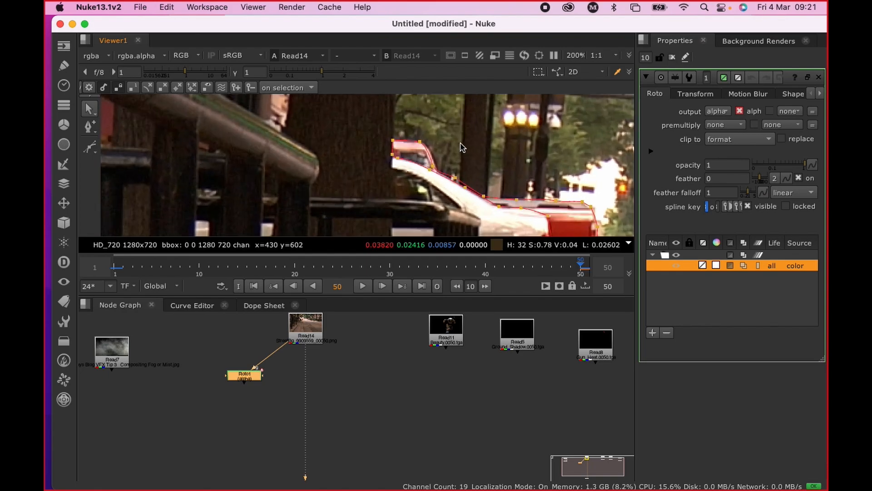
click(428, 171)
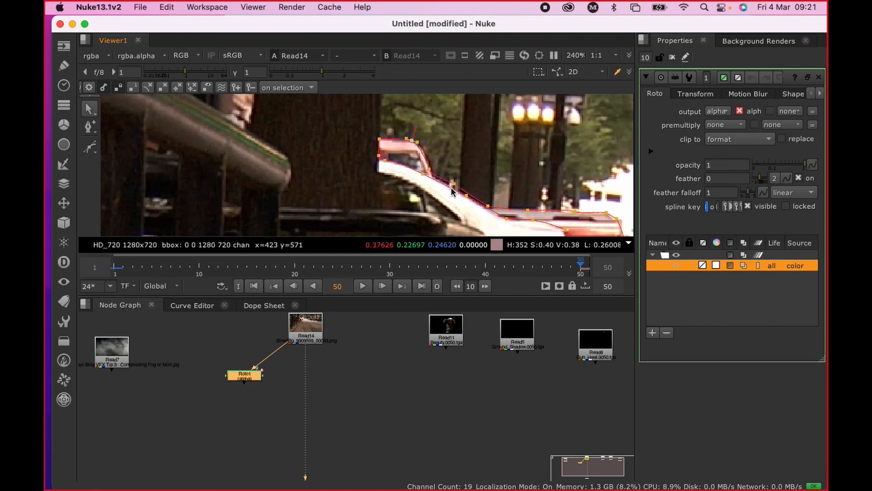
click(464, 196)
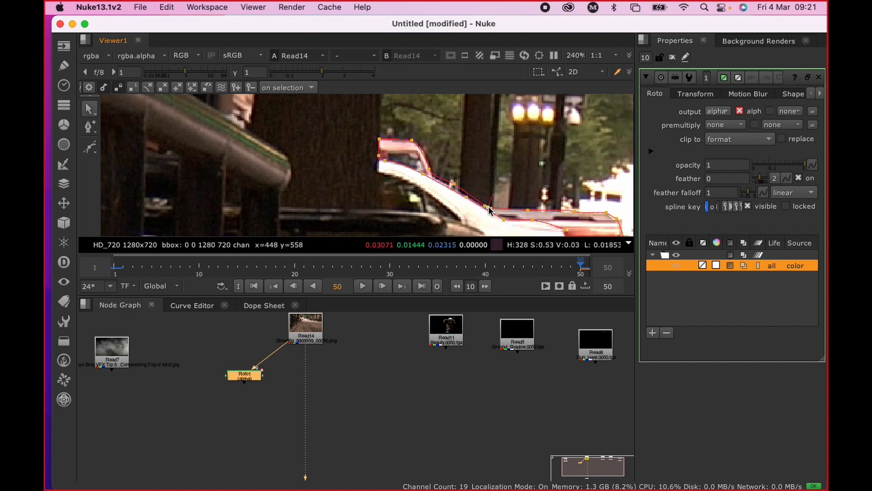
click(451, 186)
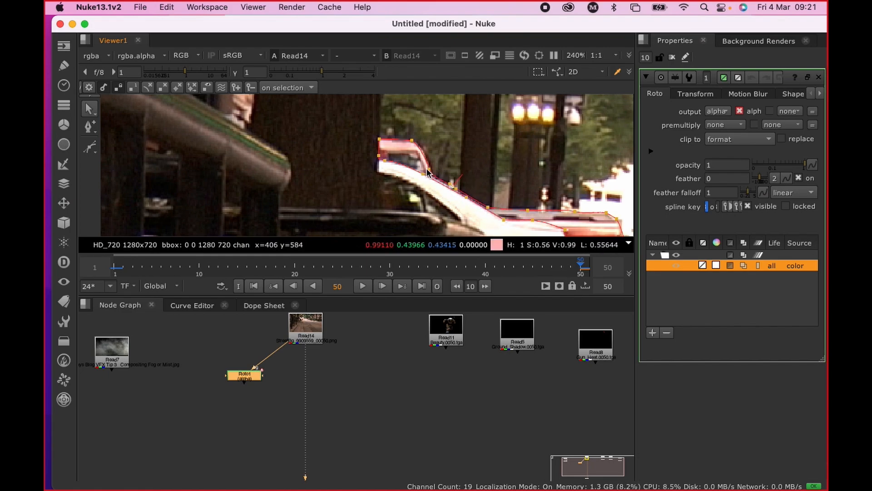
click(412, 141)
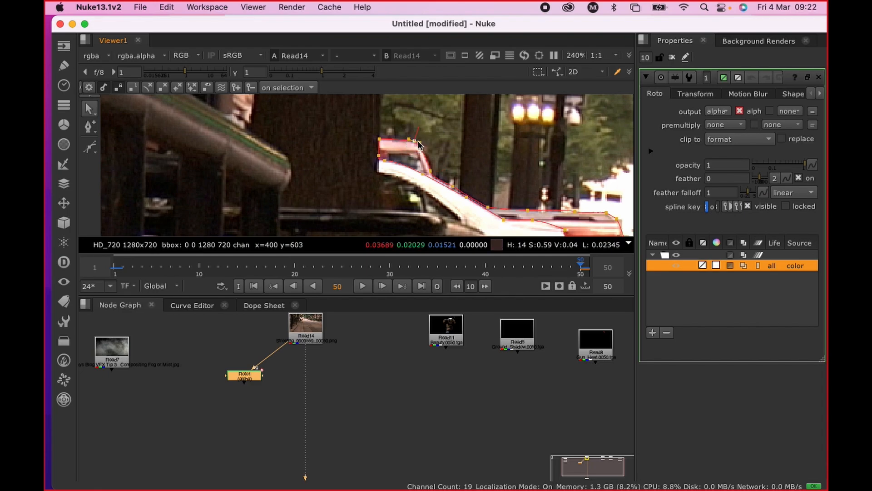
scroll(465, 171, down, 3)
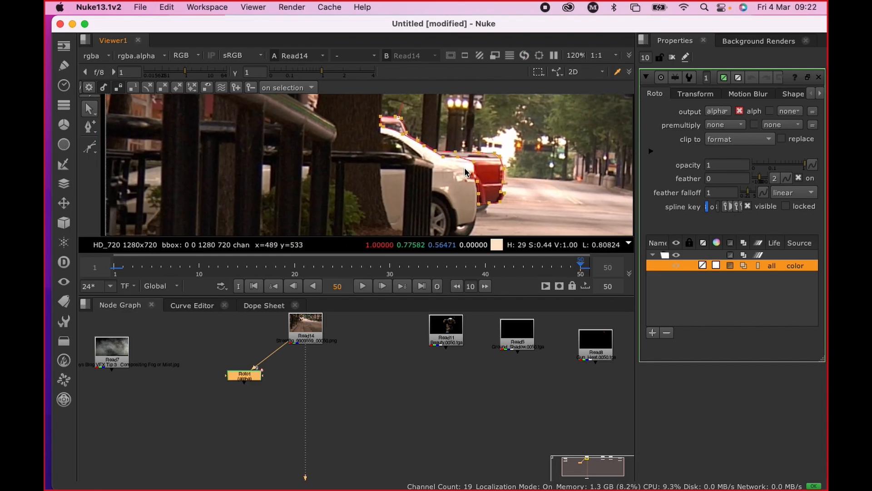
Step: Play back the truck outline's animation from frame 1 and shift the whole outline slightly left at frame 20 to match the truck
middle_drag(465, 169, 450, 154)
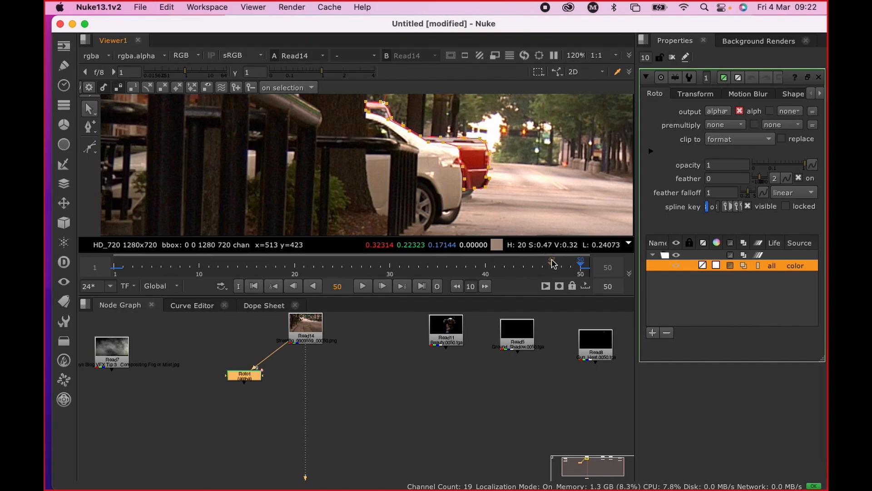
drag(552, 264, 114, 269)
click(362, 287)
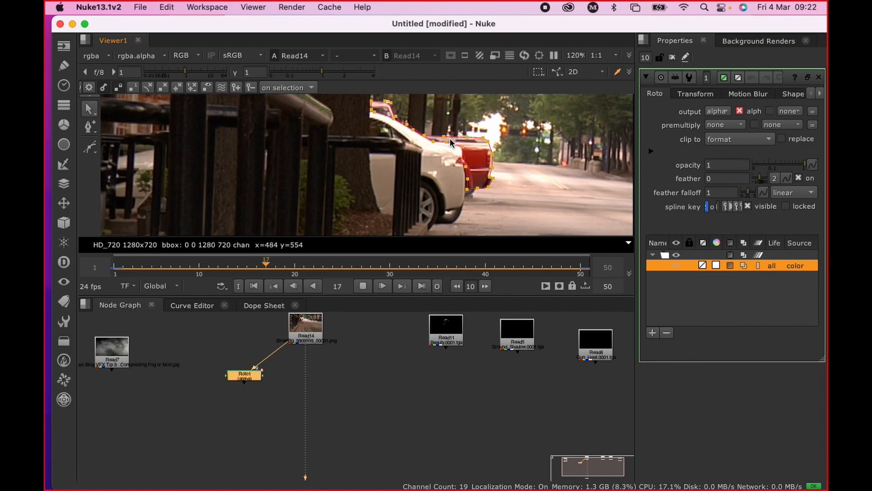
click(362, 286)
mouse_move(310, 267)
mouse_down()
mouse_move(356, 266)
mouse_move(294, 266)
mouse_move(477, 266)
mouse_move(295, 266)
mouse_up()
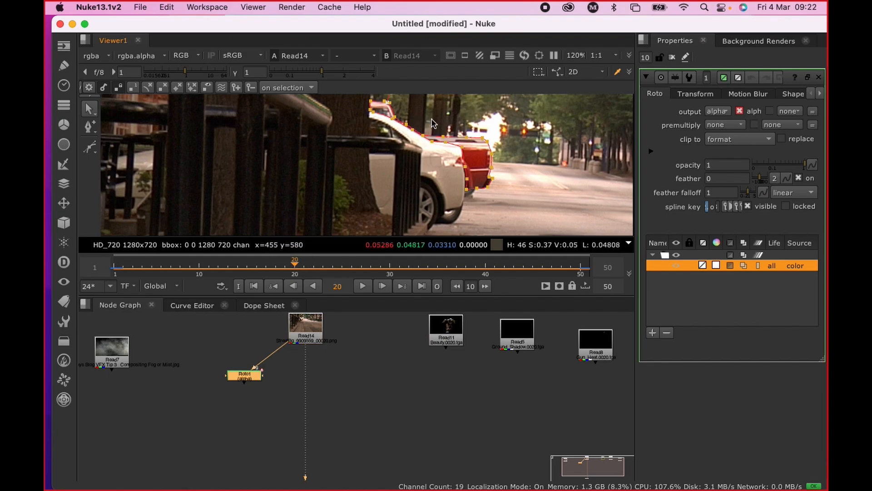
drag(415, 230, 415, 230)
drag(481, 167, 479, 167)
click(558, 162)
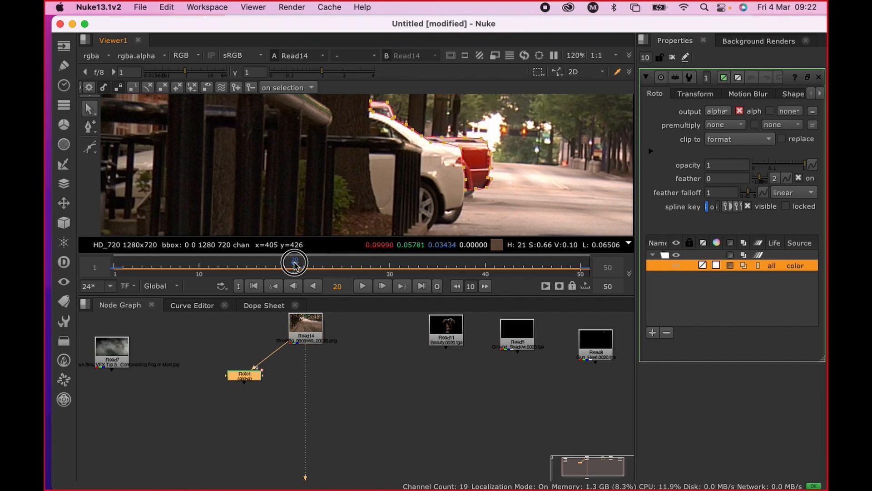
drag(294, 265, 114, 267)
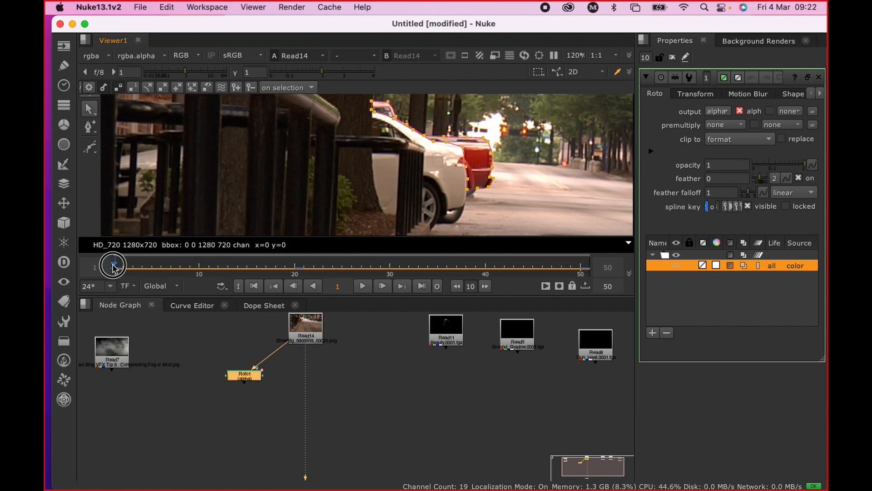
Step: Add a ColorCorrect node after the street plate's Read node and link Roto1's mask input to it
click(312, 344)
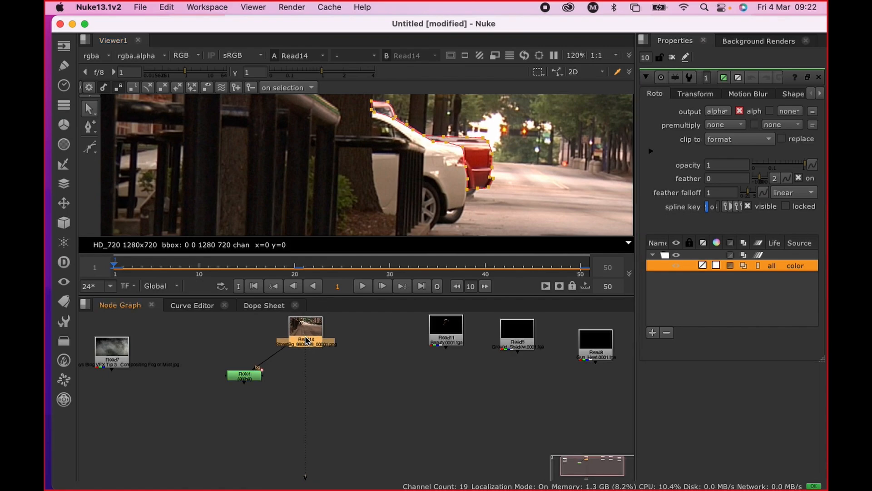
key(Tab)
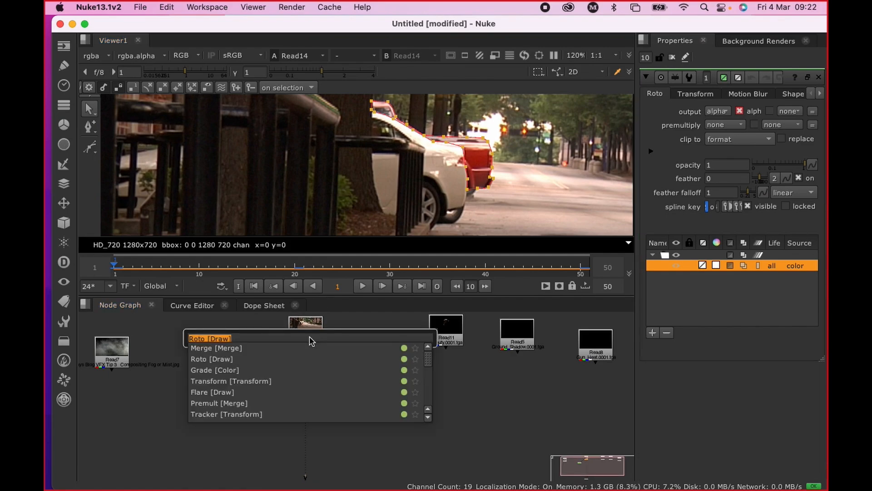
text(col)
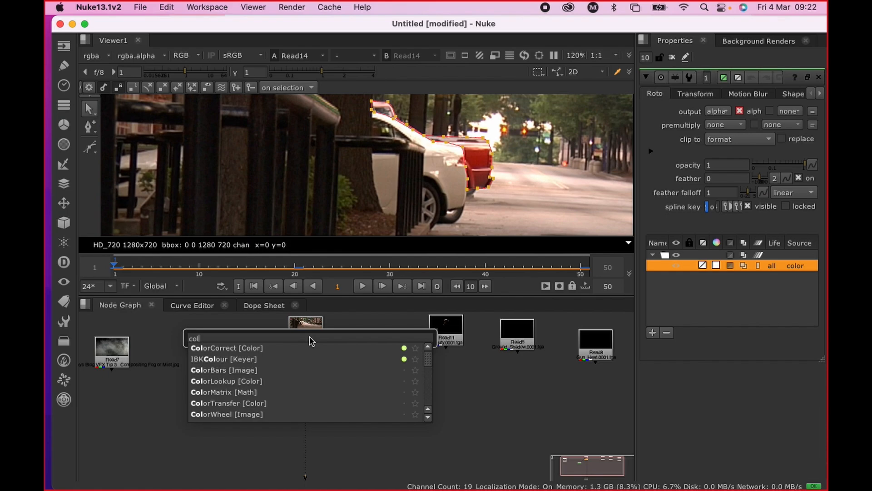
click(251, 348)
click(312, 381)
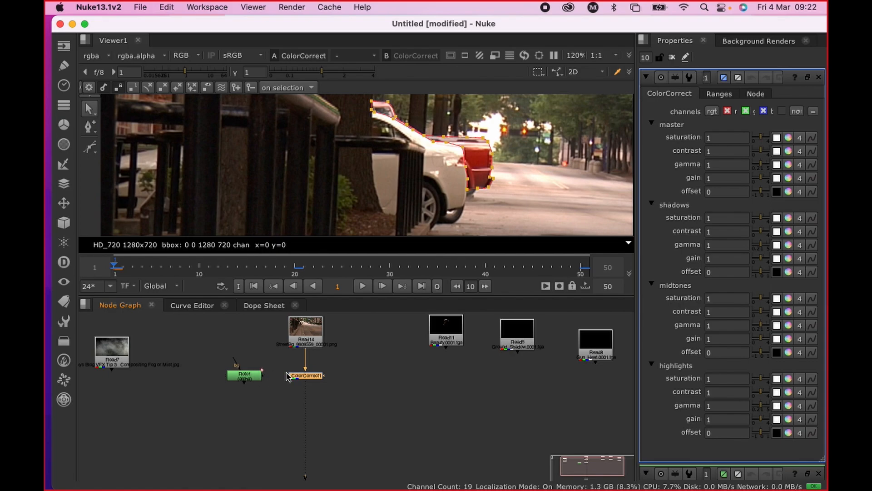
drag(279, 373, 299, 377)
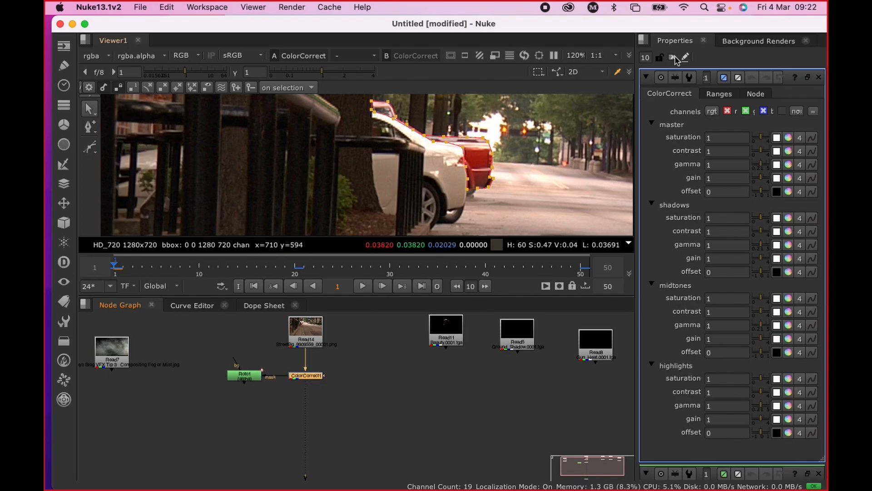
Step: Set the ColorCorrect master saturation to 1.8 and connect the ColorCorrect node's own mask input to Roto1
drag(761, 137, 764, 140)
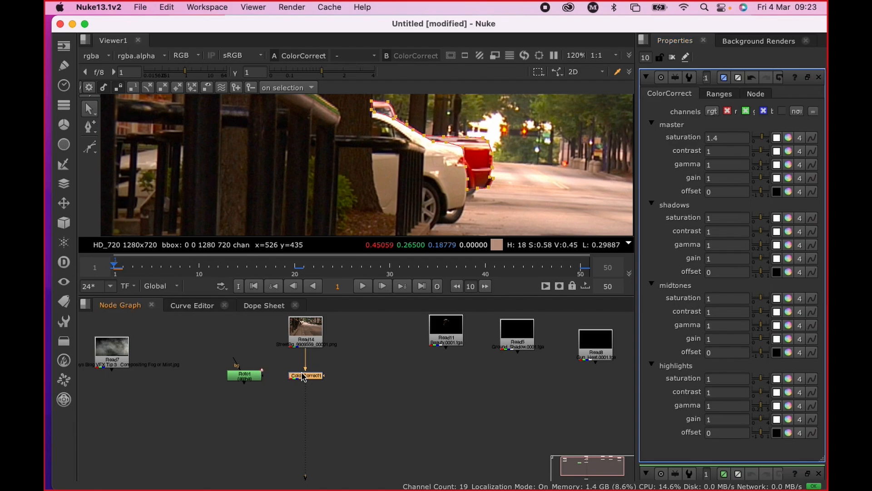
drag(326, 377, 246, 376)
drag(761, 137, 764, 137)
scroll(327, 382, up, 5)
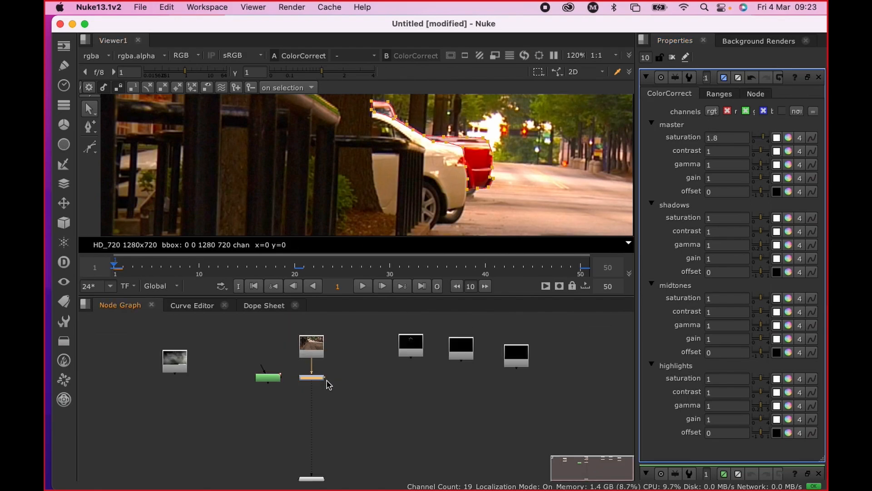
middle_drag(449, 378, 477, 380)
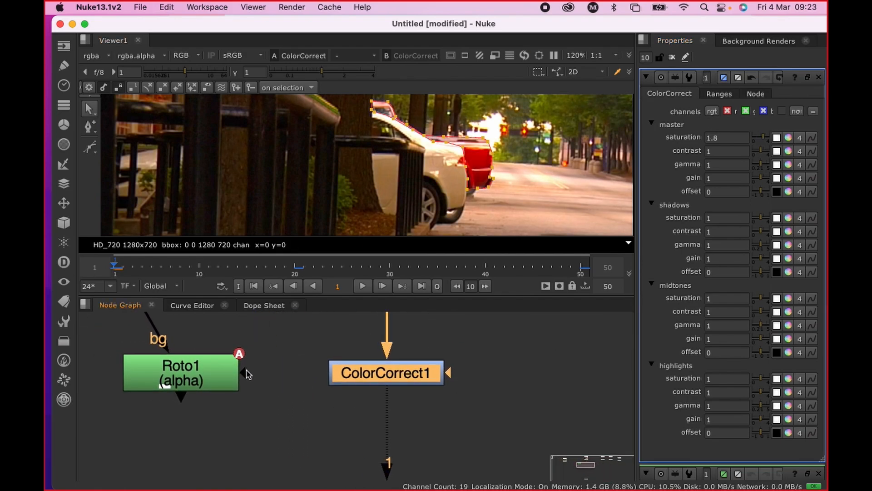
drag(247, 374, 283, 370)
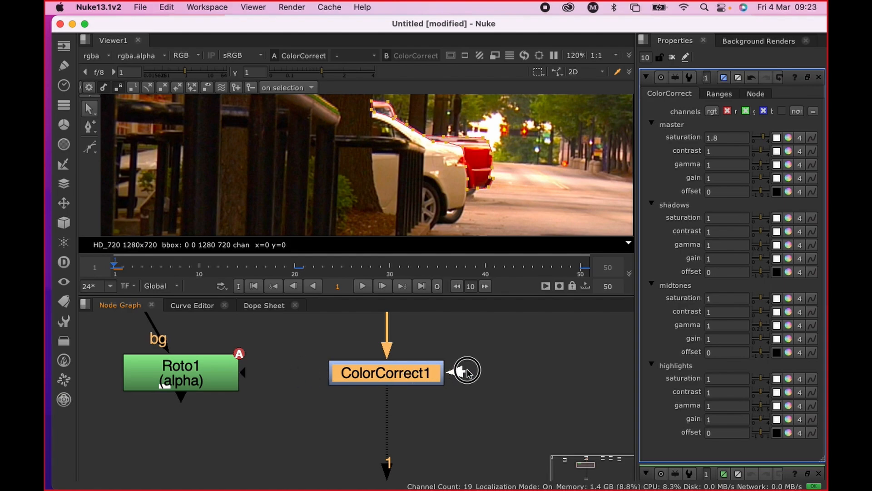
drag(468, 372, 518, 357)
drag(422, 320, 191, 379)
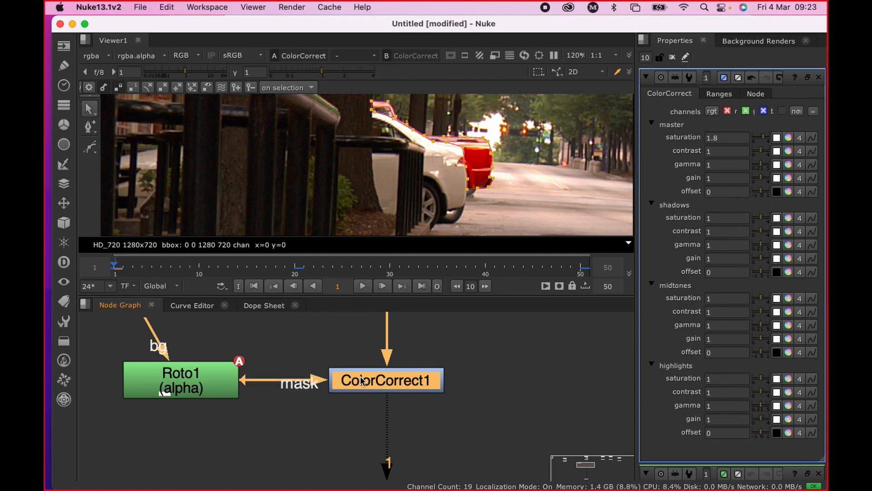
Step: Try Roto1's mask input on ColorCorrect1 with master saturation 1.4, and restore the mask connection from ColorCorrect1 to Roto1
drag(244, 381, 355, 377)
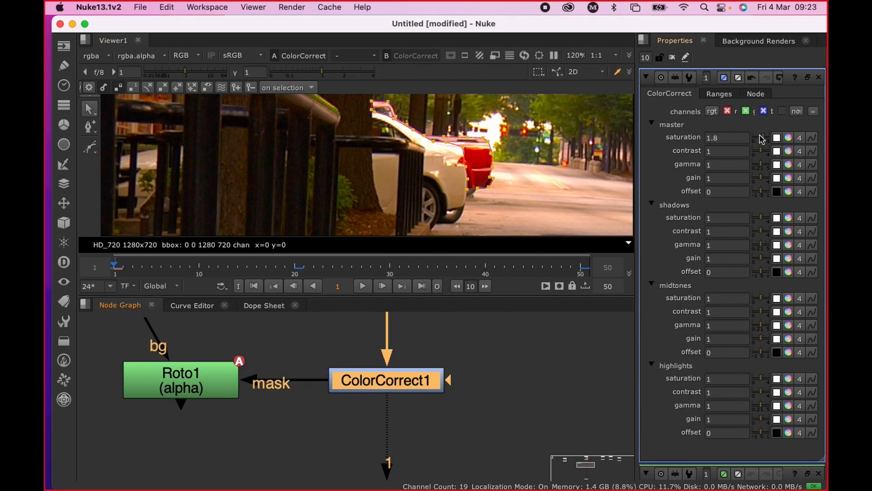
mouse_move(762, 139)
mouse_down()
mouse_move(751, 137)
mouse_move(779, 136)
mouse_move(764, 138)
mouse_up()
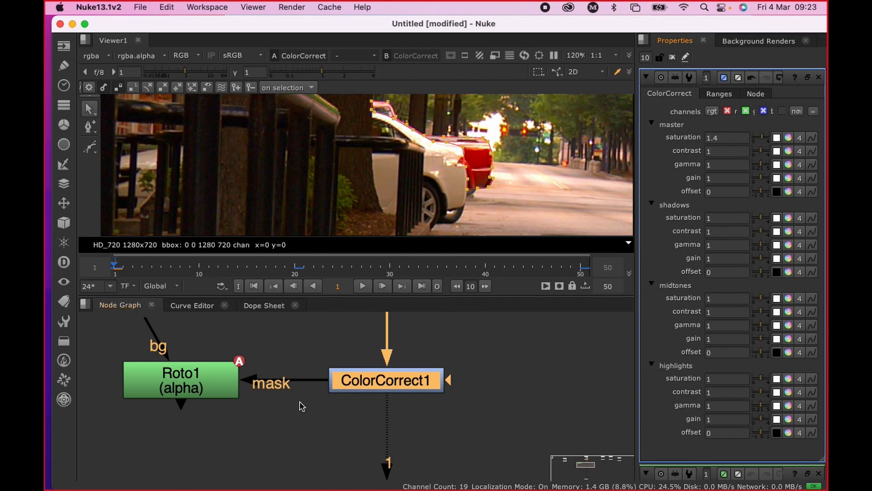
click(321, 360)
drag(265, 378, 217, 381)
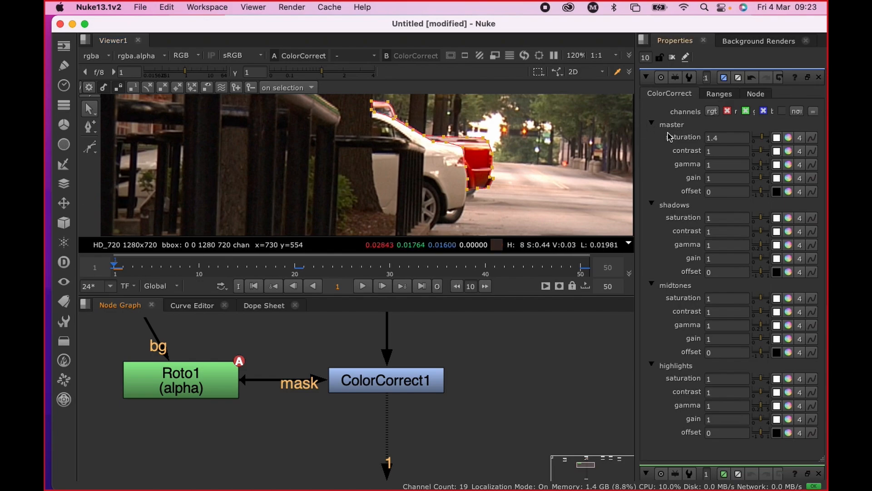
Step: Widen the node properties area and lower the ColorCorrect master saturation to 0.7
drag(636, 295, 513, 294)
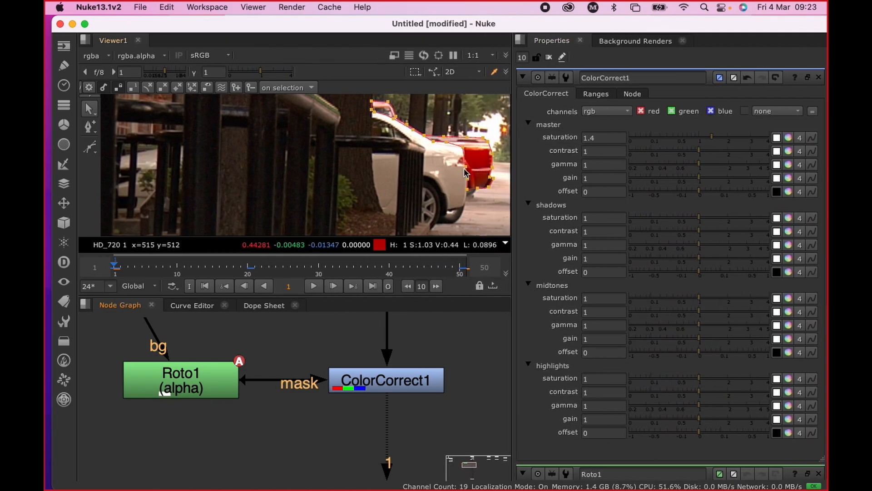
drag(712, 140, 689, 142)
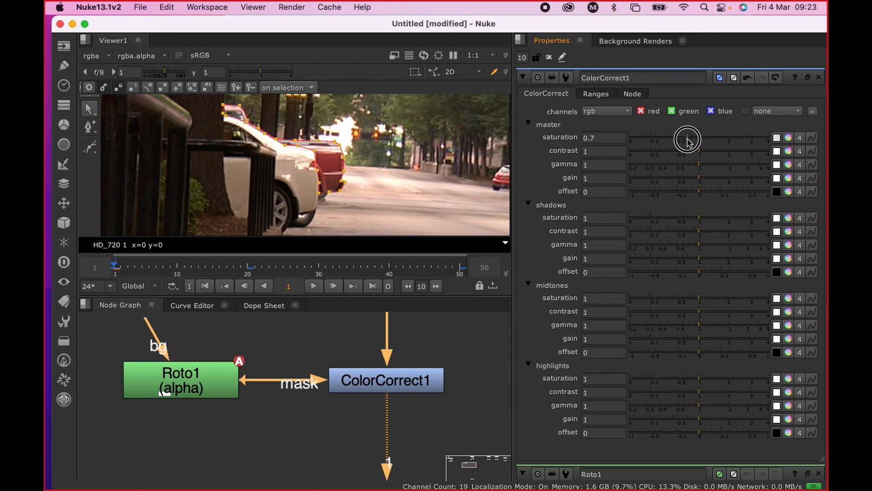
Step: Raise the outline point in the middle of the truck bed's top edge at frame 4 and adjust its curve
scroll(320, 150, up, 8)
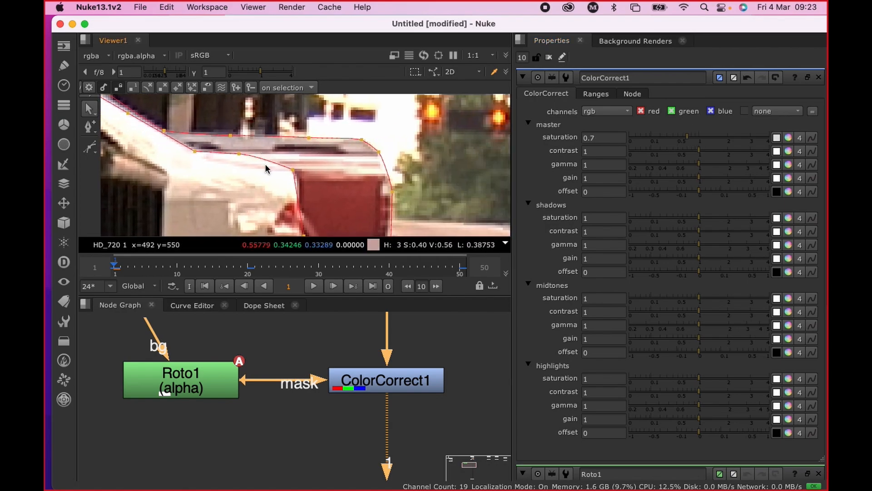
click(222, 263)
mouse_move(222, 262)
mouse_down()
mouse_move(107, 262)
mouse_move(135, 262)
mouse_up()
scroll(267, 141, up, 6)
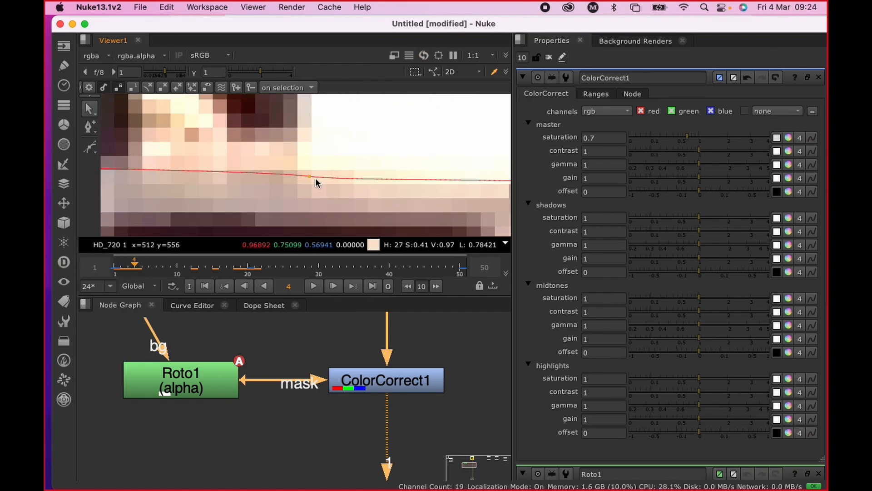
click(308, 175)
drag(310, 166, 353, 176)
middle_drag(412, 185, 203, 177)
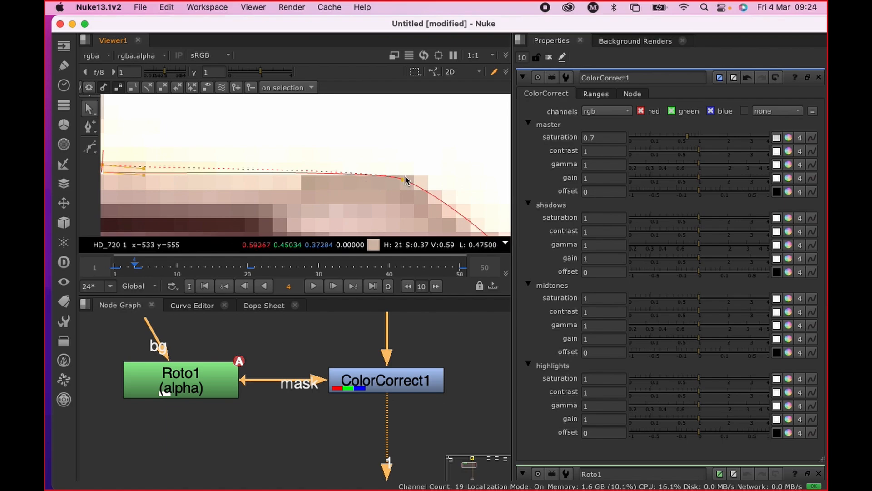
Step: Nudge the outline points around the truck bed's upper rear corner at frame 4 to fit its edge
mouse_move(404, 179)
mouse_down()
mouse_move(409, 167)
mouse_move(405, 182)
mouse_up()
middle_drag(398, 208, 276, 103)
click(380, 144)
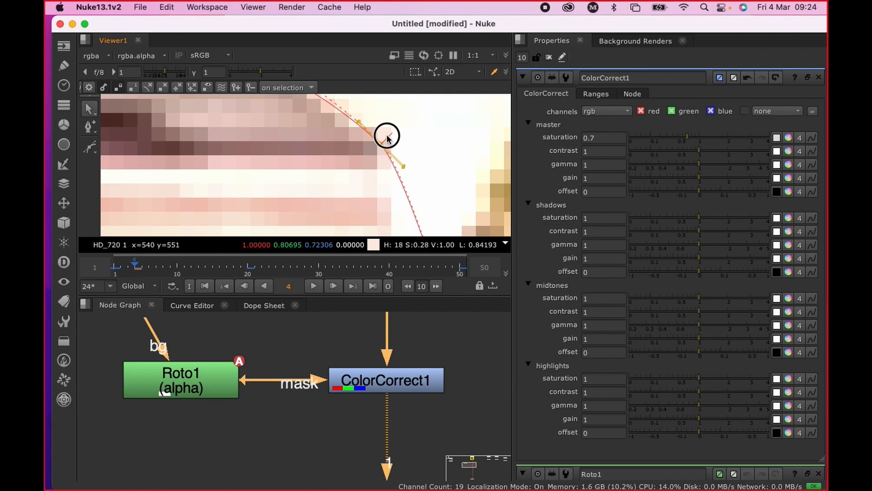
drag(382, 143, 380, 148)
scroll(377, 155, down, 6)
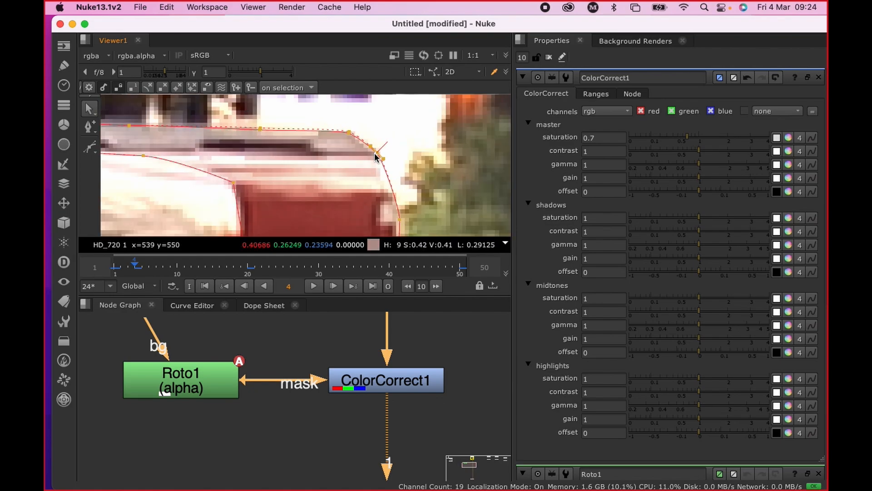
scroll(295, 174, down, 3)
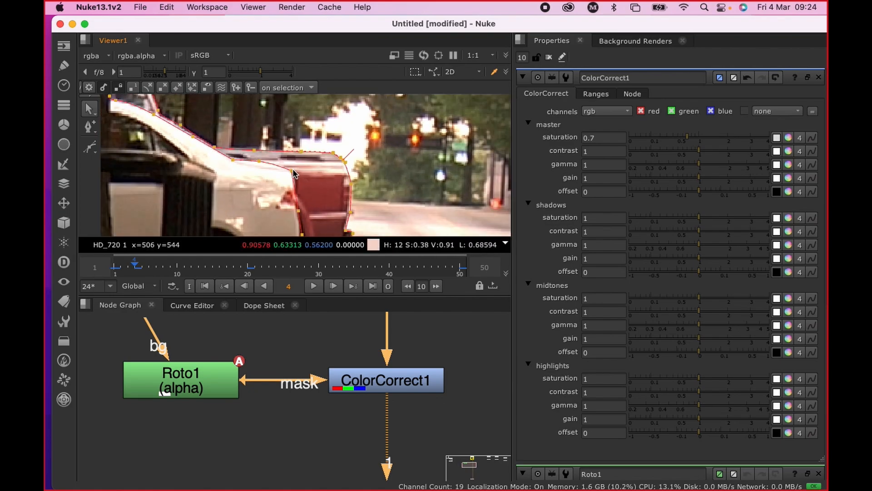
Step: Play back the masked truck color correction from the start and close all open node properties
click(103, 264)
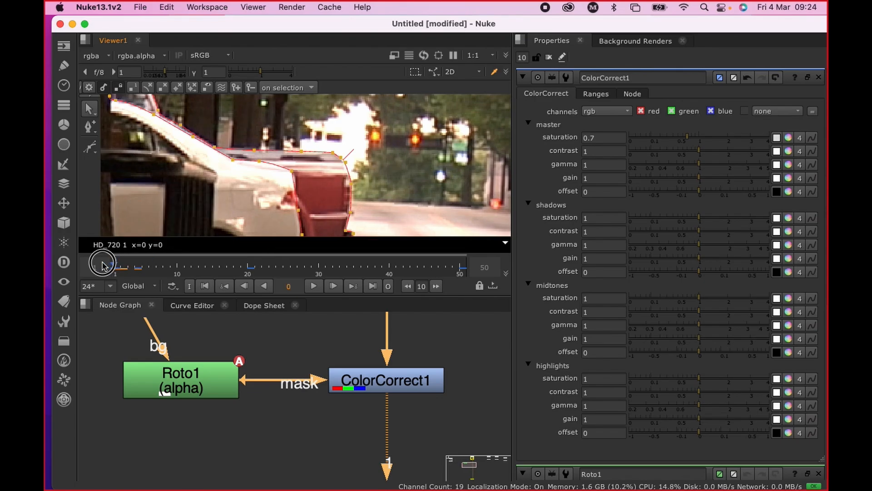
click(313, 286)
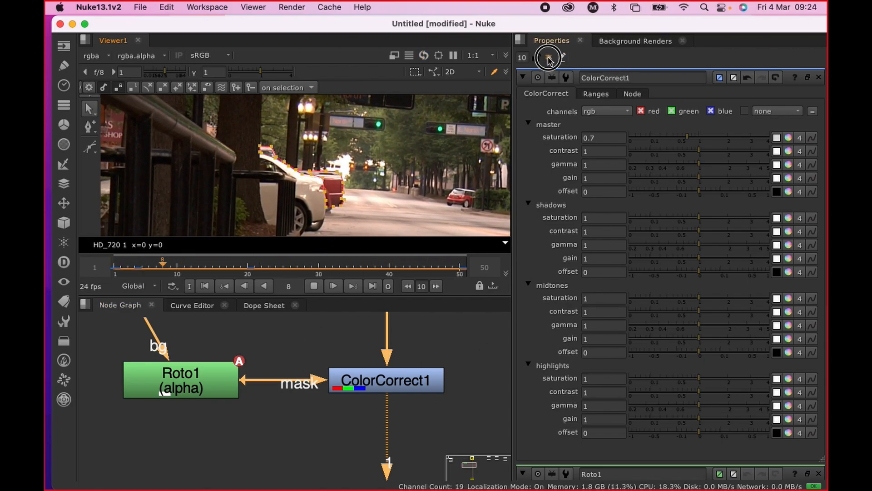
click(548, 58)
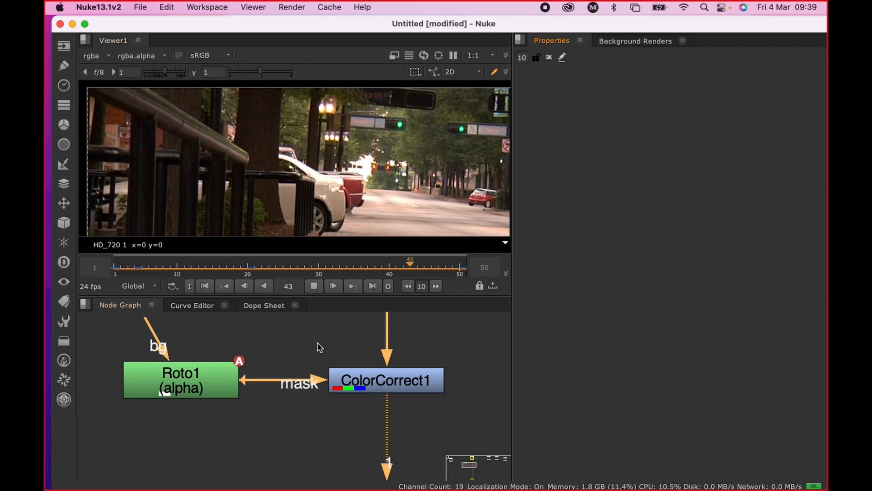
Step: Stop the playback and move the Viewer node slightly left in the node graph, below the ColorCorrect branch
scroll(317, 347, down, 10)
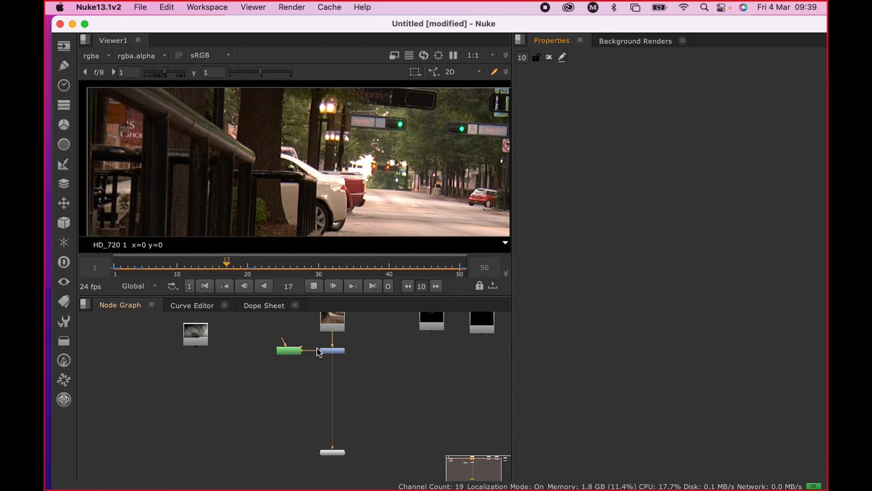
middle_drag(317, 347, 279, 393)
scroll(294, 373, down, 2)
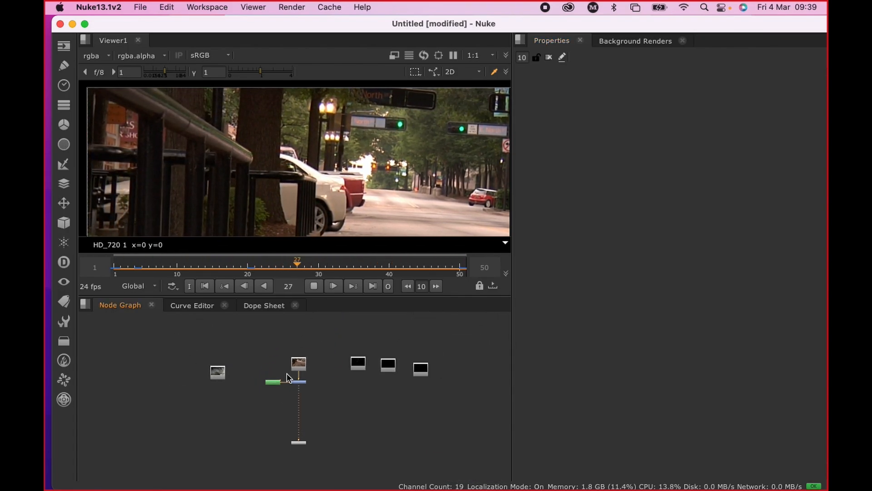
scroll(288, 376, up, 5)
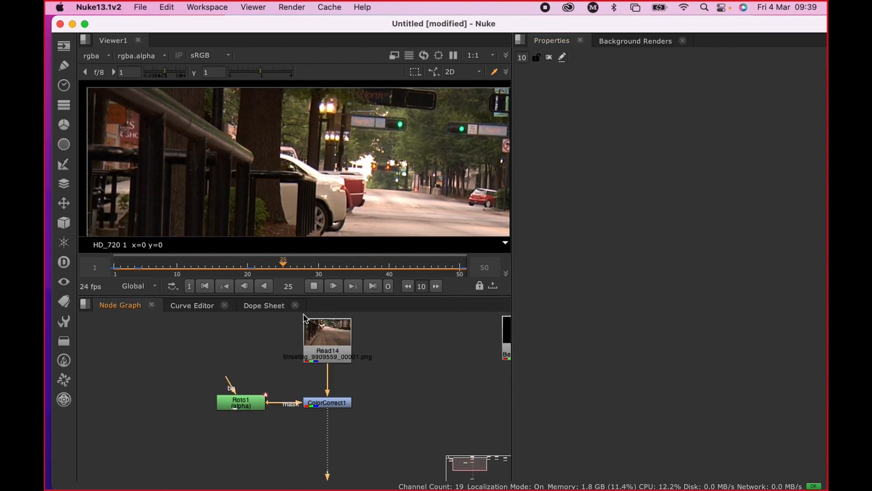
click(313, 286)
scroll(318, 377, down, 5)
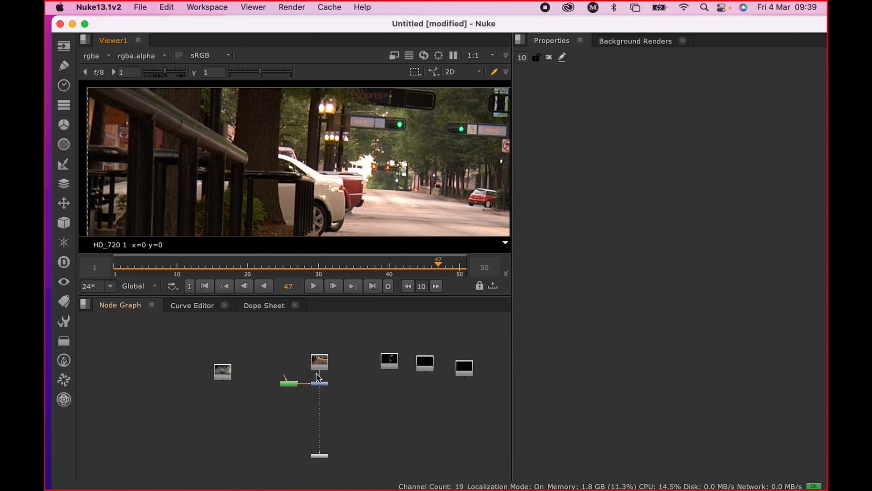
drag(320, 454, 292, 455)
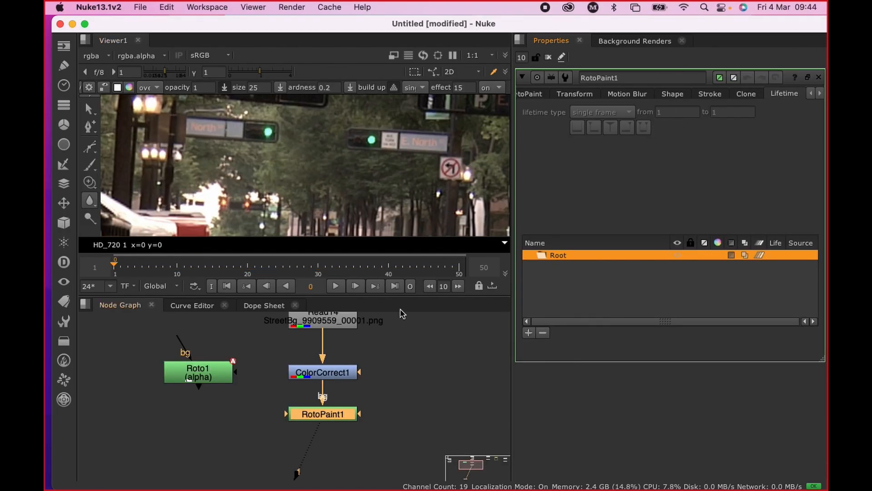
Step: Try to blur the lettering on the E. North street sign with several short RotoPaint blur strokes
click(355, 393)
click(331, 415)
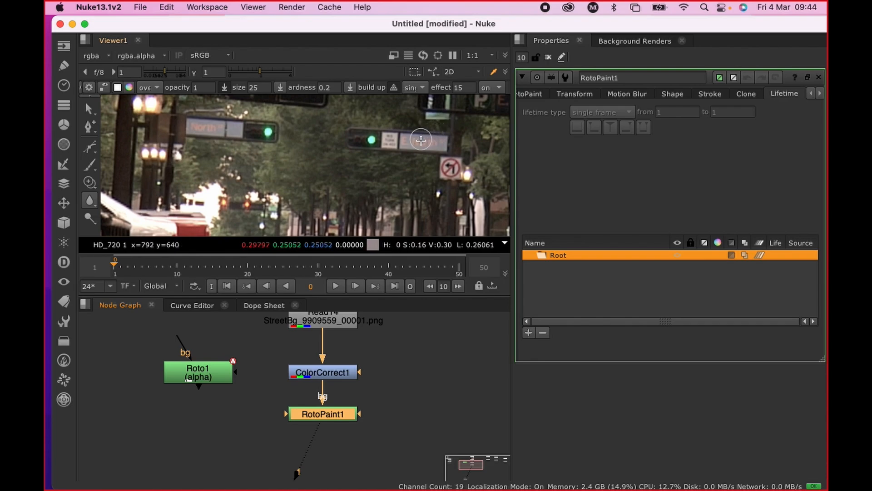
click(404, 144)
click(407, 140)
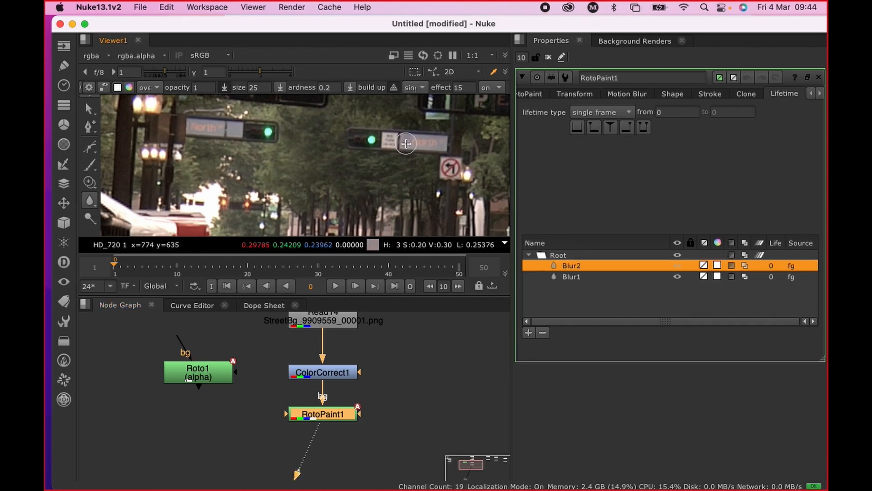
click(408, 142)
click(412, 141)
click(414, 142)
click(418, 141)
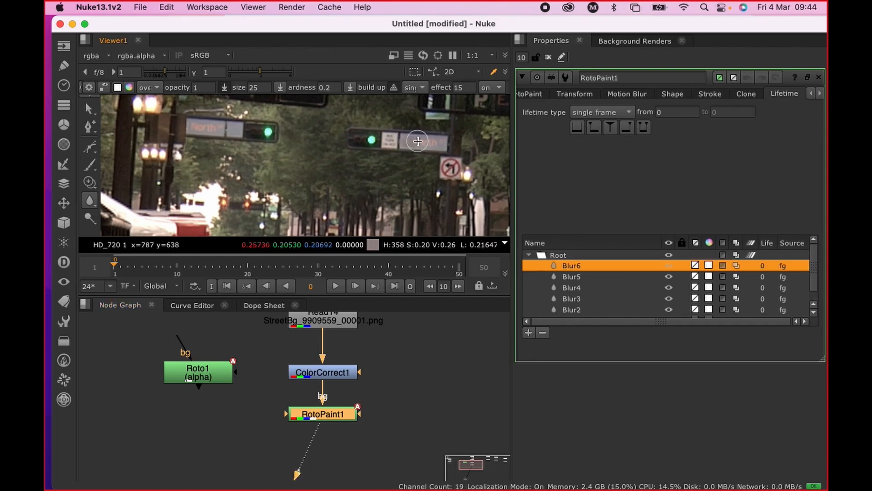
Step: Undo all the short blur strokes on the E. North street sign
key(super+z)
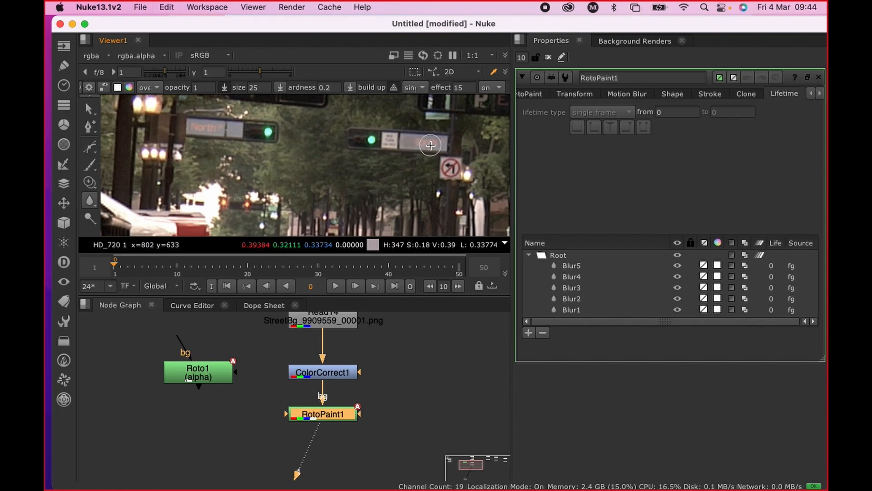
key(super+z)
key(super+z)
key(super+z)
key(super+z)
key(super+z)
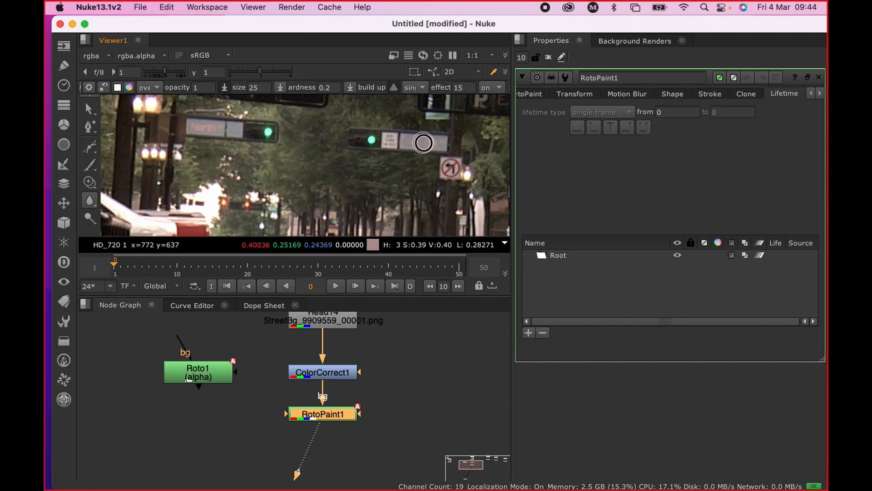
Step: Blur the E. North lettering with one stroke, set its lifetime to all frames, and scrub the timeline to check it
click(437, 144)
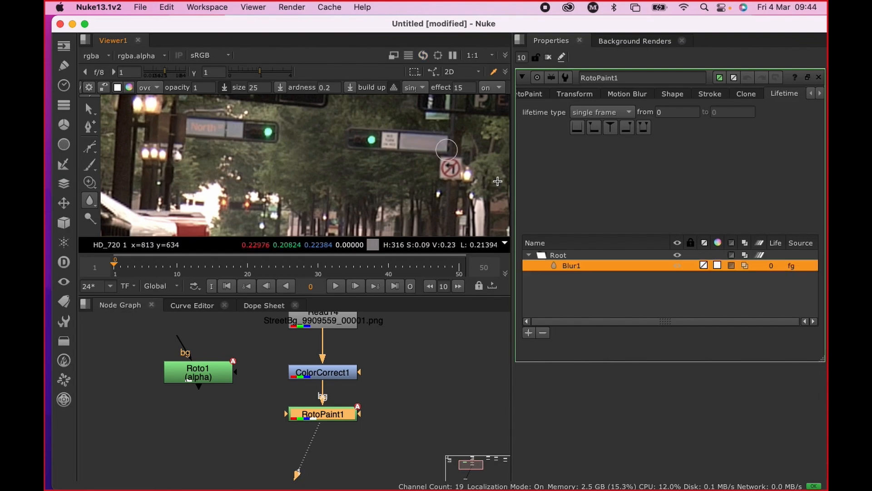
click(625, 112)
click(615, 89)
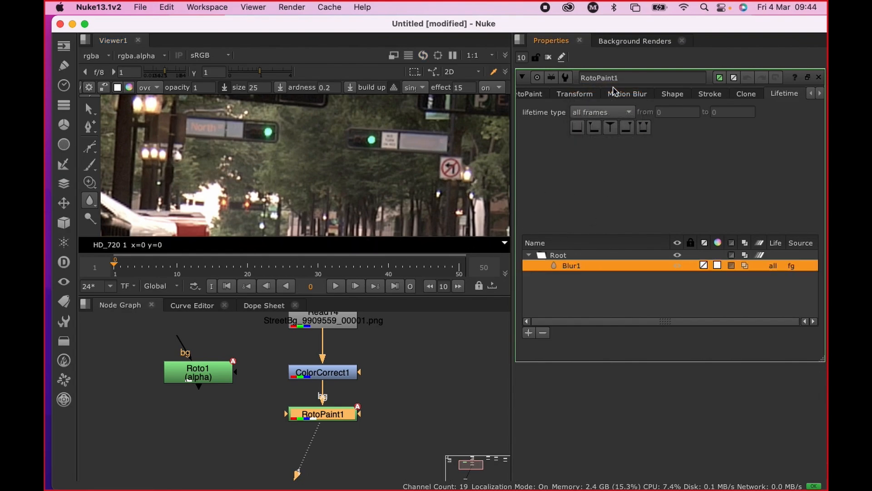
drag(133, 265, 304, 276)
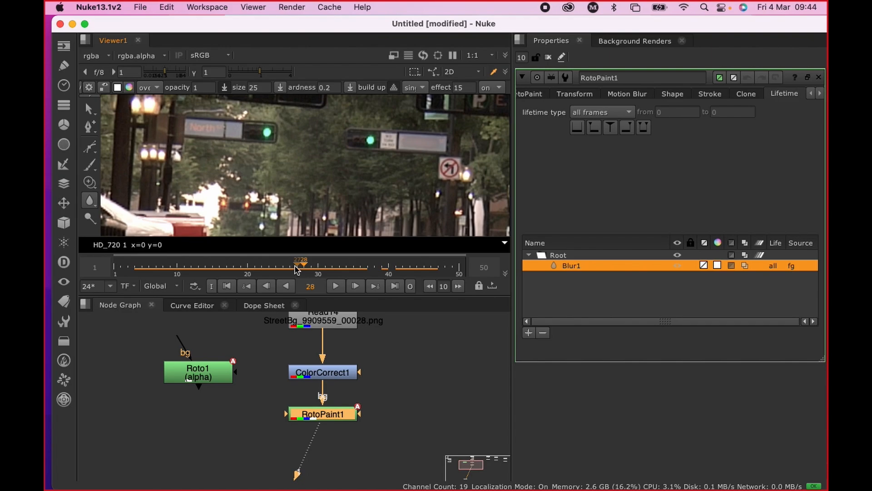
drag(300, 270, 220, 266)
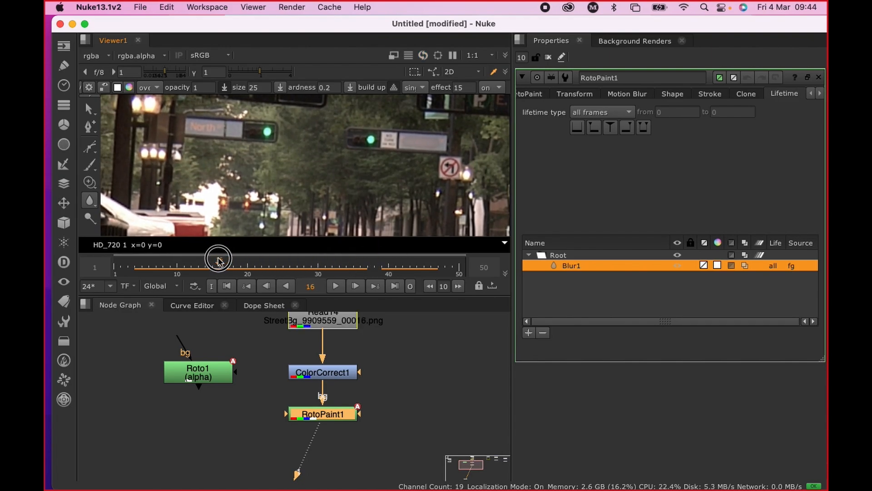
Step: Delete the Blur1 stroke from the RotoPaint1 stroke list
click(391, 376)
click(557, 284)
click(564, 268)
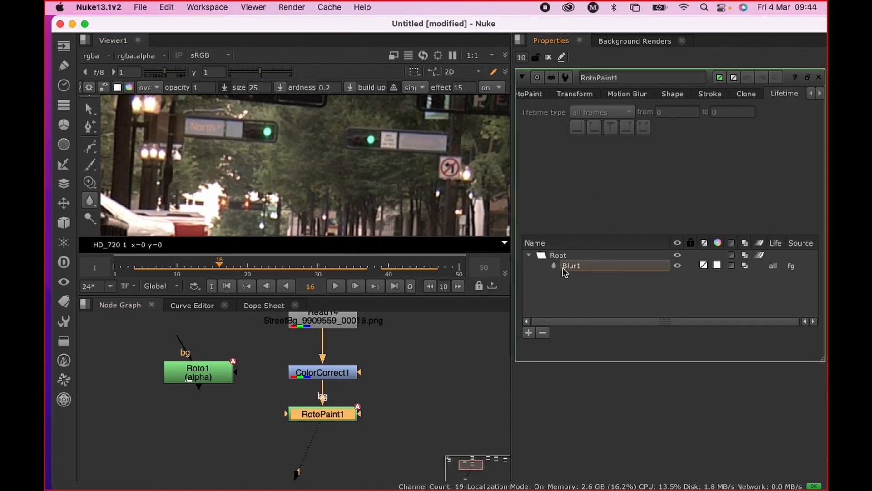
click(566, 268)
key(Delete)
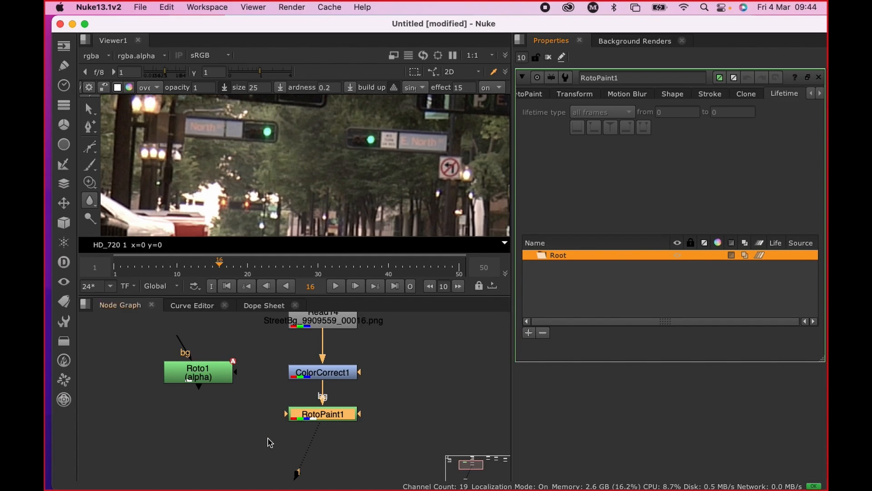
click(629, 289)
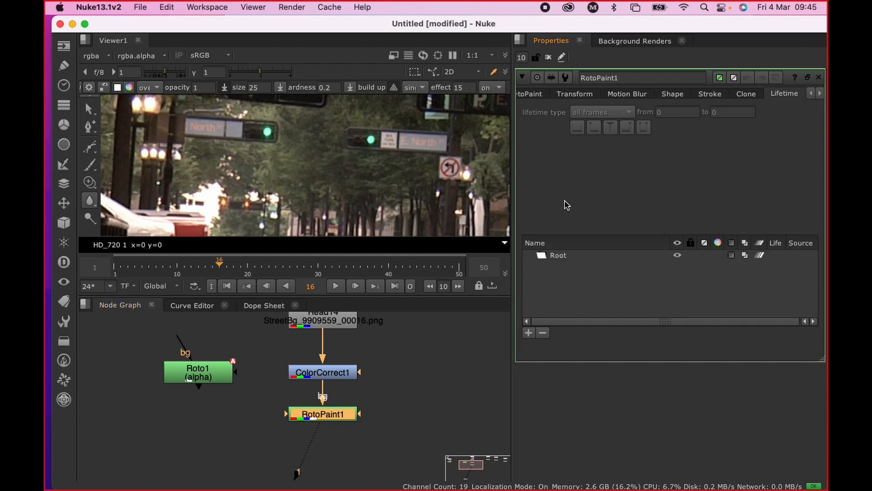
Step: Paint one blur stroke over the whole E. North sign at frame 16, set its lifetime to all frames, and scrub back to frame 1
click(339, 394)
click(338, 411)
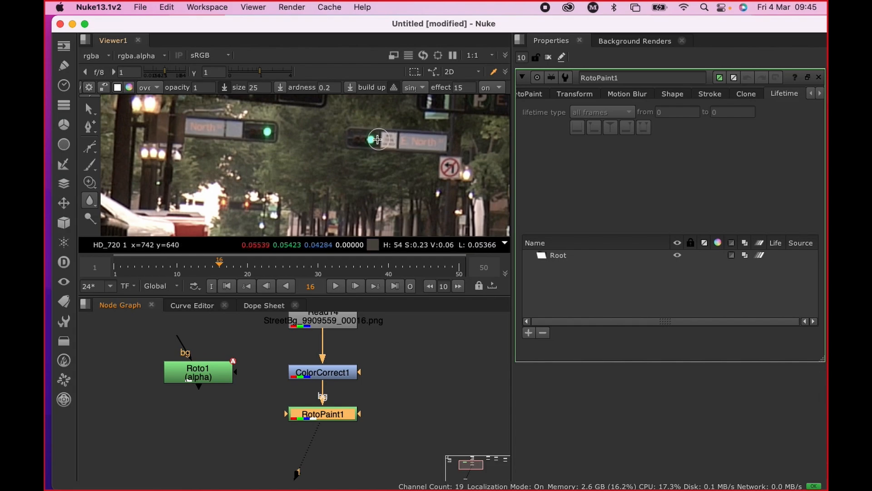
mouse_move(390, 139)
mouse_down()
mouse_move(436, 141)
mouse_move(395, 140)
mouse_up()
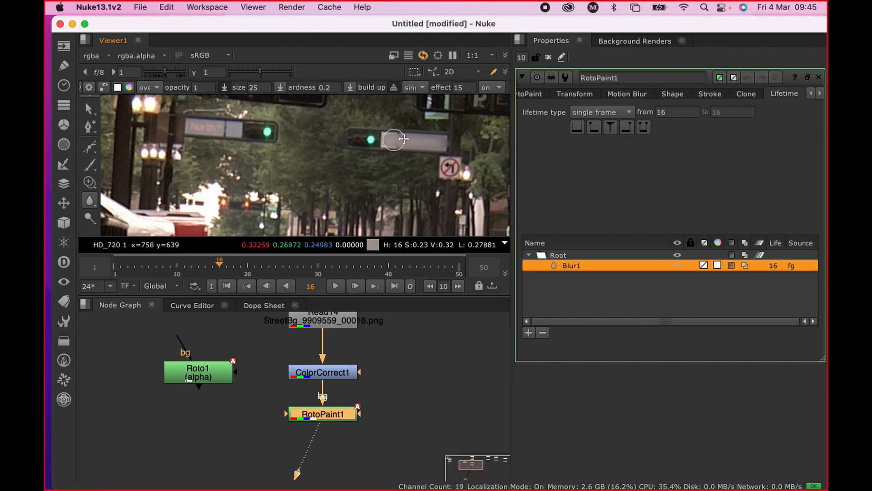
click(589, 114)
click(597, 86)
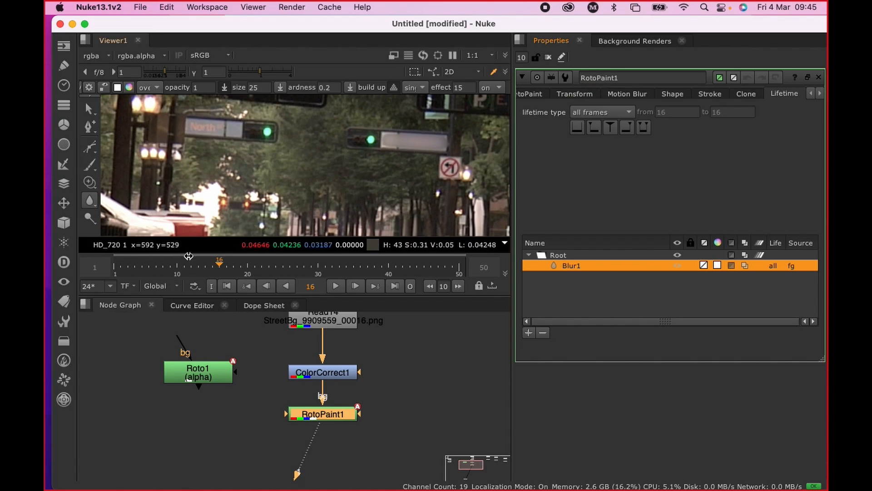
drag(189, 256, 114, 262)
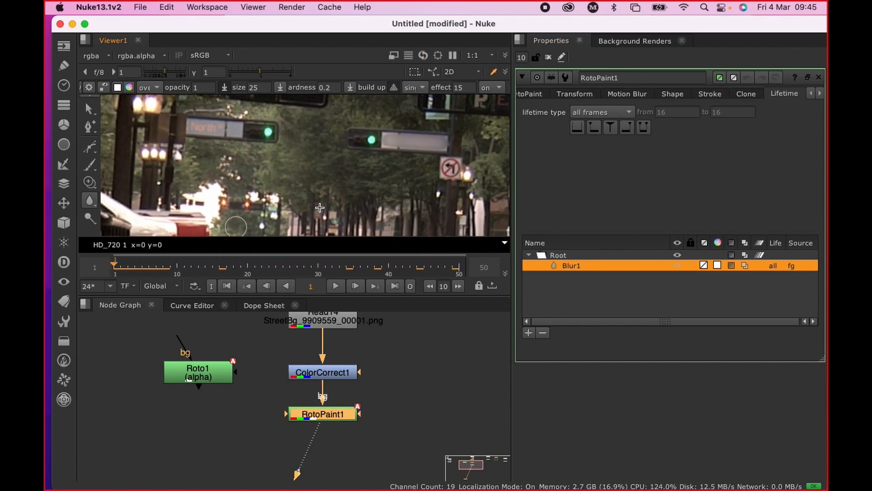
Step: Examine the full street plate at frame 1 with the blurred sign, along with the surrounding node graph
scroll(368, 196, down, 6)
scroll(368, 196, up, 2)
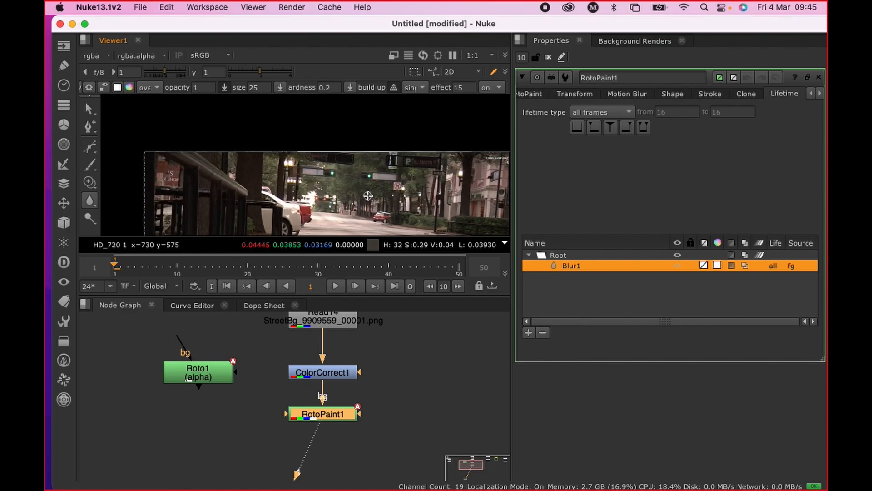
scroll(368, 196, up, 2)
scroll(368, 196, down, 5)
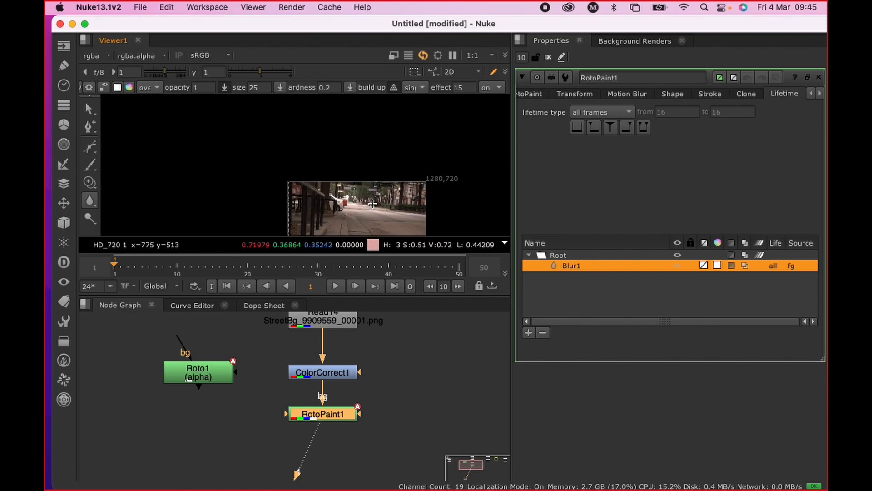
scroll(372, 204, up, 4)
scroll(360, 138, down, 1)
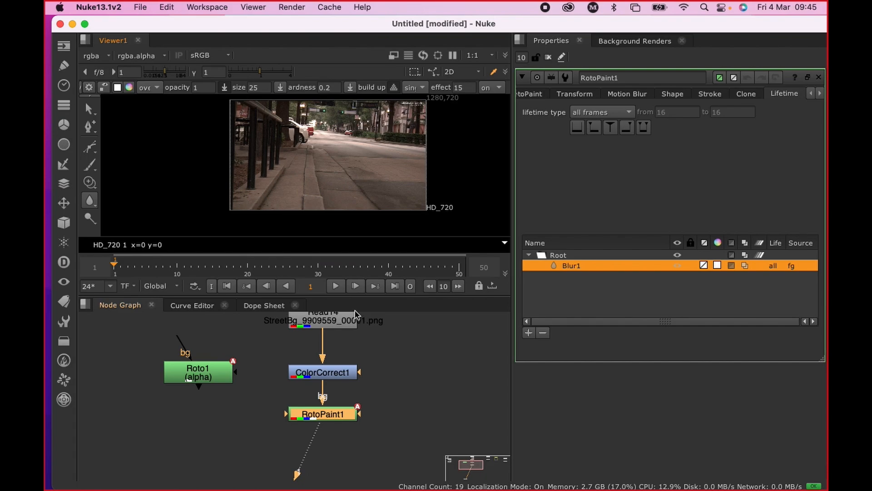
scroll(327, 170, down, 1)
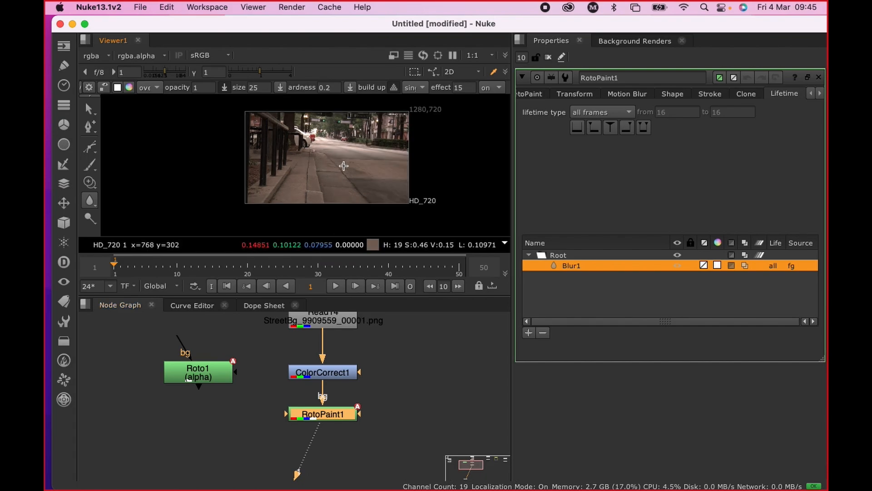
scroll(344, 166, down, 1)
scroll(371, 403, down, 5)
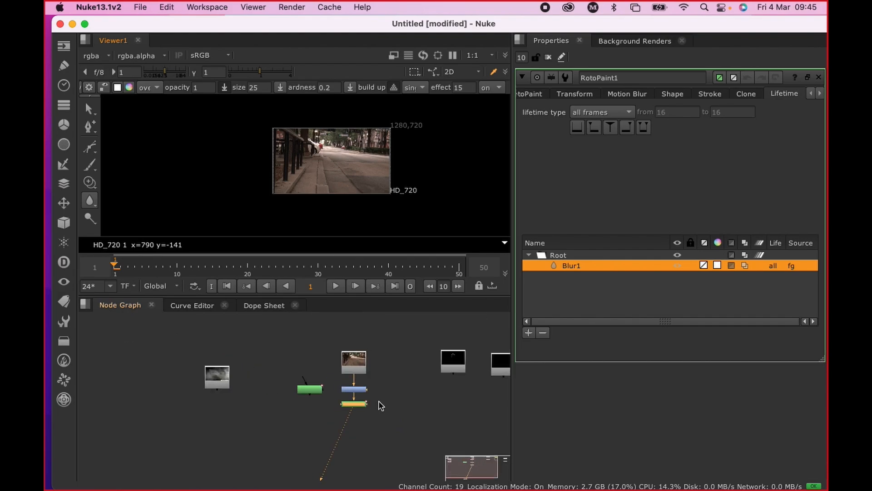
scroll(348, 148, up, 5)
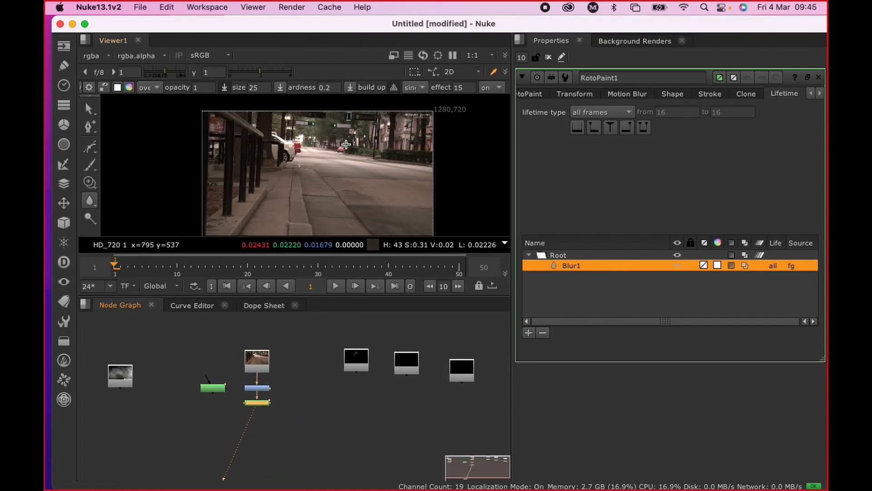
middle_drag(378, 146, 379, 108)
scroll(369, 144, down, 3)
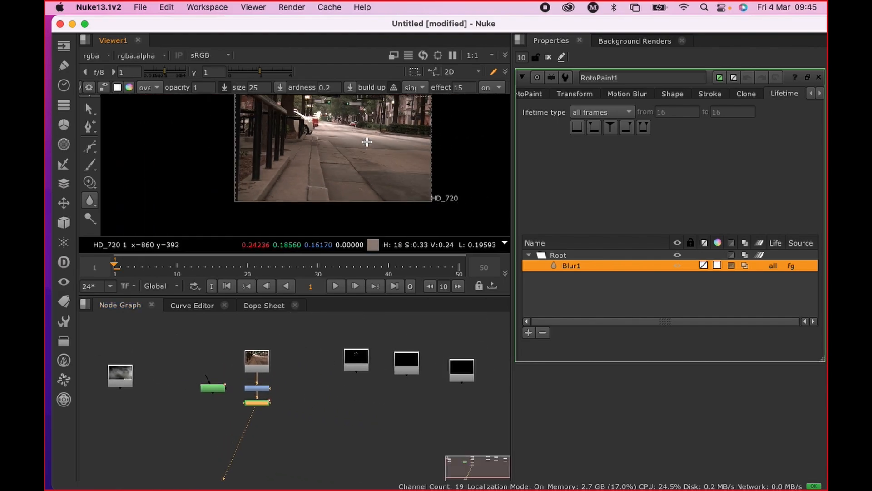
middle_drag(367, 144, 359, 161)
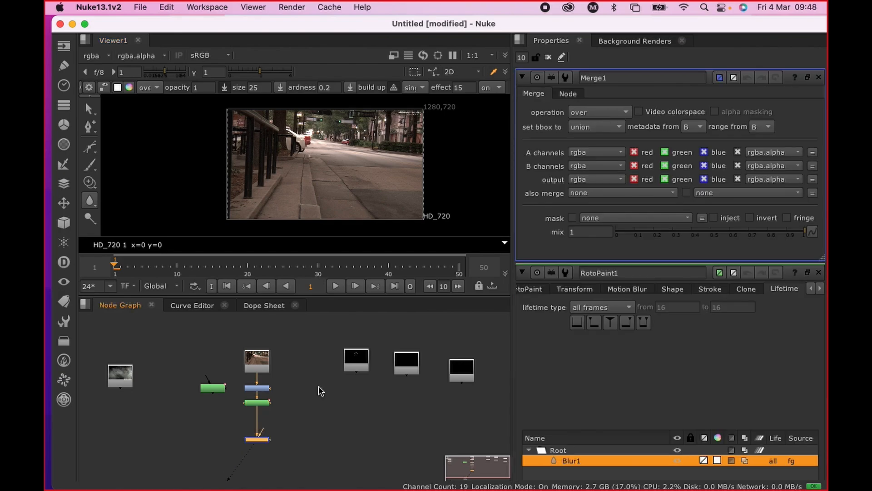
Step: Delete the Merge1 node below RotoPaint1
scroll(319, 389, up, 3)
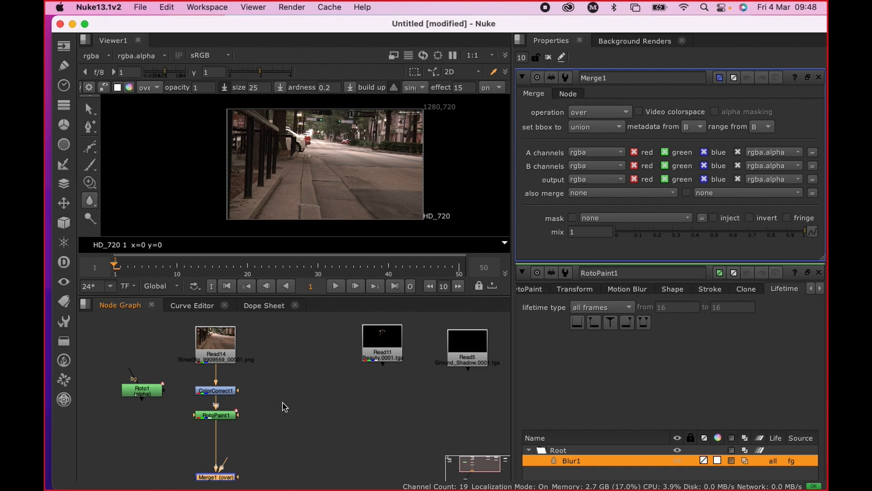
middle_drag(283, 406, 278, 381)
scroll(289, 376, down, 2)
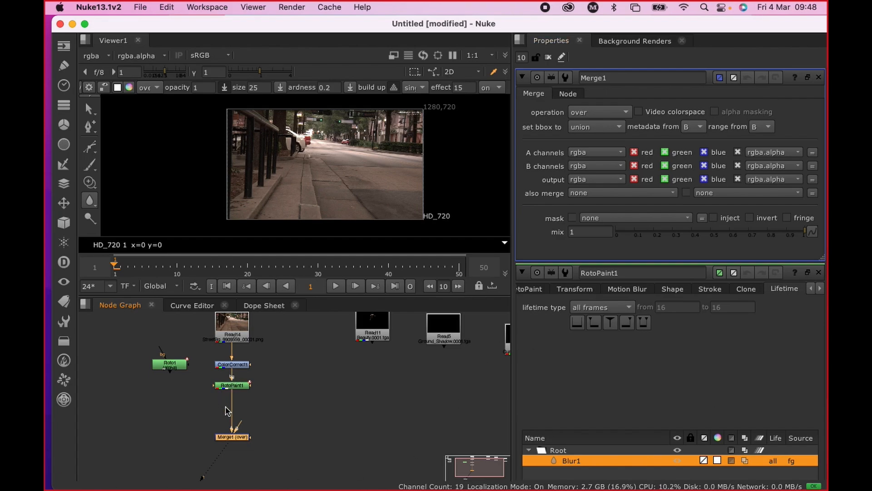
drag(231, 421, 232, 385)
mouse_move(227, 426)
mouse_down()
mouse_move(369, 340)
mouse_move(370, 349)
mouse_move(241, 434)
mouse_up()
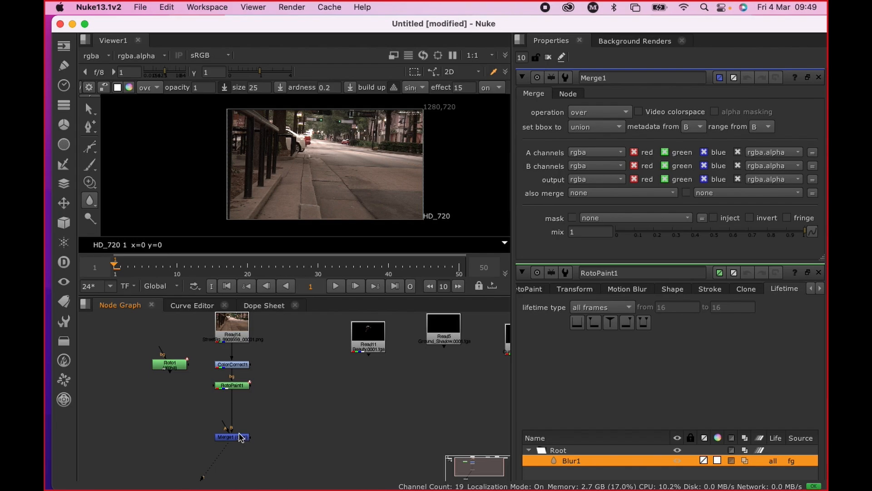
click(236, 438)
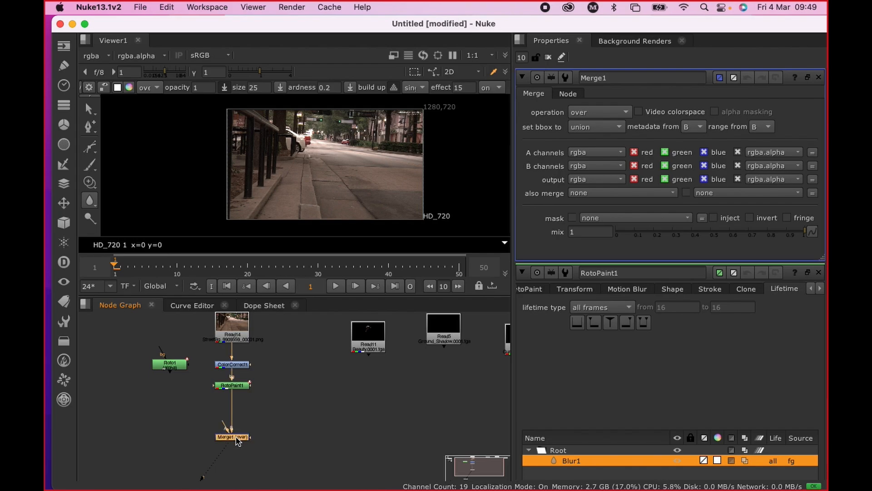
key(BackSpace)
Step: Scrub and play back the street plate to check the sign blur over the frame range, and return to frame 1
scroll(327, 203, up, 1)
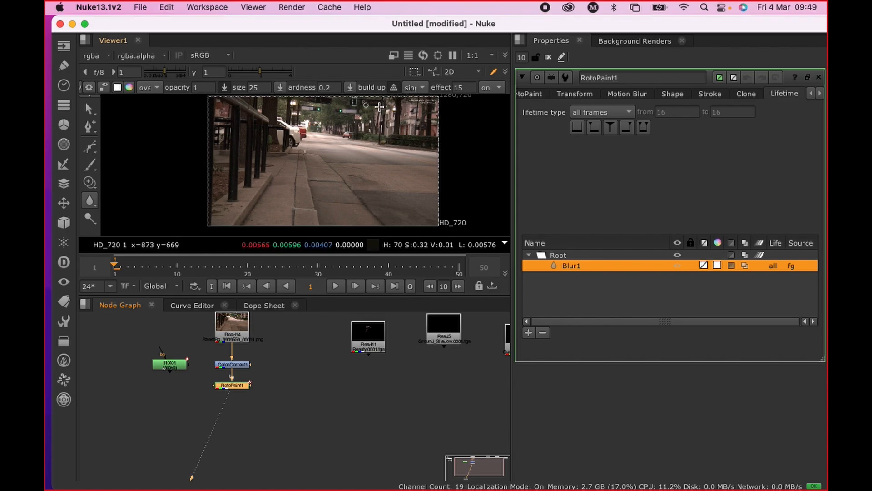
drag(241, 264, 298, 265)
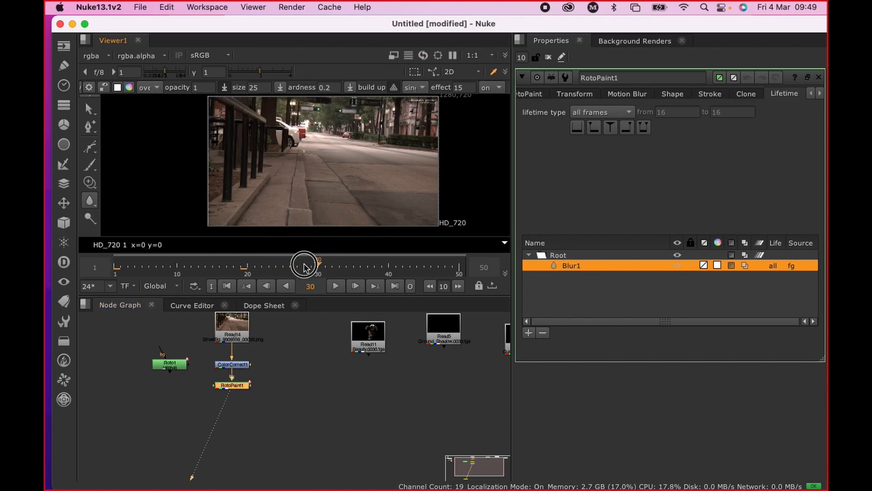
scroll(350, 143, up, 2)
scroll(351, 144, up, 1)
middle_drag(365, 97, 339, 238)
scroll(325, 177, down, 6)
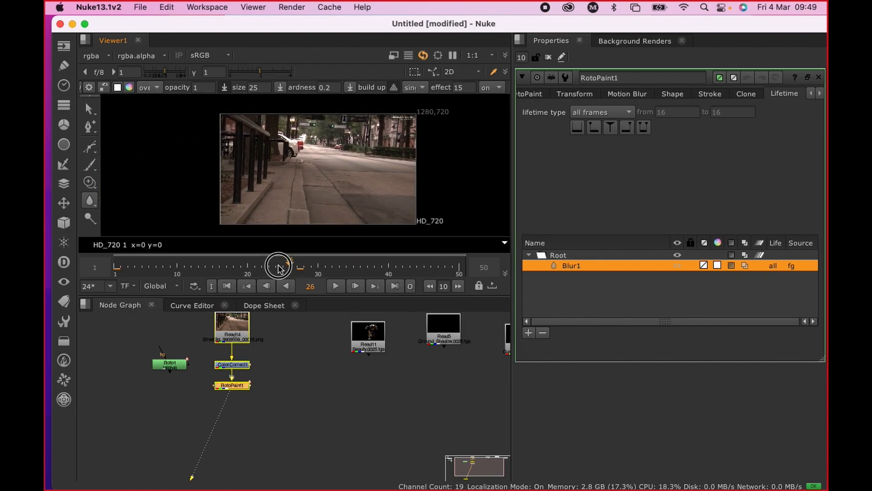
click(116, 266)
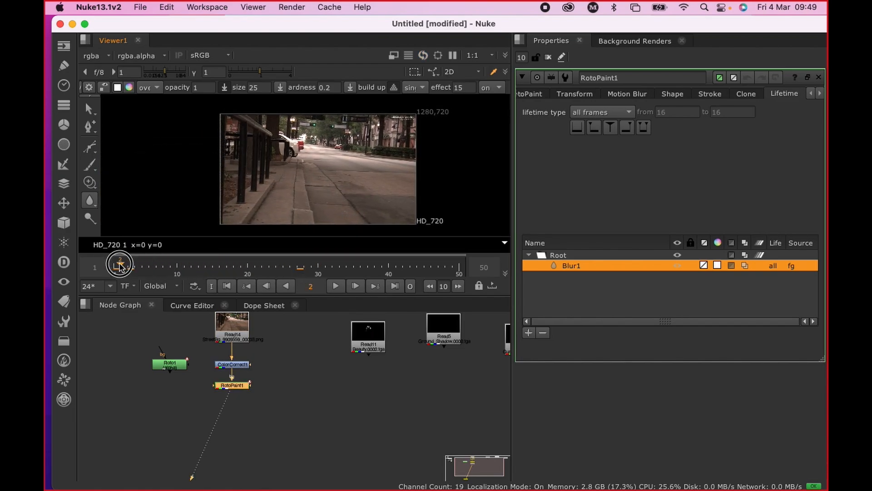
click(336, 285)
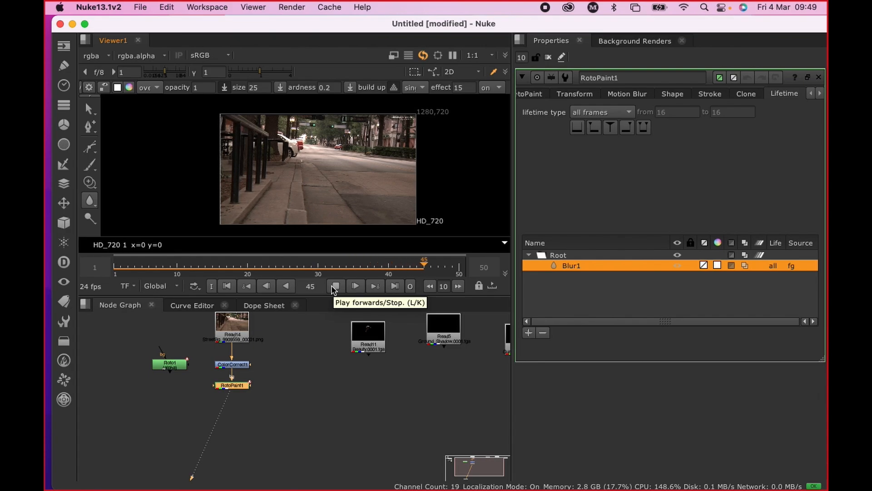
click(335, 286)
drag(284, 271, 116, 270)
click(289, 401)
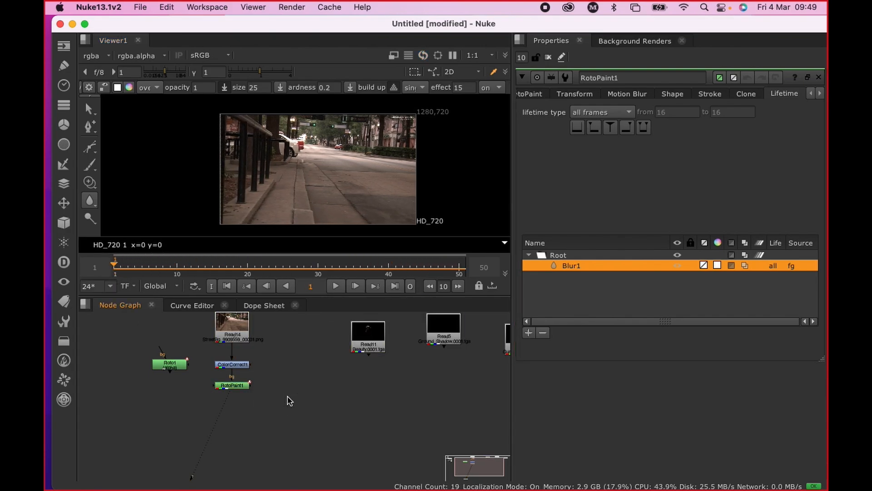
click(243, 387)
click(318, 409)
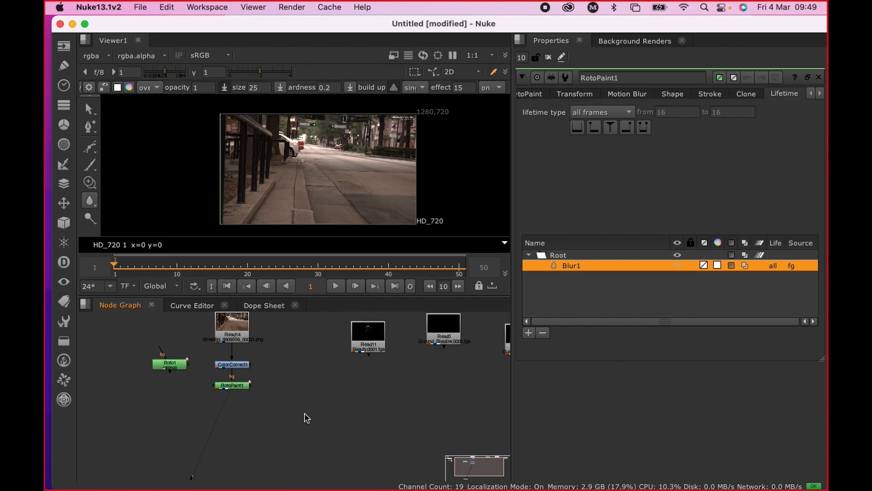
Step: Add a Merge node below RotoPaint1 and connect its B input to RotoPaint1
key(Tab)
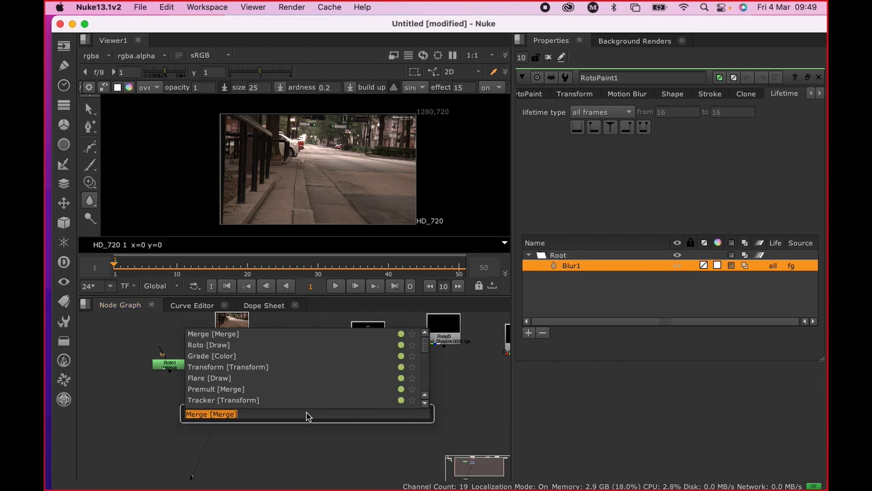
click(227, 335)
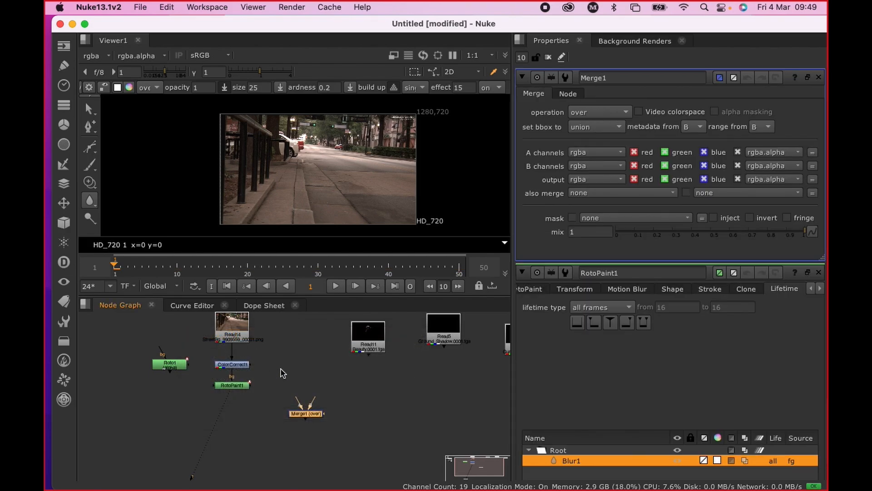
drag(308, 411, 212, 426)
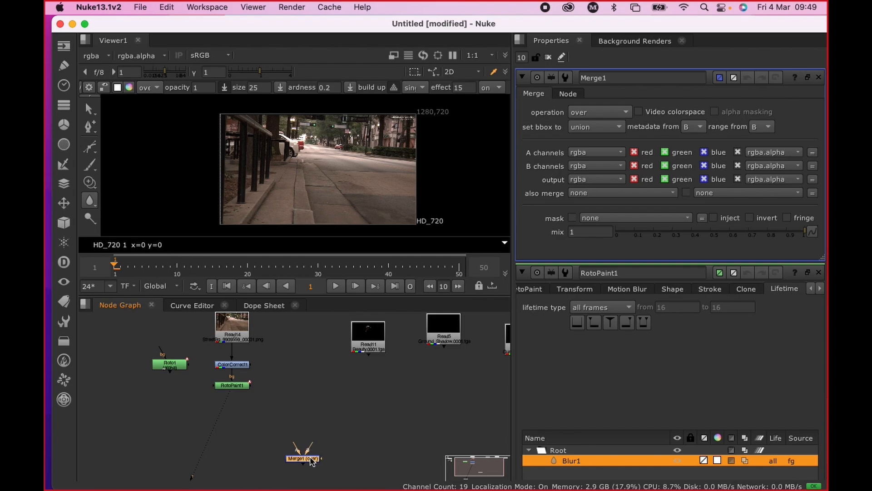
drag(311, 450, 241, 386)
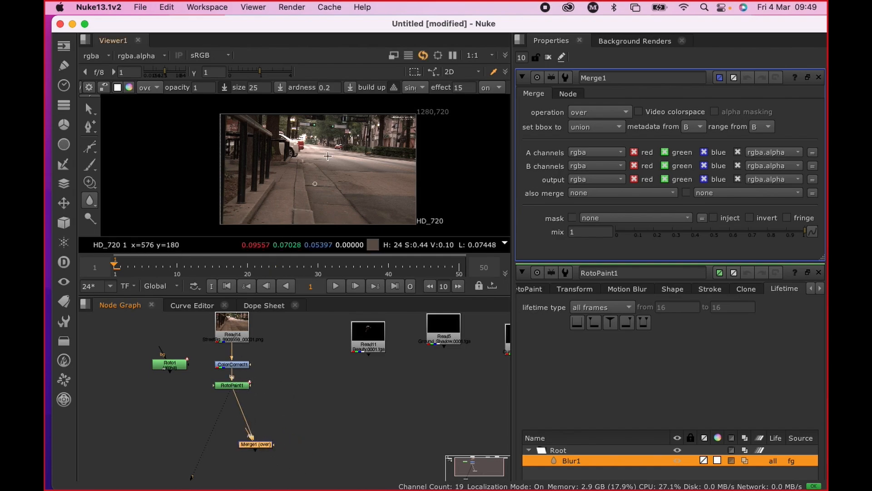
drag(258, 442, 231, 444)
Step: Connect Merge1's A input to the Read11 Beauty render and align Merge1 directly under RotoPaint1
drag(369, 351, 352, 361)
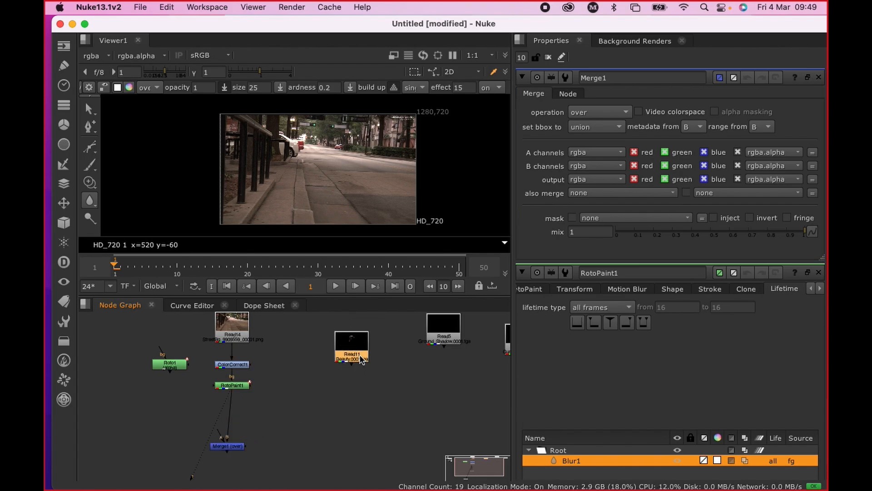
scroll(361, 359, up, 5)
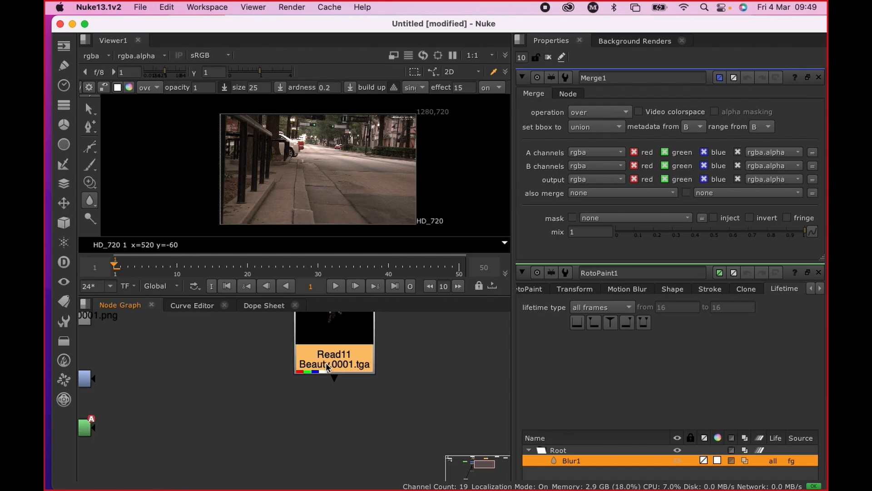
scroll(326, 363, down, 5)
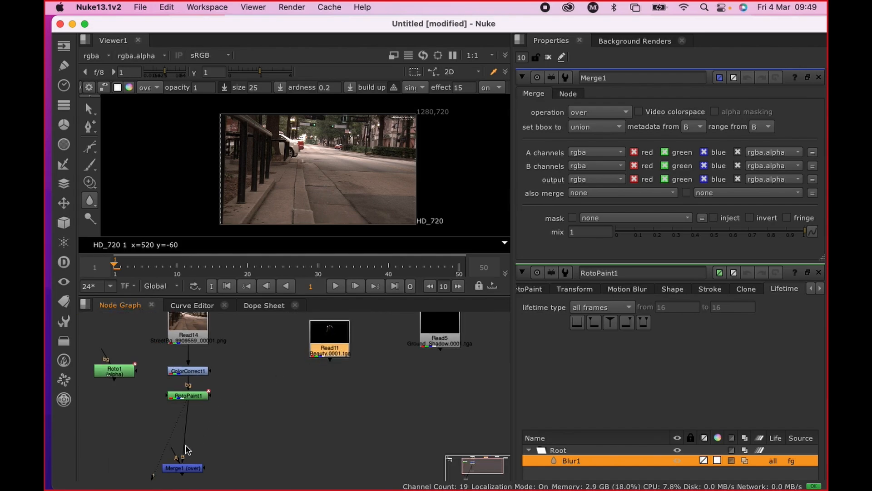
drag(177, 456, 329, 354)
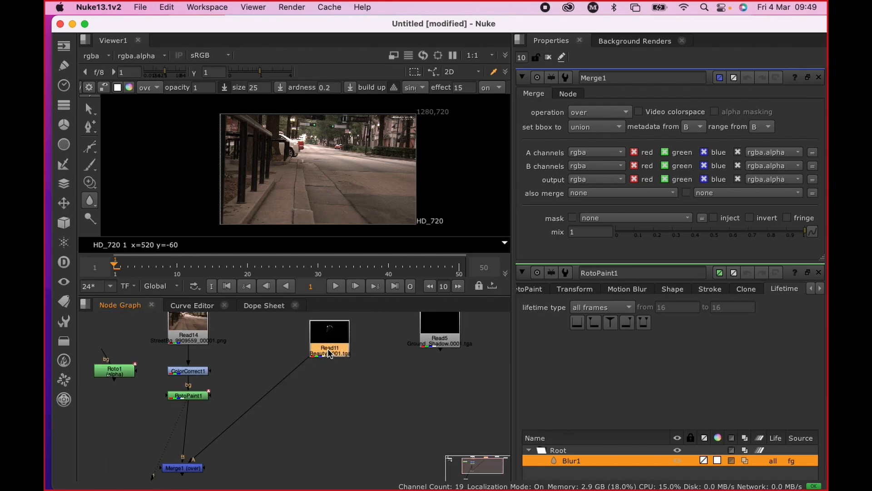
mouse_move(195, 469)
mouse_down()
mouse_move(210, 449)
mouse_move(242, 434)
mouse_move(198, 460)
mouse_up()
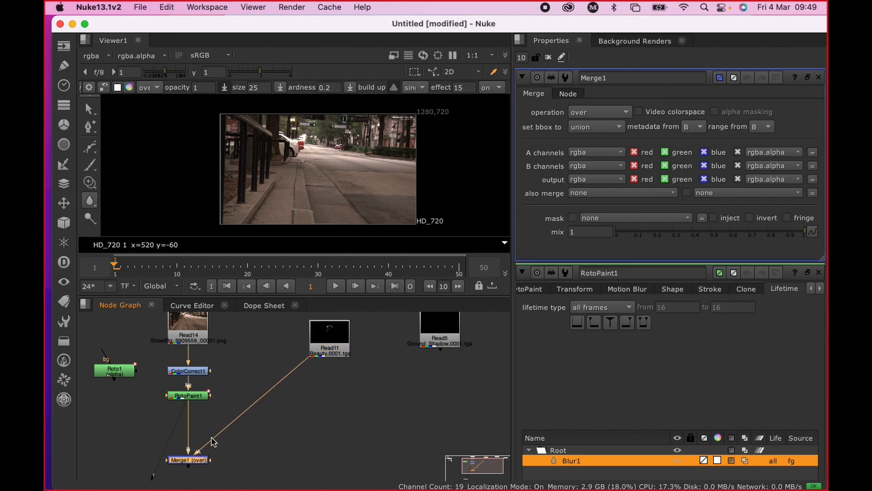
Step: Connect Viewer1 to the Merge1 output to display the robot over the street
scroll(214, 442, down, 4)
middle_drag(232, 442, 303, 349)
scroll(291, 367, up, 2)
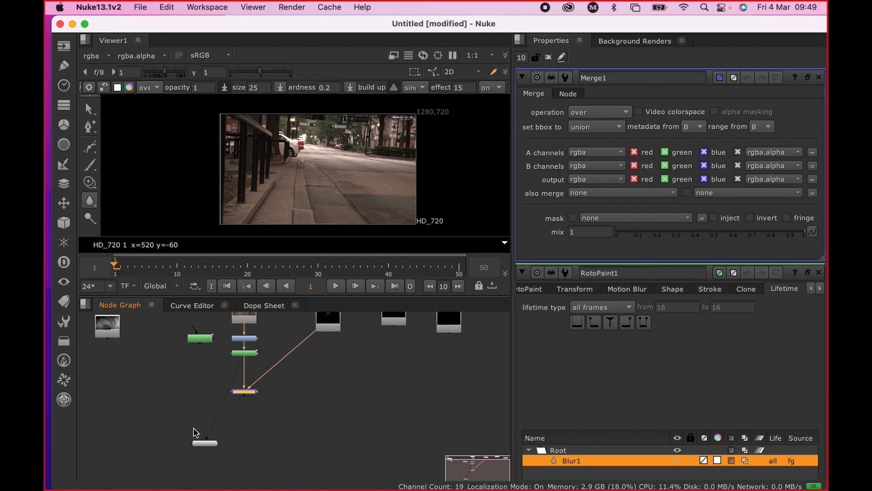
drag(259, 336, 257, 381)
scroll(306, 382, down, 2)
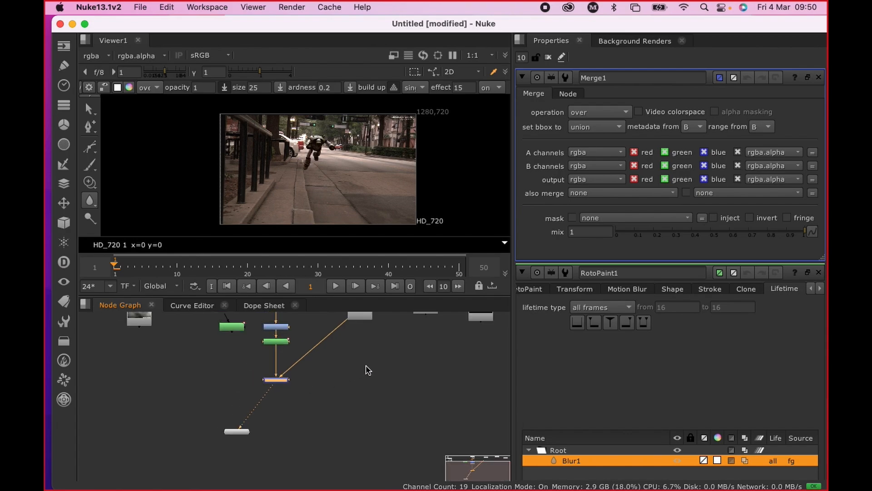
Step: Play back the composite in an enlarged viewer, examine the robot's foot on the pavement up close, and stop at frame 34
middle_drag(365, 366, 298, 425)
scroll(238, 417, up, 3)
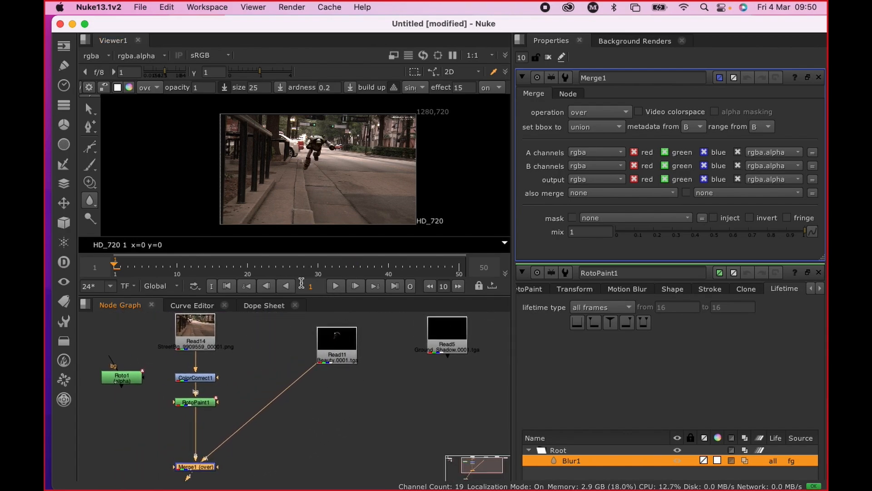
click(336, 285)
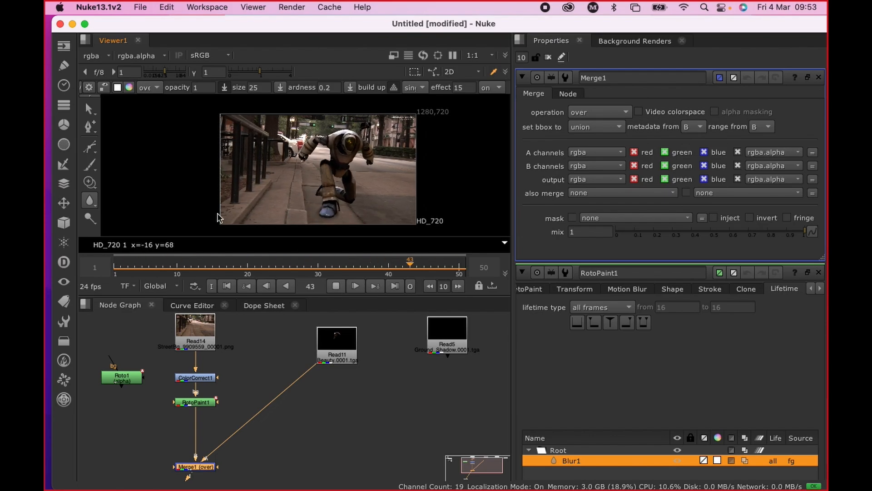
scroll(328, 163, up, 5)
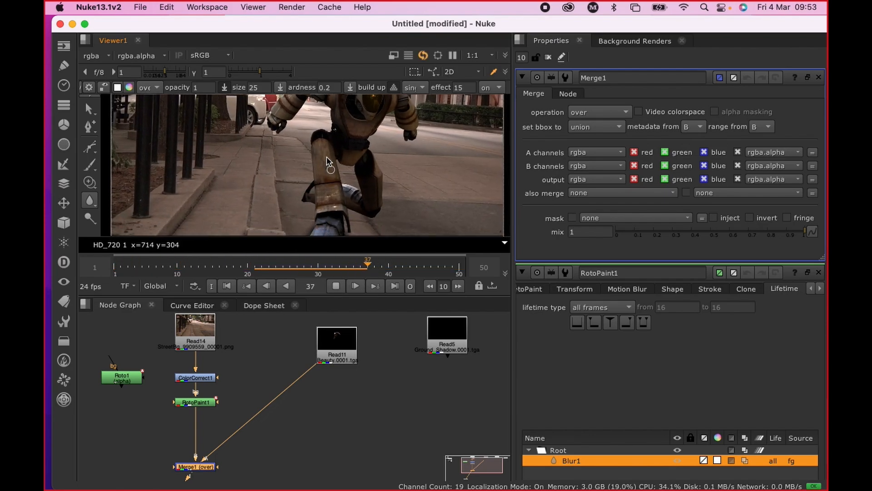
middle_drag(328, 161, 311, 118)
drag(512, 294, 638, 350)
drag(503, 296, 504, 359)
scroll(308, 232, up, 5)
middle_drag(323, 245, 313, 95)
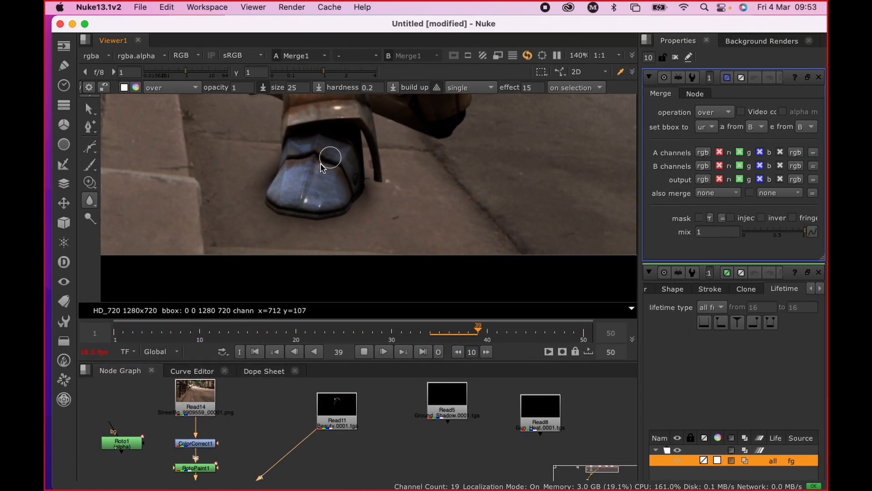
scroll(315, 210, up, 3)
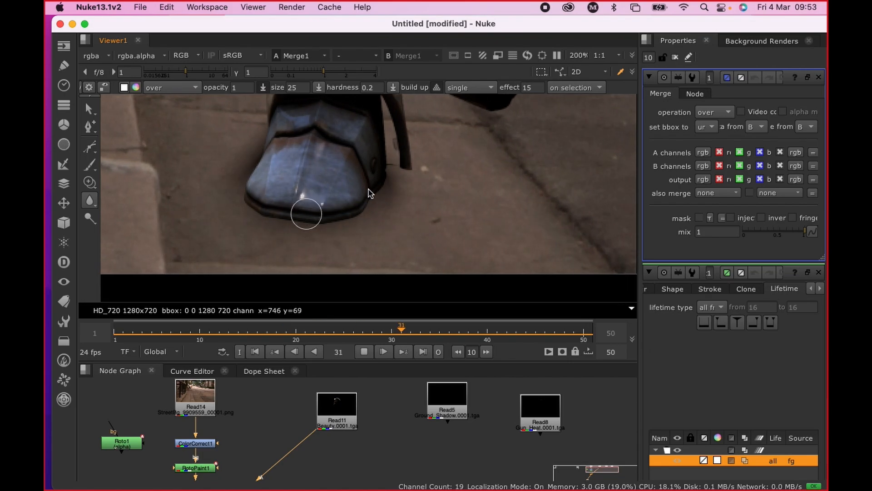
click(364, 351)
scroll(353, 236, down, 2)
middle_drag(353, 233, 396, 166)
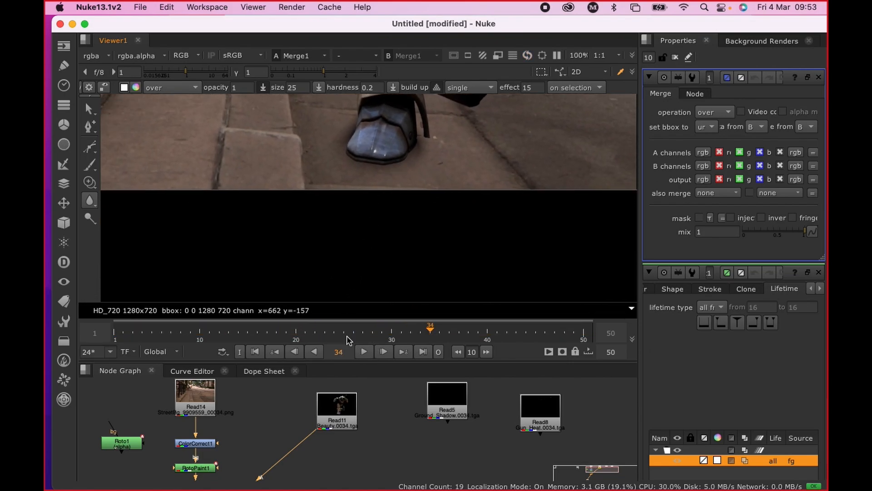
scroll(291, 399, down, 3)
mouse_move(263, 402)
middle_down()
mouse_move(278, 394)
mouse_move(280, 401)
middle_up()
scroll(273, 403, up, 3)
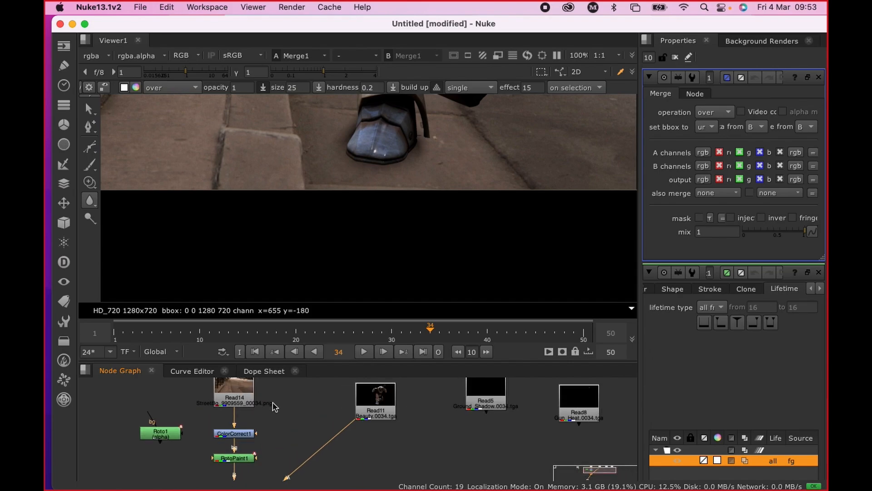
scroll(277, 406, up, 2)
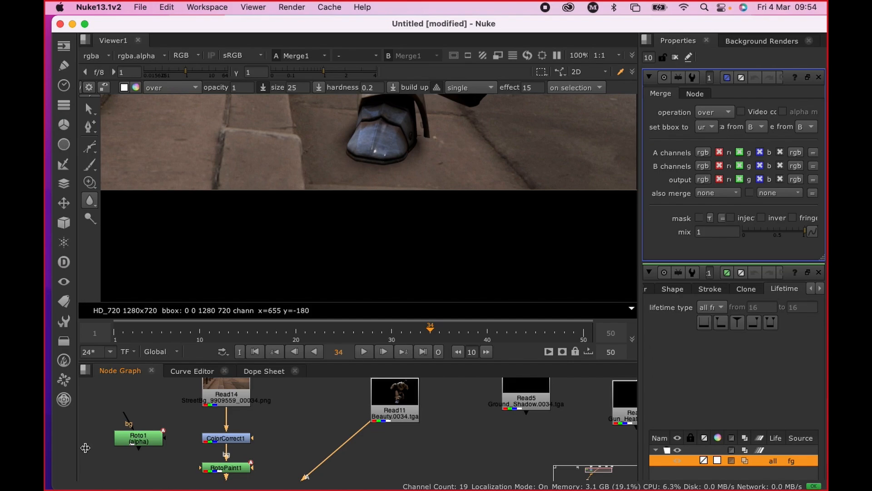
scroll(307, 420, down, 4)
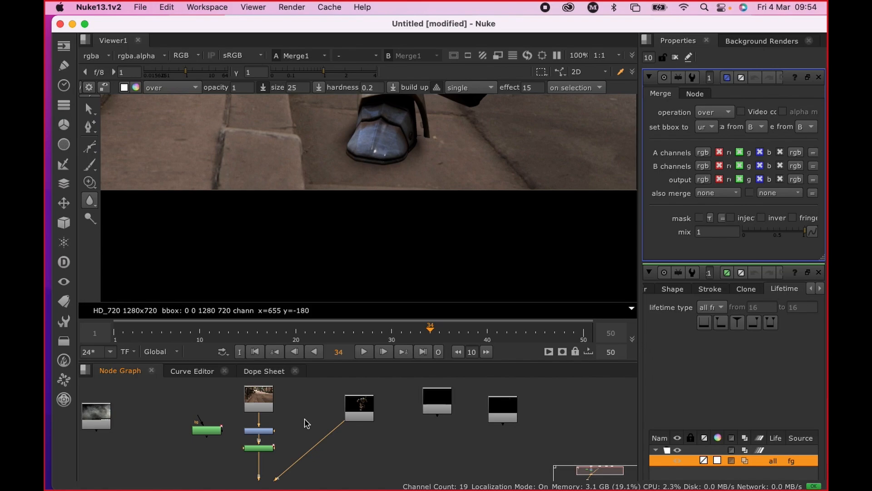
scroll(313, 434, up, 2)
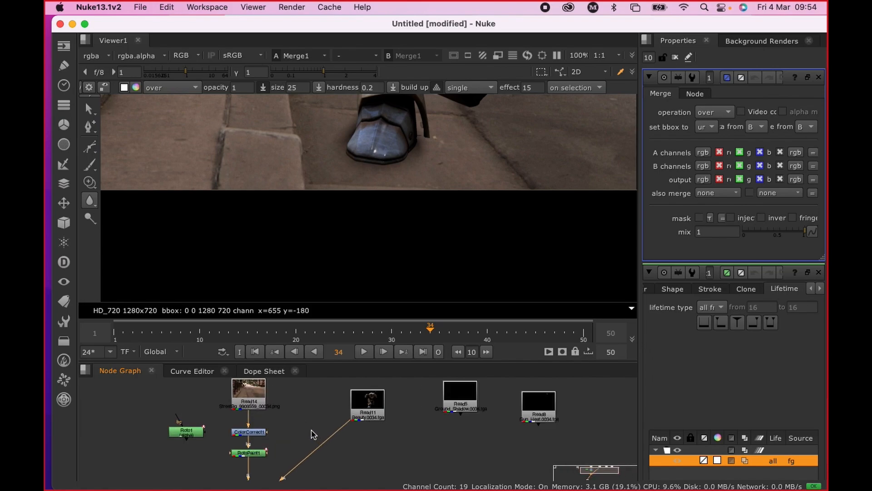
Step: Enlarge the node graph area and tidy Read14, Read11, ColorCorrect1, RotoPaint1 and Merge1 into an evenly spaced, aligned layout
drag(347, 362, 331, 196)
scroll(285, 235, up, 3)
scroll(284, 235, down, 5)
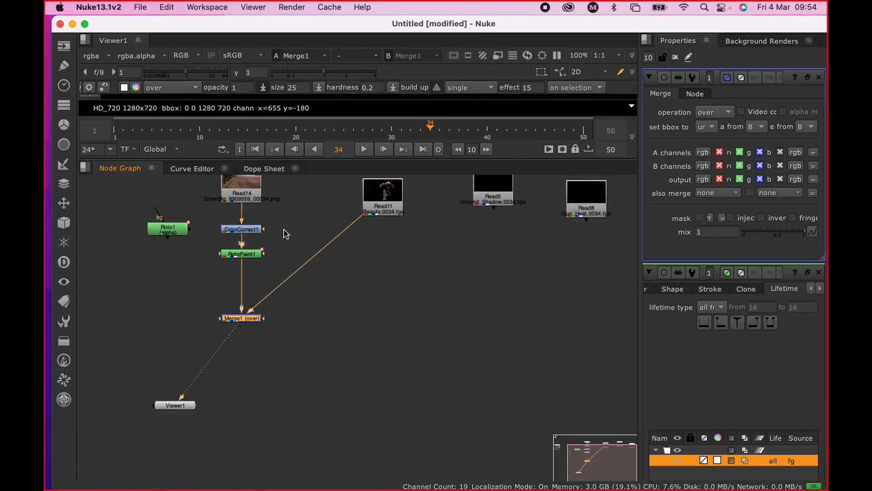
drag(278, 254, 277, 235)
drag(249, 261, 260, 239)
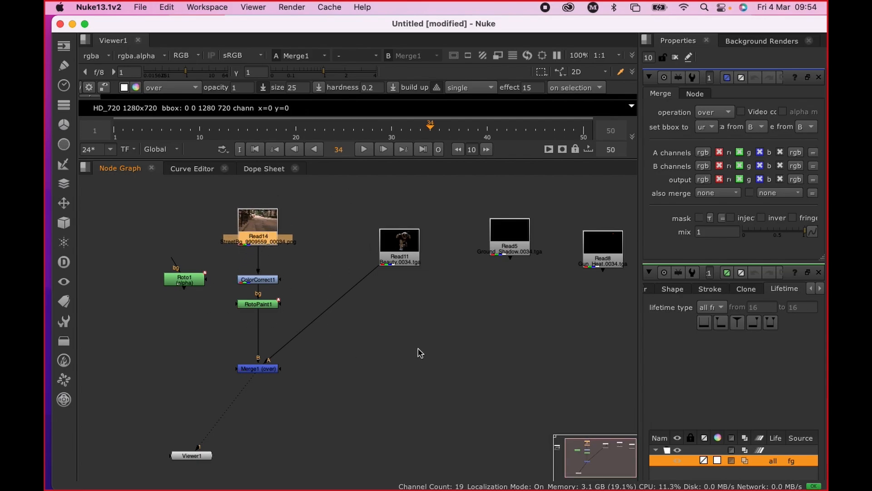
drag(400, 260, 400, 240)
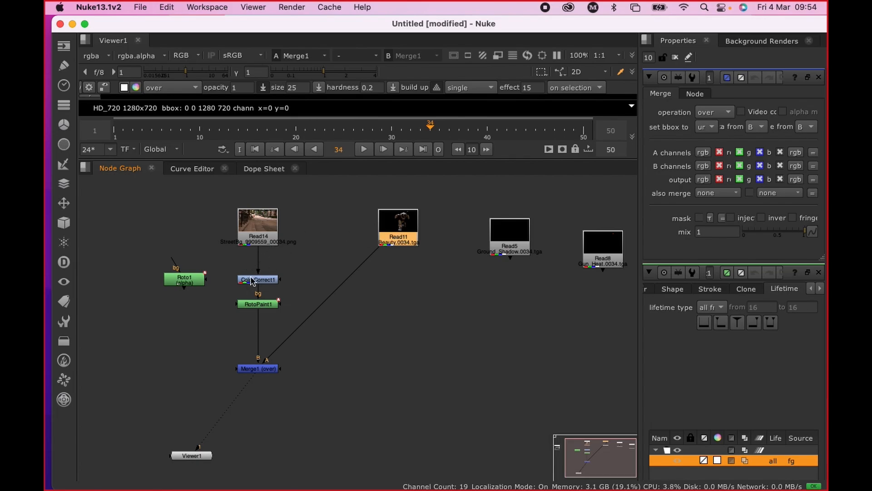
drag(261, 285, 263, 274)
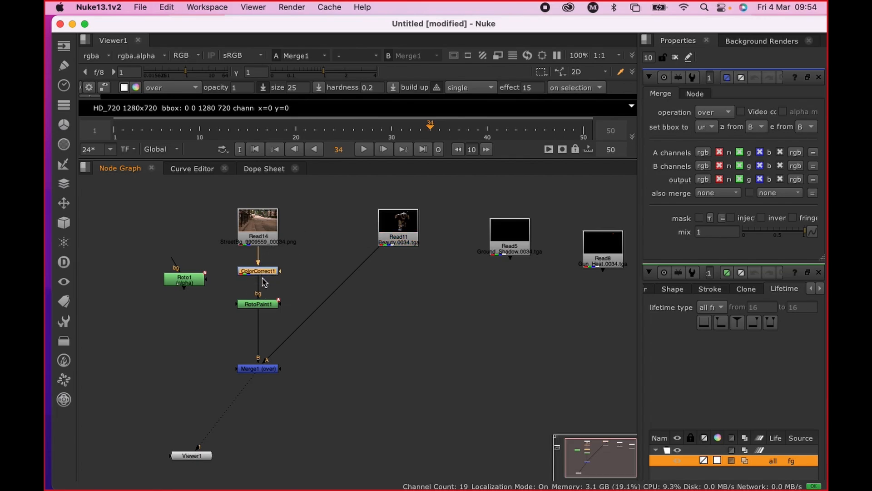
drag(263, 304, 264, 296)
drag(262, 369, 262, 343)
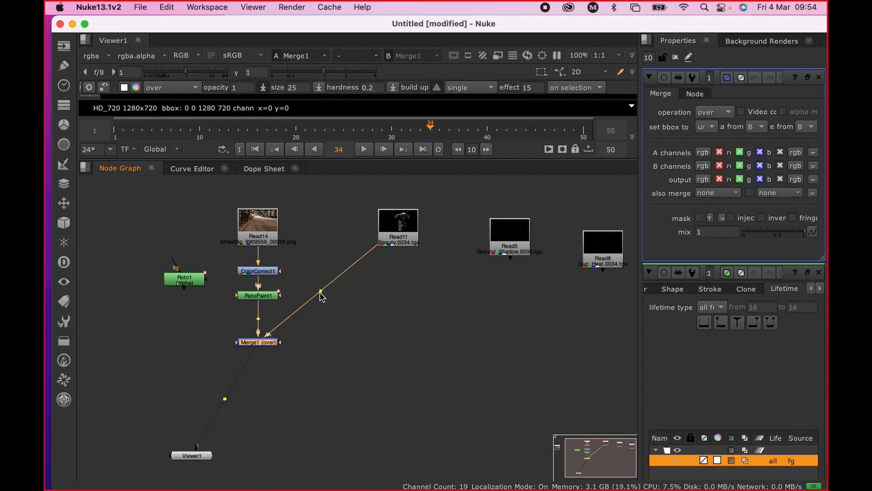
Step: Insert a Dot between Read11 and Merge1 so the pipe bends at a right angle, and raise Read14 slightly
ctrl+drag(321, 292, 391, 344)
drag(394, 343, 398, 343)
drag(410, 245, 409, 259)
drag(263, 243, 262, 231)
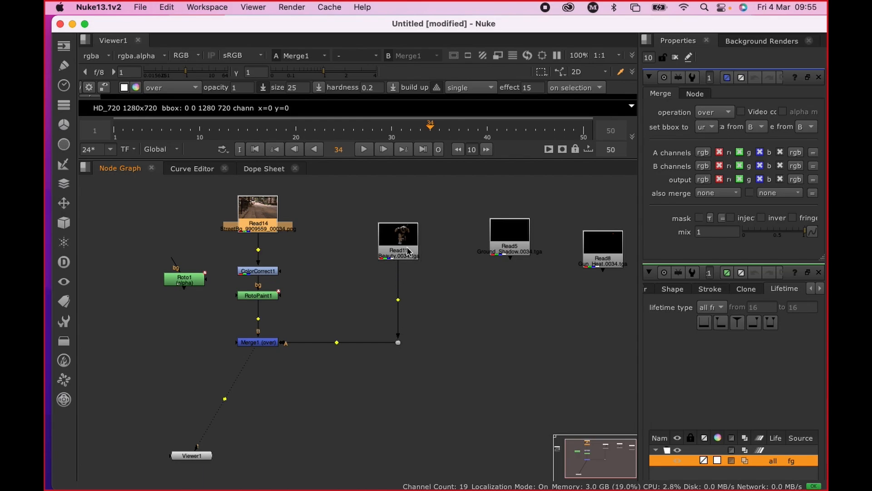
drag(408, 253, 409, 239)
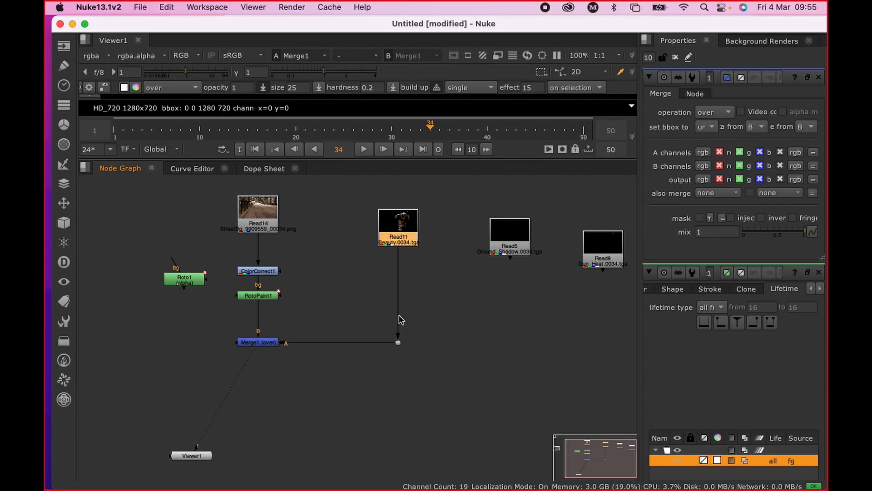
Step: Enlarge the viewer area again and frame the full robot-on-street composite at frame 34
scroll(373, 273, down, 3)
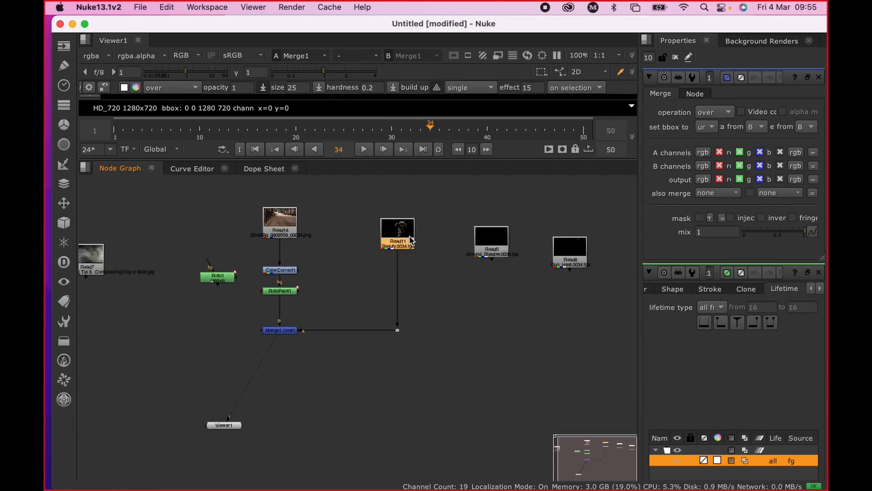
drag(384, 160, 338, 350)
scroll(413, 173, down, 3)
middle_drag(418, 150, 405, 240)
scroll(405, 238, down, 3)
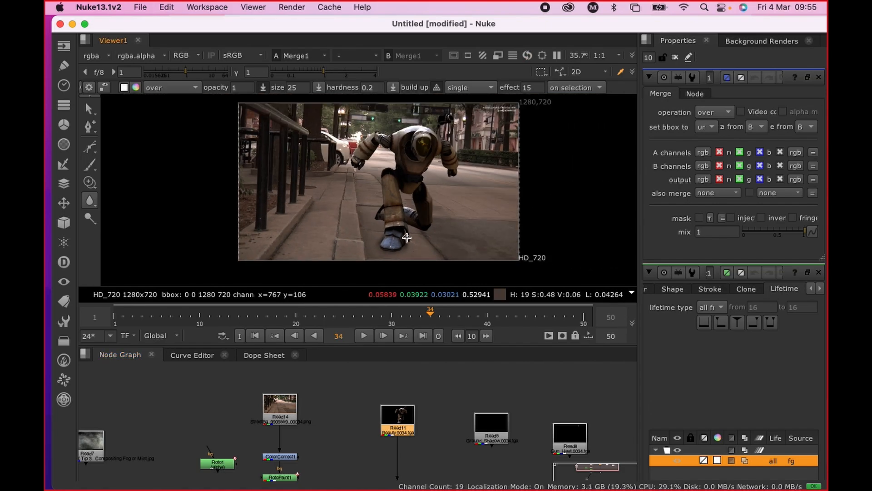
Step: Disable the Read11 Beauty render node to show the street plate without the robot
scroll(386, 390, up, 2)
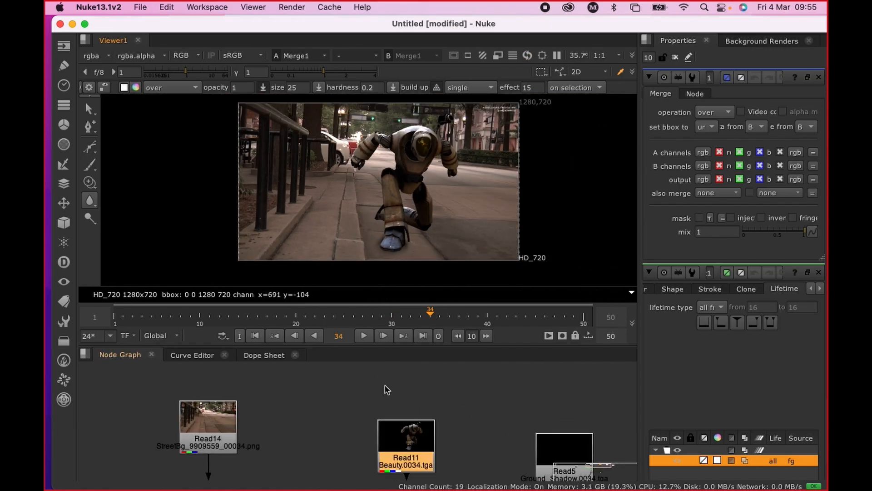
scroll(386, 390, down, 3)
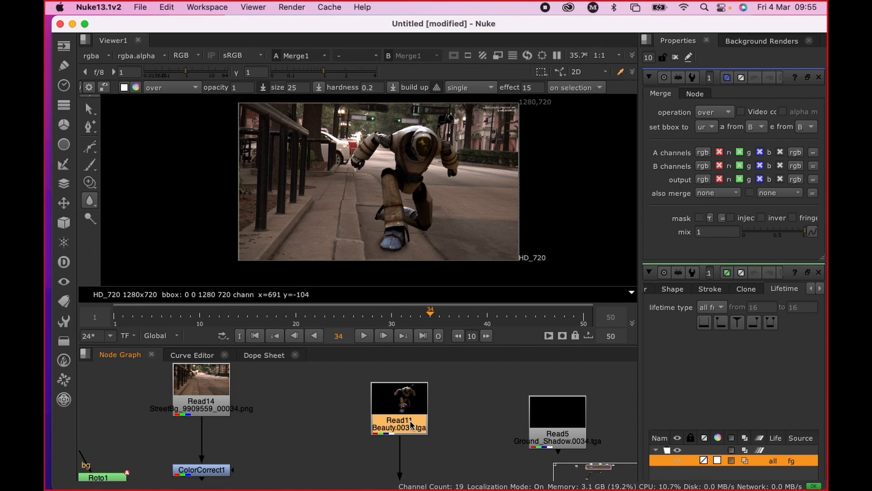
key(x)
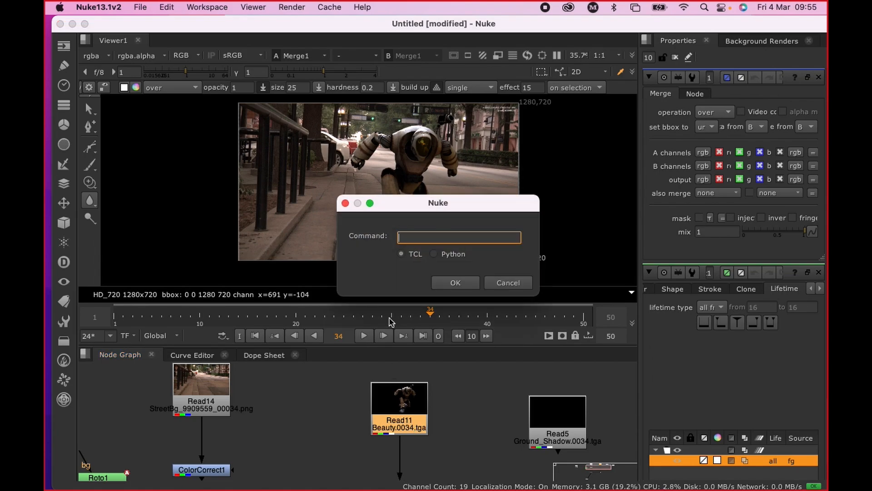
click(527, 282)
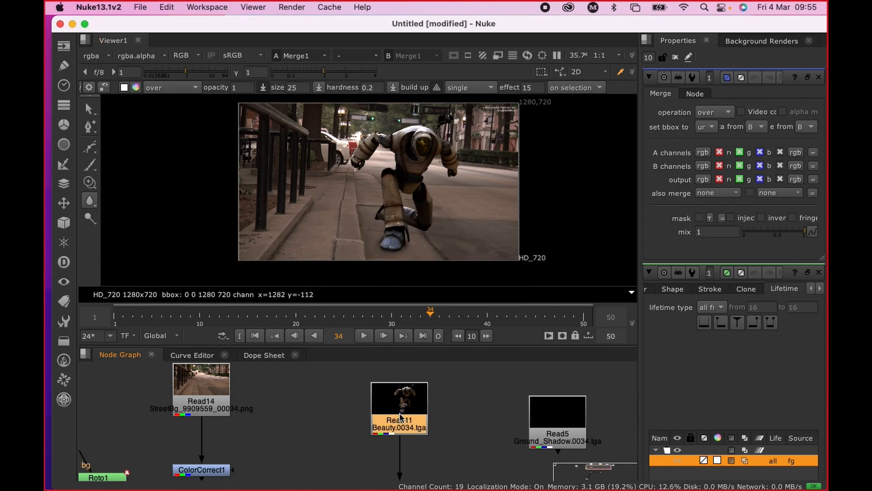
key(d)
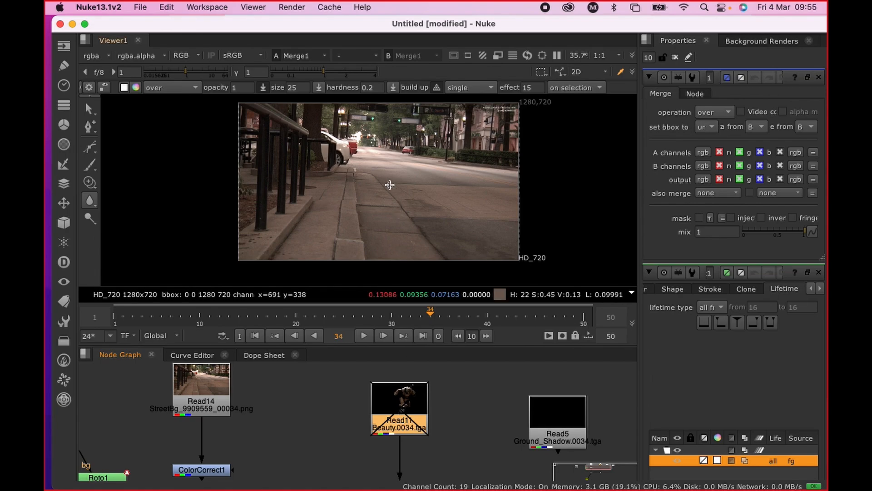
key(d)
scroll(382, 190, down, 1)
scroll(382, 193, up, 3)
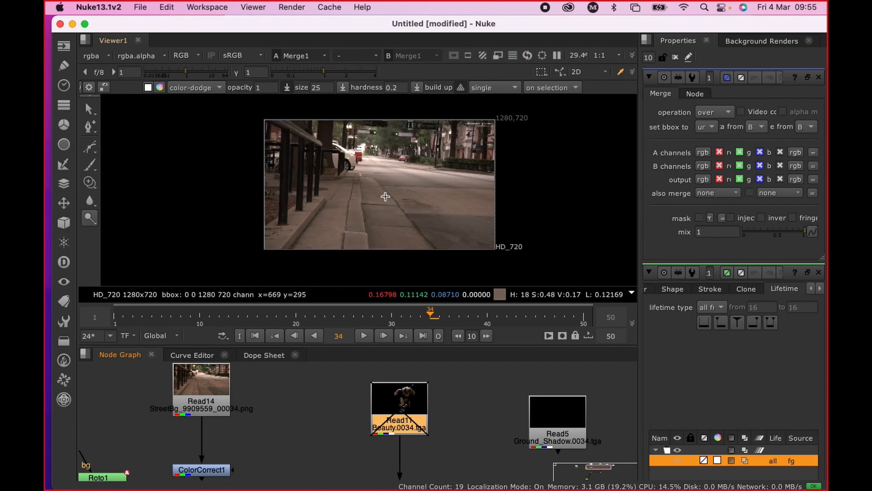
key(d)
key(d)
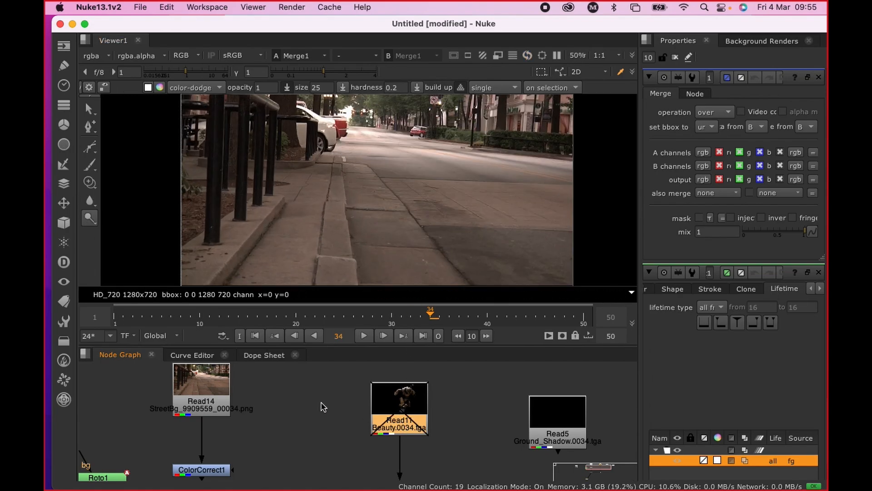
Step: Show the Read14 street plate in the viewer and examine the pavement near the curb for a high-contrast spot to track
middle_drag(279, 403, 400, 399)
click(327, 400)
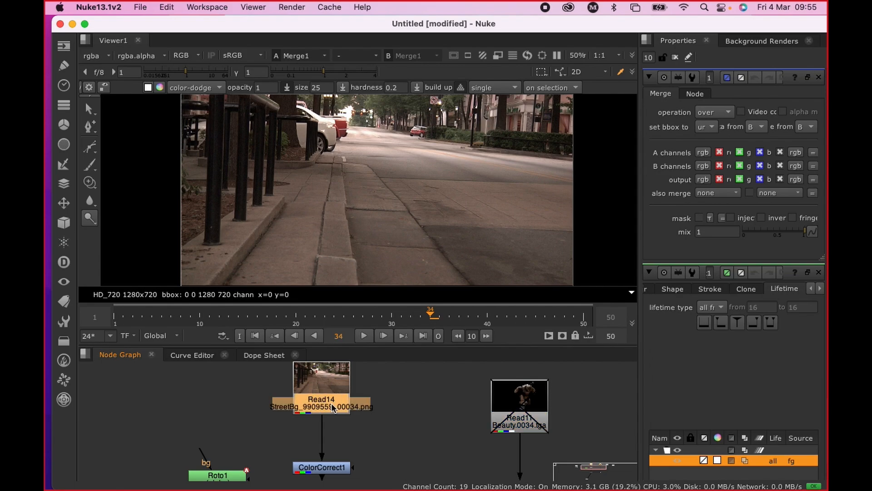
key(1)
scroll(353, 216, up, 1)
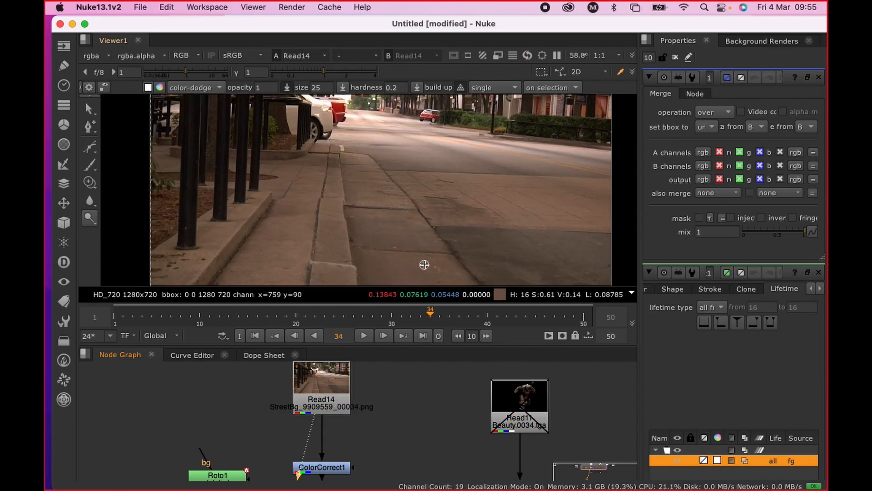
middle_drag(424, 250, 416, 197)
scroll(383, 188, up, 7)
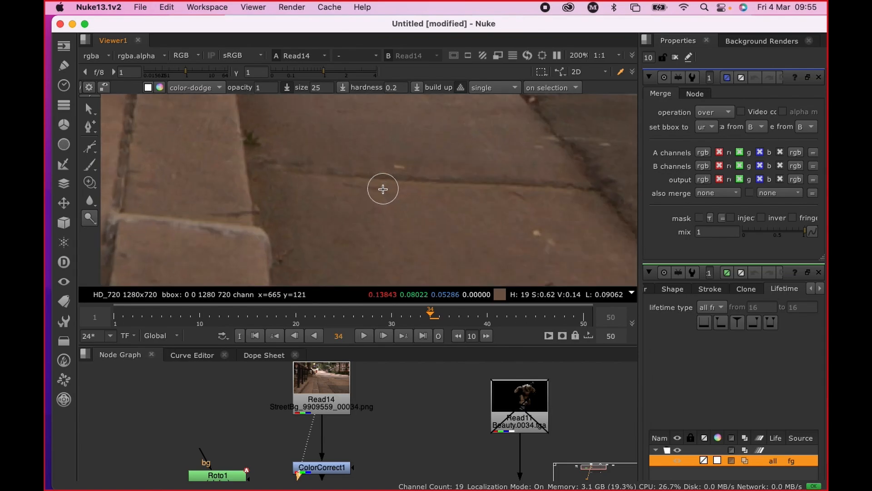
middle_drag(471, 200, 361, 176)
scroll(436, 206, up, 2)
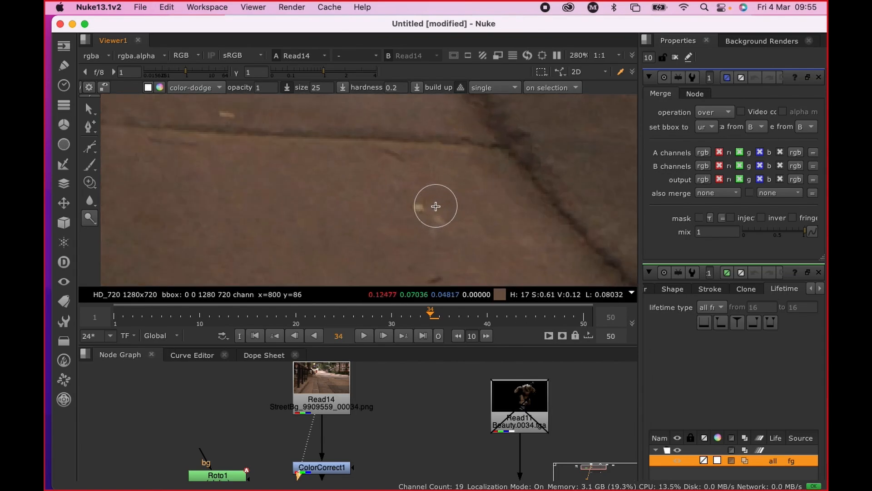
scroll(324, 180, down, 3)
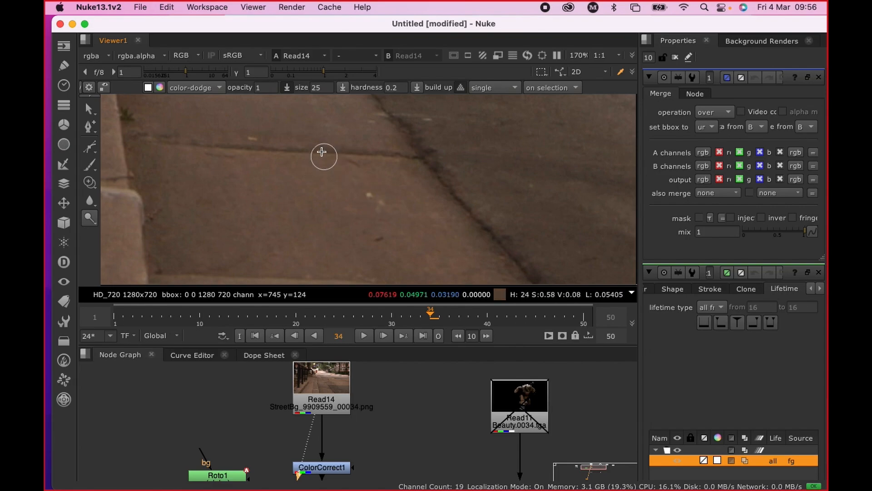
scroll(372, 189, up, 3)
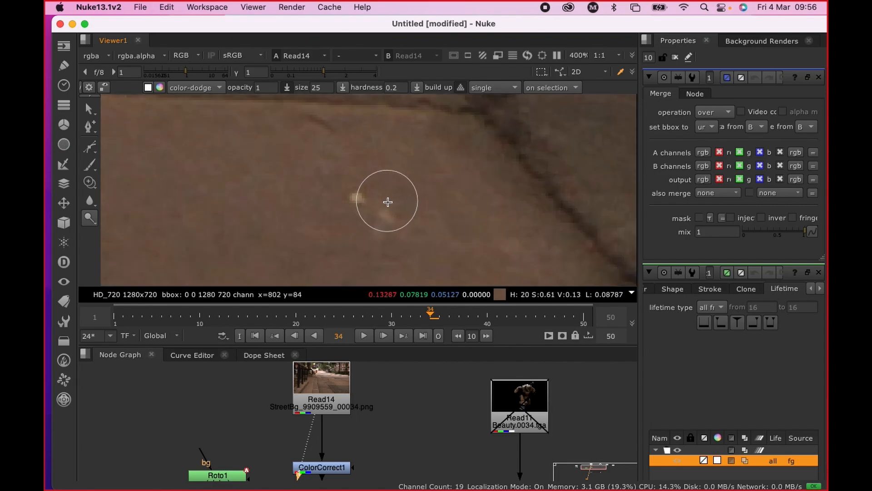
Step: Set the viewer gamma to 0.52 and gain to 6 to bring out the pale spot on the pavement
drag(323, 73, 302, 72)
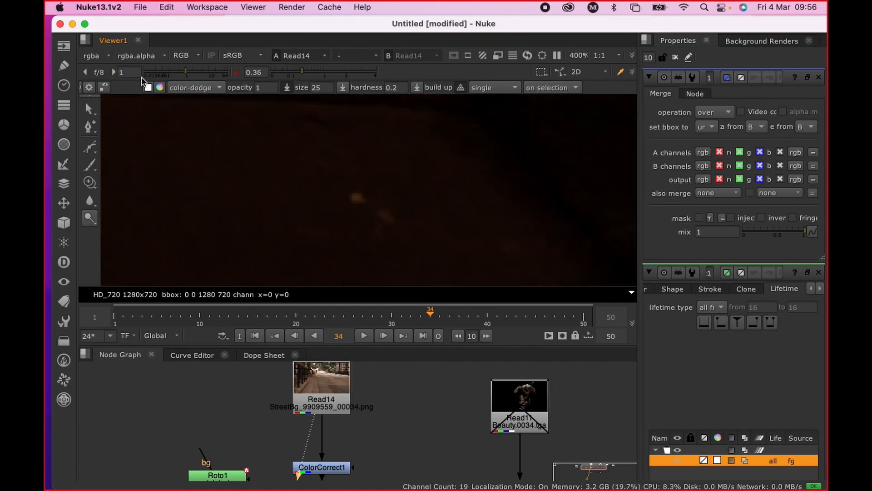
drag(302, 75, 308, 72)
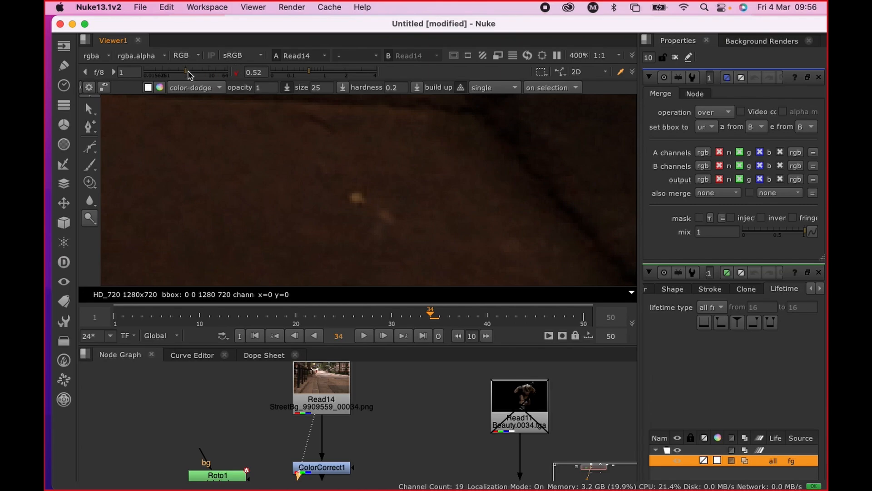
drag(187, 72, 204, 73)
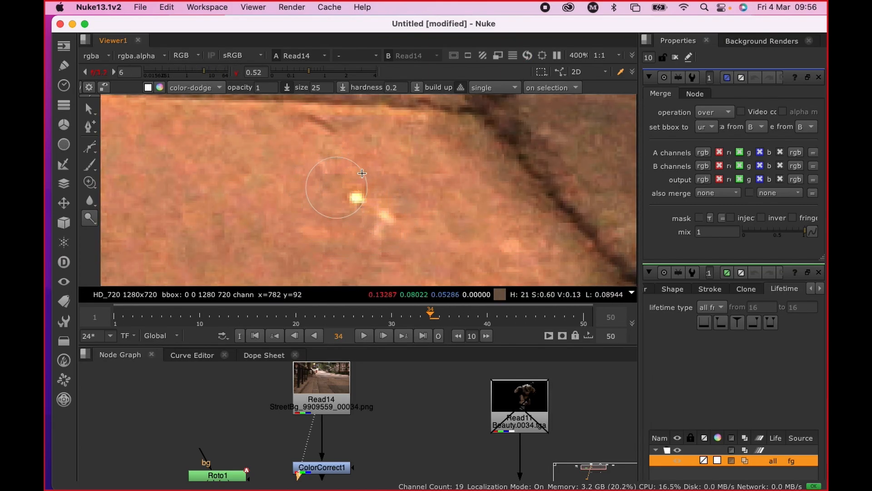
scroll(374, 194, down, 2)
scroll(373, 194, down, 7)
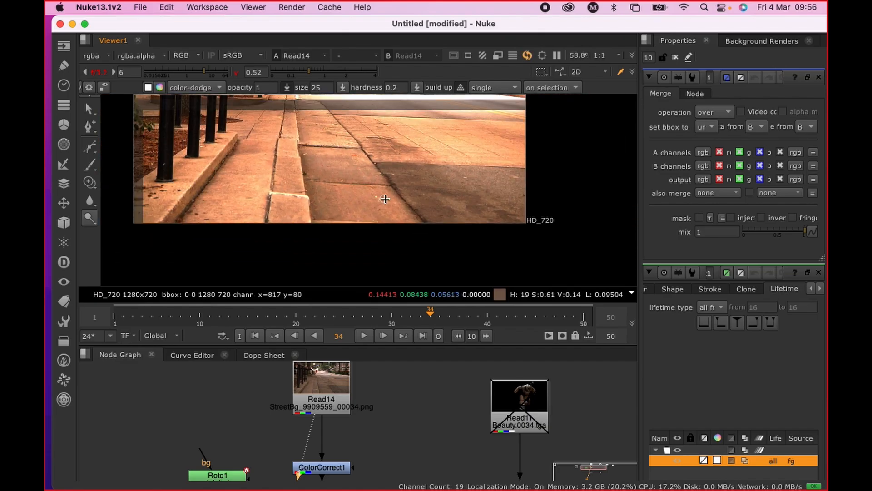
scroll(388, 231, up, 8)
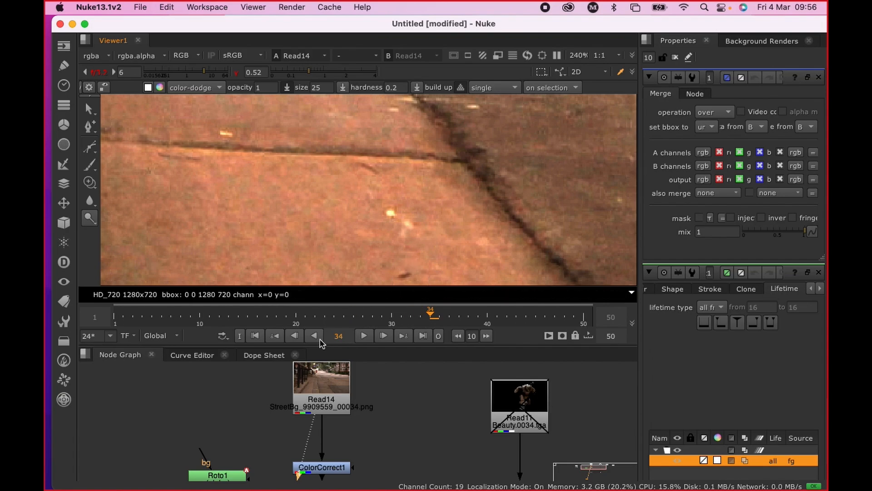
Step: Go to frame 1 and add a Tracker node in the gap between Read14 and Read11
click(255, 335)
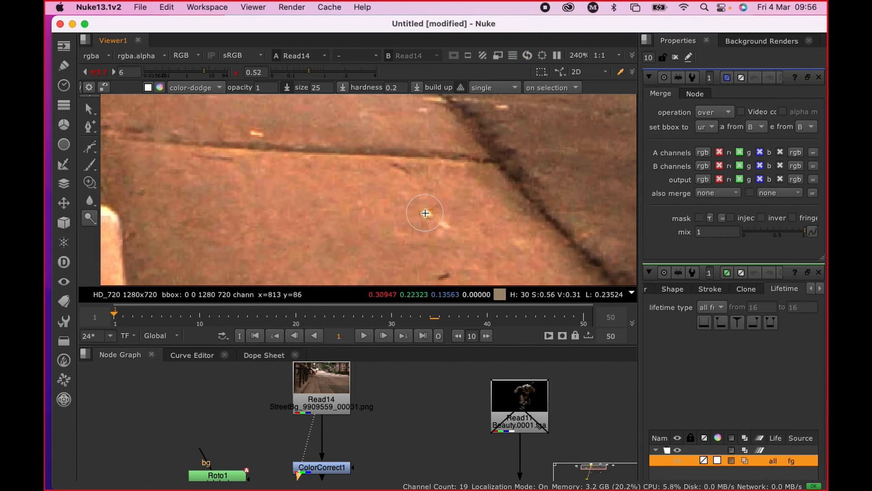
scroll(409, 384, down, 3)
middle_drag(407, 396, 425, 390)
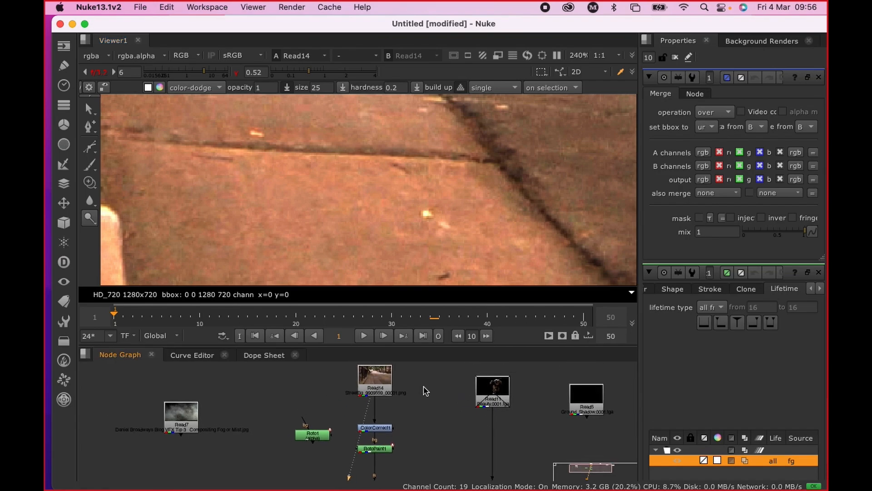
key(Tab)
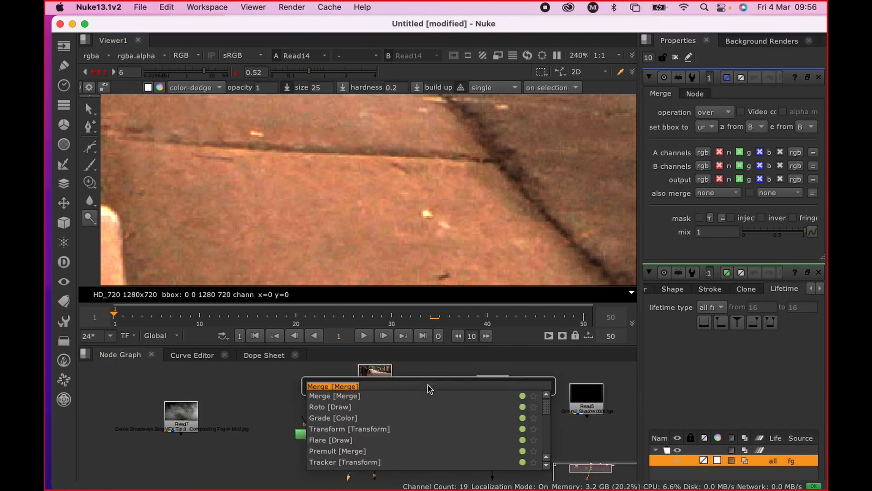
text(tr)
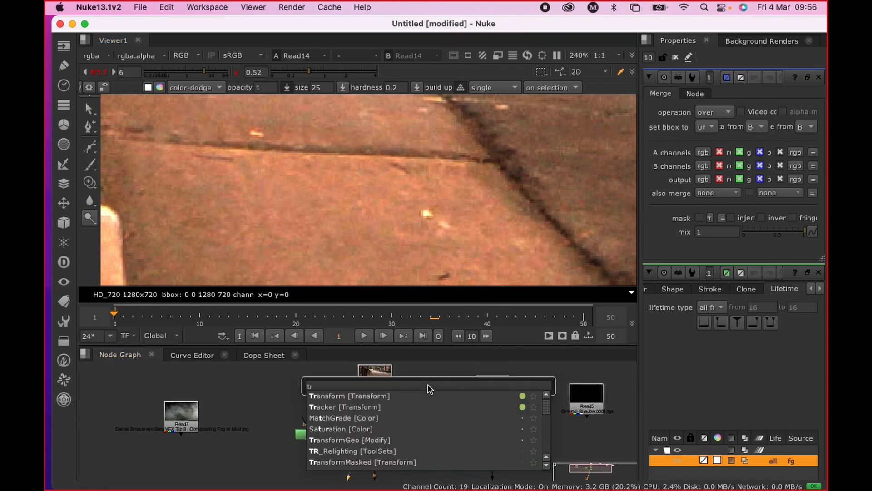
click(373, 408)
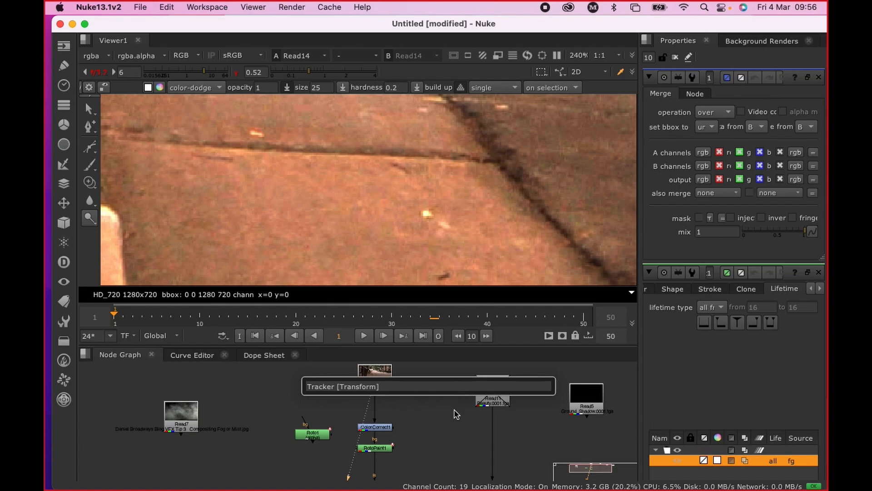
key(Return)
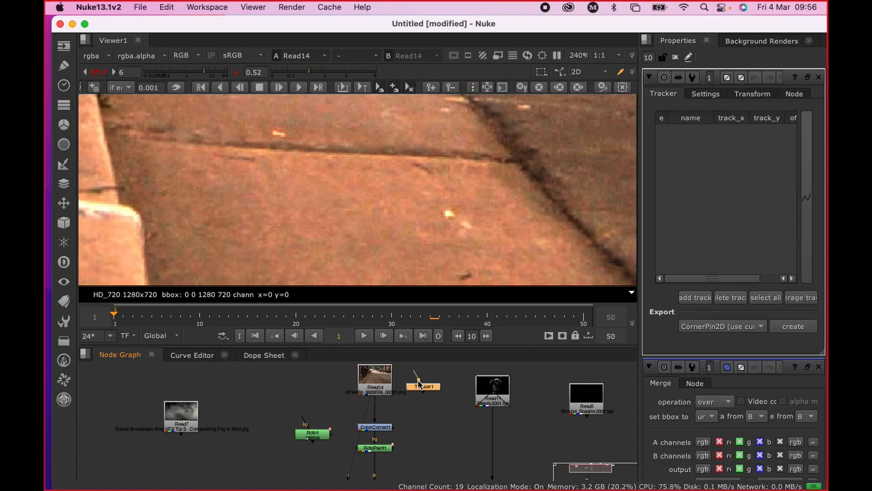
drag(418, 383, 441, 412)
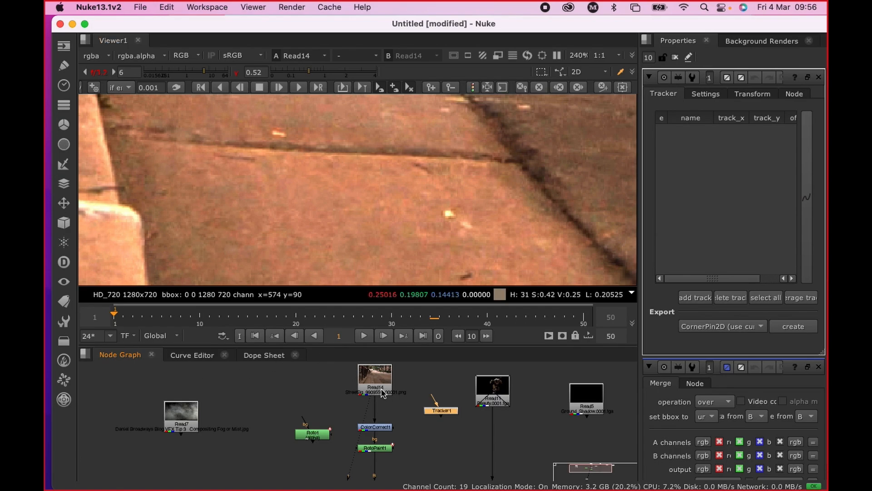
drag(443, 411, 443, 390)
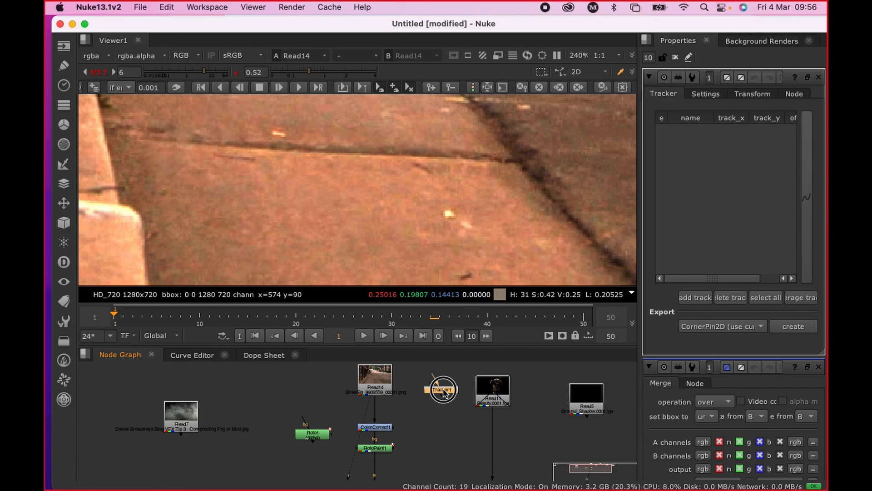
Step: Add a track to the Tracker and connect the Tracker's input to Read14
click(695, 297)
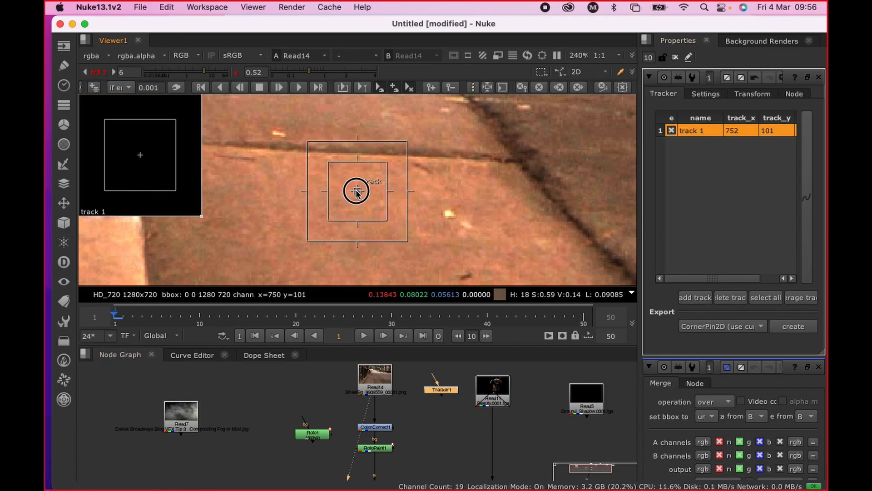
drag(356, 192, 393, 174)
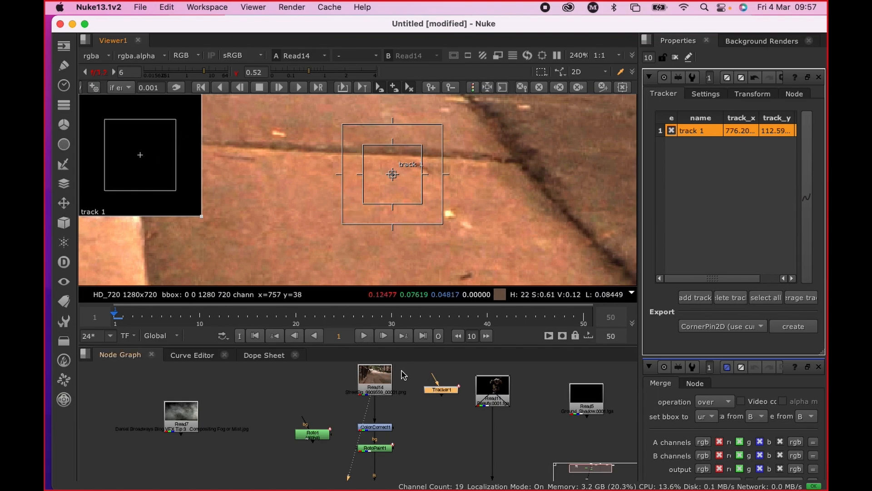
drag(449, 389, 375, 382)
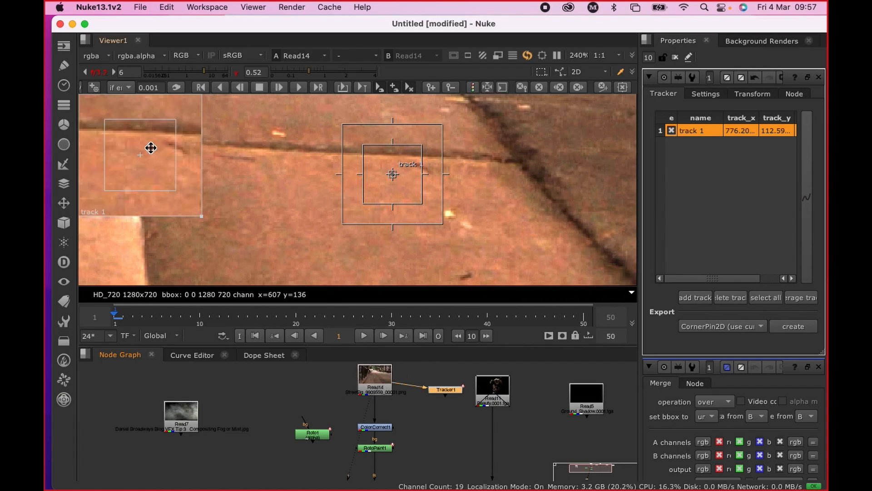
Step: Centre track 1 on the pale pavement spot and shrink its pattern and search boxes around it
drag(393, 175, 449, 213)
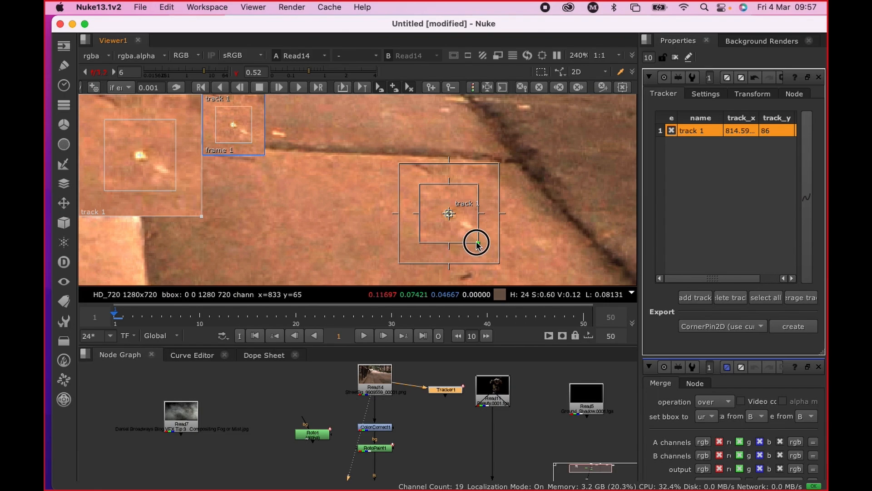
mouse_move(473, 241)
mouse_down()
mouse_move(458, 224)
mouse_move(477, 242)
mouse_up()
drag(449, 214, 449, 214)
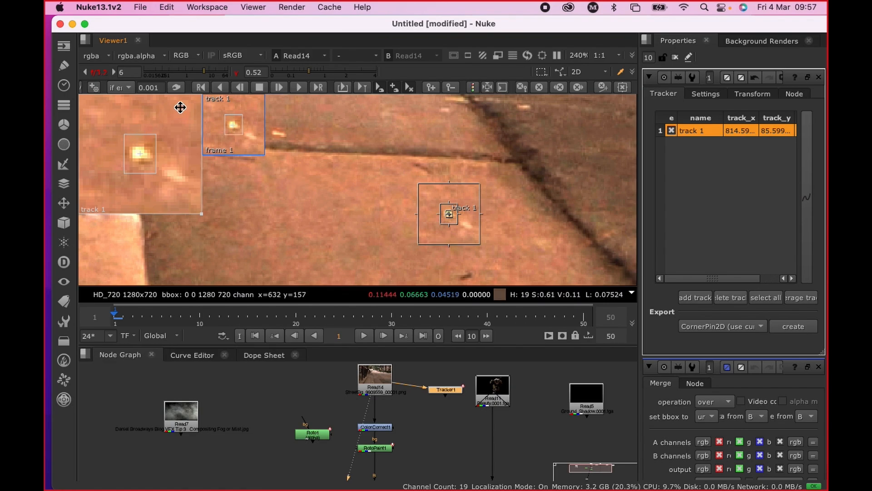
Step: Track the pavement spot forward through the clip and backward again, ending at frame 1
click(300, 88)
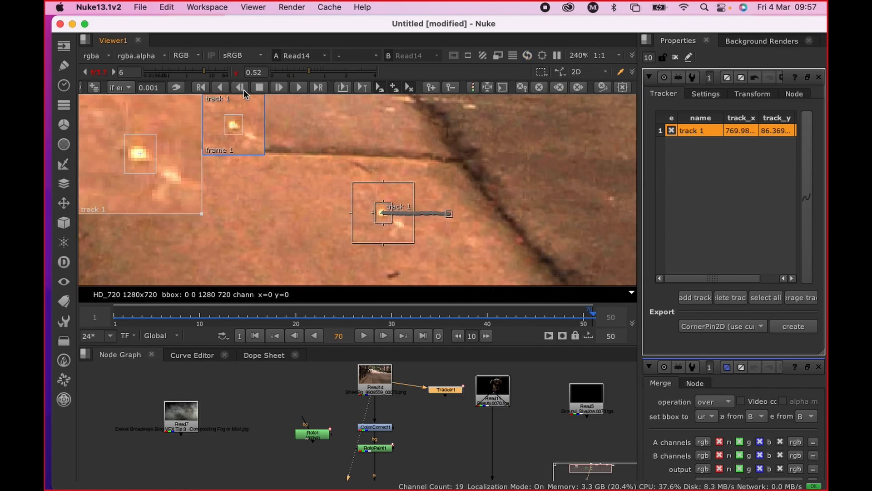
click(222, 87)
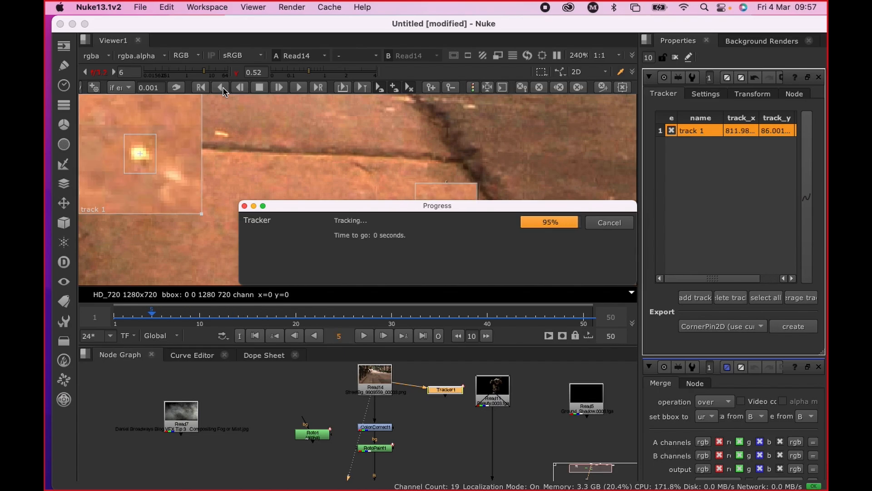
drag(330, 313, 114, 313)
scroll(279, 220, down, 5)
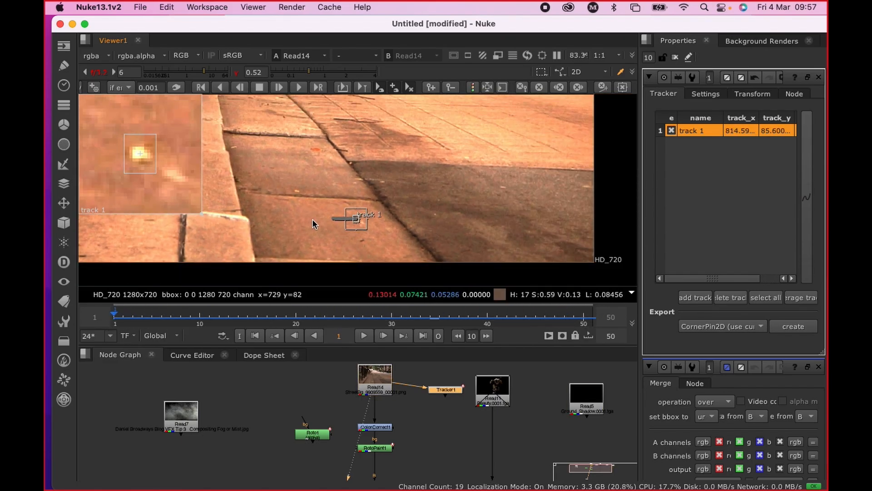
middle_drag(377, 222, 414, 234)
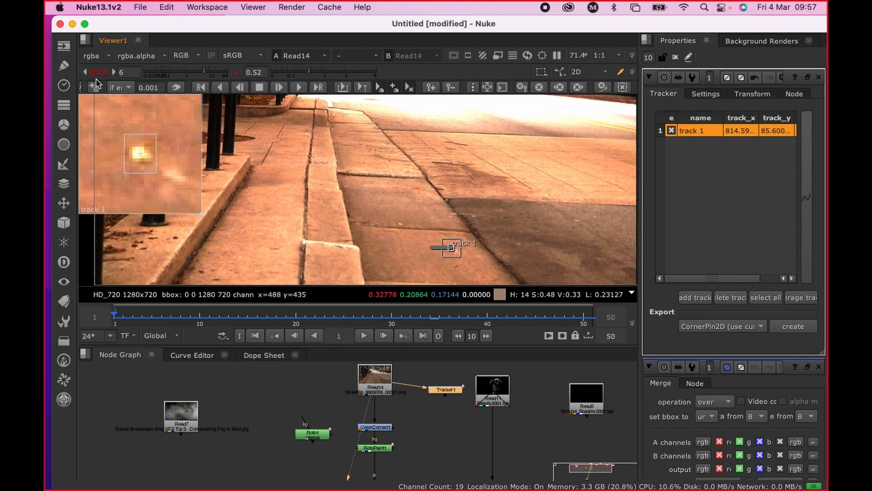
Step: Reset the viewer gamma and gain to 1
click(237, 74)
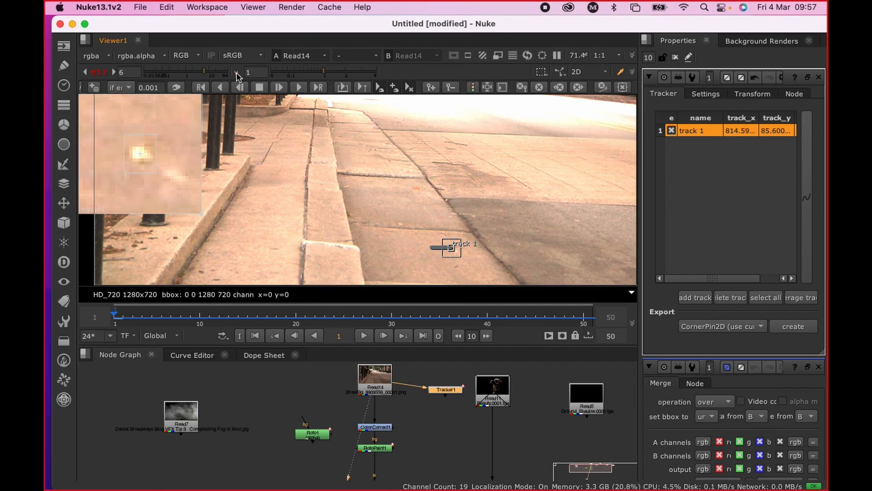
click(95, 72)
scroll(464, 229, down, 2)
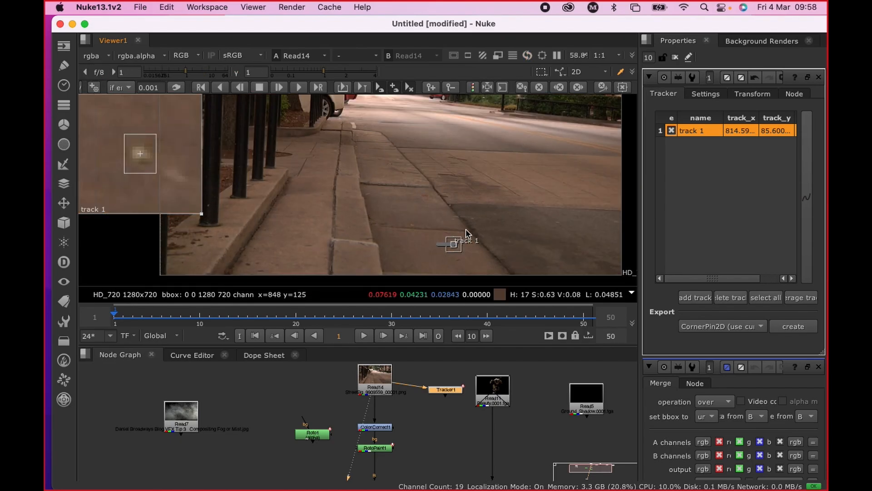
Step: Re-enable the Read11 Beauty render node
scroll(412, 434, up, 3)
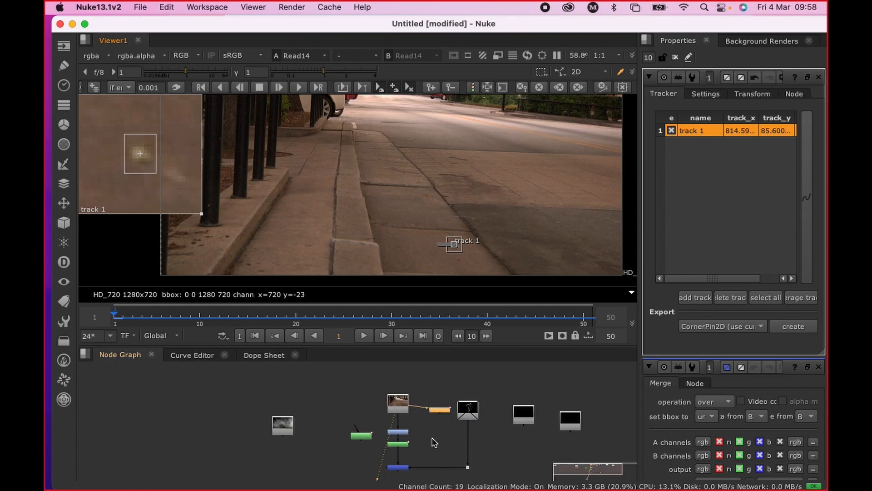
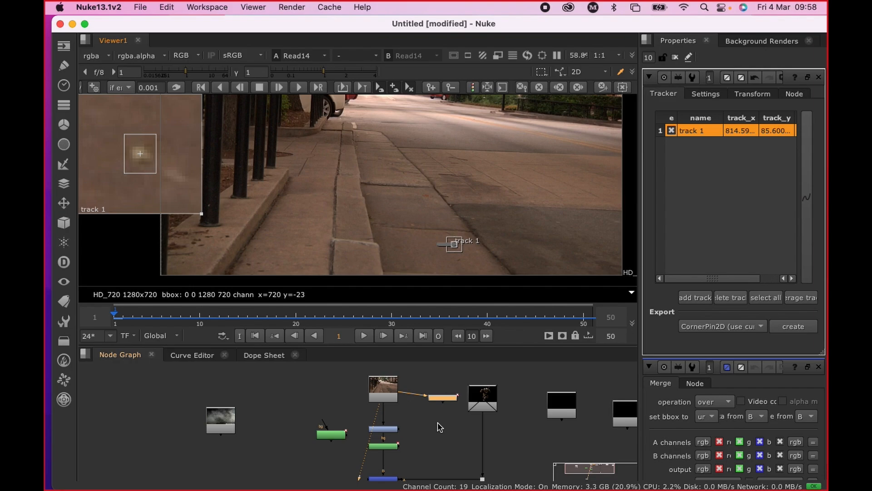
click(487, 406)
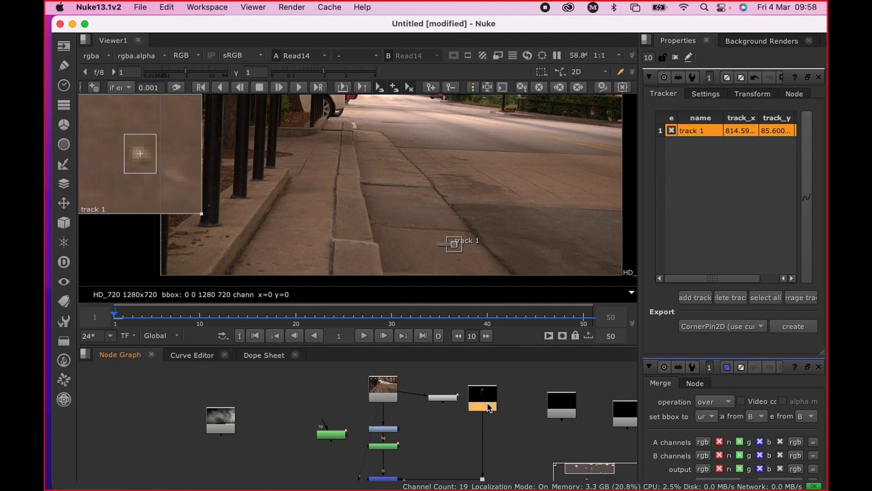
Step: Line up the Tracker1 node beside Read14 and open its transform settings in a widened properties area
drag(450, 398, 448, 392)
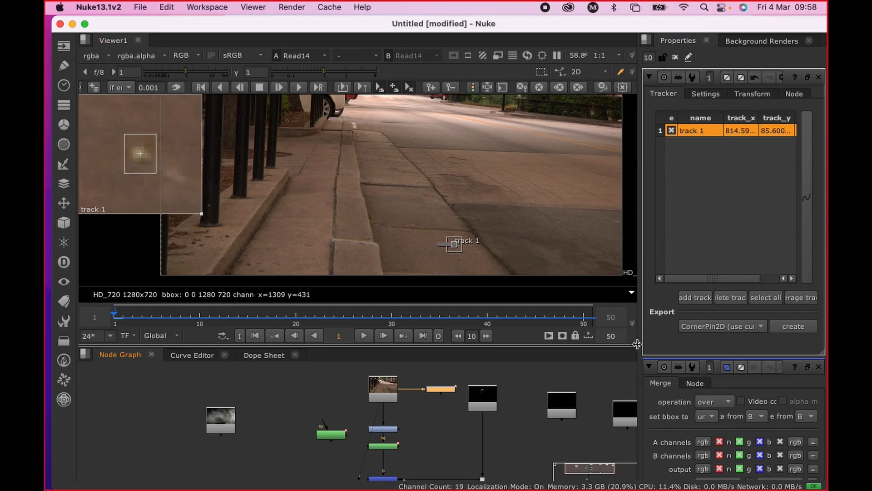
drag(640, 342, 523, 336)
click(641, 94)
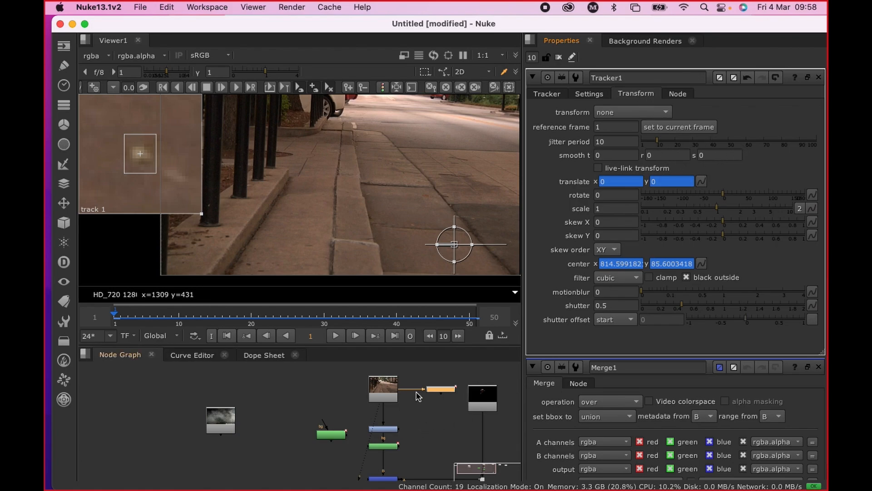
Step: Compare the tracker's track list with its transform settings and inspect the link options for its translate values
click(552, 96)
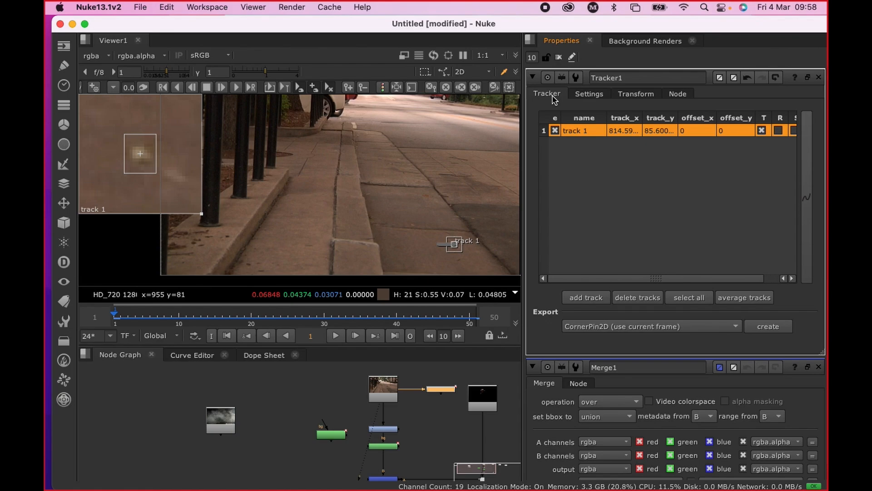
click(647, 96)
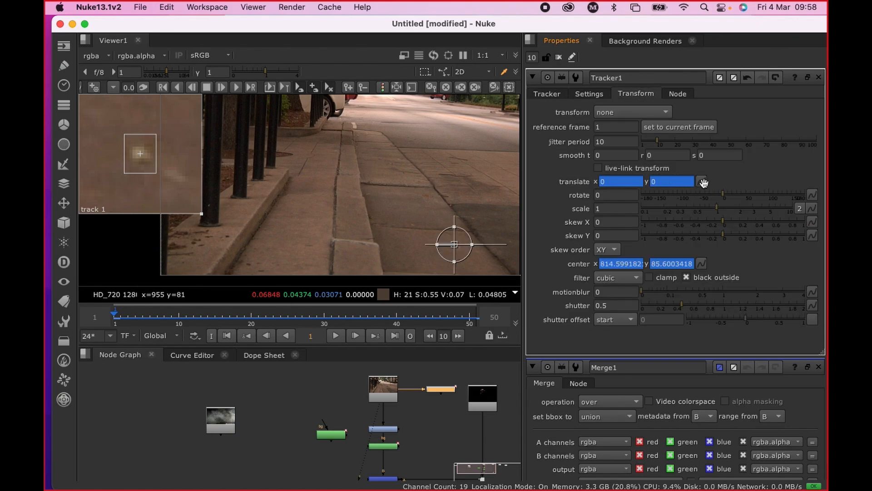
click(702, 181)
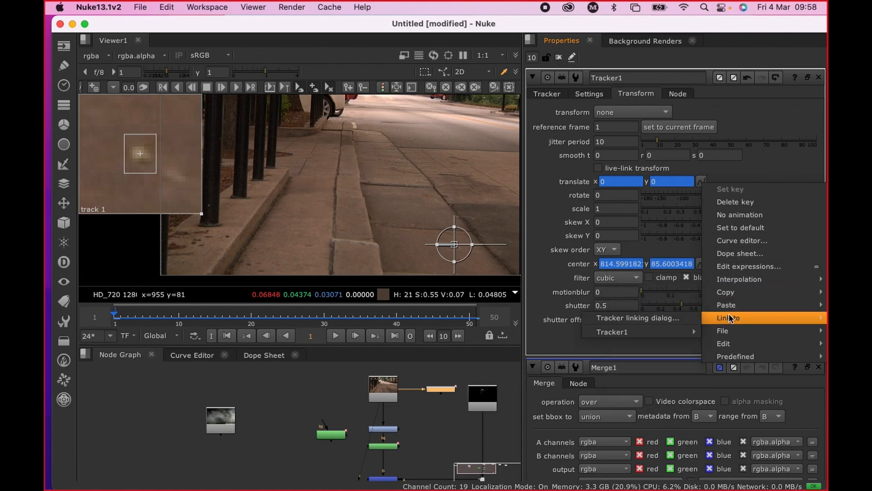
mouse_move(727, 318)
mouse_move(663, 332)
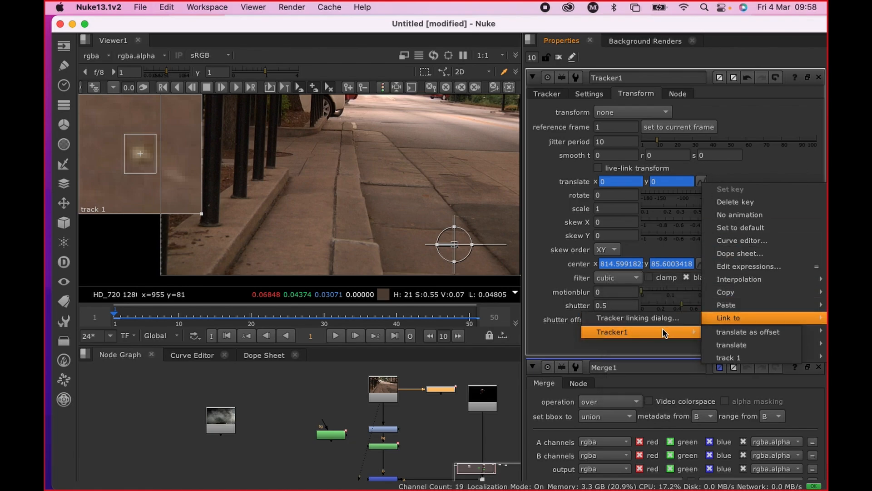
click(415, 369)
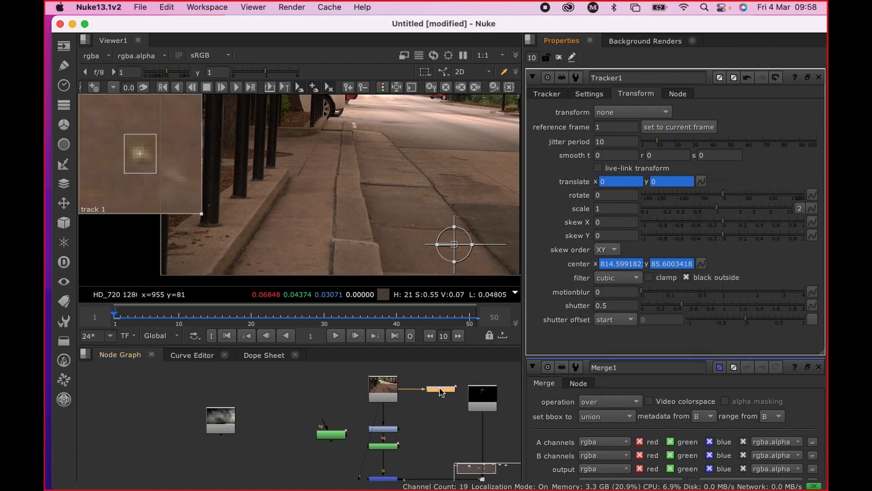
Step: Rename the Tracker1 node as Tracker_BG
scroll(450, 395, up, 5)
scroll(454, 403, down, 4)
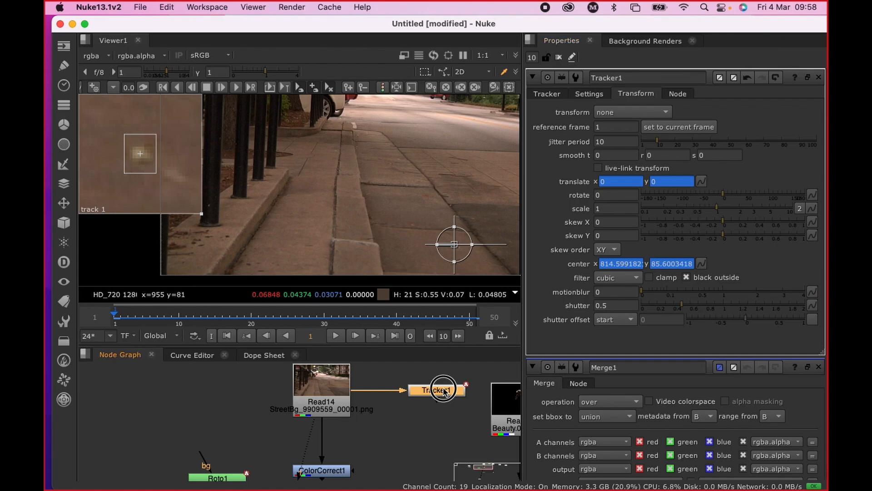
key(BackSpace)
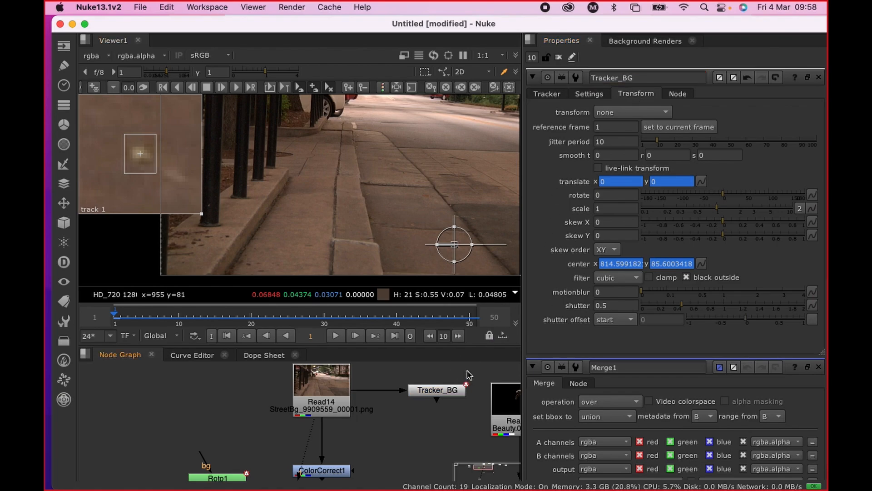
click(471, 377)
Step: Check how Tracker_BG is listed among the link options for the translate values
click(445, 392)
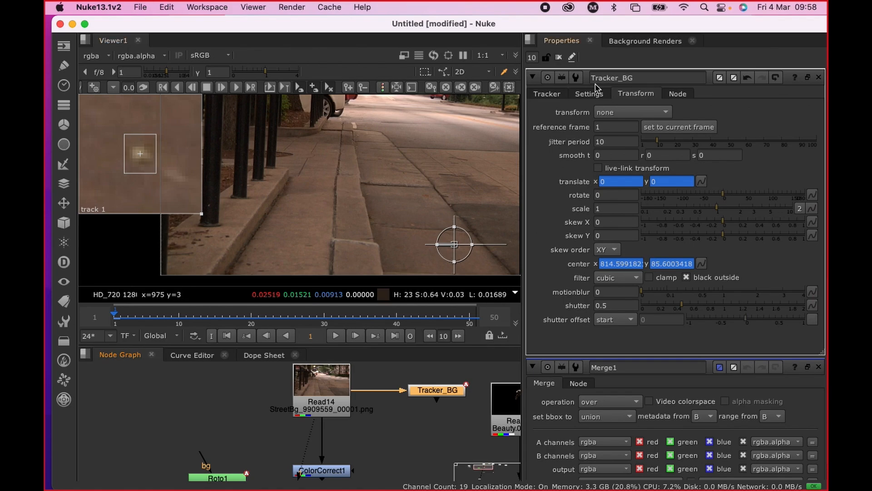
click(550, 93)
click(626, 94)
click(702, 181)
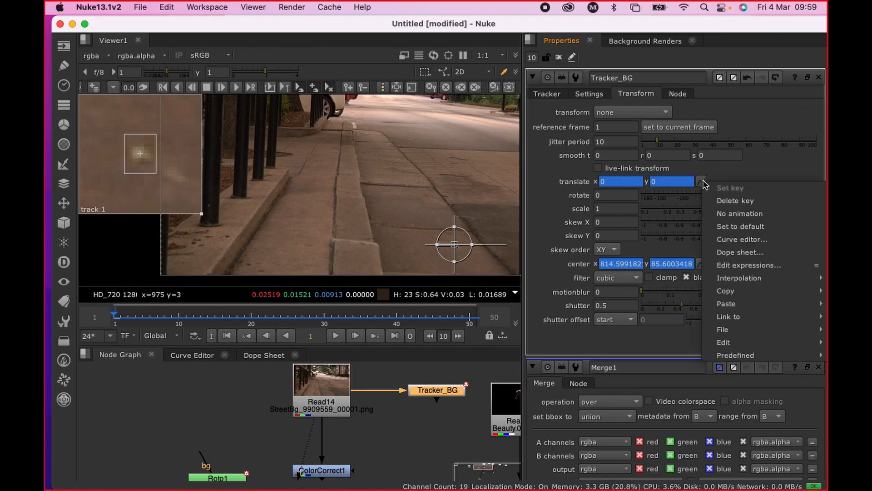
mouse_move(752, 354)
mouse_move(749, 322)
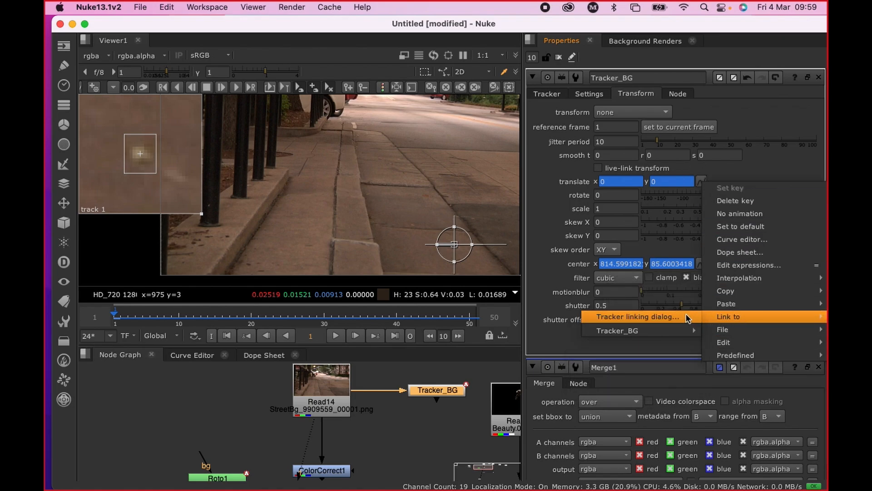
click(454, 441)
scroll(417, 411, down, 5)
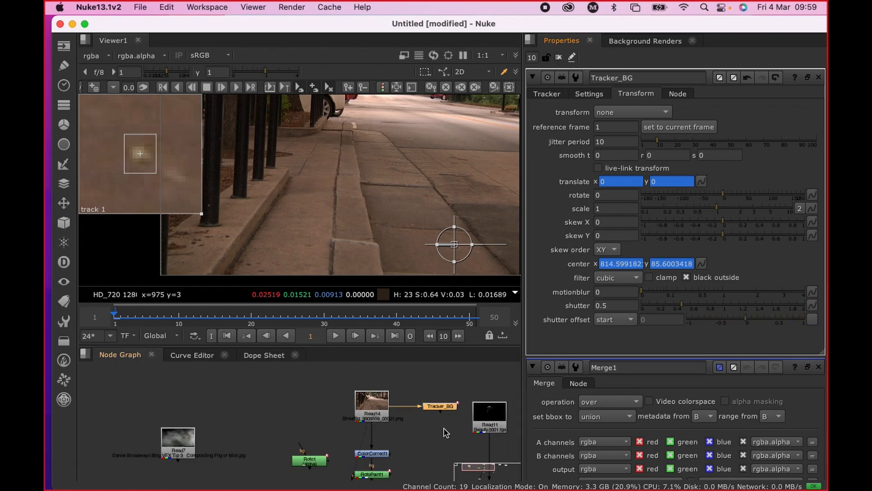
middle_drag(418, 428, 362, 414)
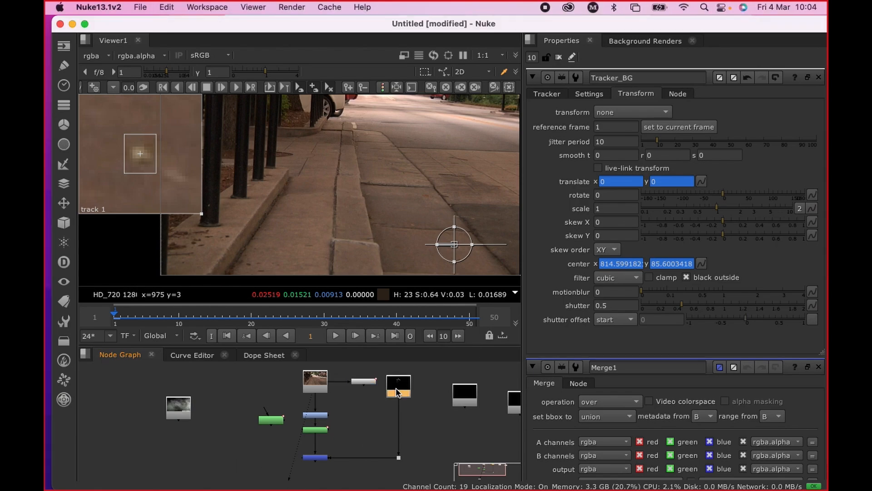
click(445, 406)
scroll(381, 424, up, 5)
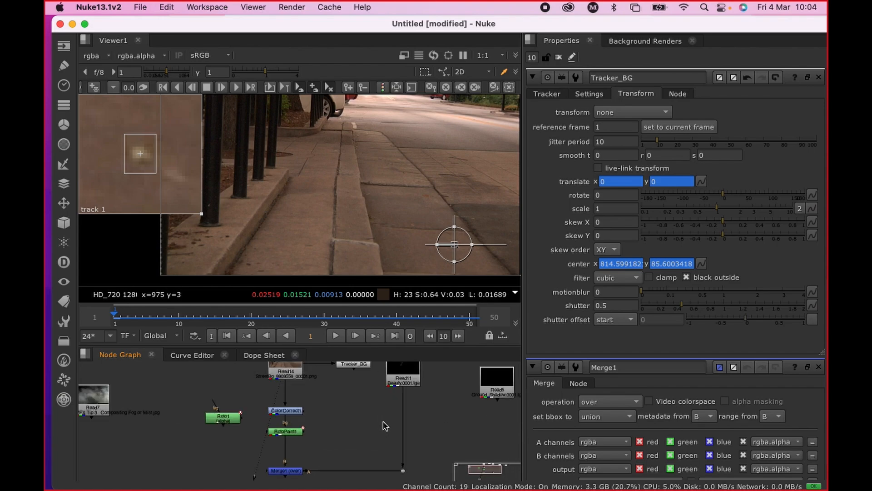
scroll(384, 425, down, 3)
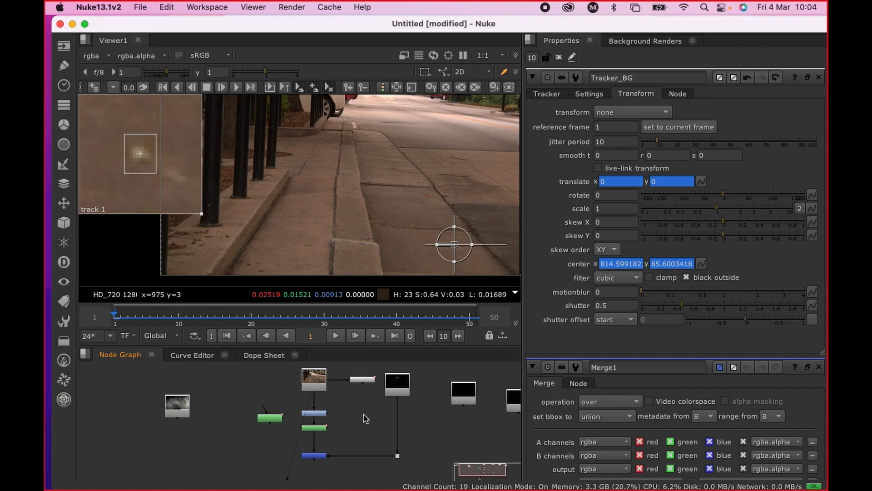
scroll(366, 415, up, 4)
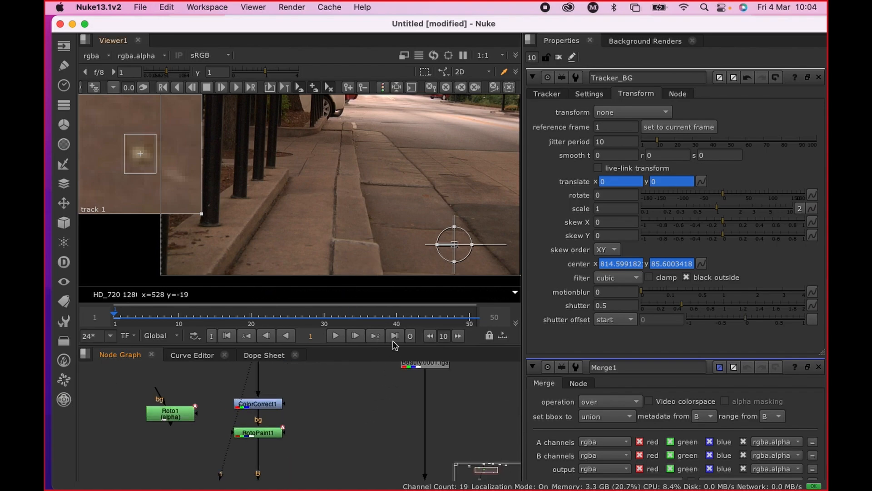
Step: Close all open node properties, narrow the properties area and frame the whole street plate in the viewer
drag(394, 349, 382, 248)
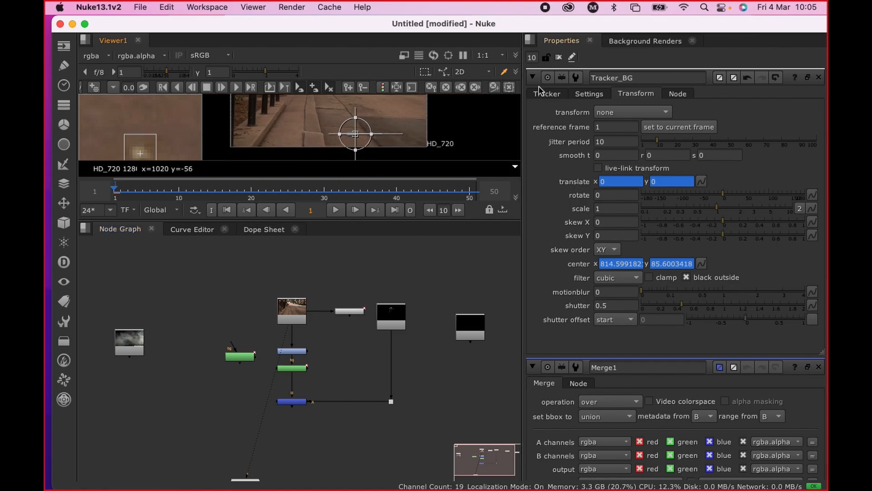
click(559, 57)
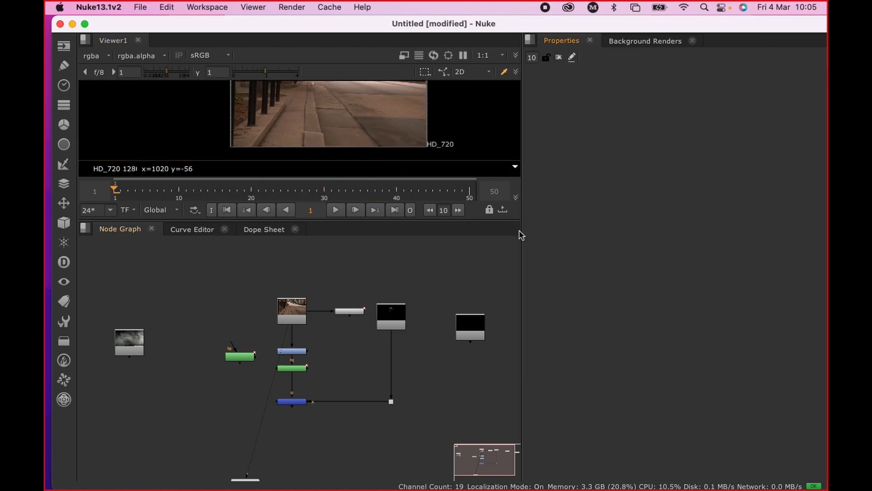
drag(521, 222, 726, 219)
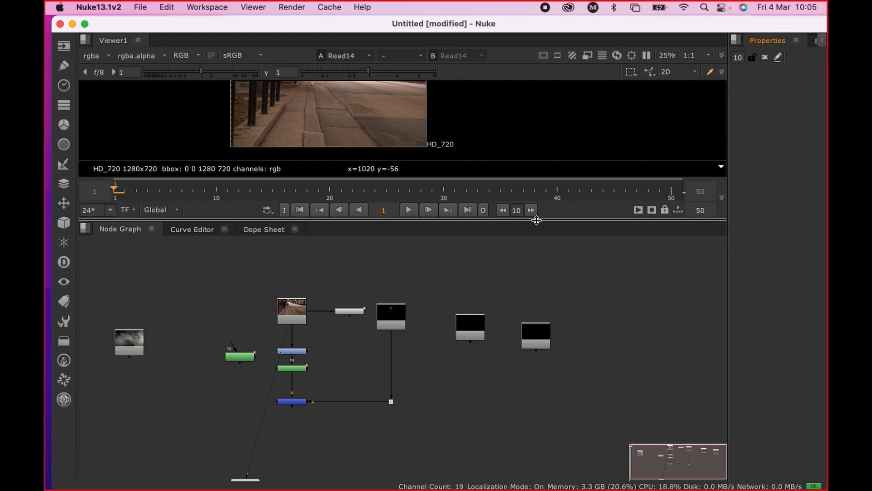
drag(538, 220, 539, 322)
scroll(393, 212, down, 4)
scroll(390, 208, up, 5)
middle_drag(380, 206, 498, 185)
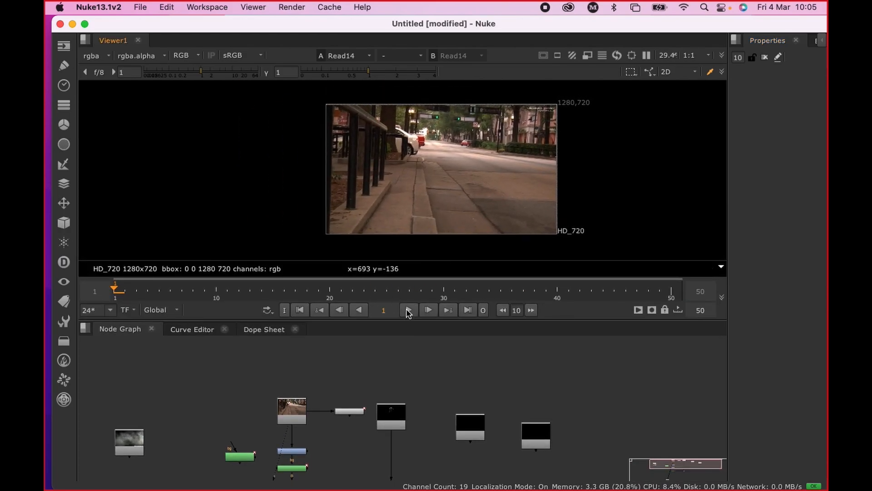
Step: View the Merge1 composite and play back the robot over the street, stopping at frame 31
scroll(420, 409, down, 3)
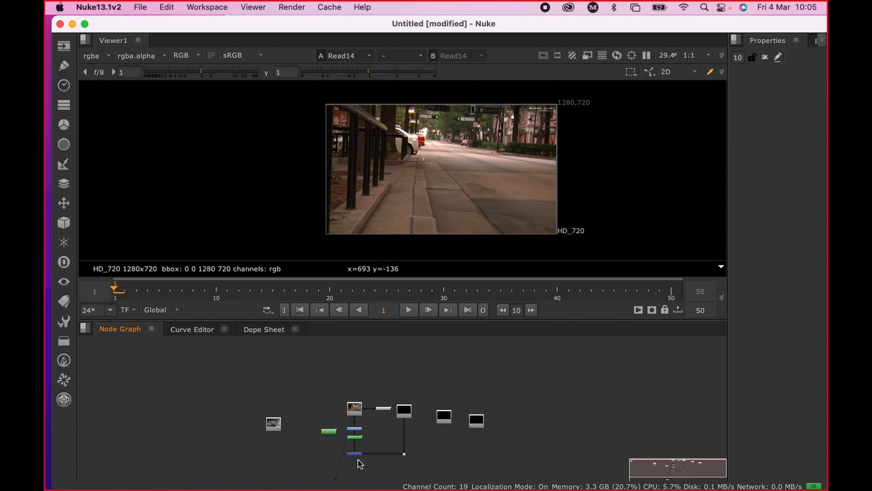
click(353, 454)
key(1)
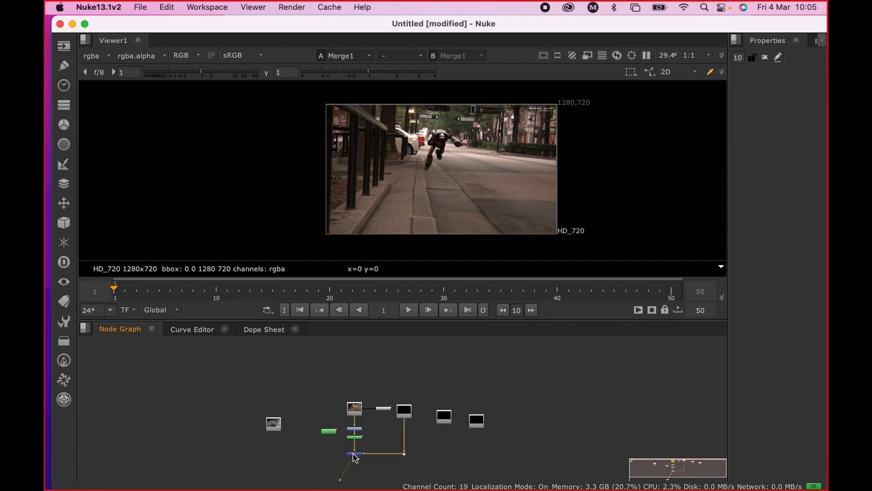
click(408, 311)
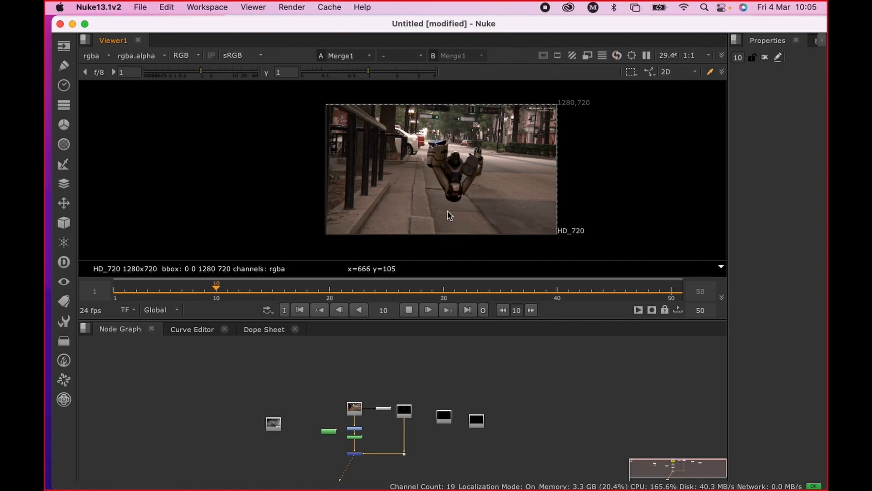
scroll(379, 402, up, 4)
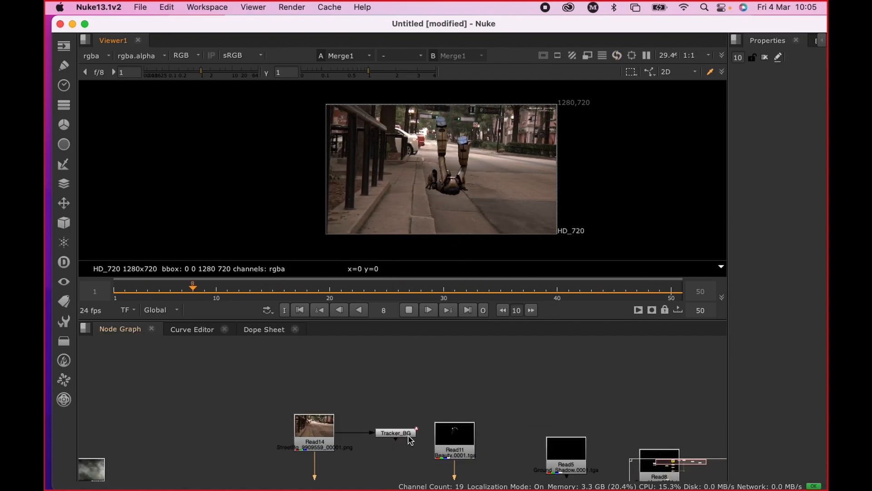
click(408, 311)
Step: Add an unconnected Transform node in the space between the ColorCorrect1 branch and the Read11 Beauty branch
middle_drag(369, 346, 358, 312)
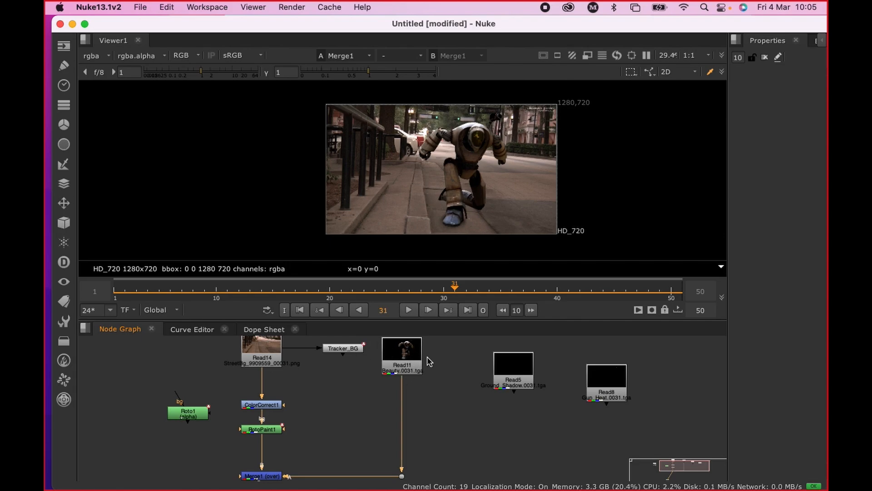
click(351, 391)
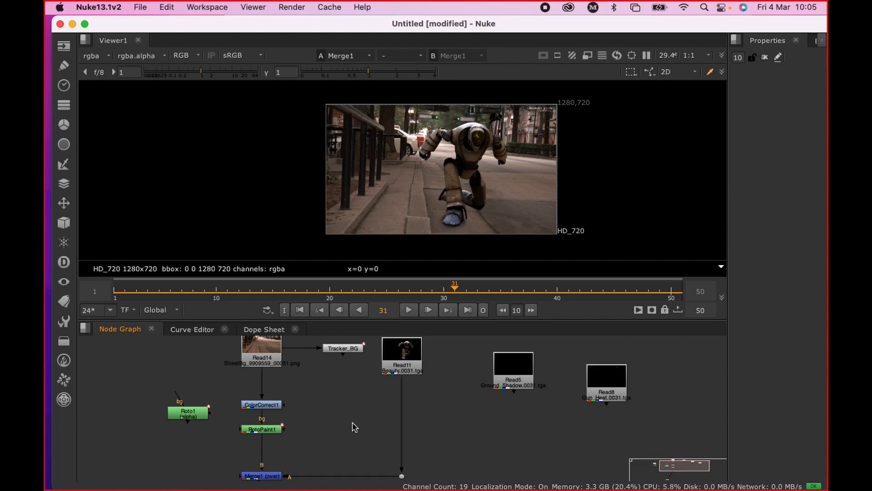
key(Tab)
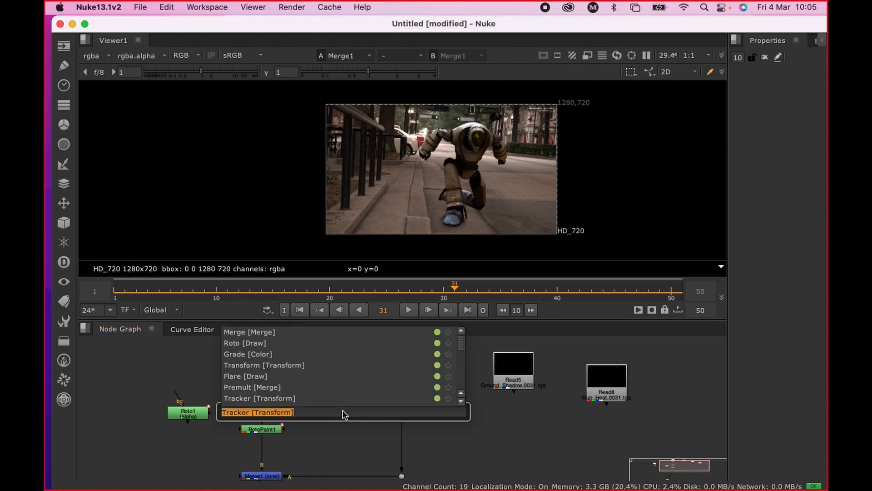
text(tr)
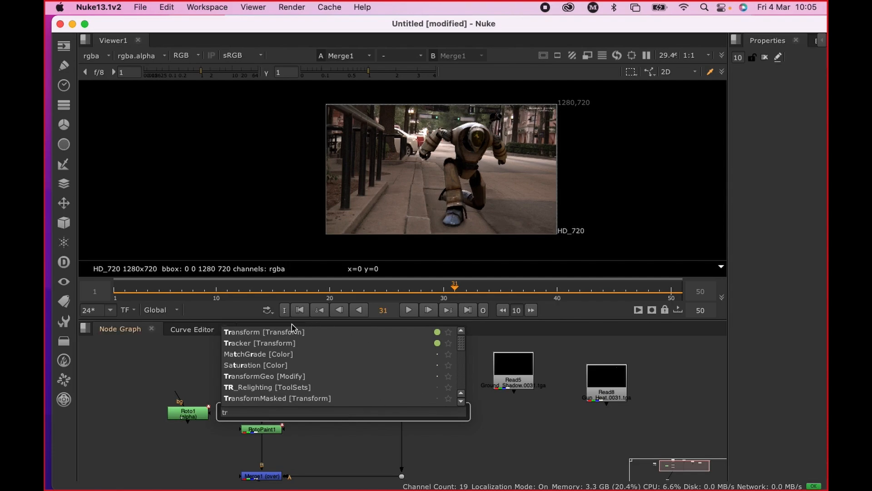
click(268, 333)
mouse_move(358, 424)
mouse_down()
mouse_move(362, 434)
mouse_move(352, 412)
mouse_up()
Step: Enlarge the node graph area and move ColorCorrect1 up closer to Read14
scroll(362, 419, down, 3)
scroll(362, 421, up, 3)
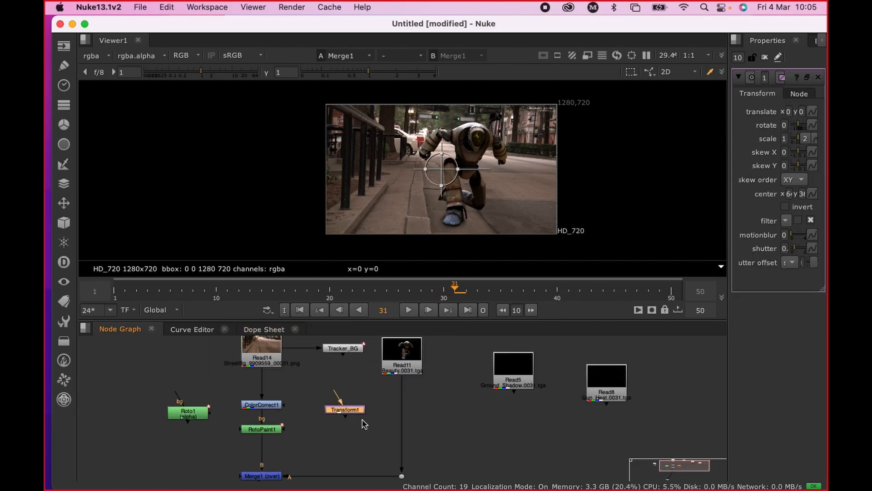
middle_drag(362, 425, 402, 424)
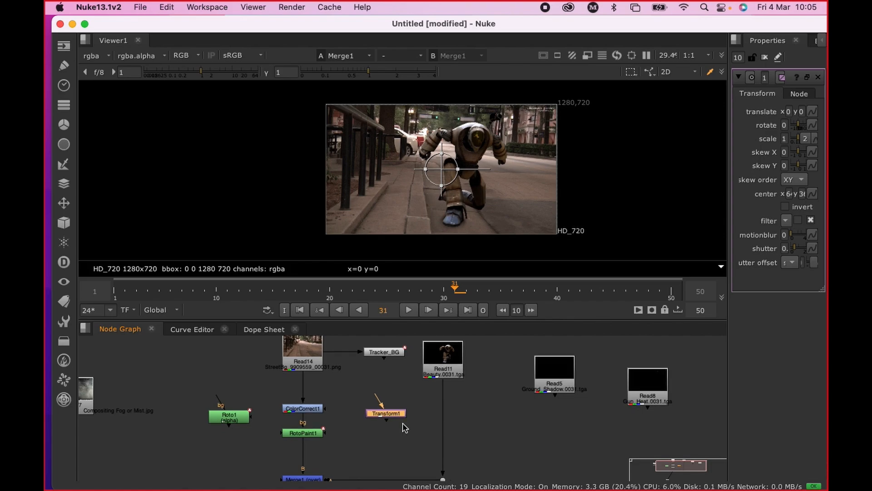
scroll(392, 426, up, 2)
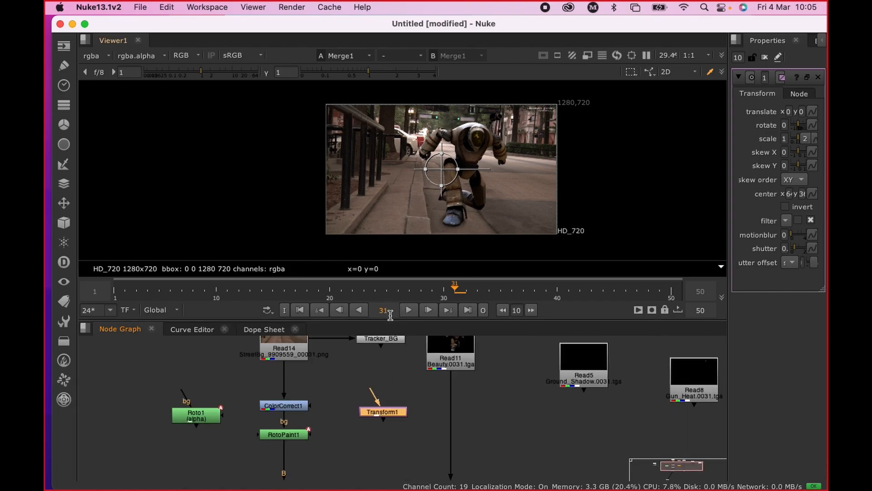
drag(389, 318, 398, 155)
scroll(375, 261, down, 2)
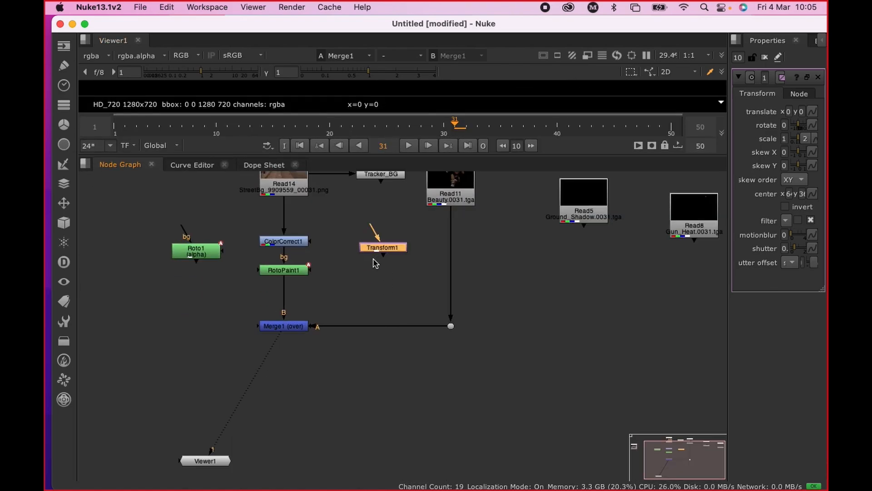
middle_drag(376, 263, 372, 308)
scroll(372, 307, up, 3)
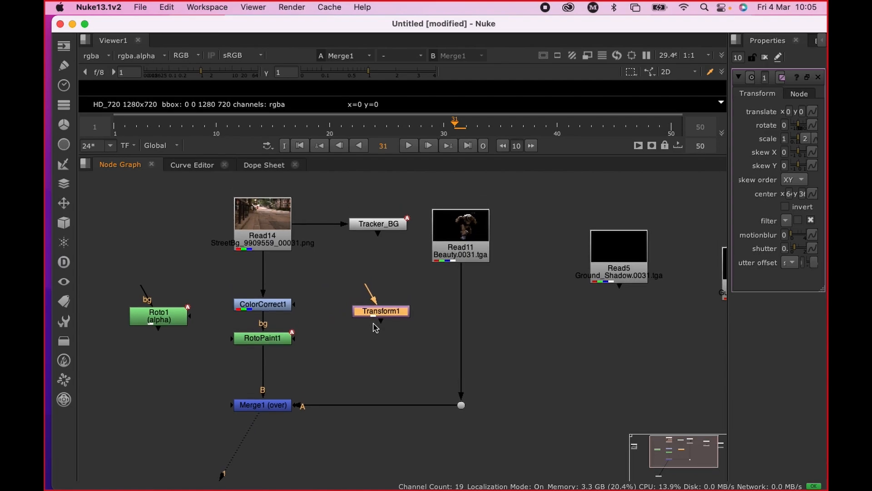
drag(276, 310, 276, 288)
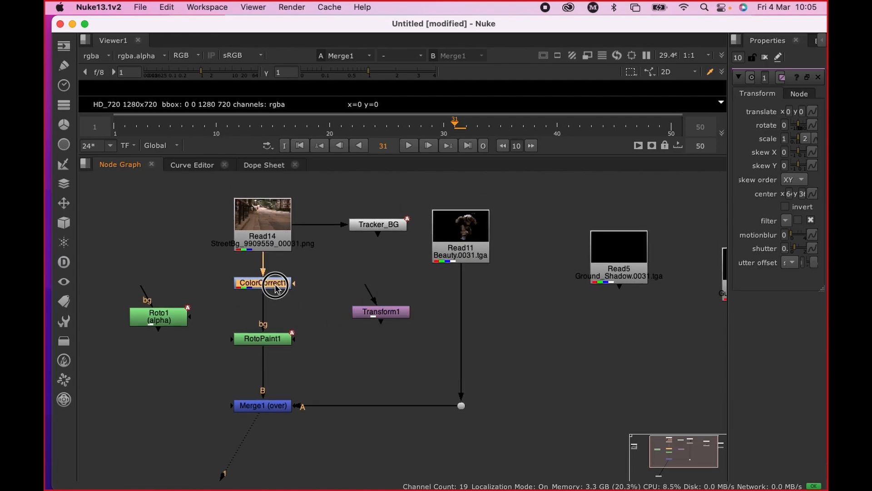
Step: Move RotoPaint1 up below ColorCorrect1, place Roto1 beside ColorCorrect1 and connect ColorCorrect1's mask input to Roto1
drag(273, 342, 274, 325)
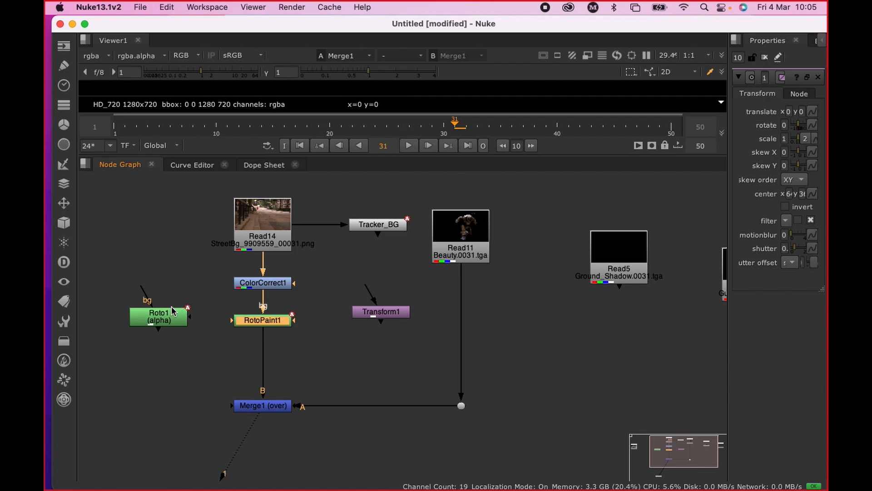
drag(138, 291, 257, 205)
drag(179, 310, 229, 249)
drag(294, 286, 156, 287)
click(263, 245)
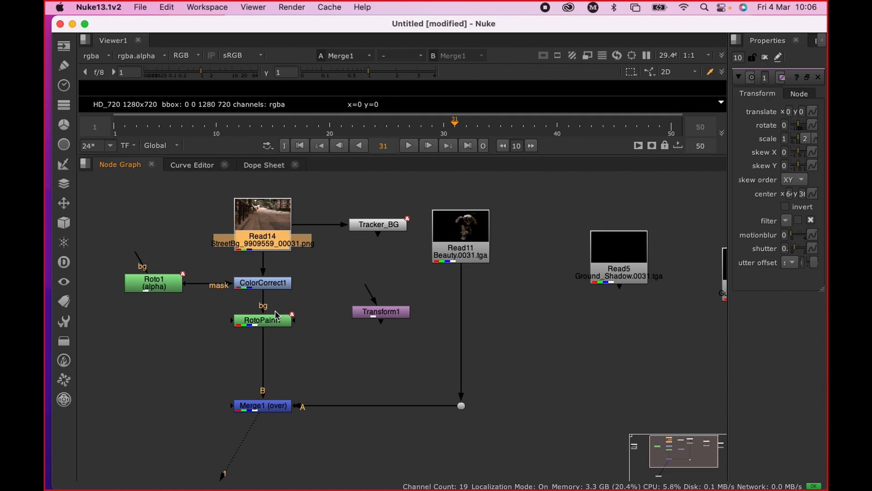
click(287, 406)
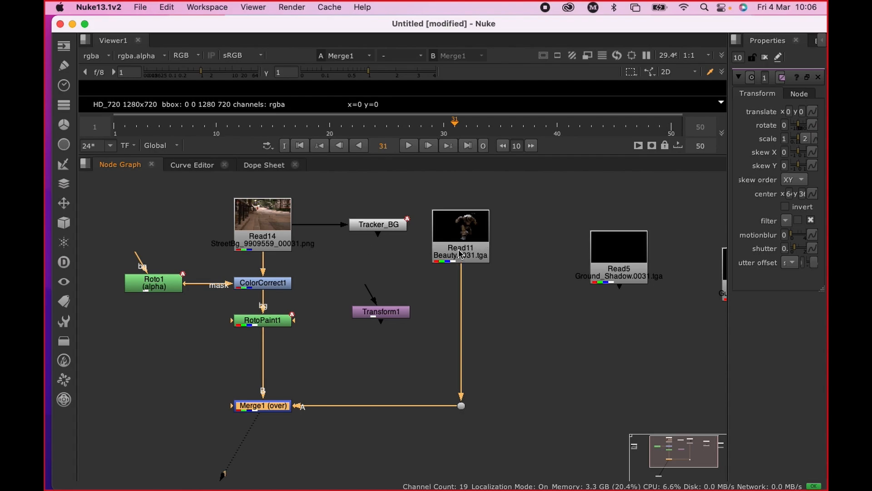
Step: Move the Read11 Beauty node up slightly and open the Tracker_BG properties
drag(456, 254, 457, 240)
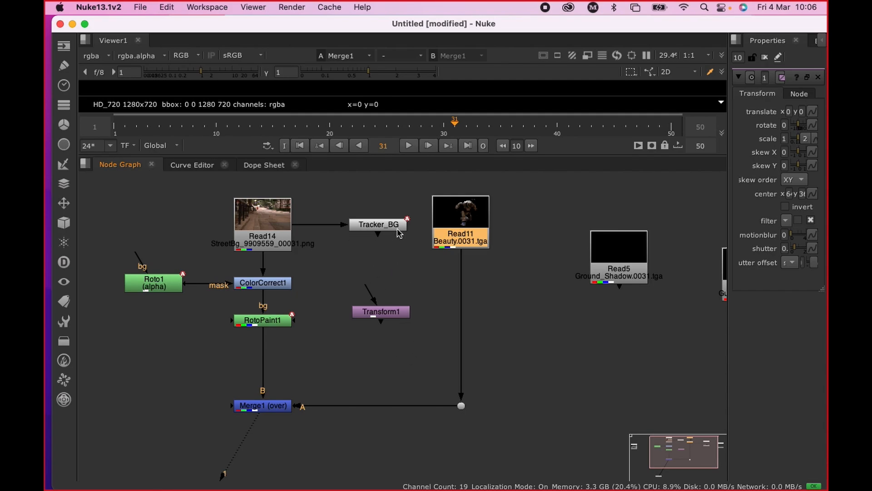
double_click(380, 225)
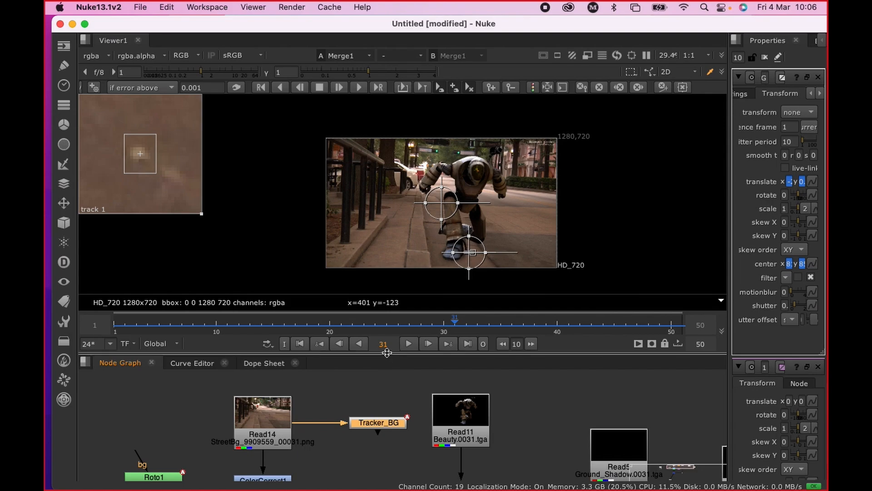
Step: Insert Transform1 into the connection between the Read11 Beauty branch's dot and the A input of Merge1
drag(392, 354, 392, 189)
drag(393, 347, 402, 328)
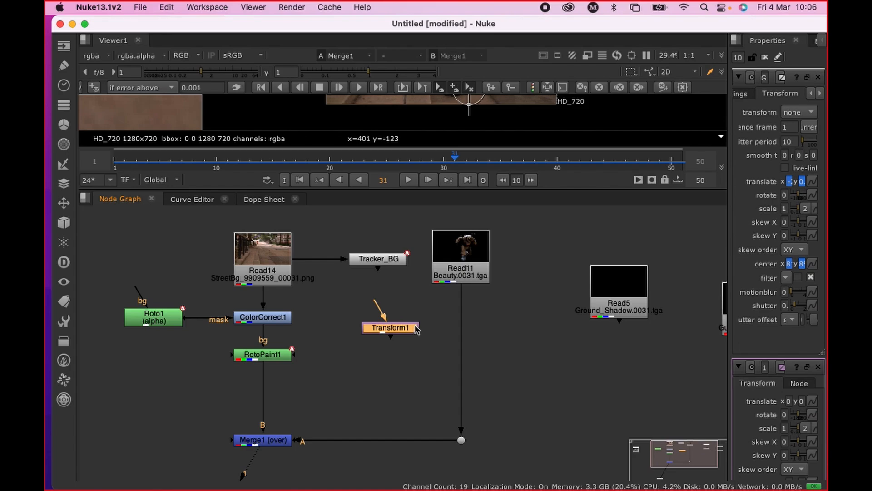
drag(409, 329, 377, 438)
scroll(431, 289, down, 3)
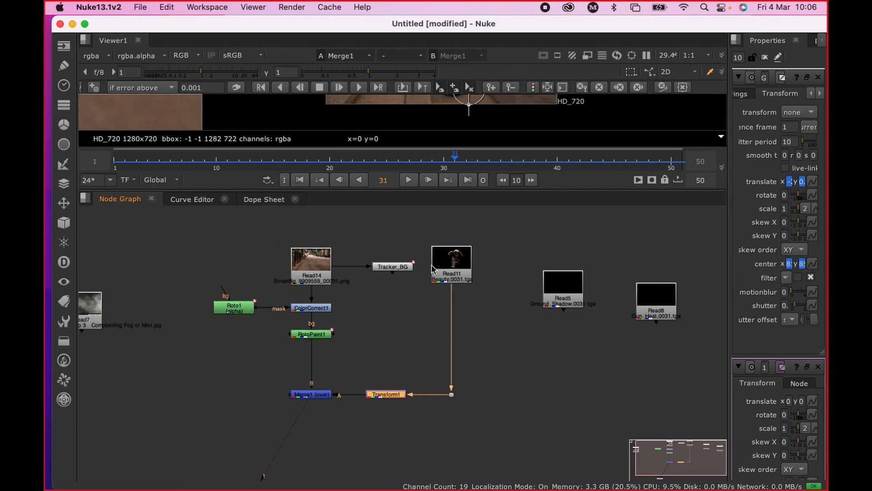
Step: Enlarge the viewer area to show the whole robot composite and close all open node properties
scroll(460, 103, down, 2)
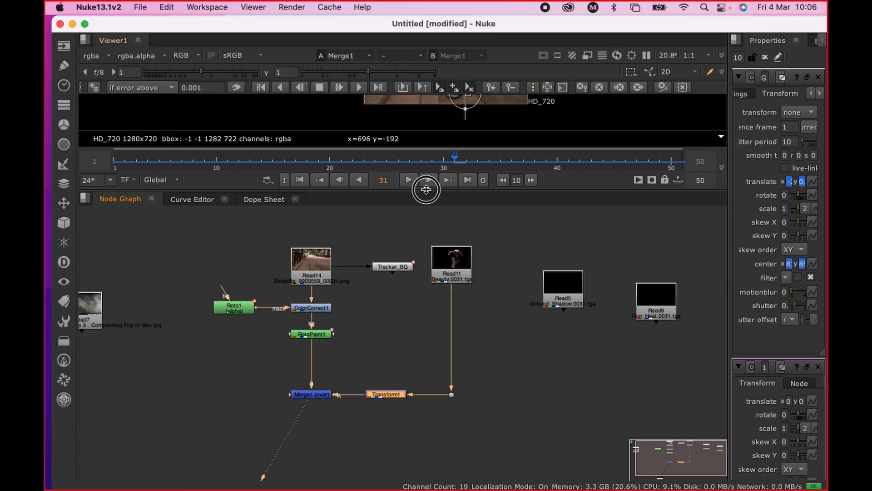
drag(427, 189, 407, 298)
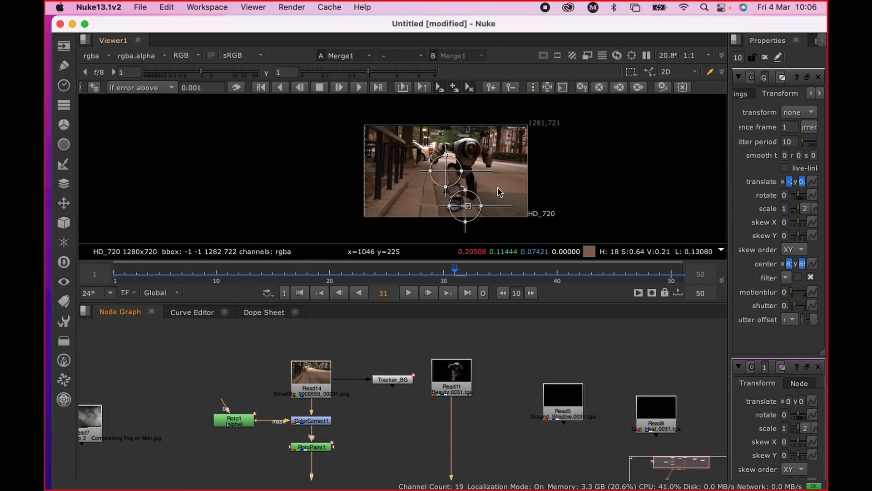
click(765, 58)
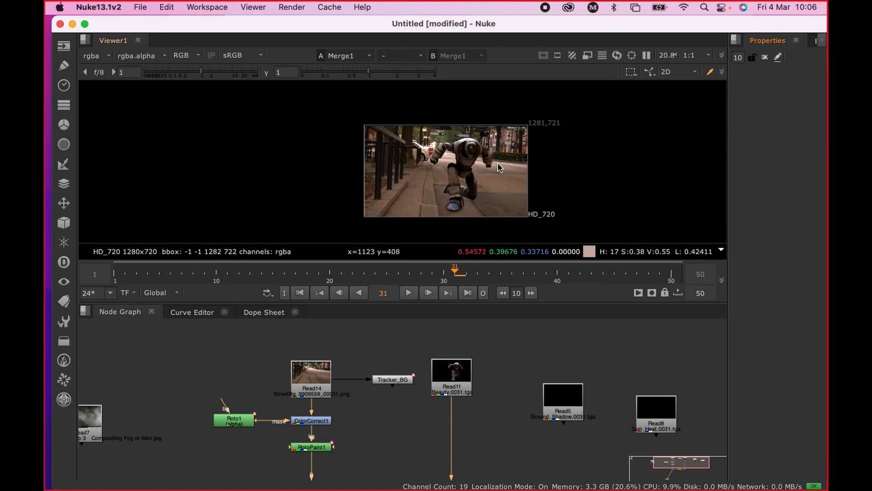
Step: Open the properties of Transform1 on the Beauty branch feeding Merge1
scroll(406, 390, down, 2)
middle_drag(404, 386, 403, 348)
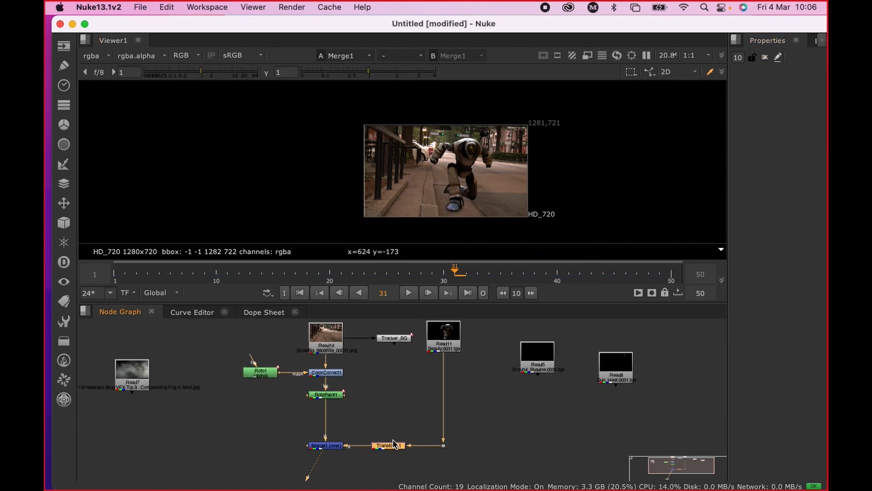
click(391, 445)
click(391, 434)
click(391, 447)
double_click(391, 447)
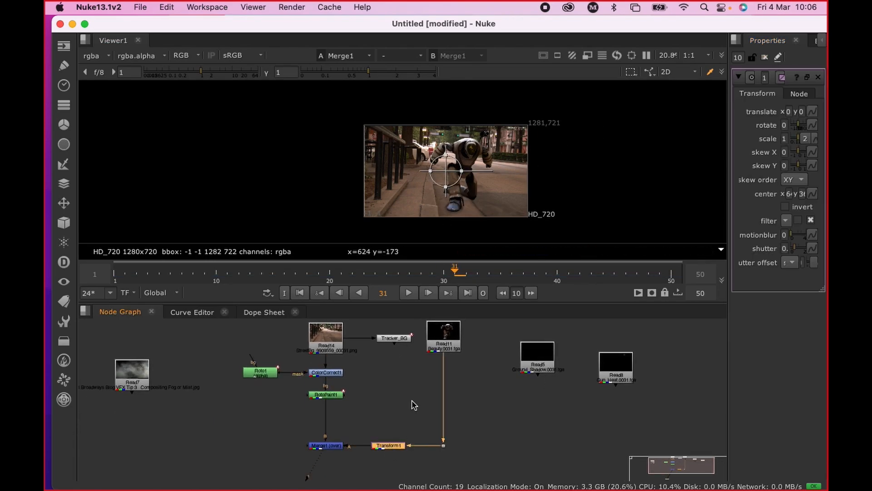
Step: Try shifting the robot slightly left and down with Transform1's viewer handle, and undo the move
mouse_move(456, 170)
mouse_down()
mouse_move(468, 163)
mouse_move(428, 175)
mouse_move(441, 173)
mouse_up()
key(super+z)
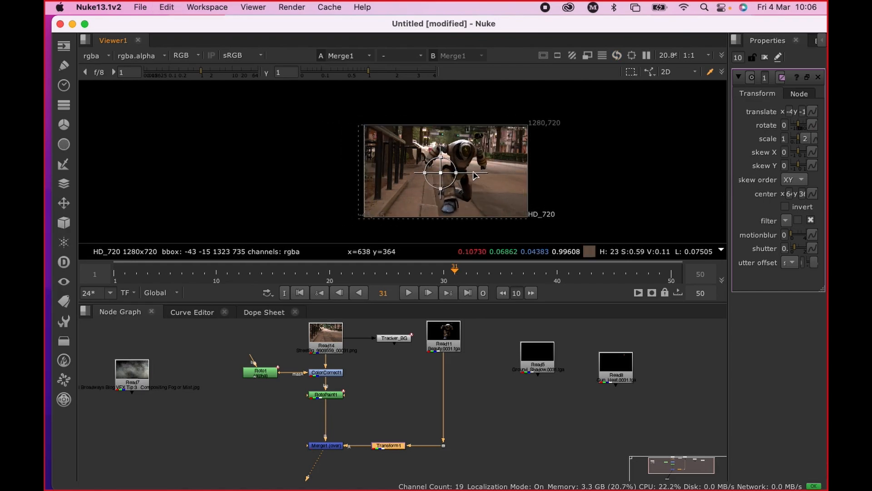
Step: Widen the Properties pane so that all of Transform1's parameters are fully readable
drag(682, 300, 565, 298)
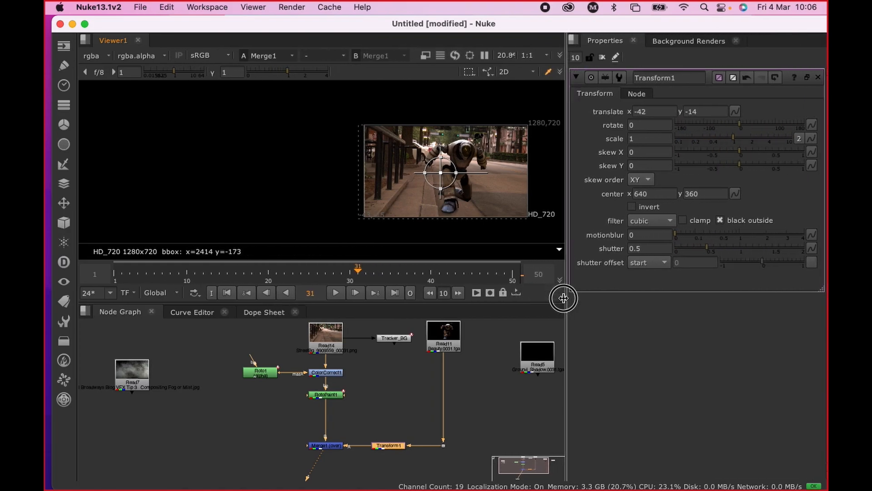
click(741, 126)
drag(742, 126, 693, 152)
click(739, 140)
click(748, 77)
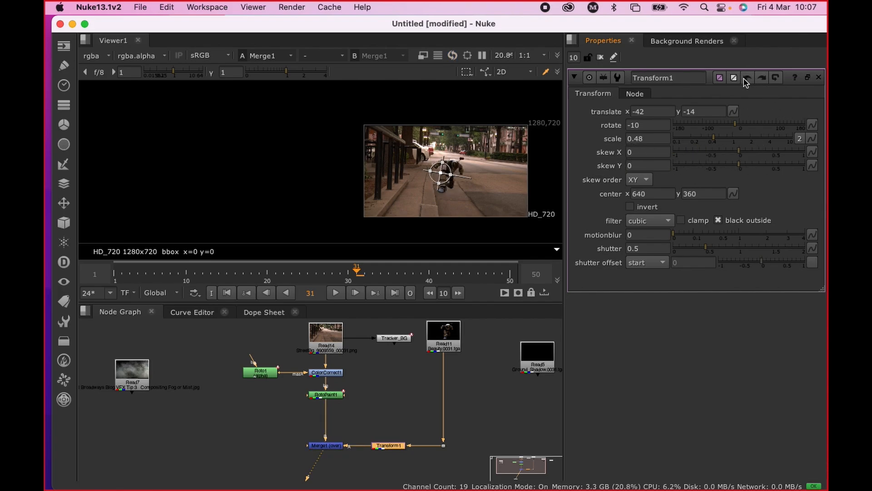
click(747, 77)
click(747, 78)
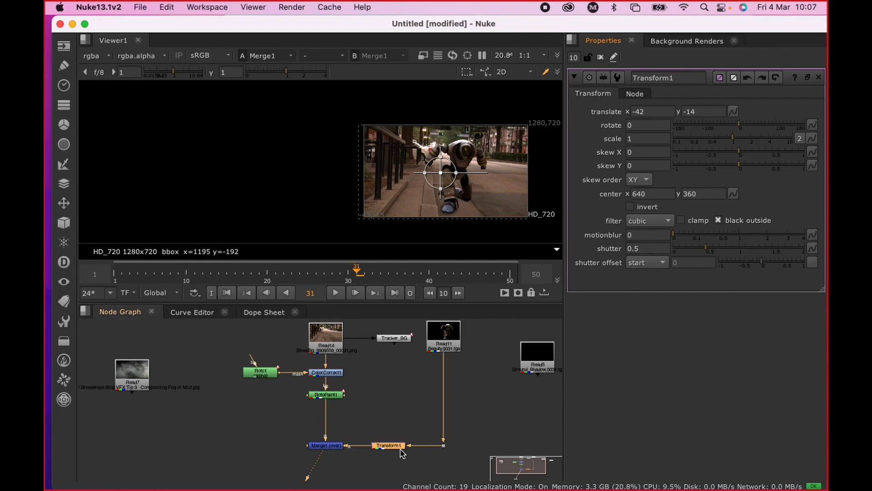
Step: Scale the robot to 0.85 in Transform1 and reposition it to a translate of about x -4, y -8
click(402, 418)
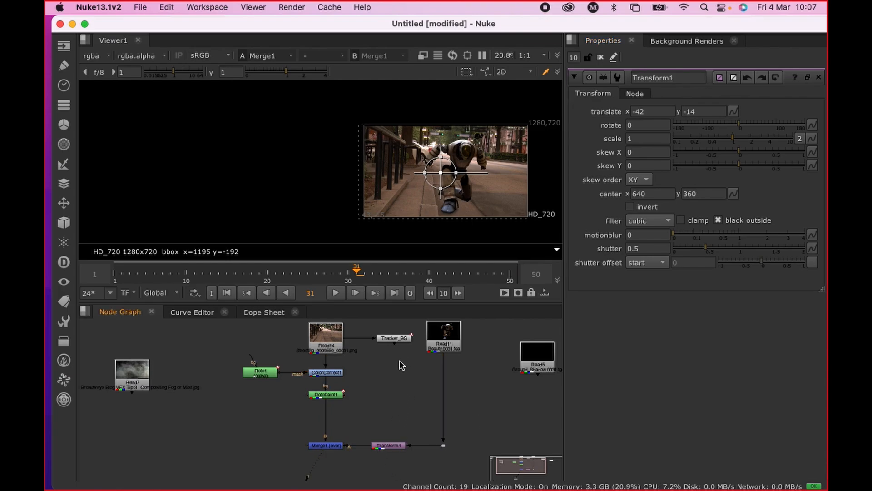
click(389, 339)
click(403, 410)
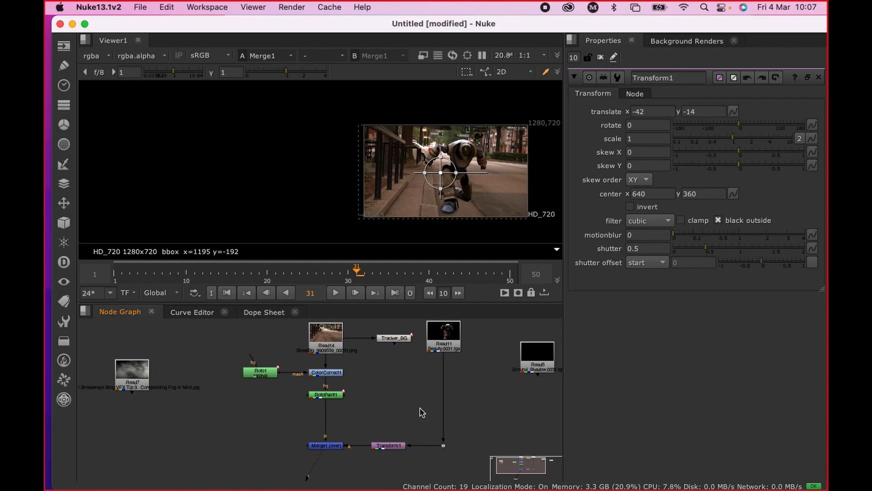
click(391, 446)
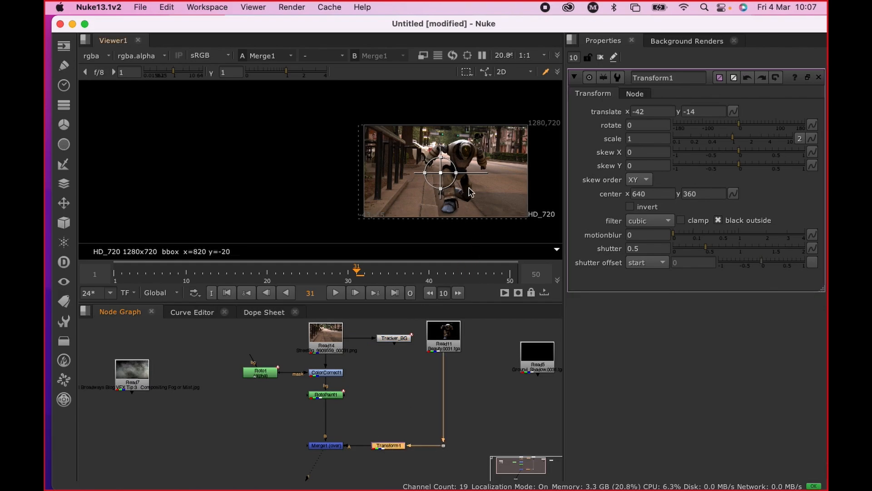
drag(440, 172, 445, 172)
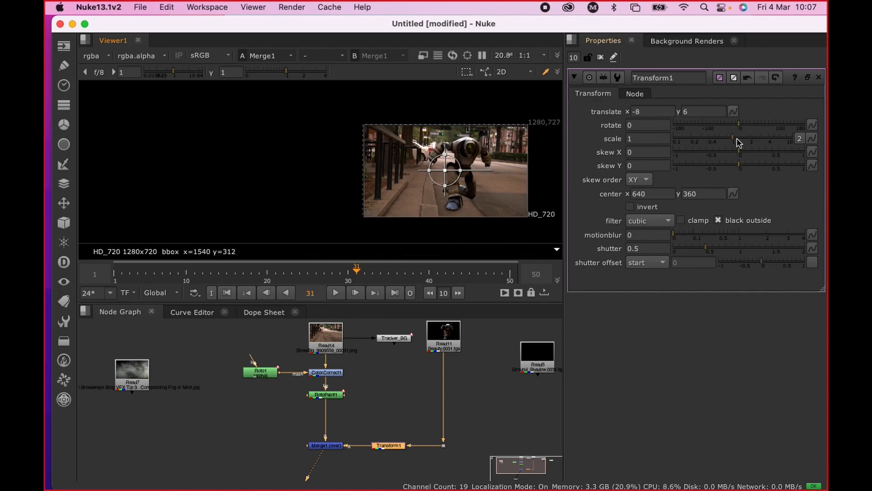
drag(739, 143, 729, 137)
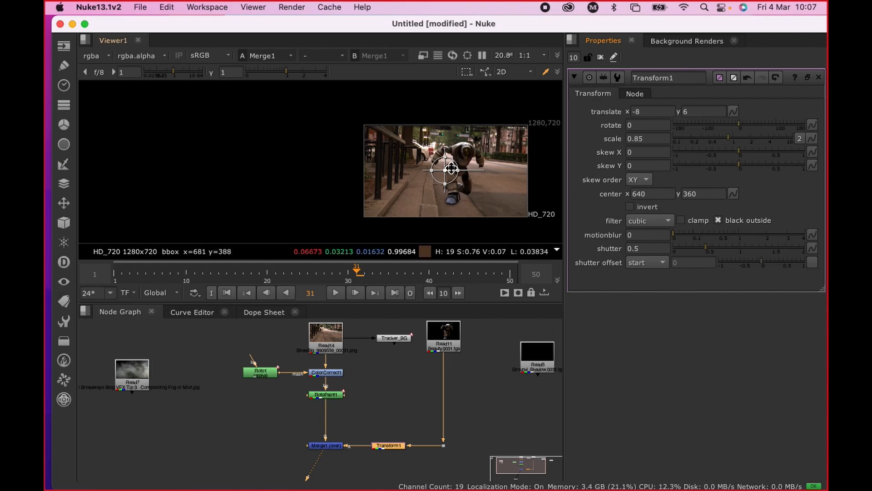
drag(449, 172, 452, 170)
Step: Link Transform1's translate to the translate of Tracker_BG
click(384, 456)
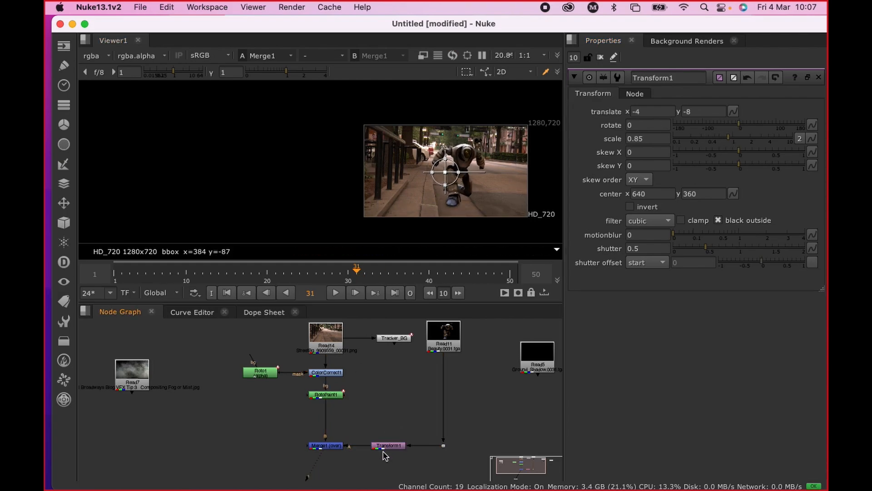
click(385, 447)
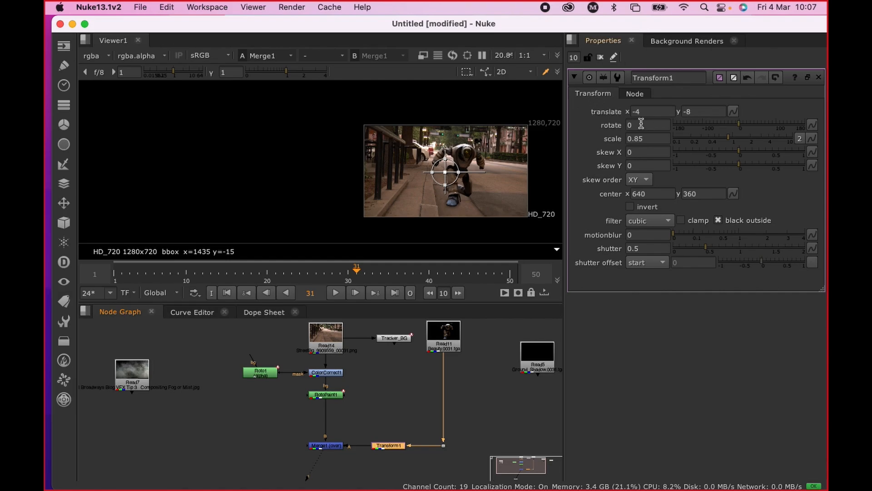
click(734, 112)
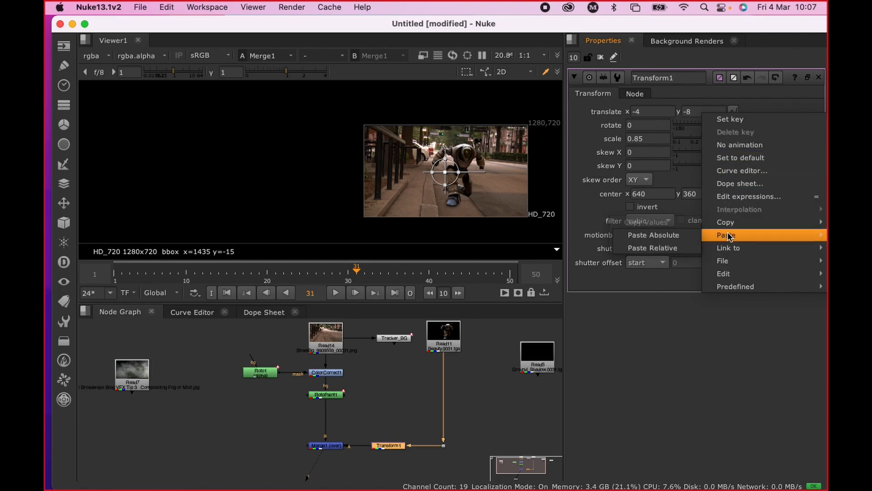
mouse_move(743, 247)
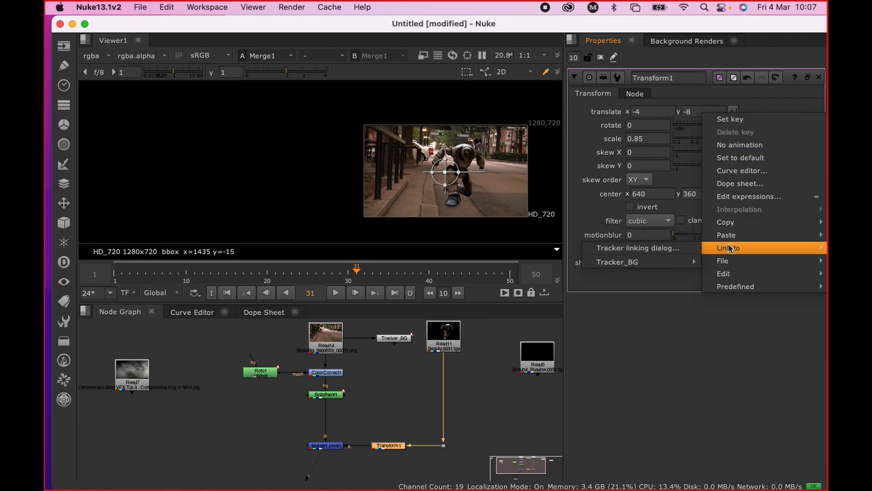
mouse_move(662, 262)
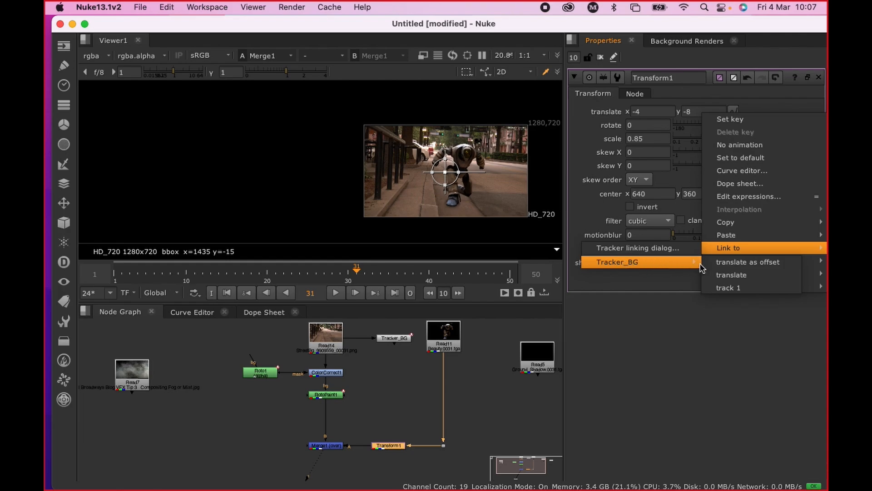
click(736, 275)
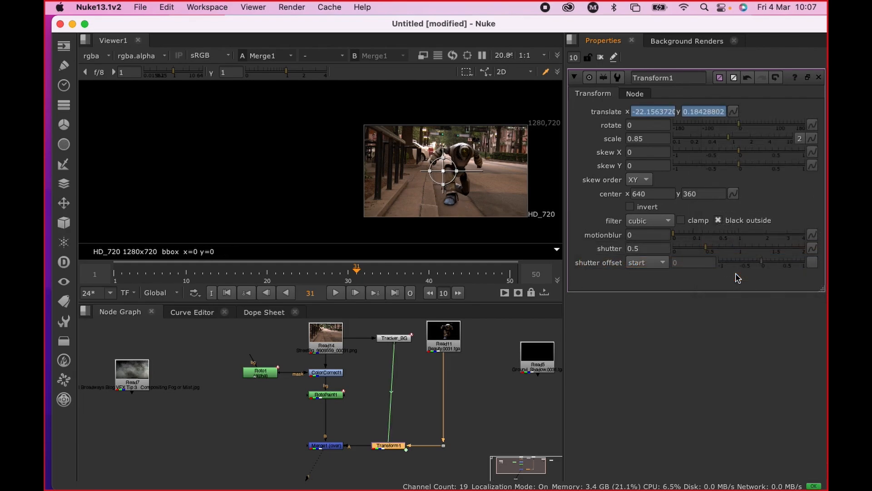
Step: Play back the composite and examine how the robot's feet follow the pavement, close up and in the full frame
scroll(448, 129, up, 5)
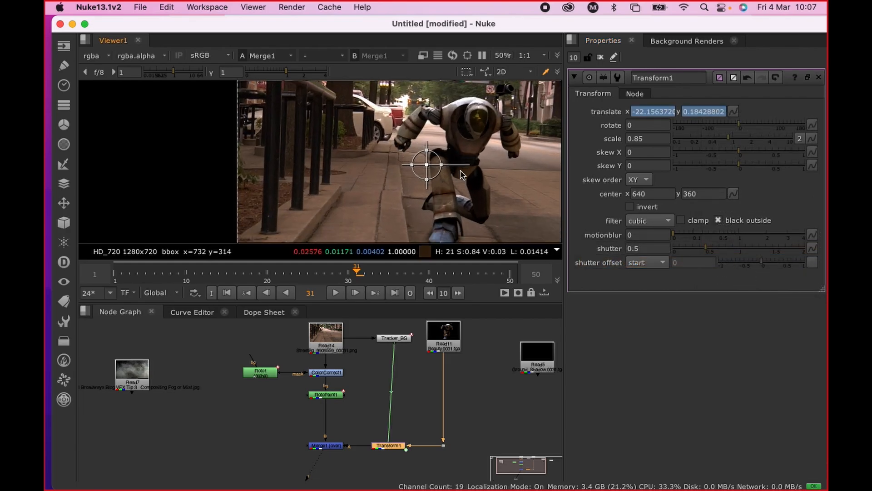
scroll(451, 169, up, 3)
middle_drag(452, 177, 450, 137)
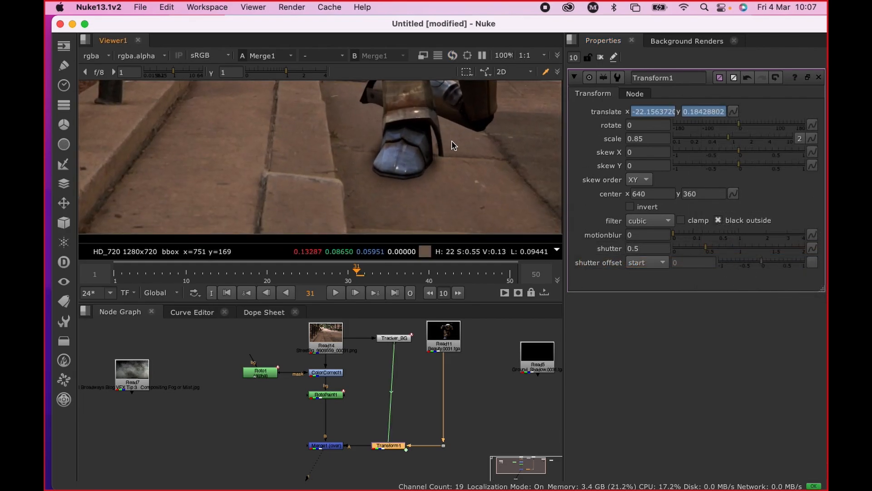
click(338, 293)
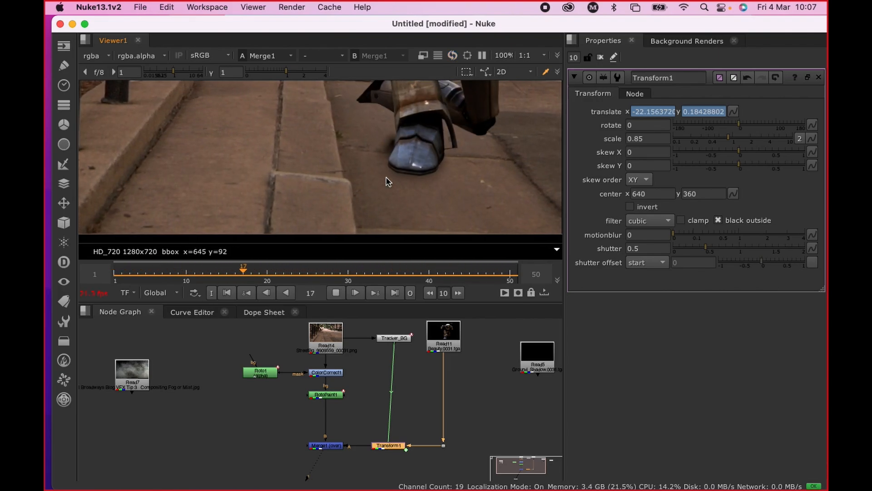
drag(390, 341, 382, 341)
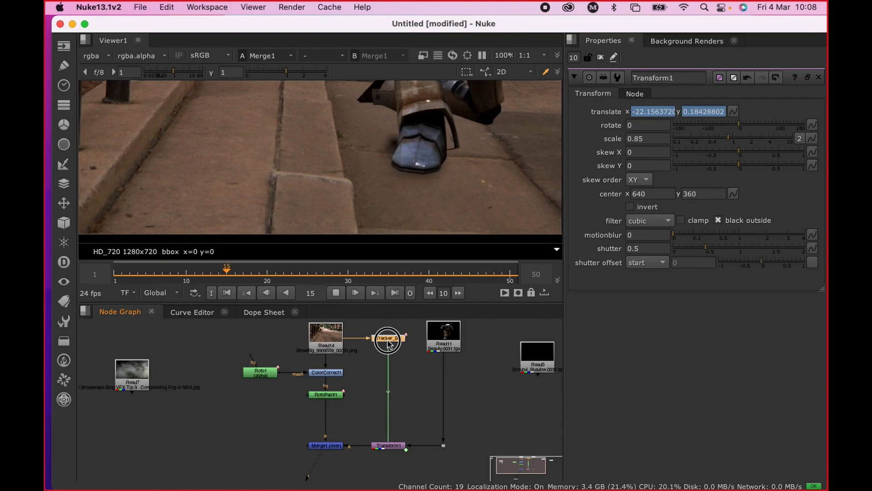
scroll(396, 187, down, 6)
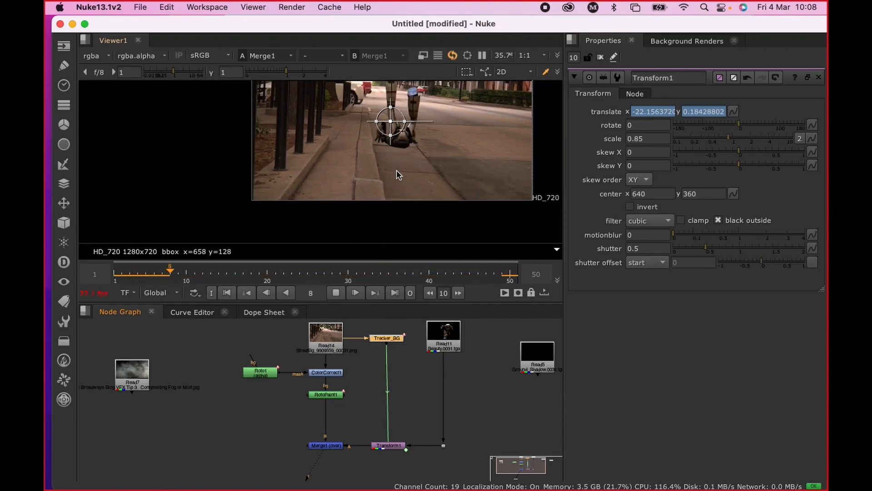
middle_drag(406, 220, 392, 214)
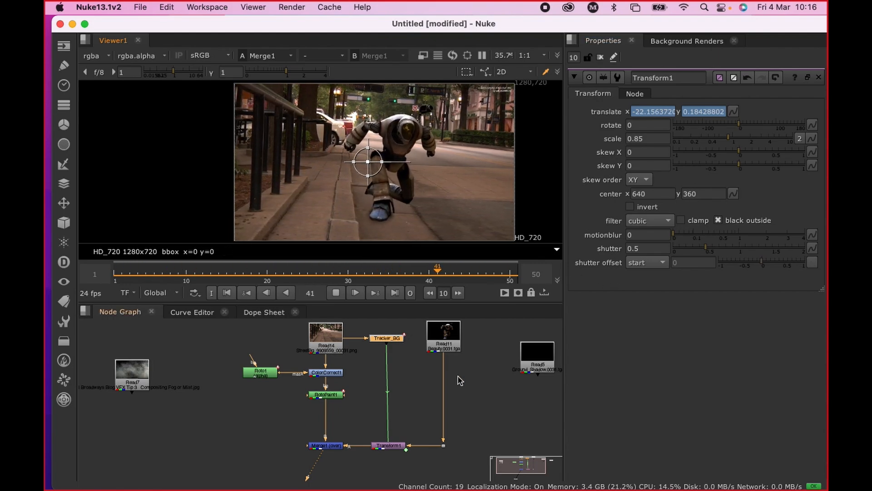
scroll(470, 406, down, 3)
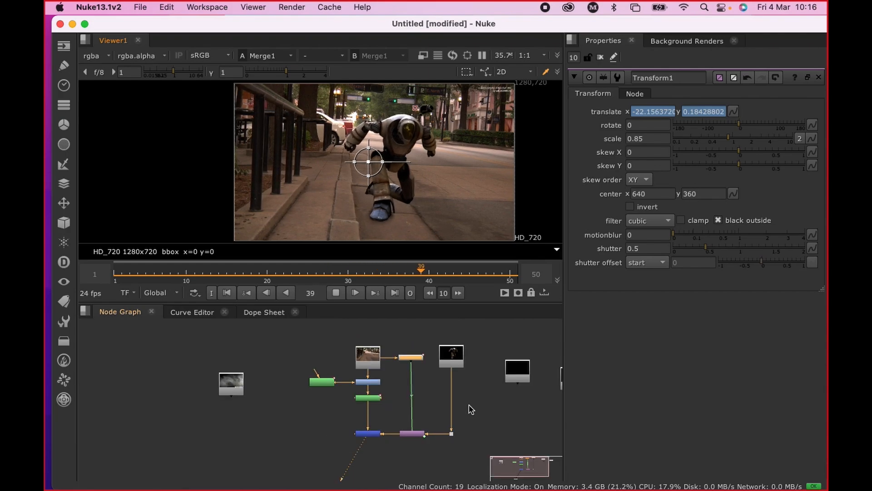
scroll(470, 406, up, 3)
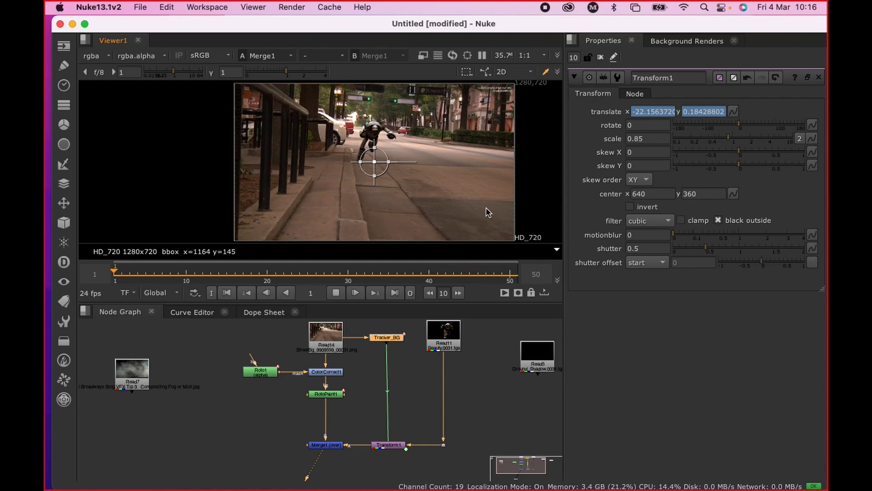
Step: Disable the Read11 robot render and close all open node properties, with playback stopped at frame 34
click(458, 339)
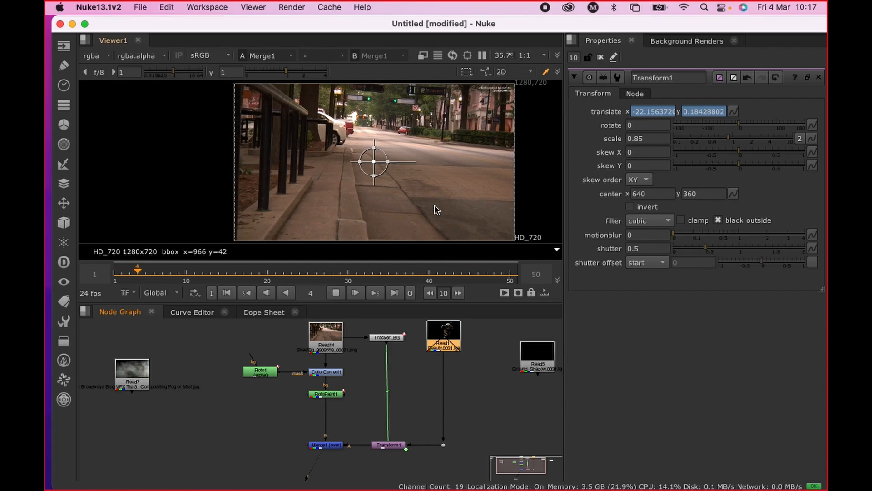
click(335, 293)
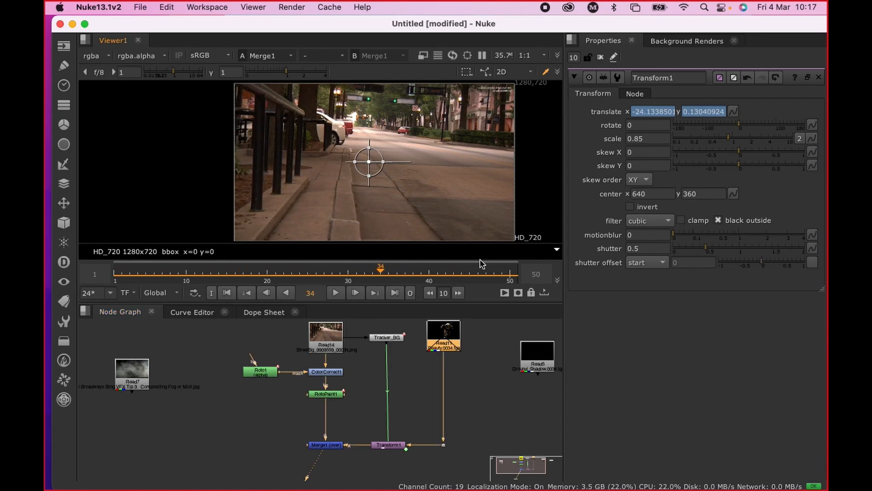
click(601, 57)
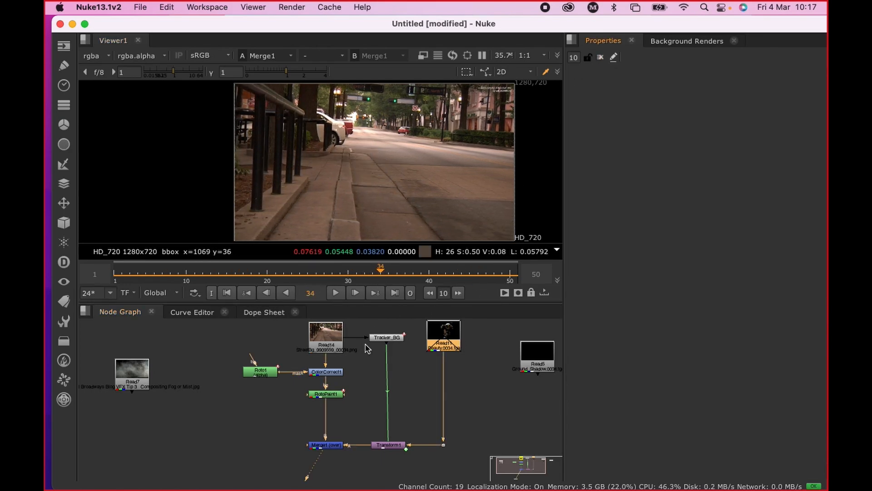
drag(326, 352, 333, 353)
drag(450, 342, 452, 347)
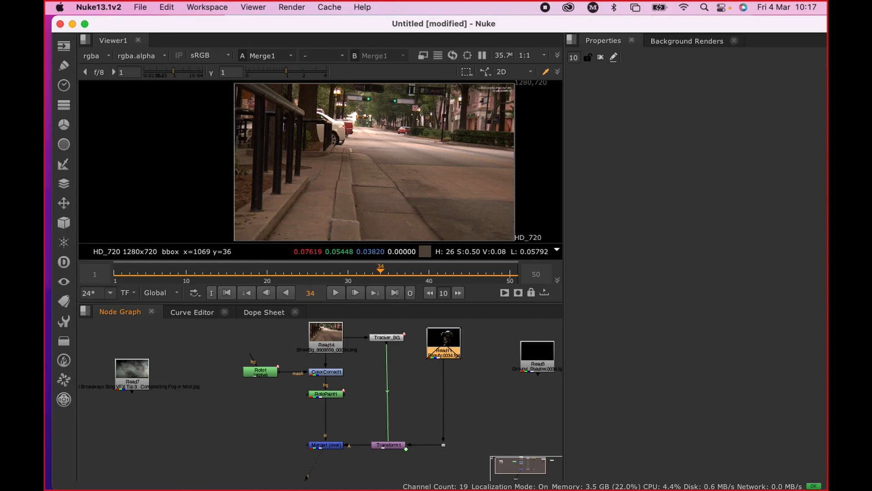
Step: Insert a Blur node after RotoPaint1 and place it midway above Merge1
click(325, 395)
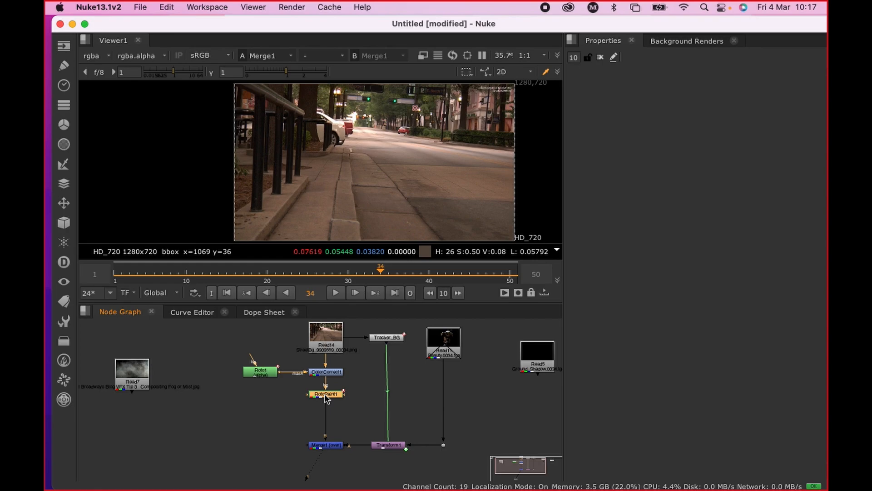
key(Tab)
text(lu)
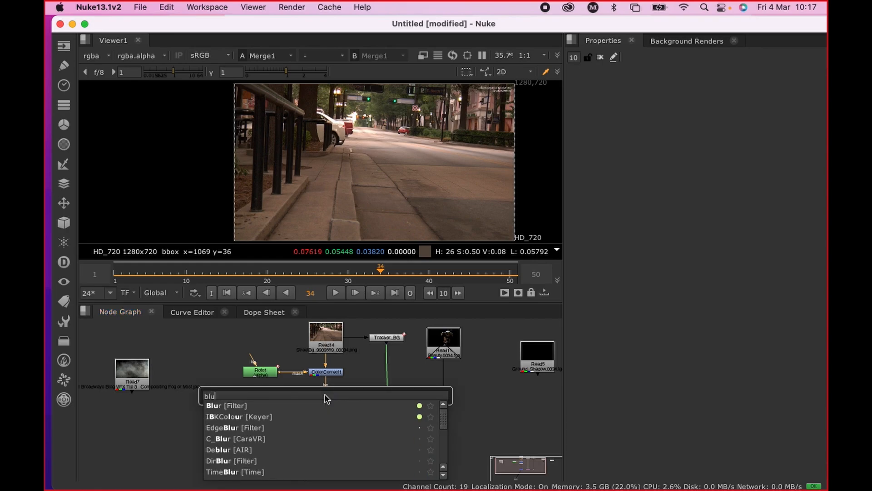
click(219, 405)
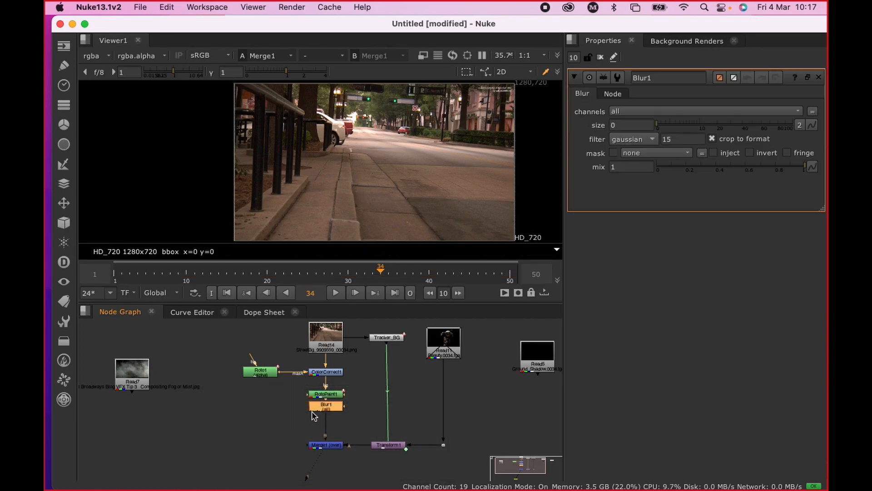
click(323, 418)
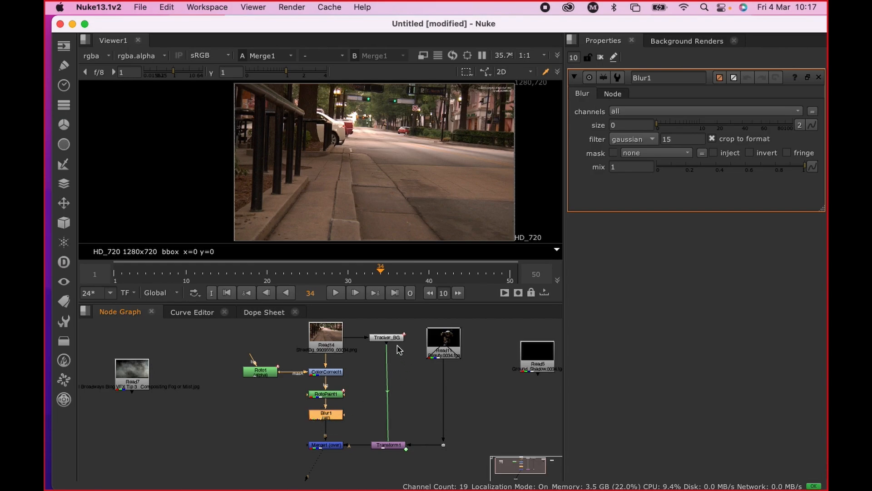
drag(386, 337, 390, 337)
Step: Try varying the size of Blur1 on the street background and return it to 0
scroll(362, 380, up, 5)
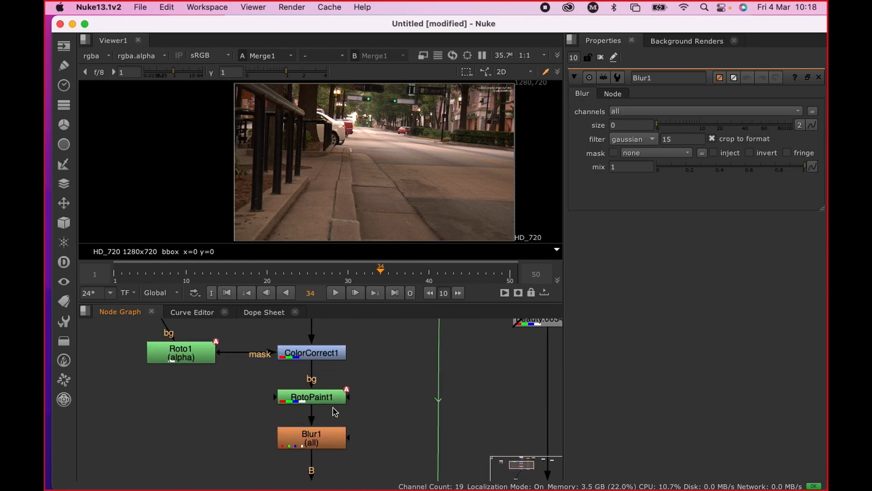
middle_drag(333, 412, 326, 379)
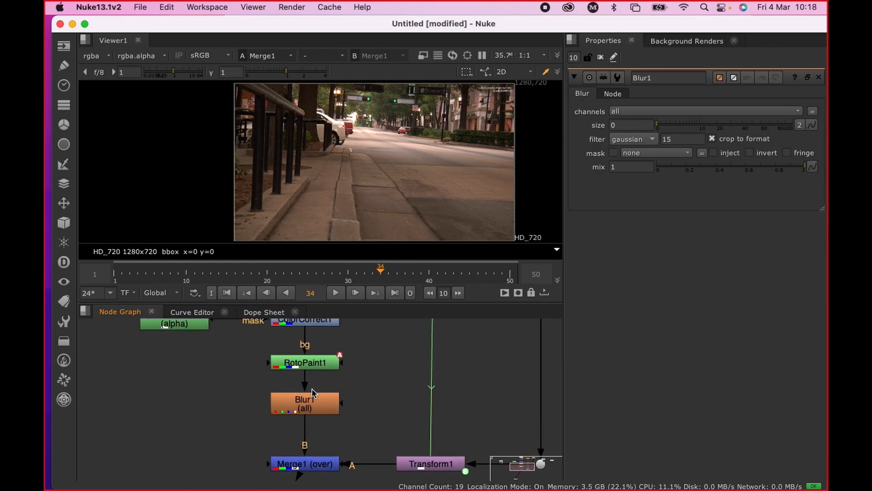
click(318, 412)
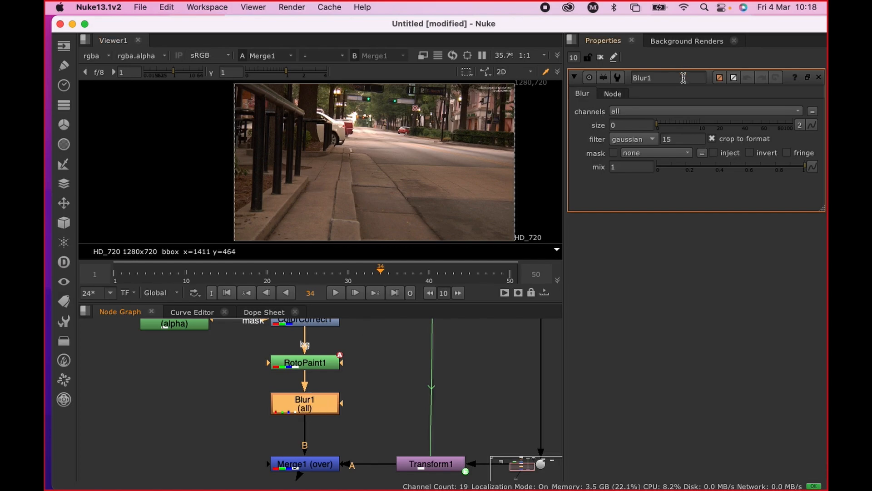
mouse_move(664, 127)
mouse_down()
mouse_move(740, 136)
mouse_move(639, 127)
mouse_move(685, 121)
mouse_move(714, 132)
mouse_move(656, 129)
mouse_up()
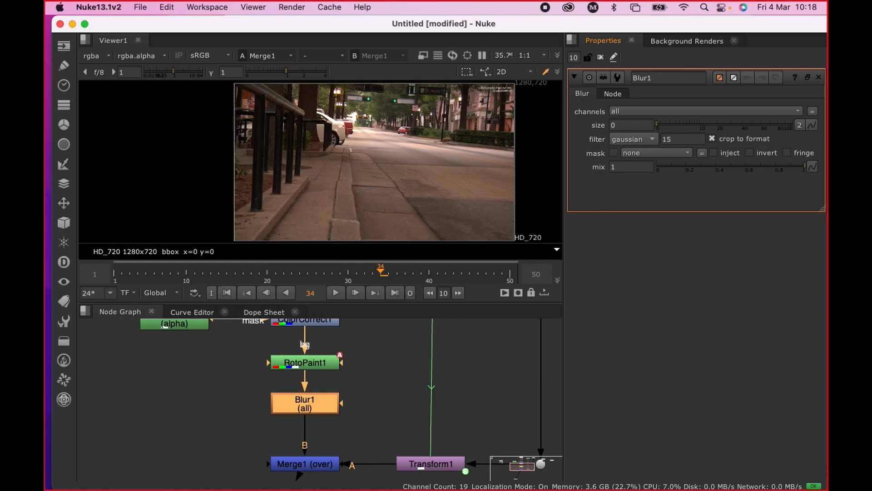
scroll(322, 227, down, 2)
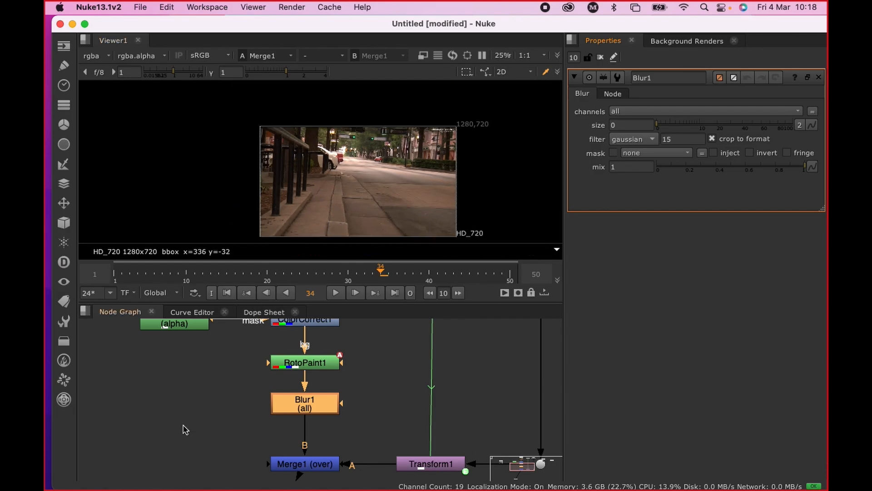
Step: Add an unconnected Roto node and place it beside Blur1, level with it on its mask side
click(150, 422)
key(Tab)
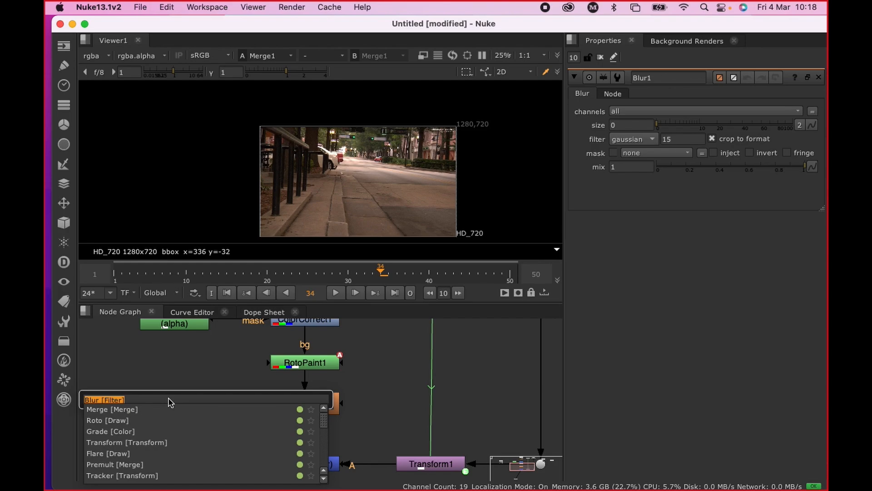
text(r)
click(112, 420)
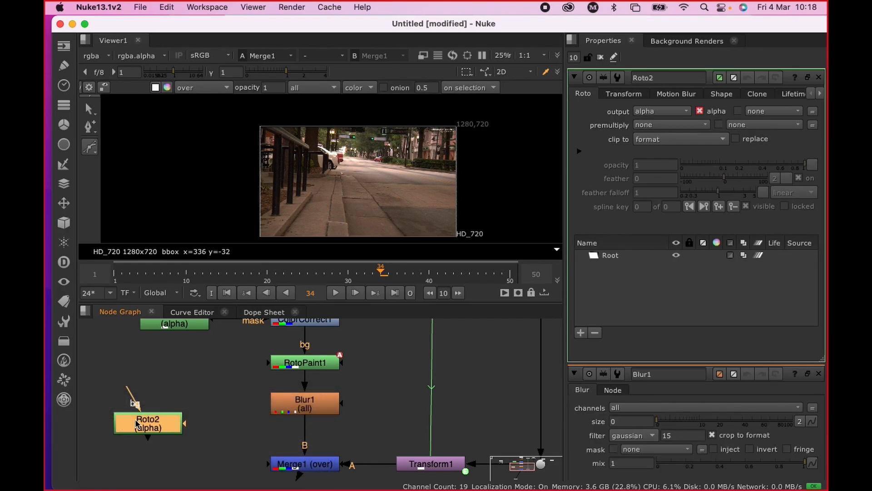
drag(136, 423, 151, 408)
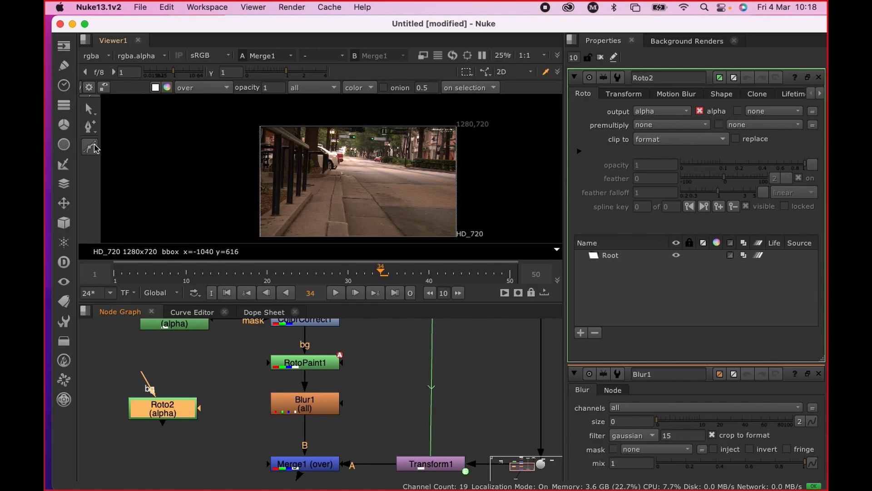
Step: Draw a closed Bezier shape in Roto2 around the upper part of the street frame, its lower edge crossing the road near mid-height
drag(90, 146, 127, 148)
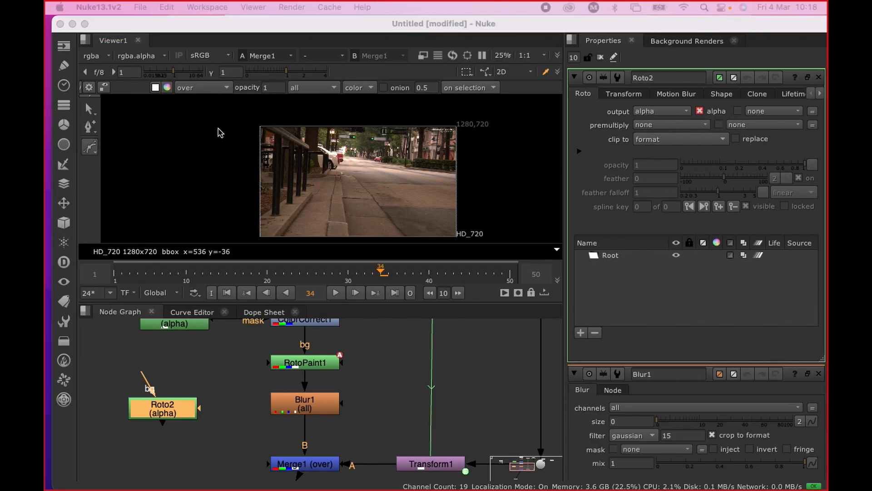
click(85, 151)
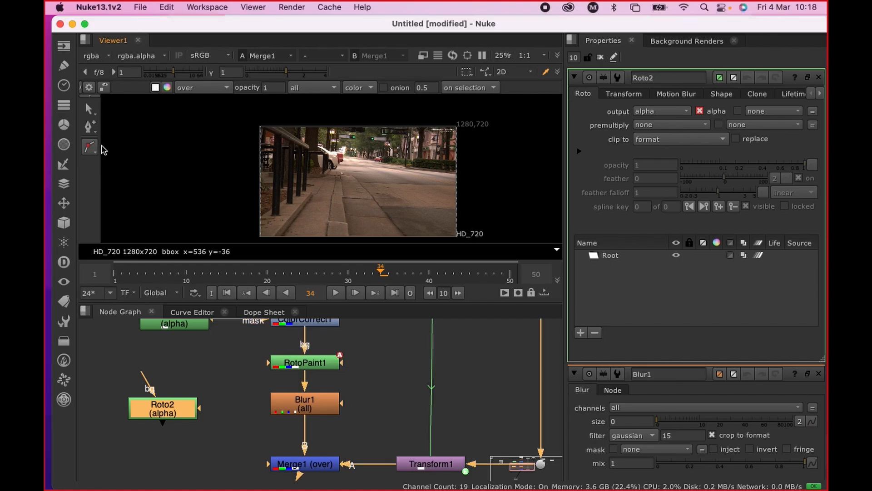
drag(90, 148, 213, 141)
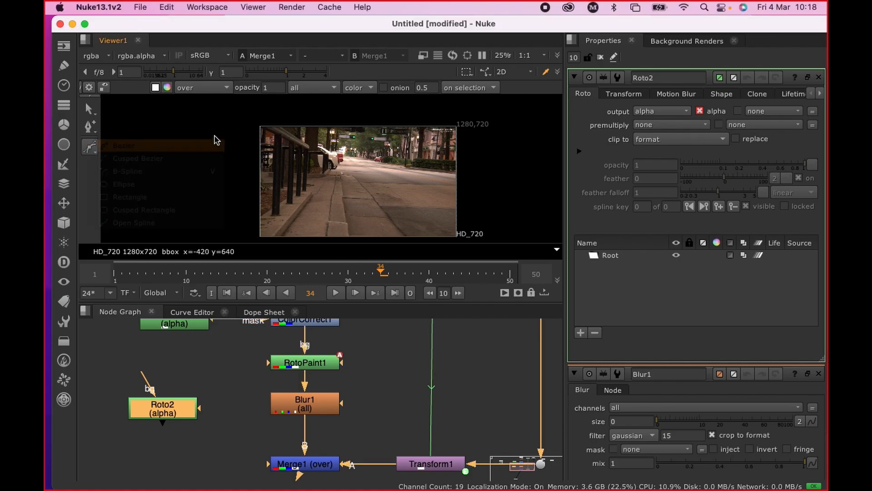
click(256, 123)
click(271, 166)
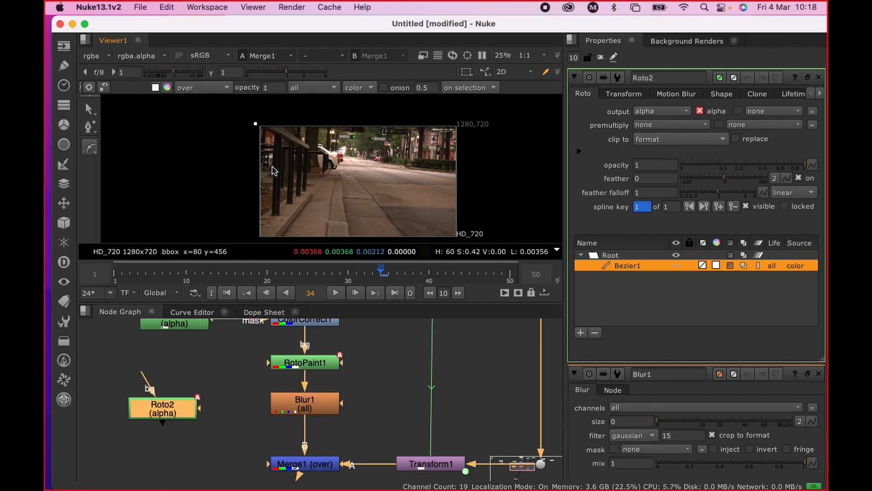
click(326, 184)
click(361, 186)
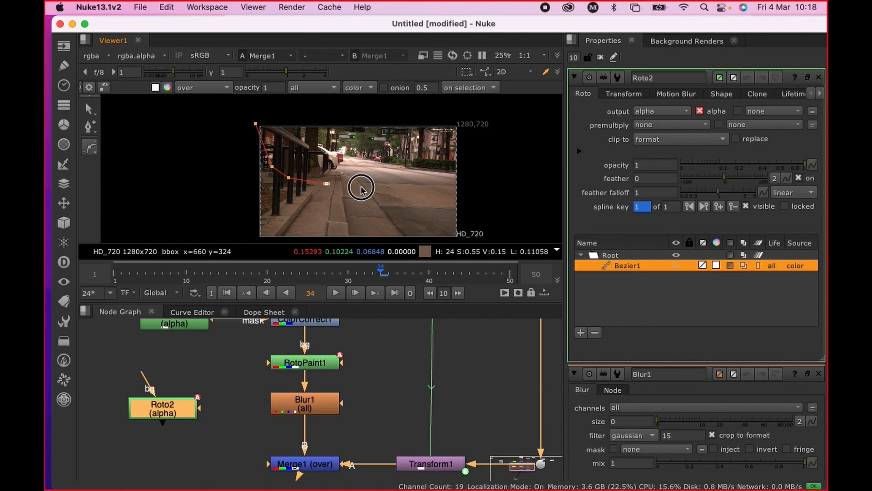
click(405, 184)
click(449, 180)
drag(478, 169, 483, 161)
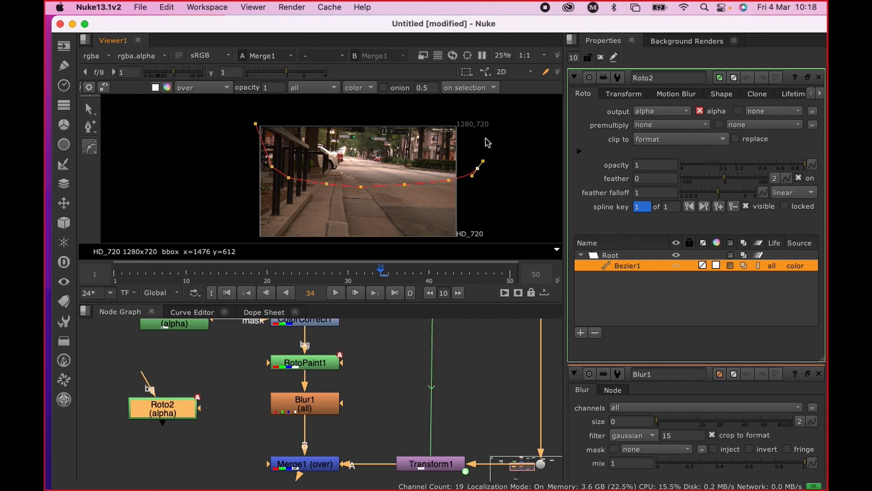
click(480, 123)
click(468, 117)
click(424, 111)
click(348, 113)
click(273, 115)
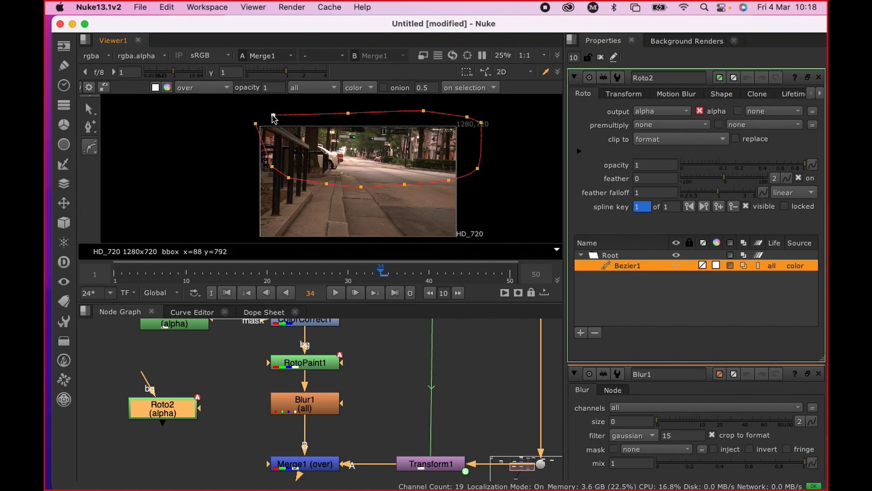
click(255, 123)
Step: Pull a feather edge outward along the lower points of the Roto2 shape and smooth those points
drag(211, 148, 510, 223)
scroll(493, 192, up, 3)
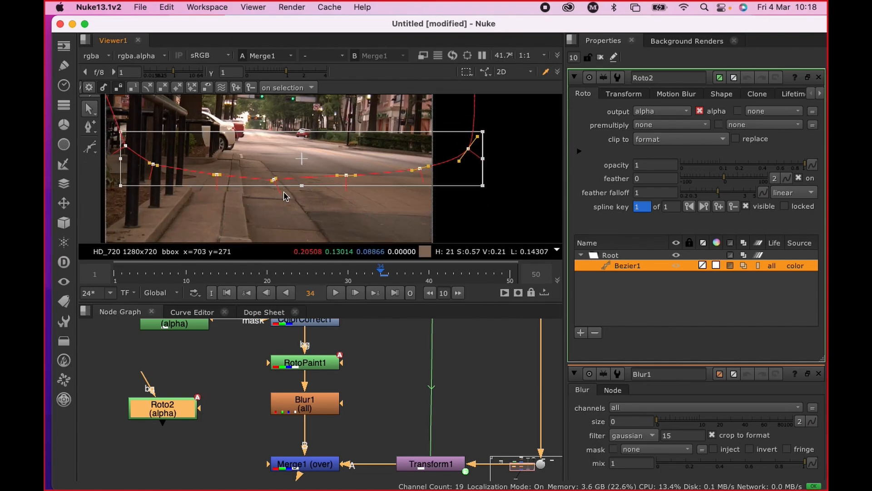
mouse_move(280, 192)
super+mouse_down()
mouse_move(282, 214)
mouse_move(277, 201)
super+mouse_up()
click(214, 194)
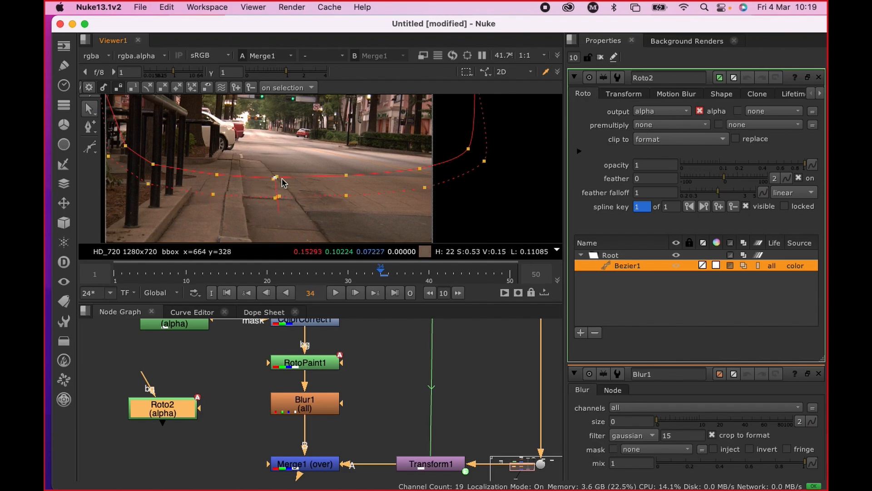
scroll(418, 190, down, 3)
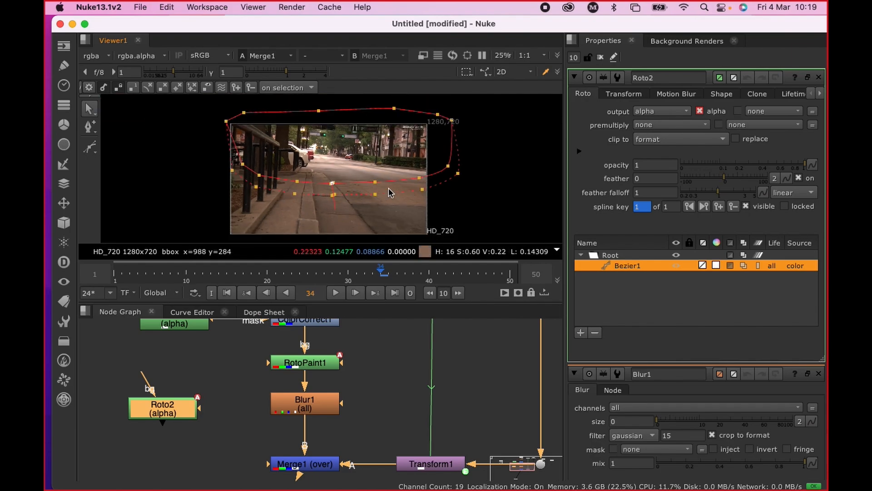
click(422, 189)
drag(436, 163, 204, 227)
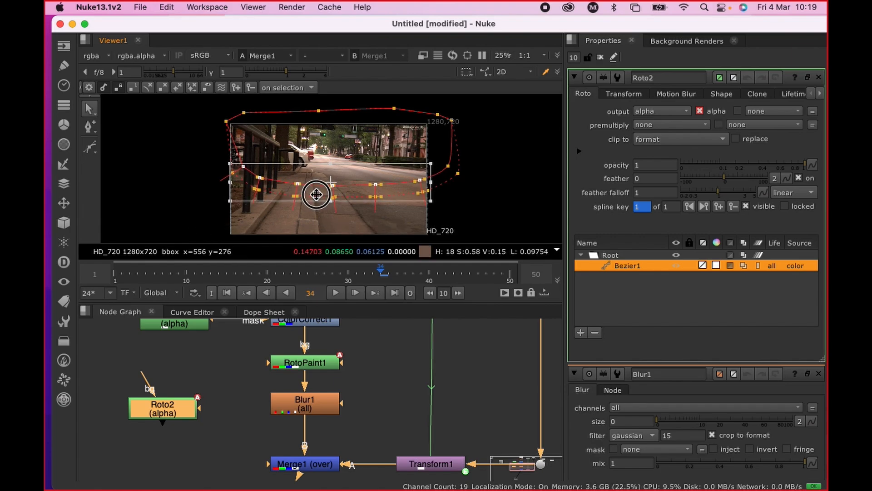
click(497, 135)
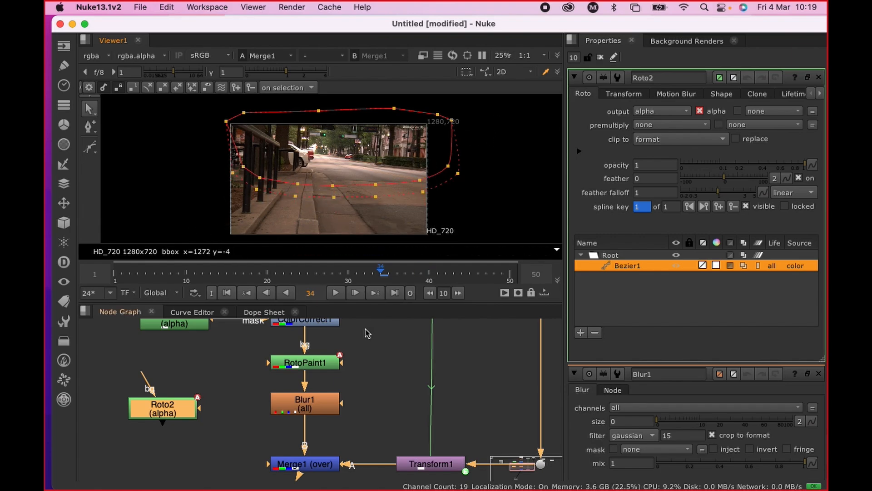
Step: Connect the Blur1 mask input to Roto2 and set the blur size to 6
drag(341, 402, 186, 402)
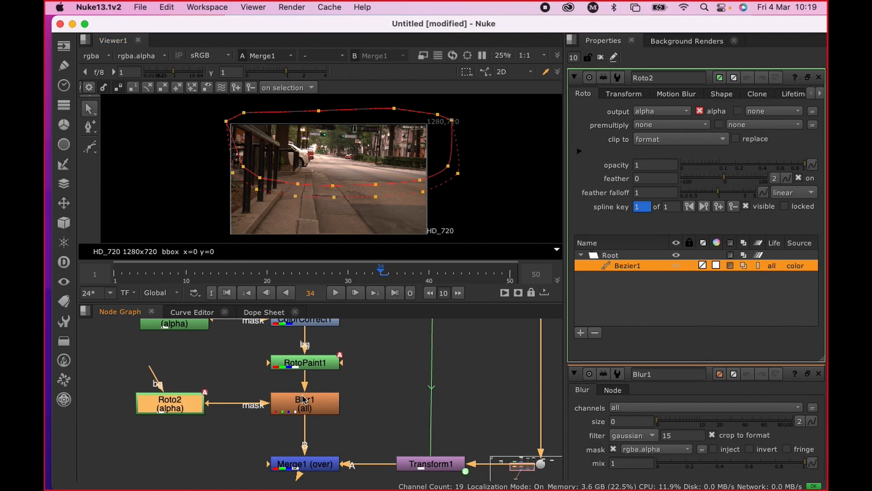
click(323, 399)
drag(664, 126, 713, 127)
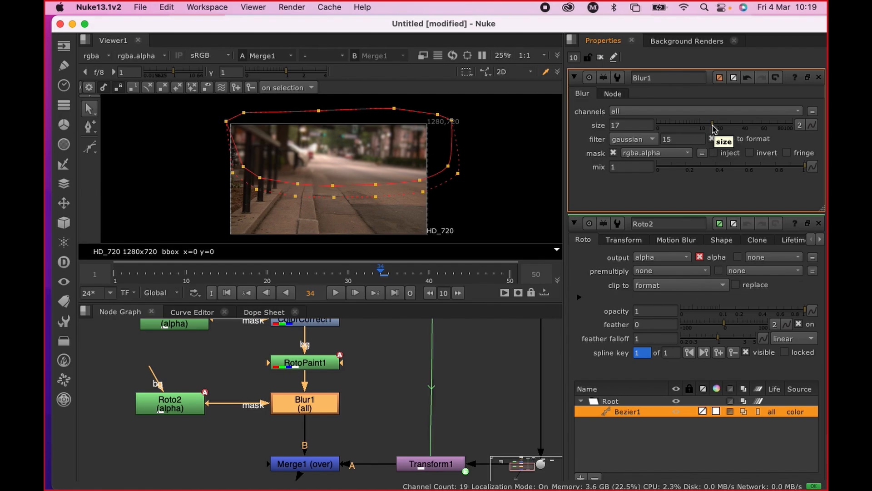
drag(713, 123, 691, 125)
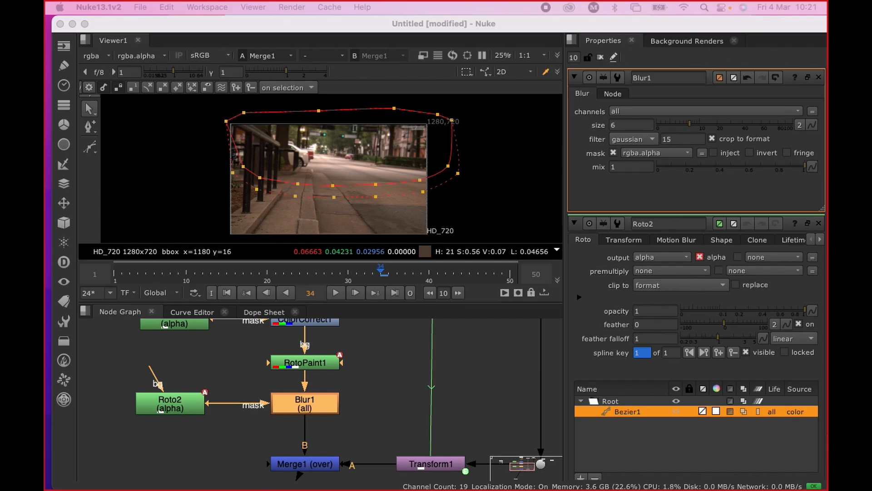
Step: Close all open node properties and re-enable the Read11 robot render
scroll(395, 386, down, 4)
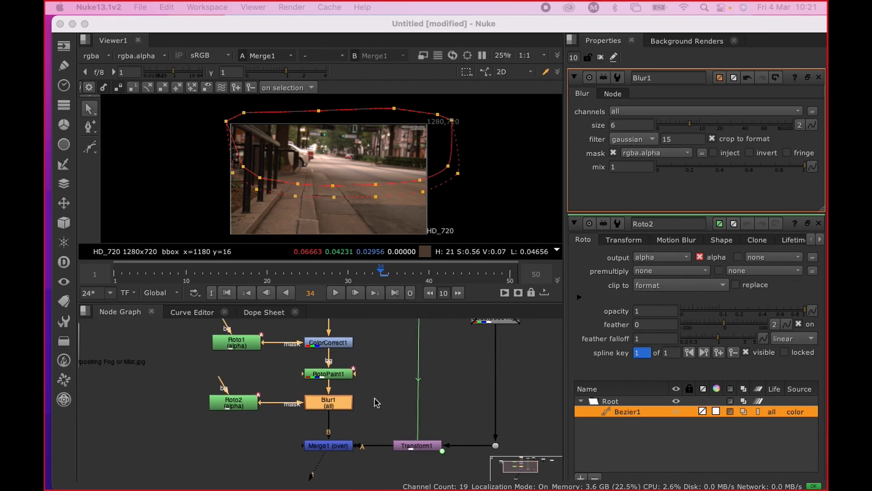
click(600, 58)
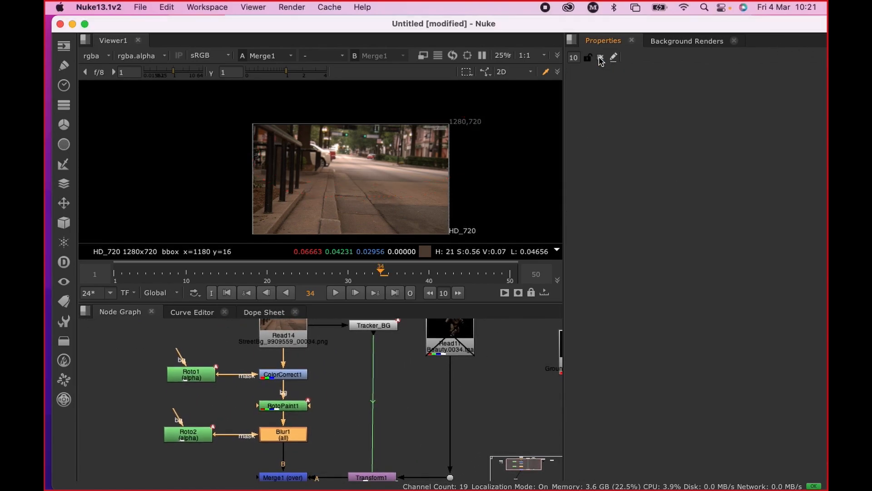
scroll(423, 143, down, 1)
scroll(413, 144, up, 1)
middle_drag(407, 149, 358, 129)
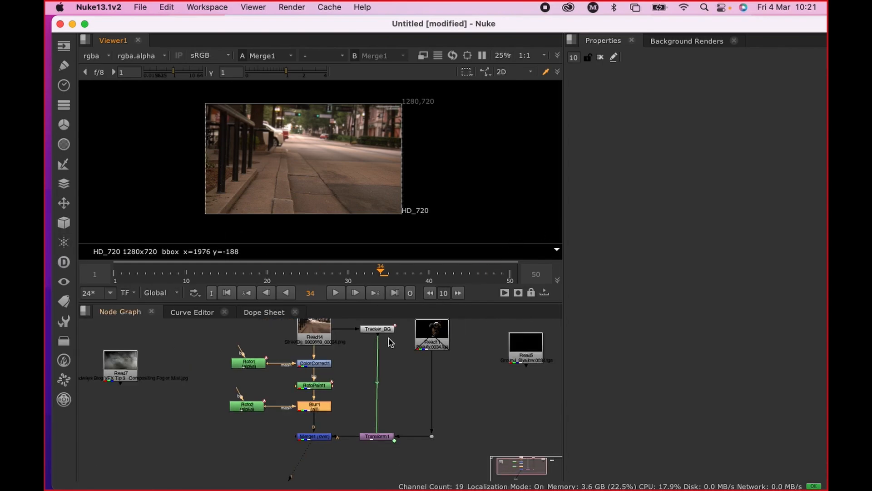
scroll(391, 339, down, 3)
click(432, 341)
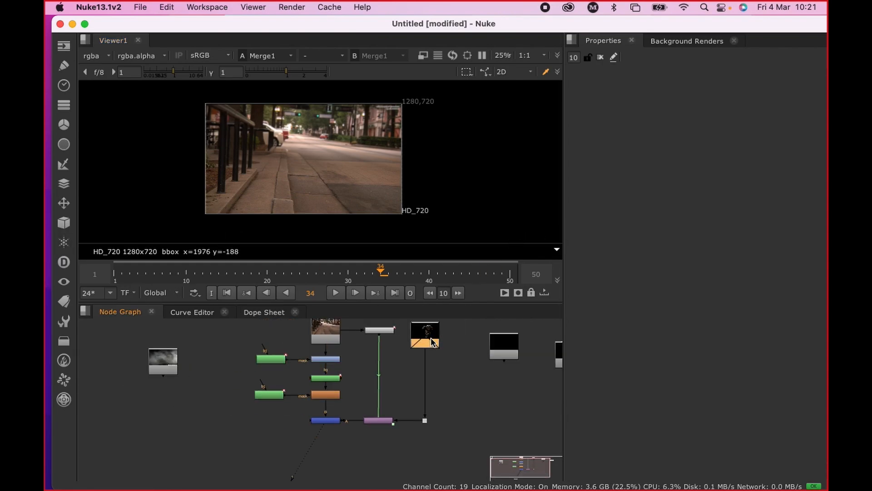
Step: Go to frame 1, view the robot close up and set the Blur1 size to 5.5
scroll(330, 165, up, 3)
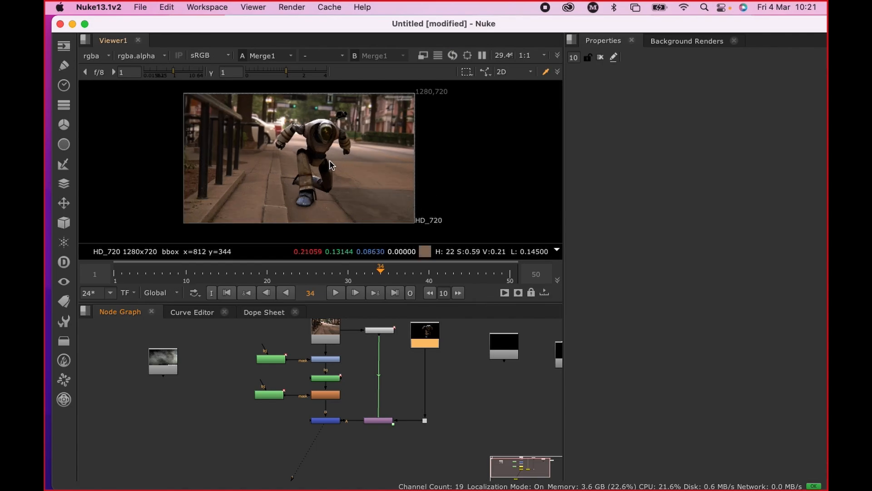
scroll(330, 164, down, 2)
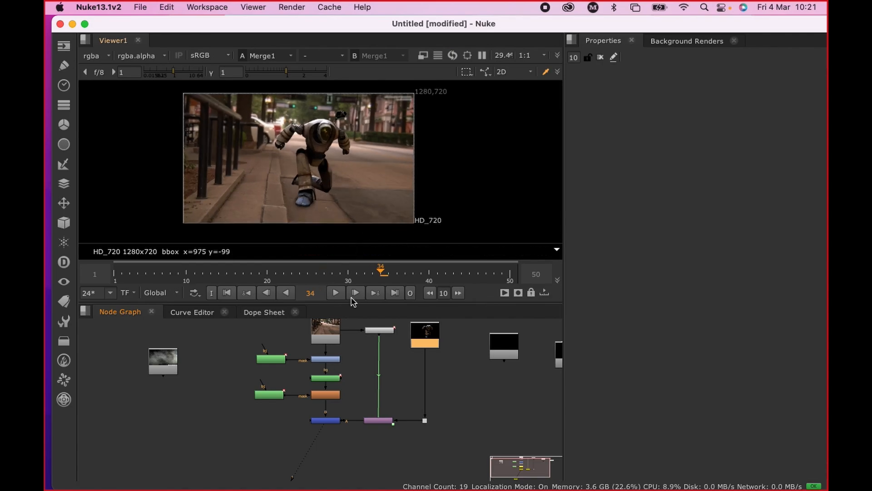
drag(376, 273, 115, 272)
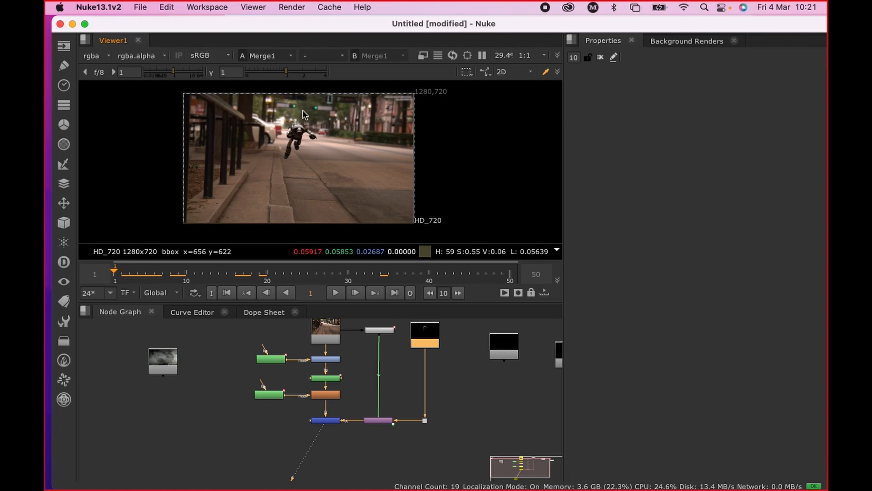
key(f)
scroll(298, 132, up, 1)
middle_drag(282, 163, 332, 128)
scroll(336, 355, up, 2)
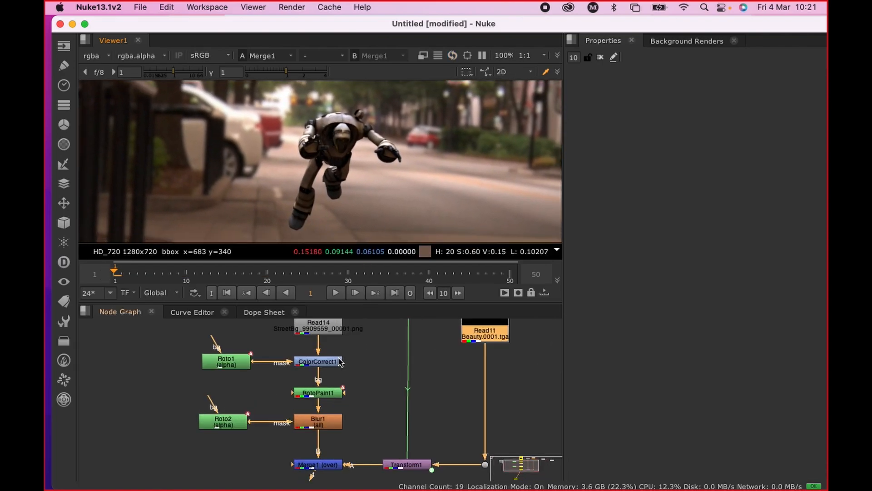
click(328, 419)
mouse_move(689, 125)
mouse_down()
mouse_move(680, 129)
mouse_move(689, 130)
mouse_up()
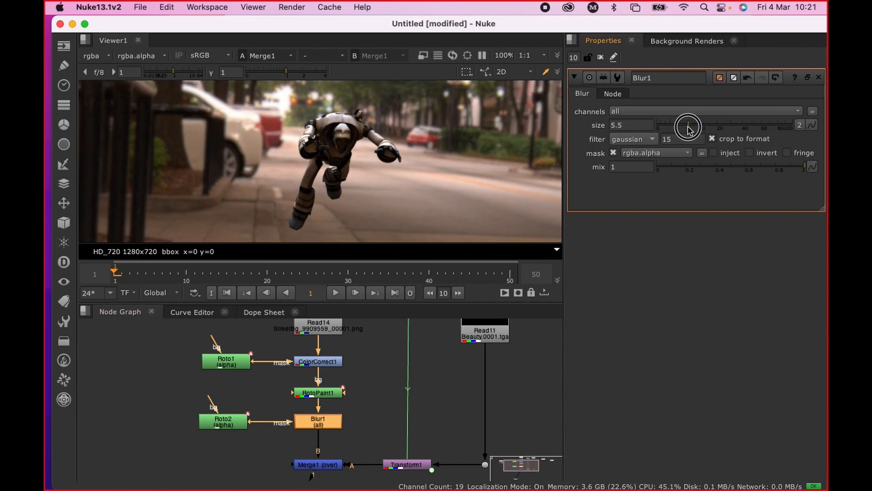
Step: Compare the robot with the blurred street background at frame 1, close up and in the wider frame
scroll(332, 177, down, 3)
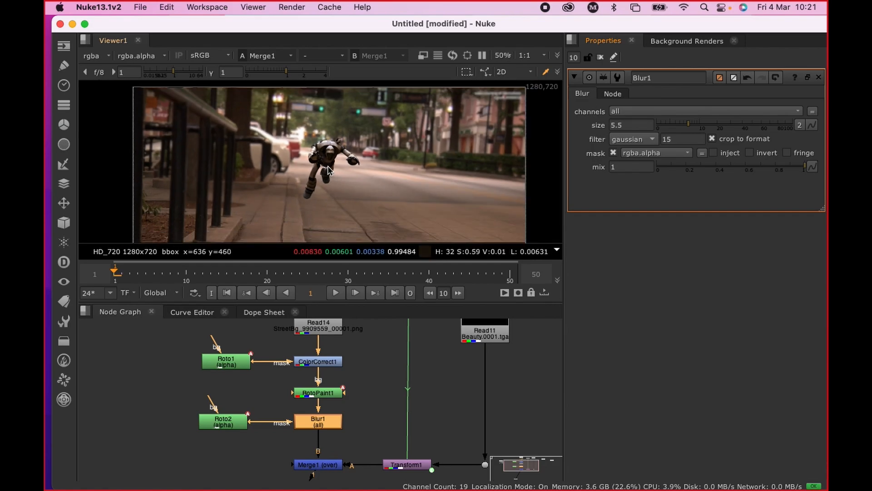
scroll(327, 169, up, 2)
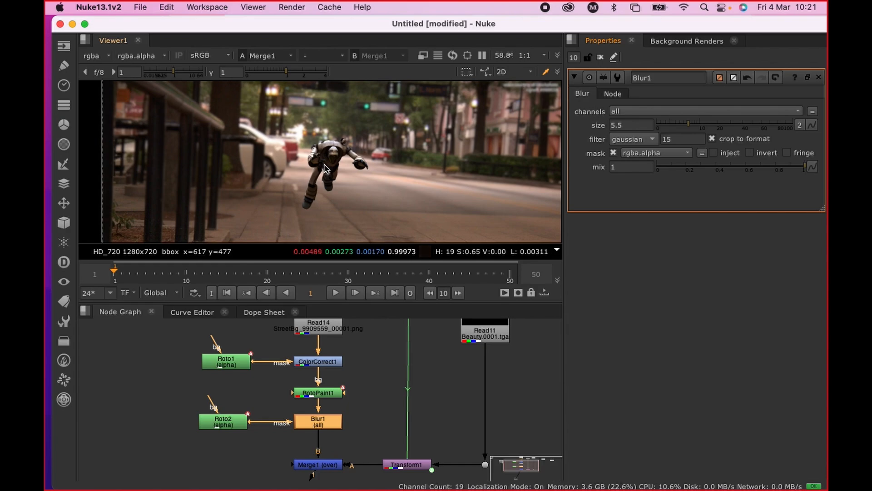
scroll(327, 168, down, 5)
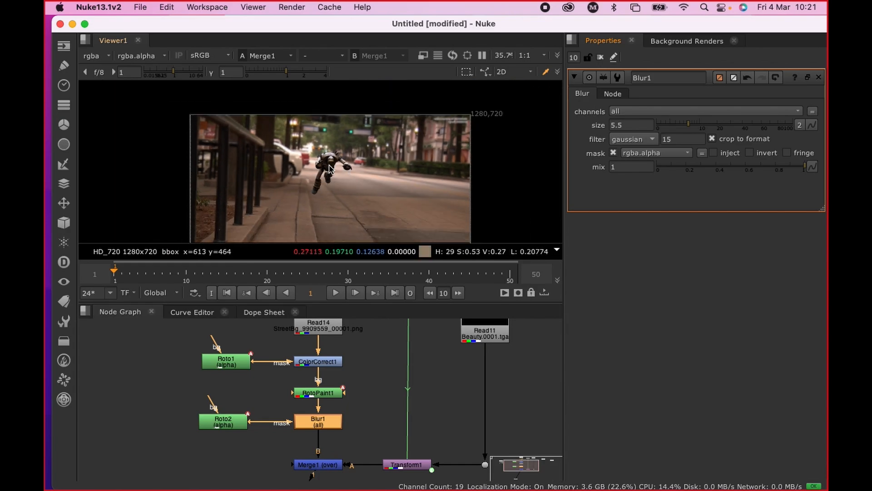
scroll(329, 171, up, 3)
scroll(327, 177, down, 3)
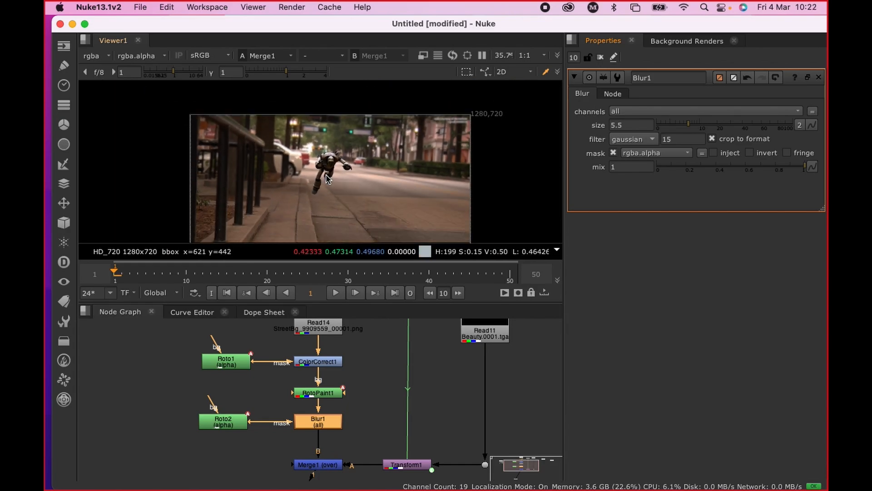
scroll(377, 212, up, 1)
Step: Insert a Blur node directly below the Read11 robot render, before its connection to Transform1
scroll(507, 347, down, 3)
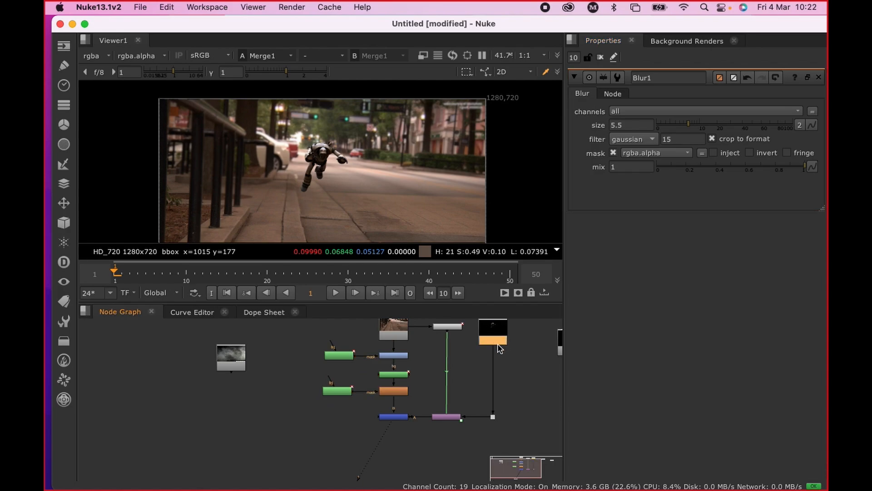
scroll(495, 342, up, 3)
mouse_move(496, 346)
mouse_down()
mouse_move(496, 379)
mouse_move(494, 349)
mouse_up()
drag(485, 429, 494, 345)
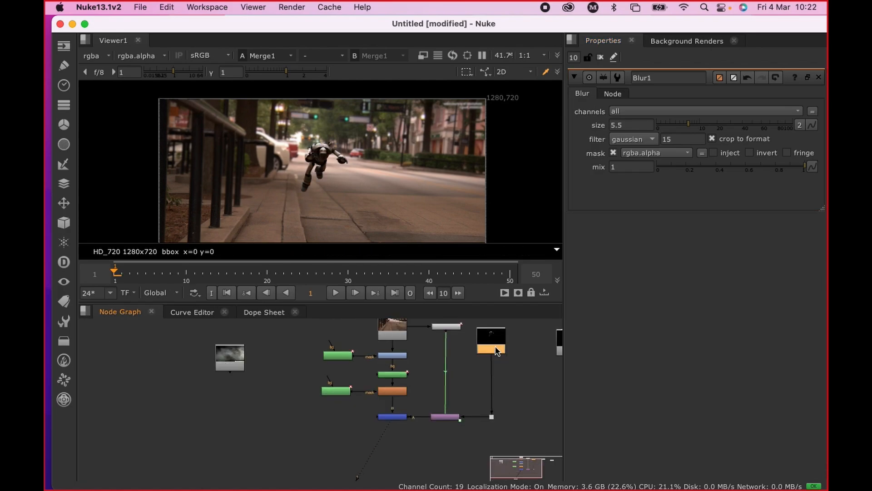
scroll(492, 346, up, 1)
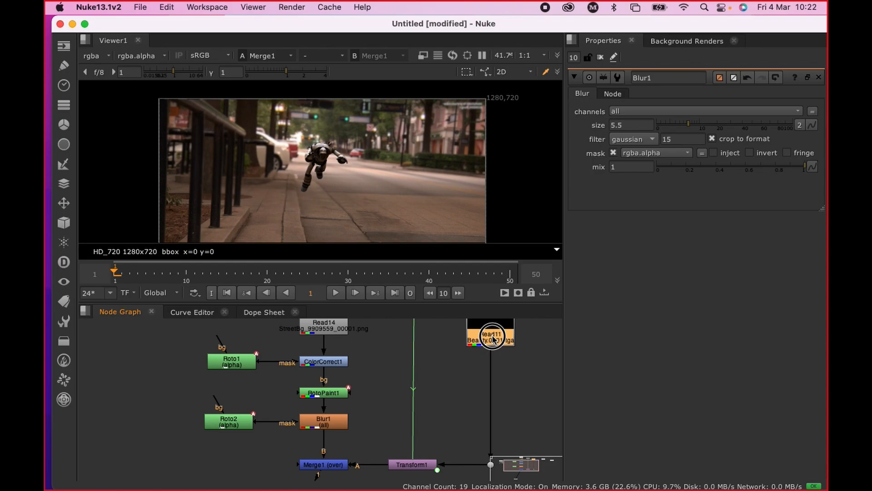
key(Tab)
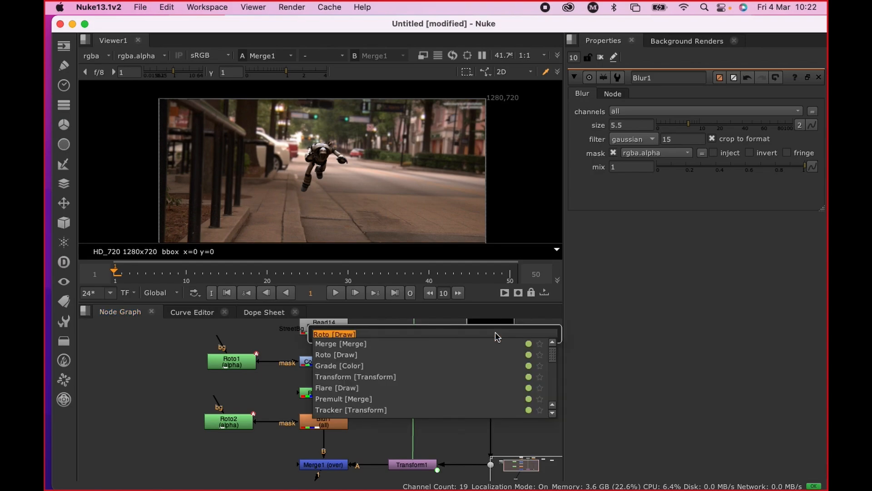
text(b)
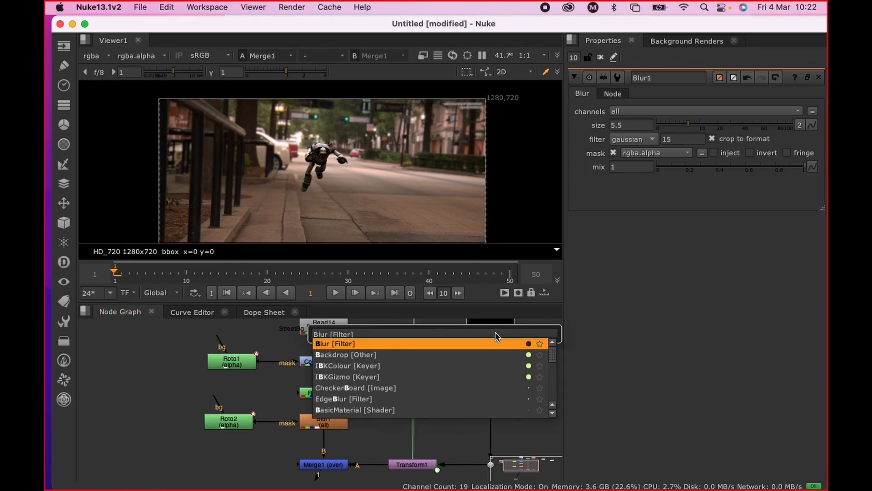
key(Return)
drag(501, 361, 502, 367)
Step: Set the Blur2 size to 1.2 on the robot, checking it close up and in the full frame
scroll(301, 150, up, 4)
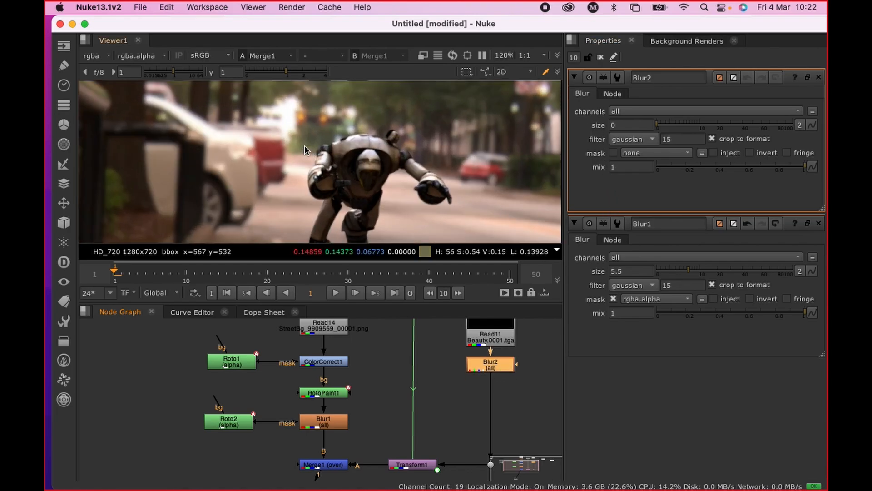
scroll(350, 146, up, 2)
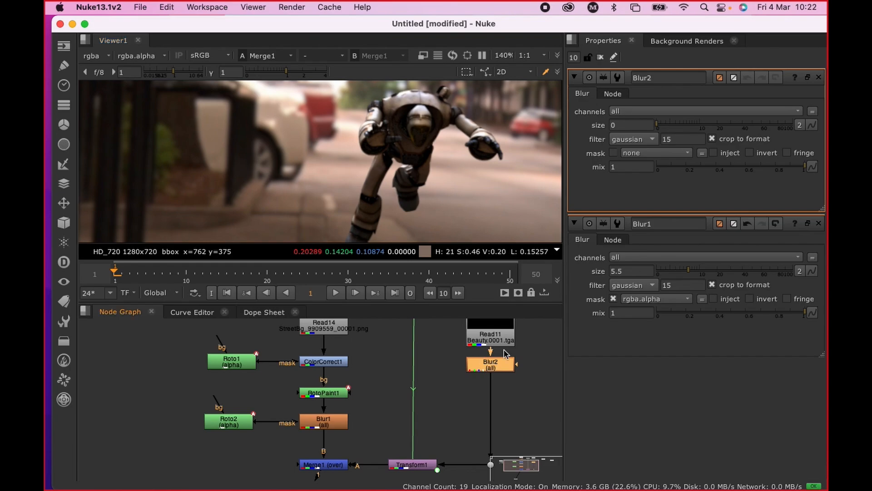
mouse_move(663, 126)
mouse_down()
mouse_move(691, 124)
mouse_move(676, 129)
mouse_up()
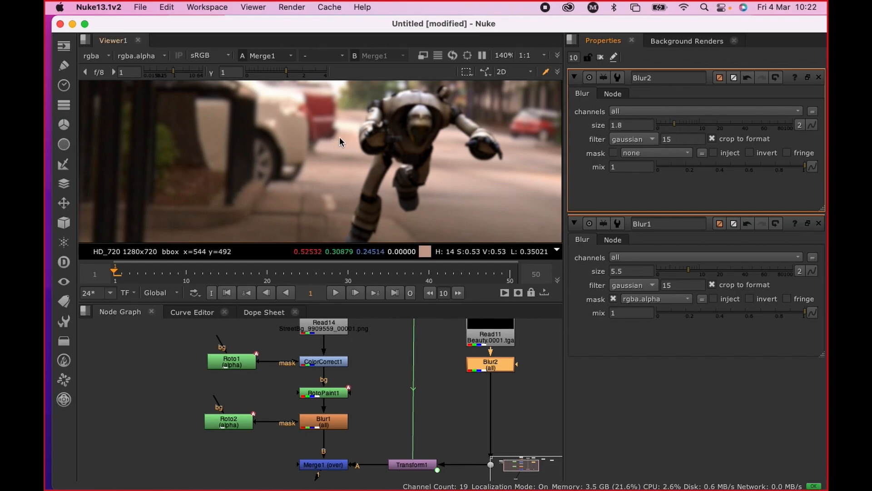
scroll(365, 141, down, 2)
scroll(370, 144, up, 4)
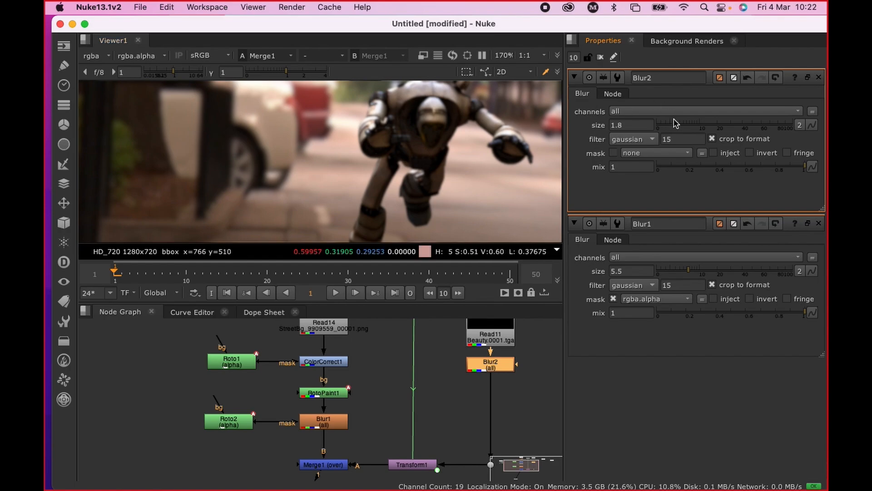
drag(674, 123, 671, 124)
scroll(416, 153, down, 8)
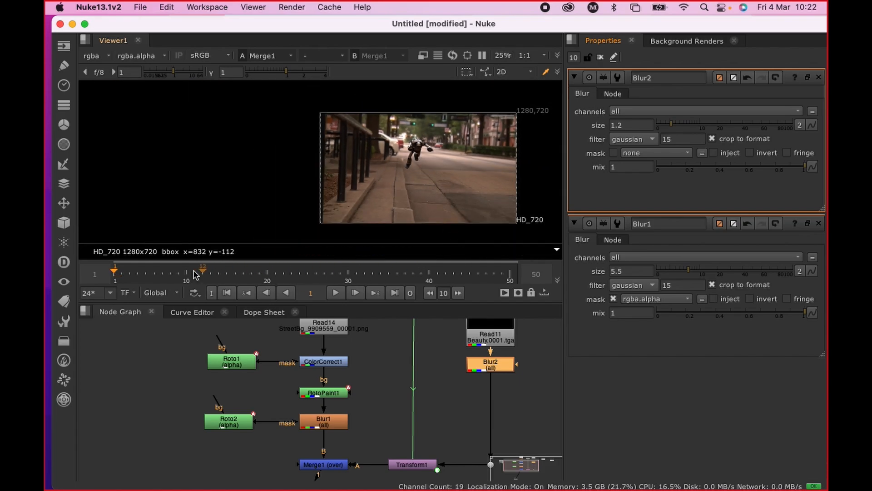
mouse_move(132, 272)
mouse_down()
mouse_move(505, 272)
mouse_move(117, 277)
mouse_up()
Step: Reopen the Blur1 properties and set the background blur size to 9
click(321, 420)
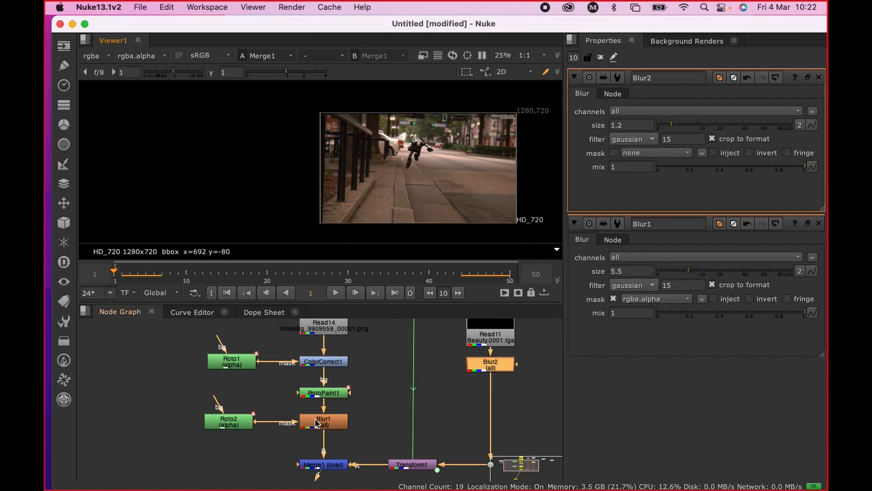
double_click(316, 421)
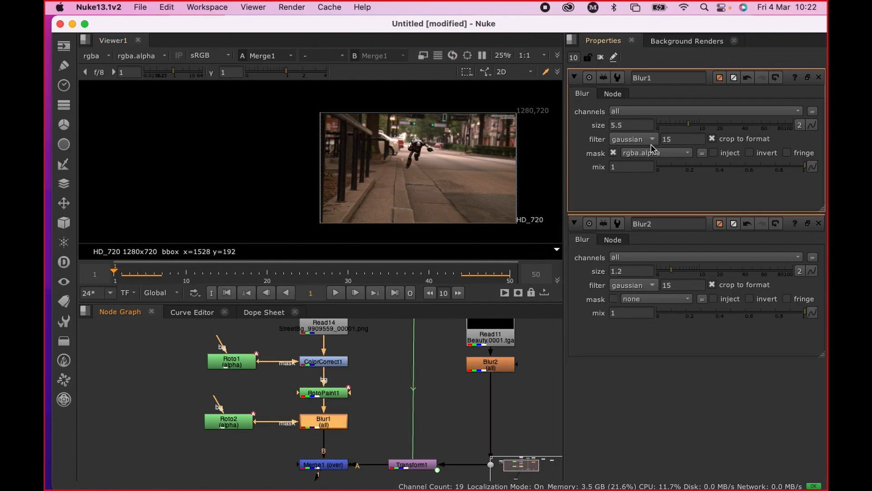
click(697, 123)
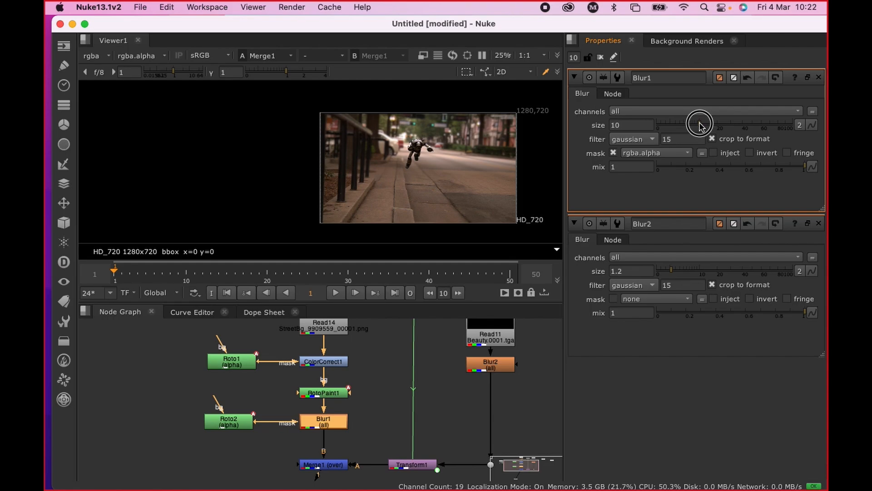
drag(699, 124, 696, 123)
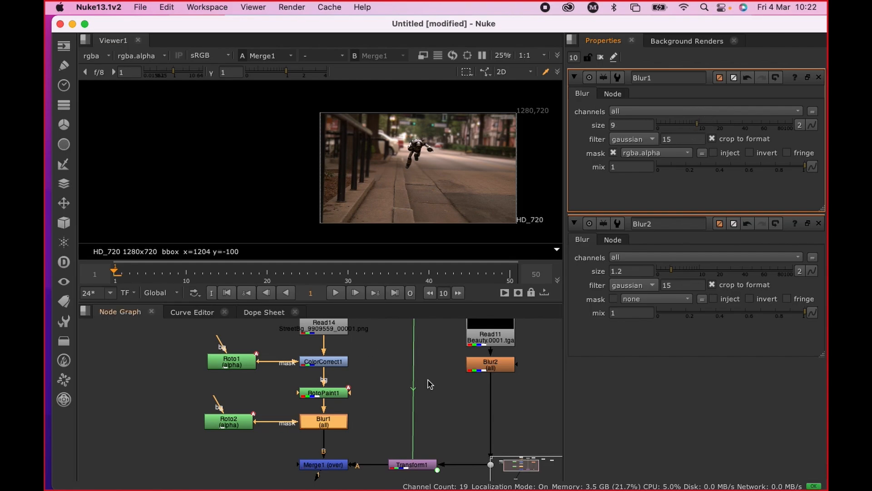
Step: Reopen the Blur2 properties and raise the robot's blur size to 6, judging it against the background
double_click(485, 363)
scroll(475, 105, up, 5)
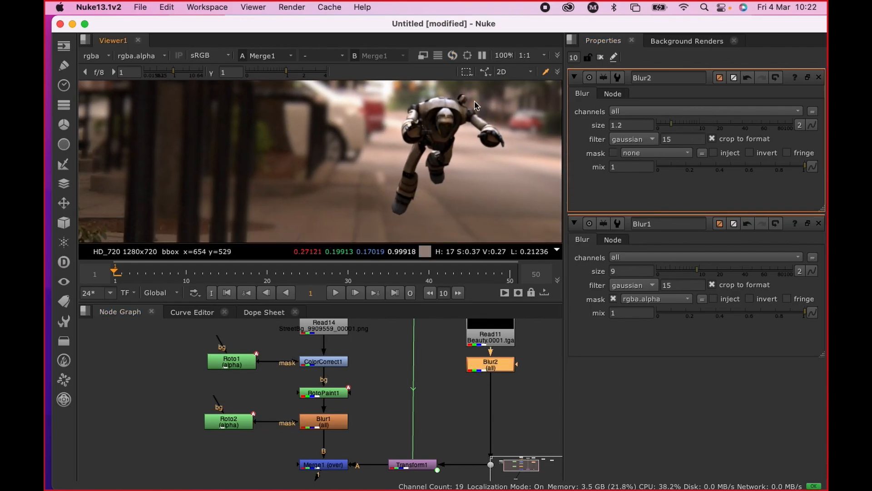
click(675, 124)
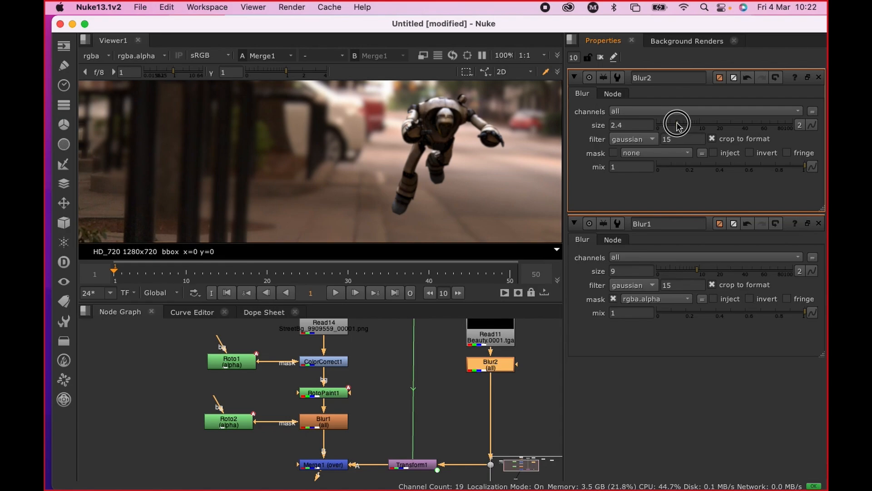
drag(677, 124, 680, 127)
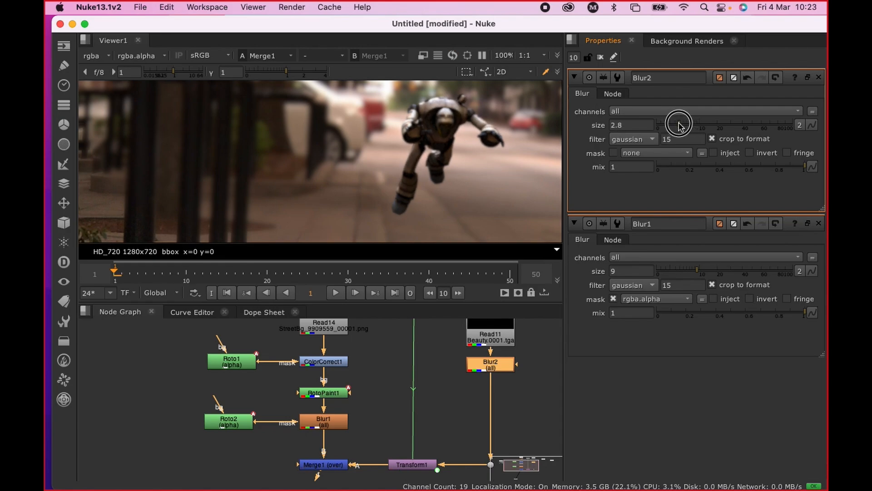
scroll(436, 150, down, 5)
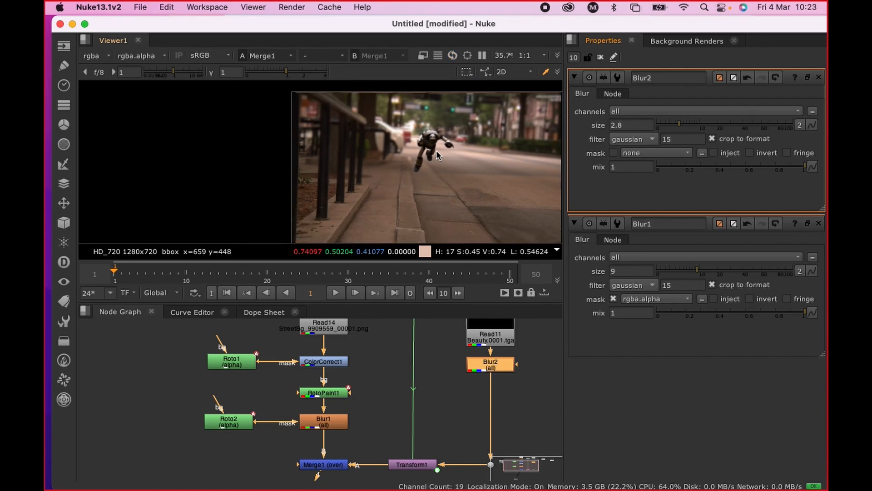
drag(680, 125, 689, 125)
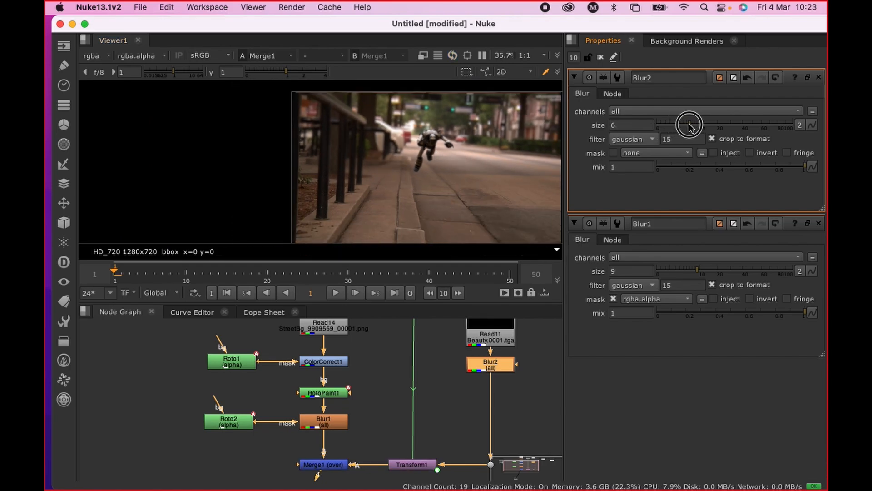
Step: Play the composite to check the blurred robot in motion, stop playback and return to frame 1
scroll(452, 150, down, 3)
middle_drag(337, 165, 341, 167)
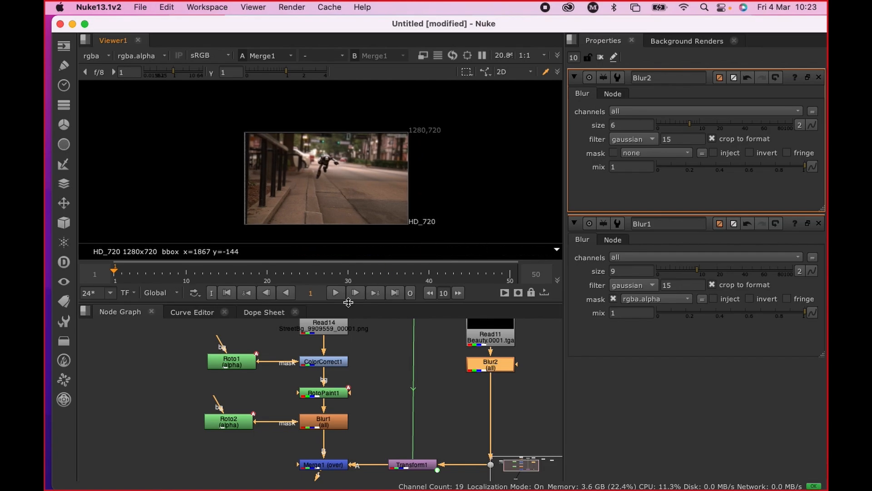
click(336, 294)
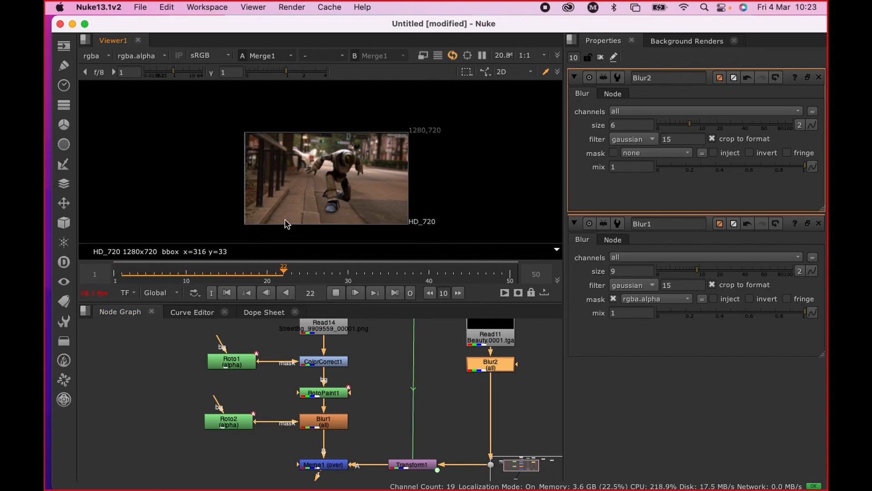
scroll(345, 181, up, 5)
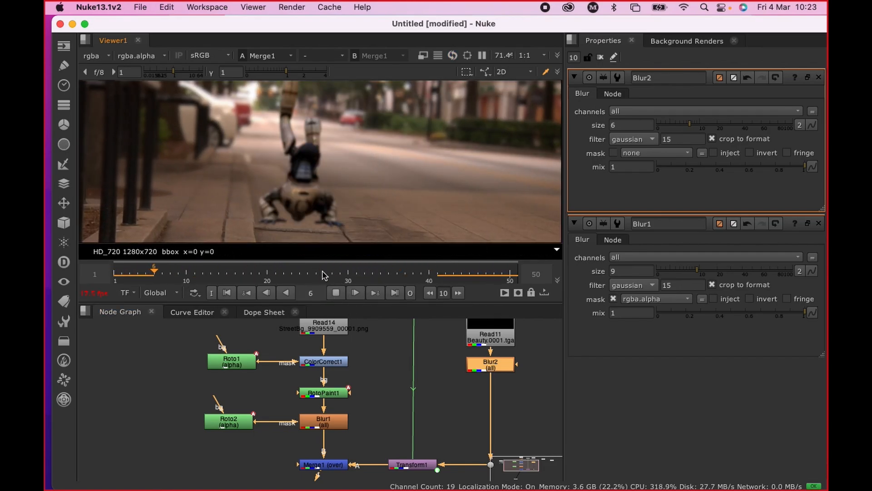
click(336, 293)
drag(123, 275, 114, 279)
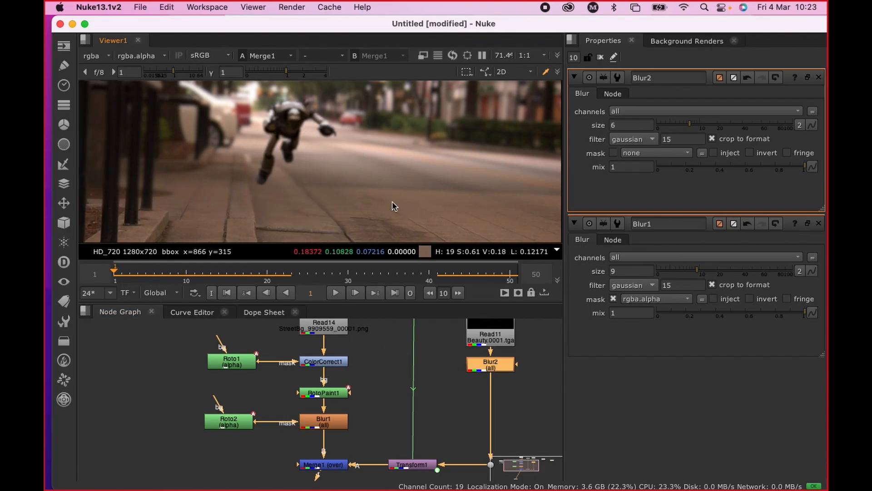
Step: Open Roto2 and adjust the feather points along Bezier1's left and lower edges at frame 1 to soften the blur mask's transition
scroll(323, 346, down, 3)
double_click(330, 393)
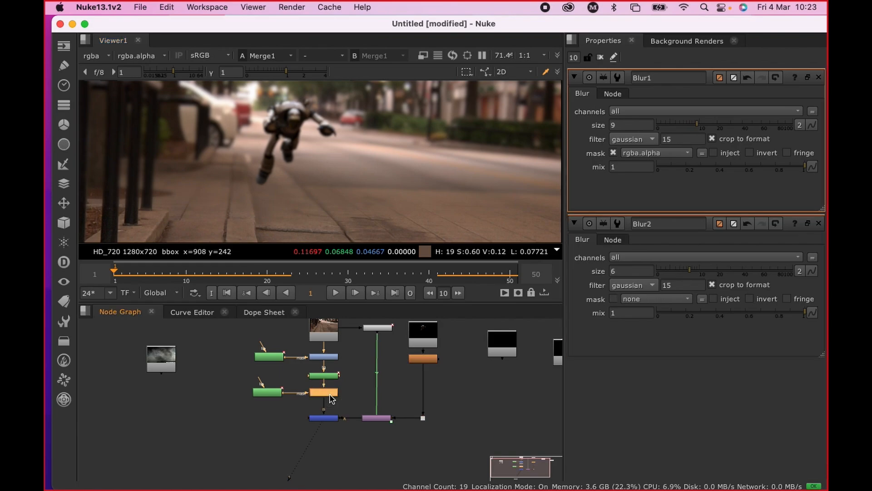
scroll(314, 179, down, 4)
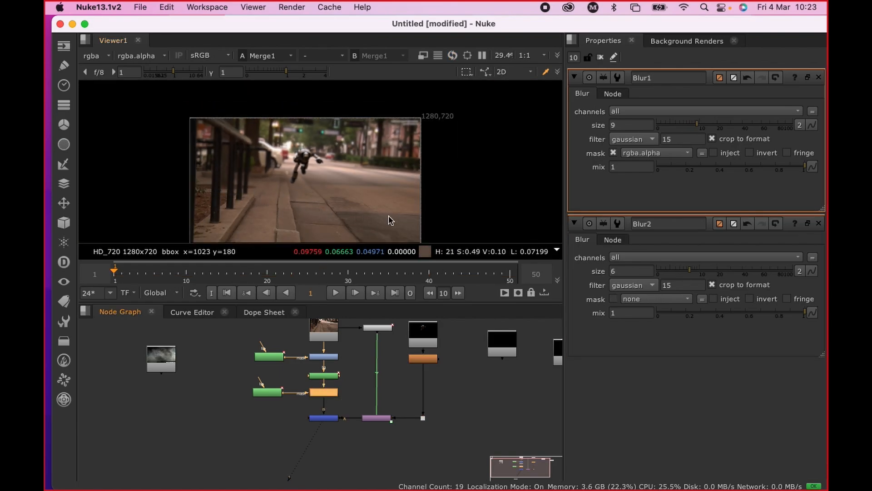
double_click(268, 392)
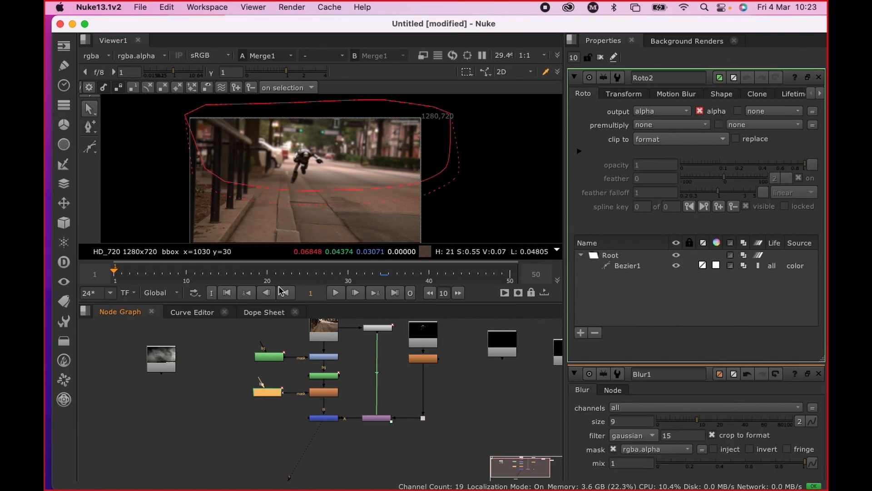
click(222, 195)
drag(193, 176, 186, 176)
click(267, 203)
drag(266, 204, 362, 206)
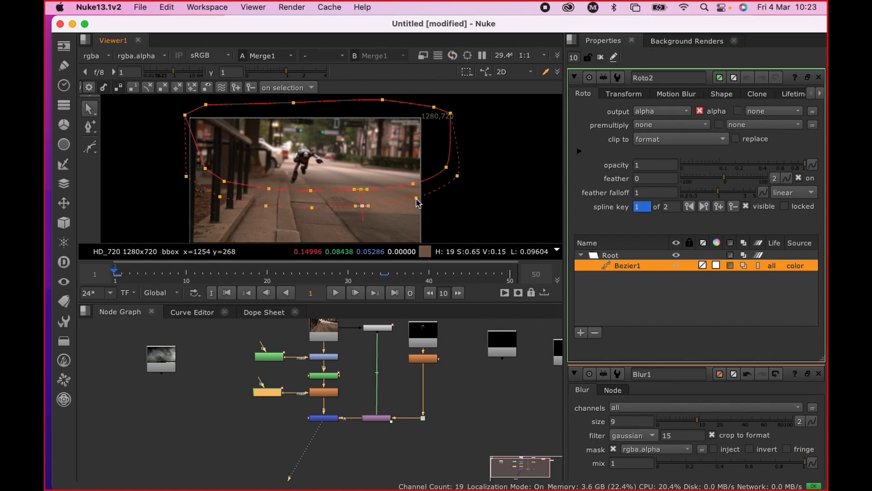
drag(416, 197, 418, 203)
Step: Select the Blur2 node and examine the robot branch beside the background branch in the node graph
scroll(331, 351, up, 2)
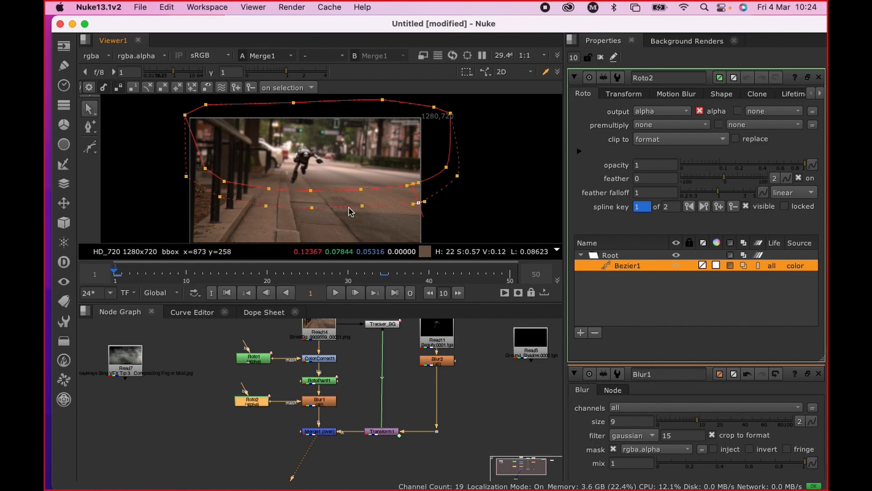
click(437, 364)
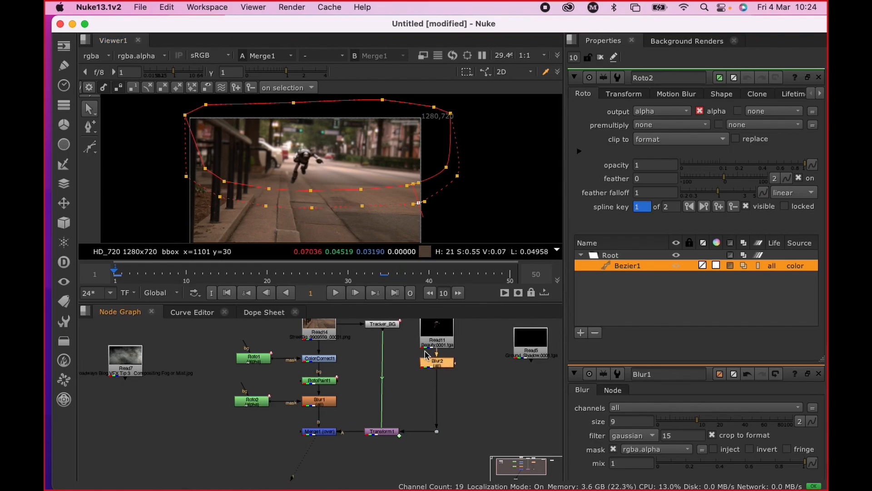
scroll(389, 353, down, 3)
scroll(388, 360, up, 3)
middle_drag(388, 361, 337, 365)
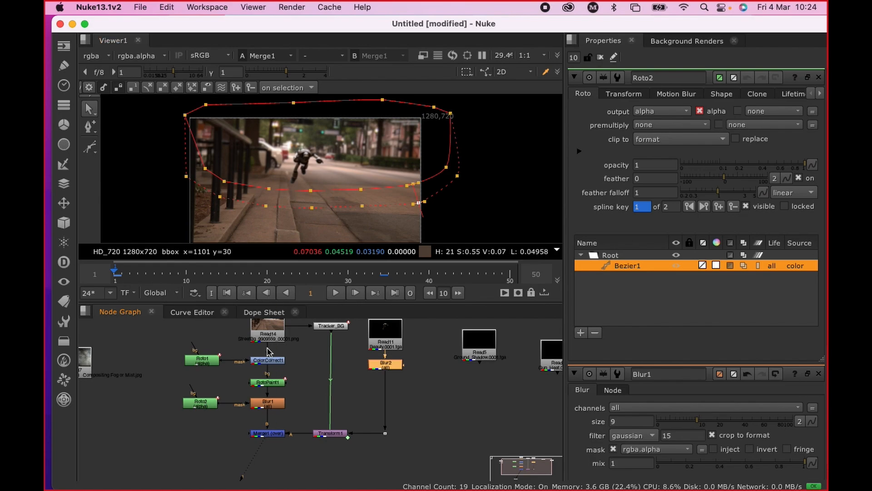
scroll(384, 351, up, 3)
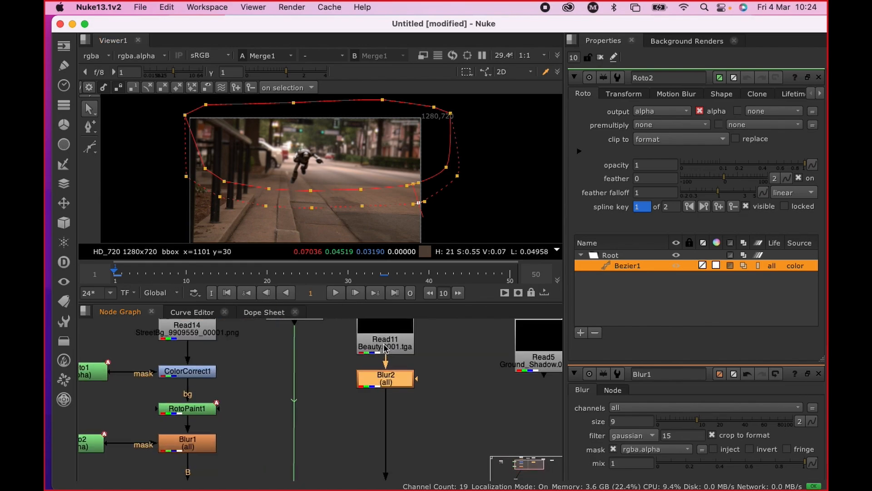
scroll(387, 353, down, 1)
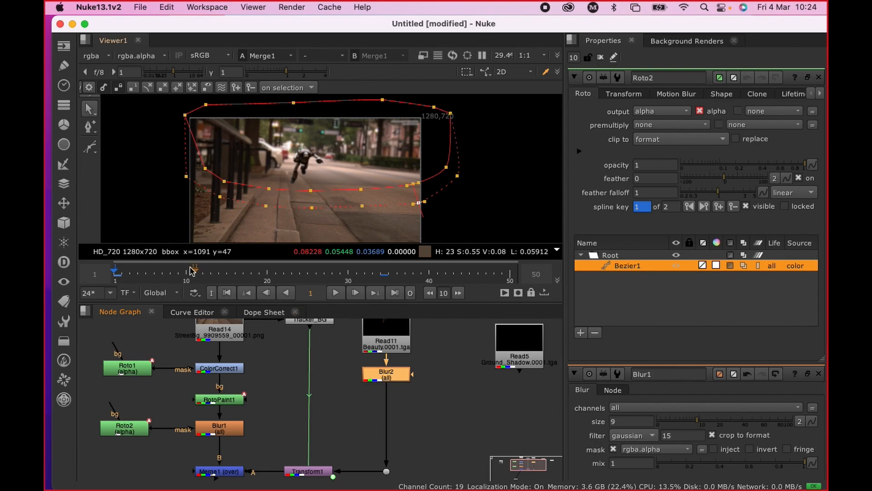
Step: Compare the robot's blur against the street at frame 1 and at frame 12
scroll(297, 173, up, 3)
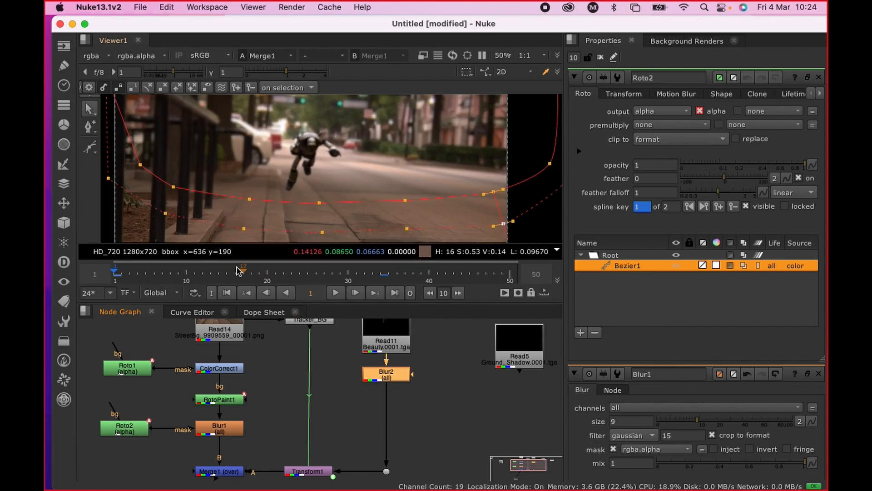
scroll(222, 207, down, 2)
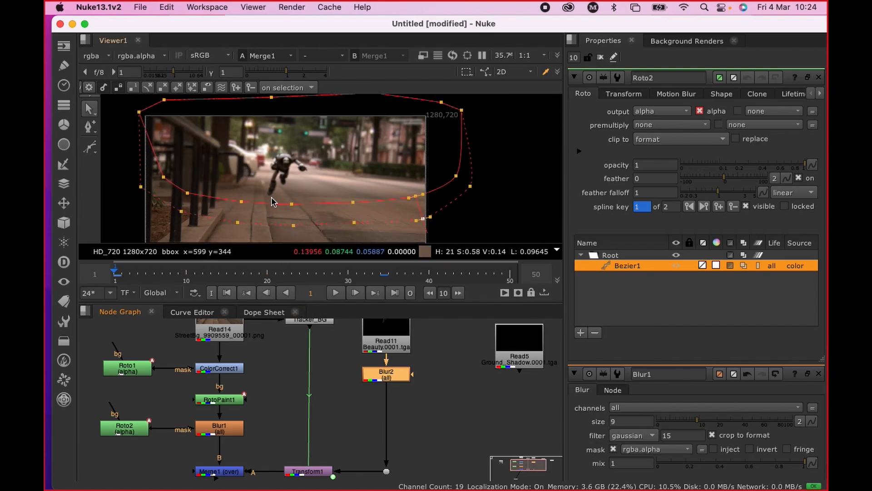
drag(133, 269, 200, 274)
scroll(298, 198, down, 2)
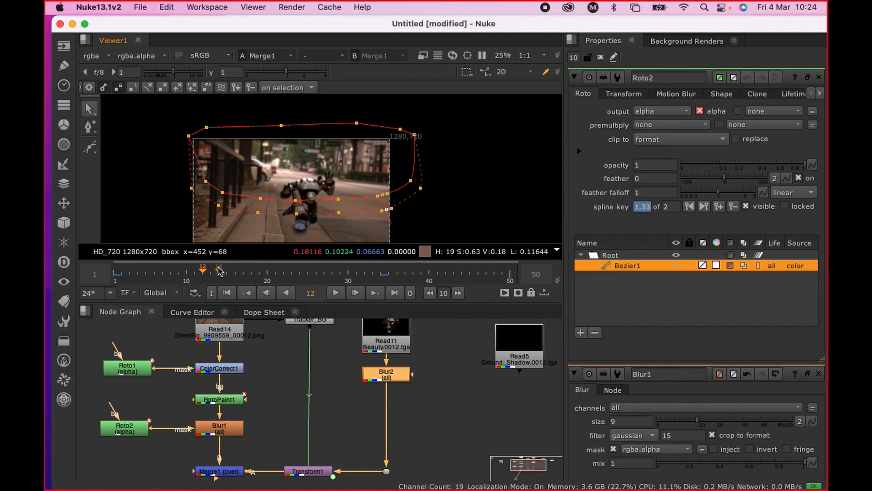
Step: At frame 17, select all of Roto2's Bezier1 points and shift the whole mask shape slightly up and left
drag(203, 275, 240, 274)
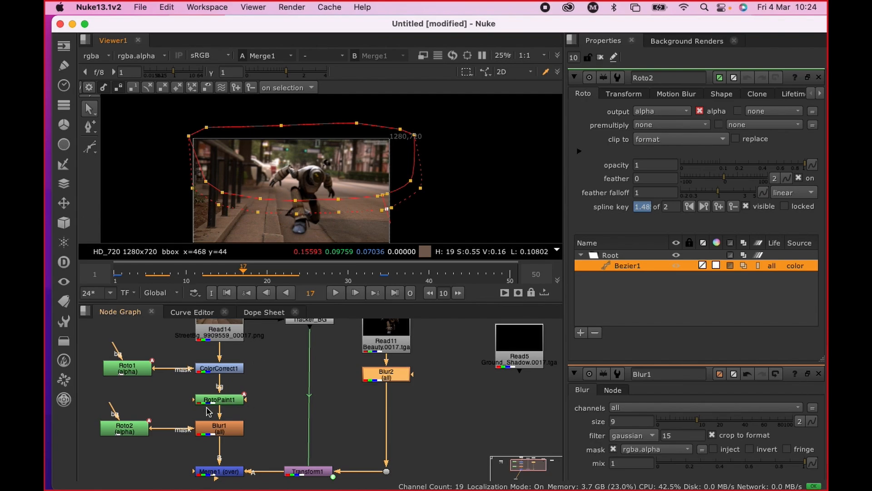
click(137, 435)
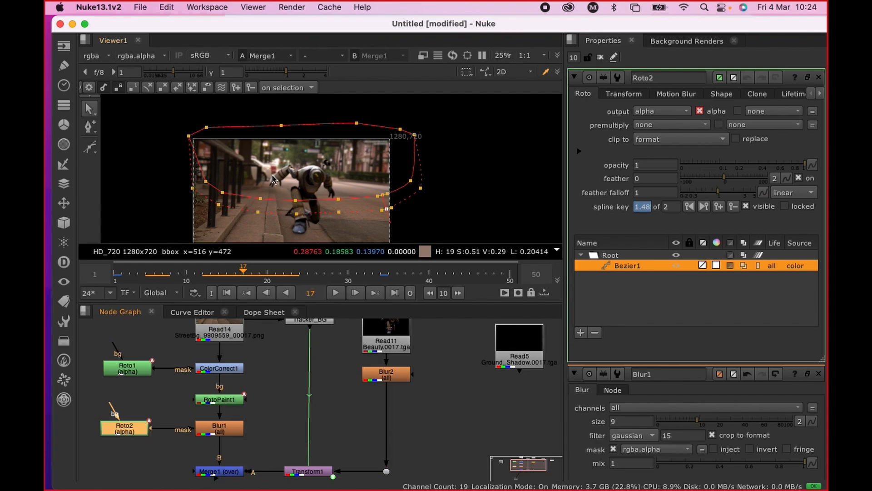
click(314, 200)
click(214, 232)
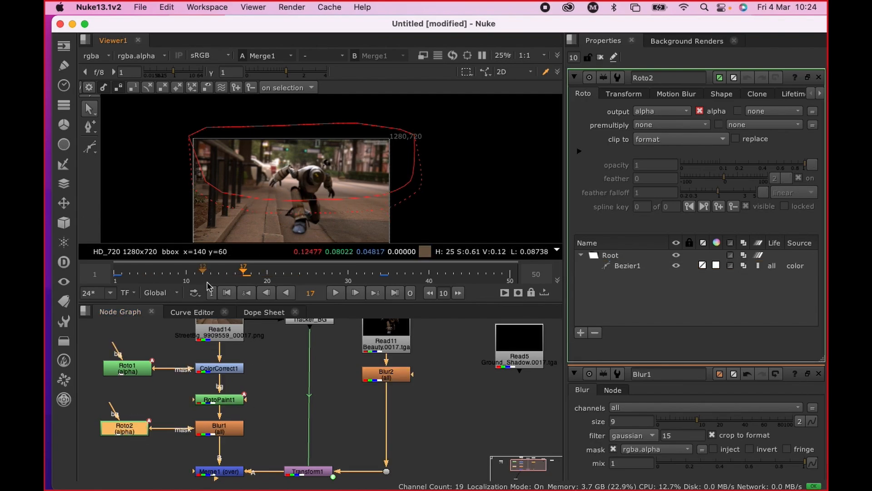
click(141, 394)
click(128, 431)
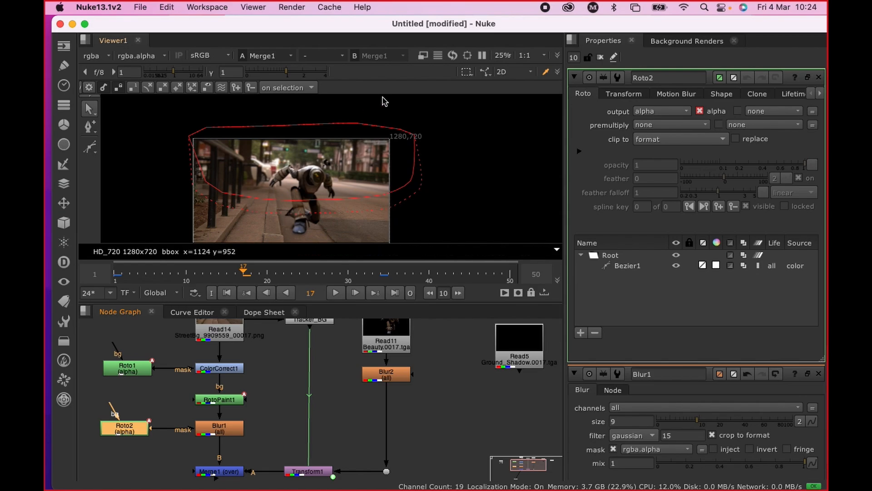
drag(451, 110, 113, 236)
mouse_move(314, 169)
mouse_down()
mouse_move(311, 158)
mouse_move(323, 164)
mouse_up()
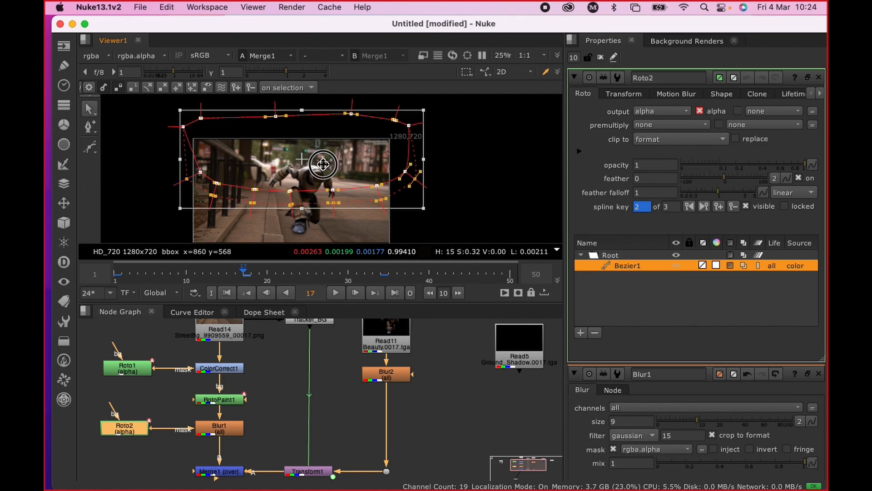
click(274, 227)
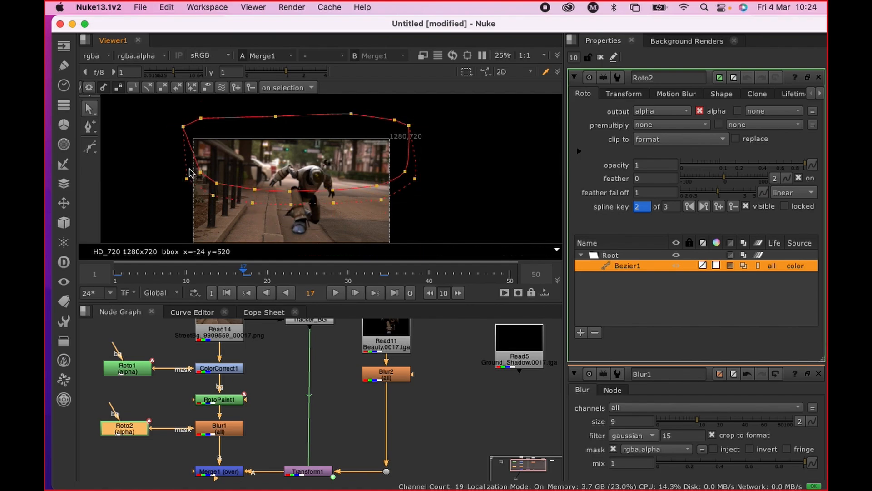
Step: Stretch the lower part of the Bezier1 mask downward at frame 17, widening the feathered edge over the pavement
drag(164, 157, 447, 259)
drag(303, 208, 304, 232)
click(451, 169)
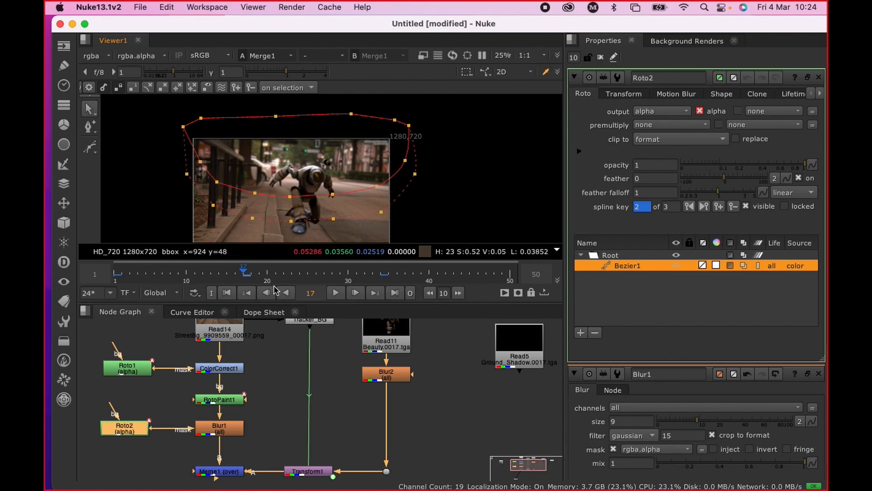
Step: Go to frame 16 and set Transform1's scale to 1 for the robot
mouse_move(246, 270)
mouse_down()
mouse_move(132, 268)
mouse_move(283, 271)
mouse_move(145, 272)
mouse_move(235, 275)
mouse_up()
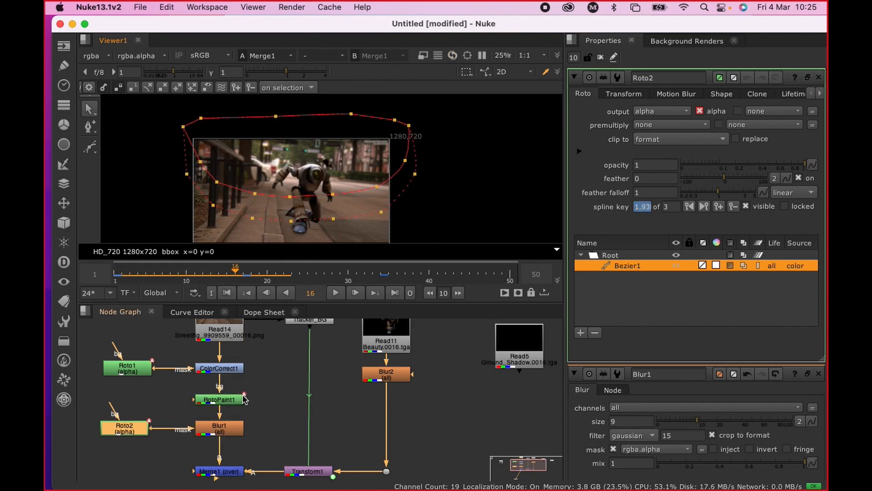
double_click(317, 471)
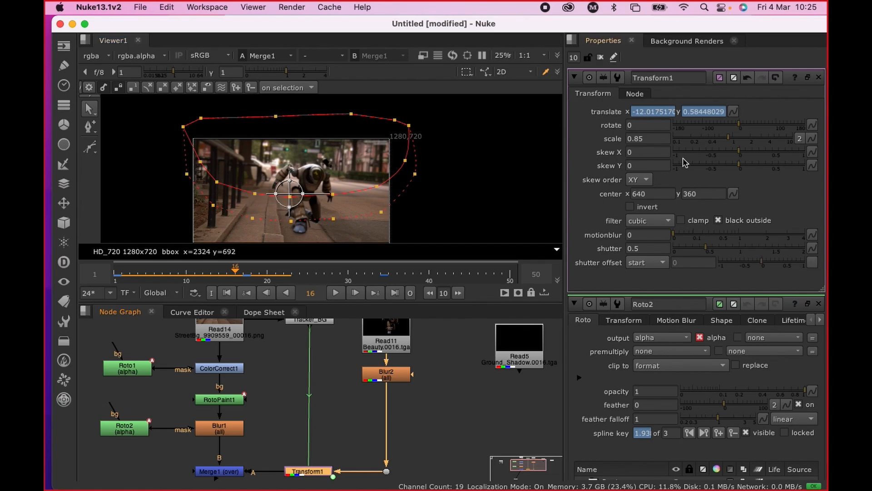
click(730, 139)
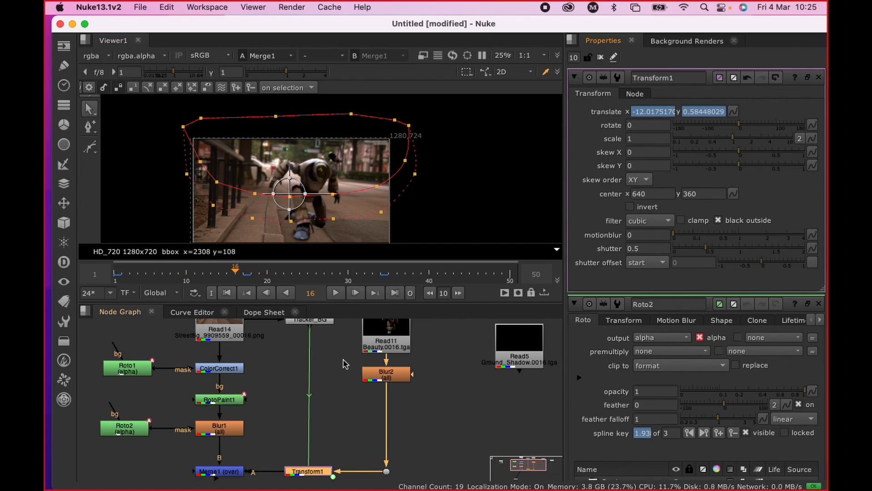
Step: Review the robot's landing up to frame 14, leave only Blur2's properties open, and key its size at 6 there
drag(230, 268, 162, 280)
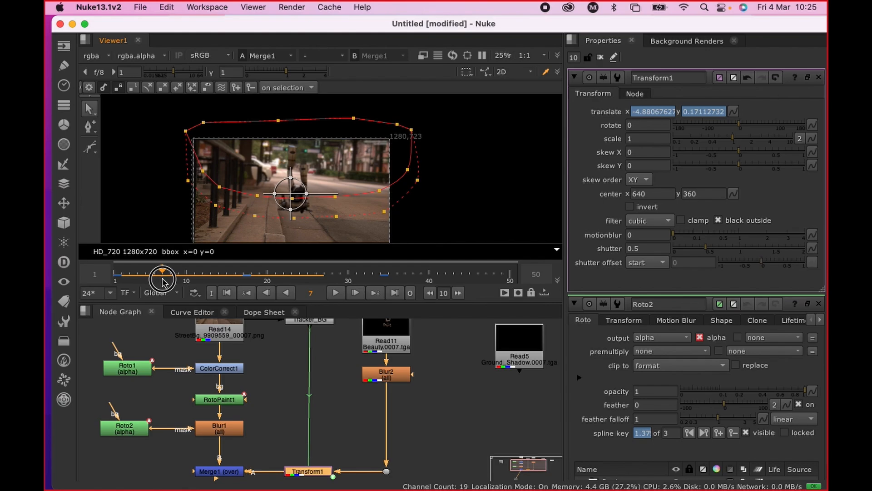
drag(162, 280, 180, 281)
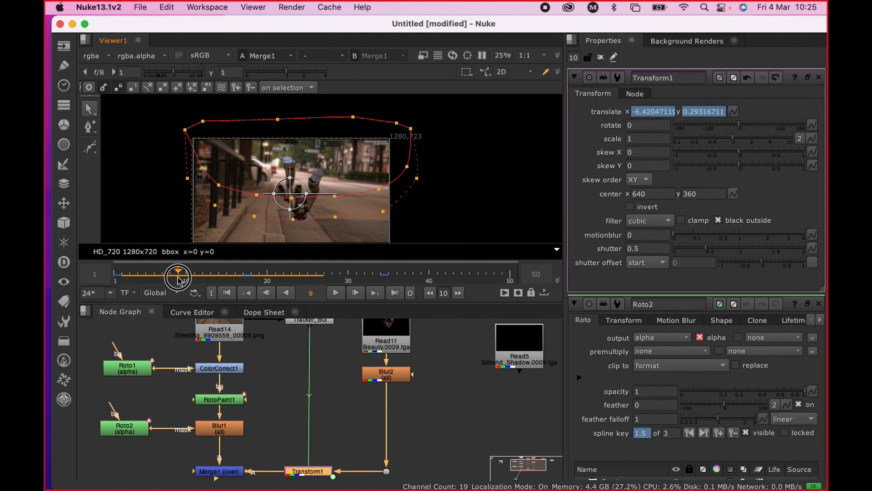
drag(178, 279, 222, 275)
double_click(395, 380)
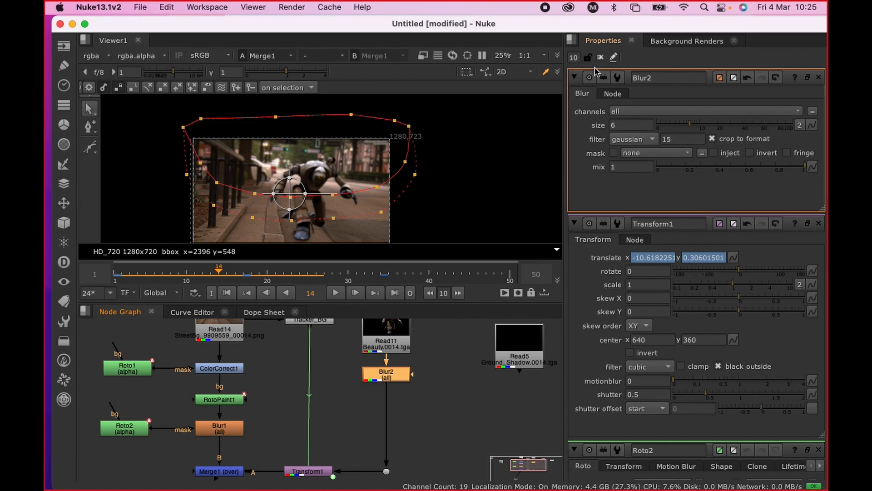
click(599, 59)
click(434, 385)
double_click(386, 373)
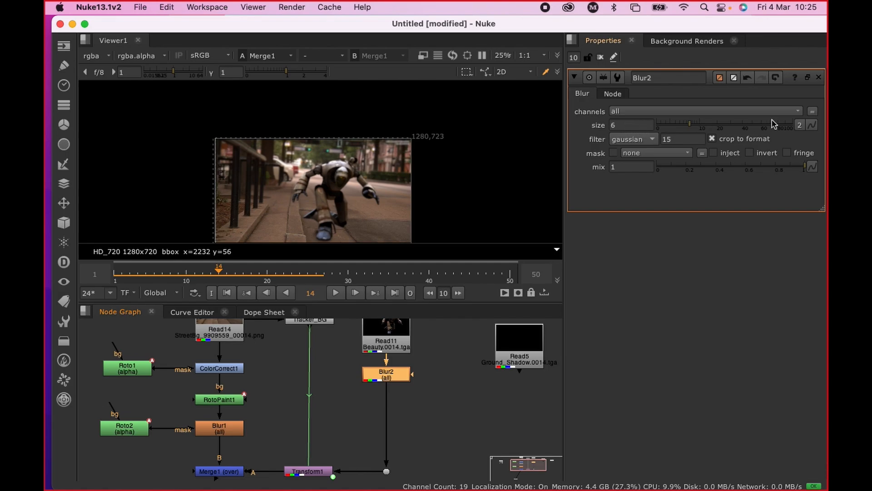
click(814, 125)
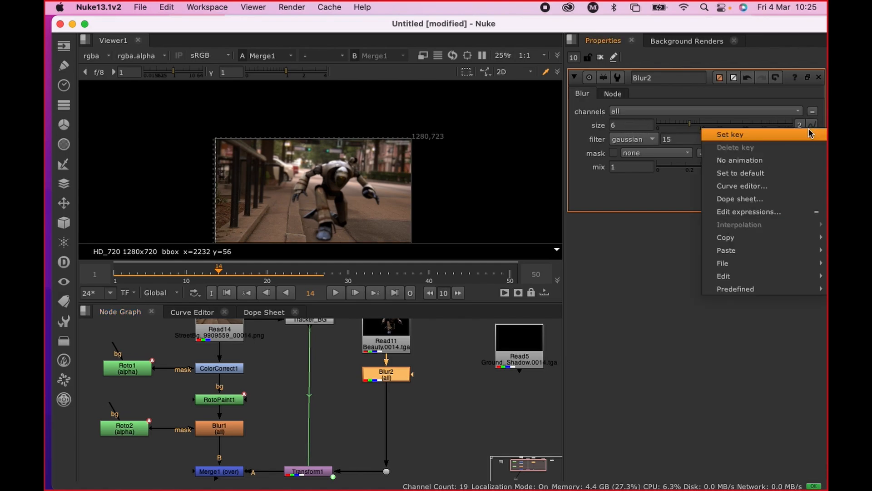
click(766, 137)
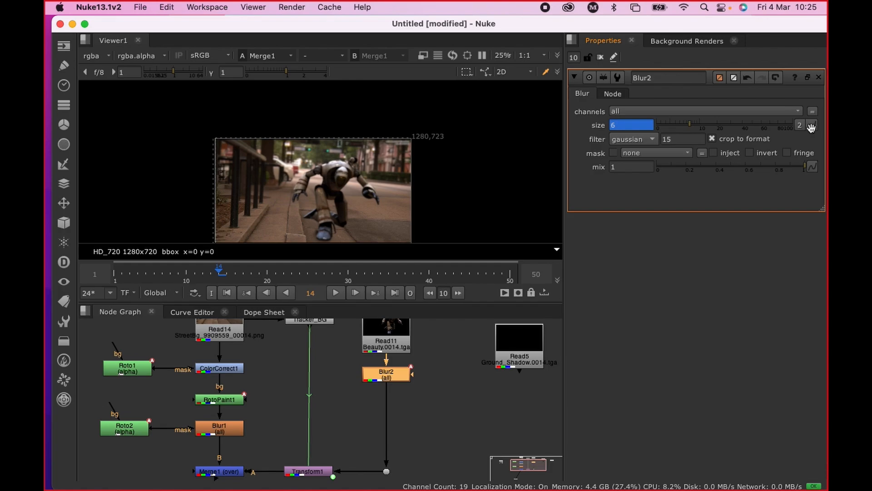
Step: Try reducing Blur2's size to 1.4 at frame 15, and undo the change
click(219, 272)
drag(221, 272, 223, 273)
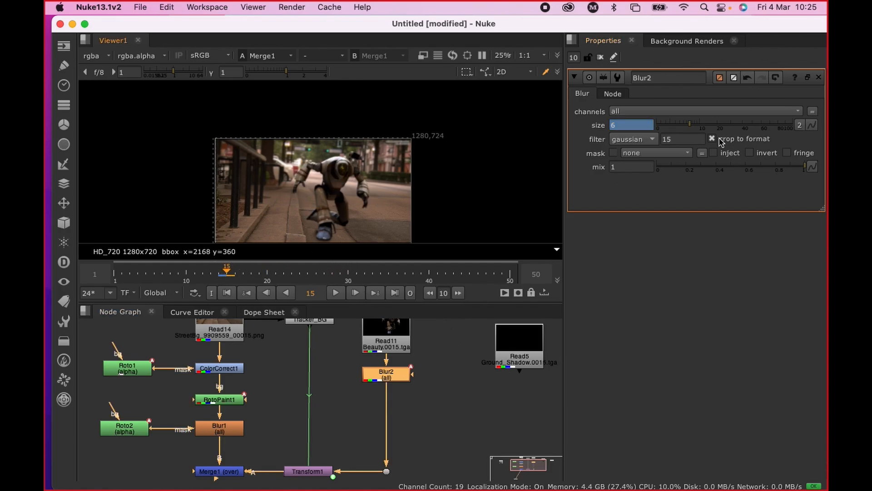
drag(690, 128, 673, 126)
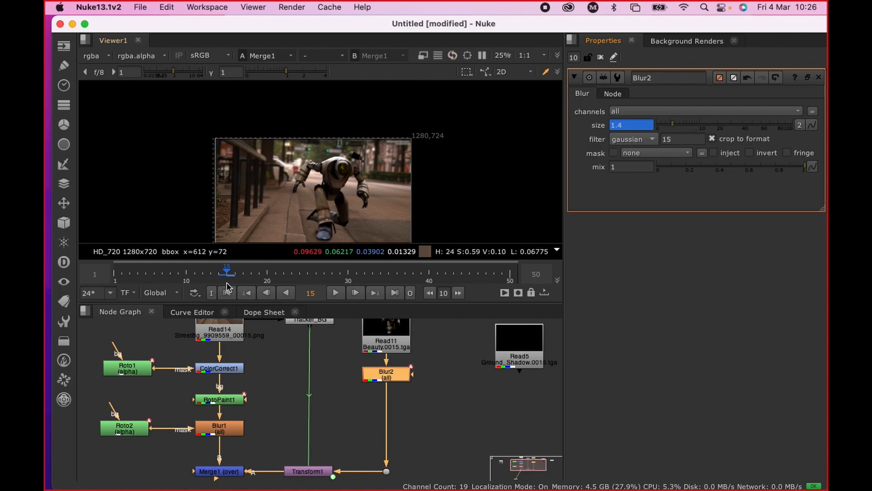
key(super+z)
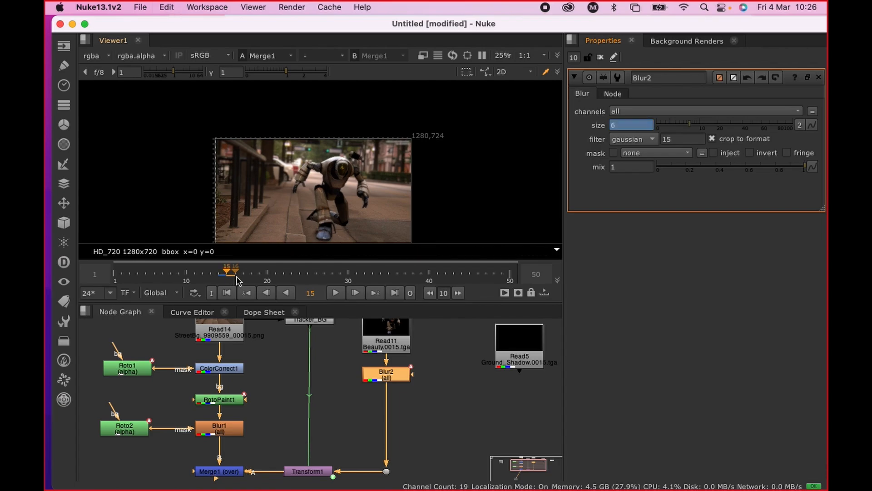
Step: Set Blur2's size to 2.4 at frame 16 and compare the robot's foot with the pavement up close
click(226, 271)
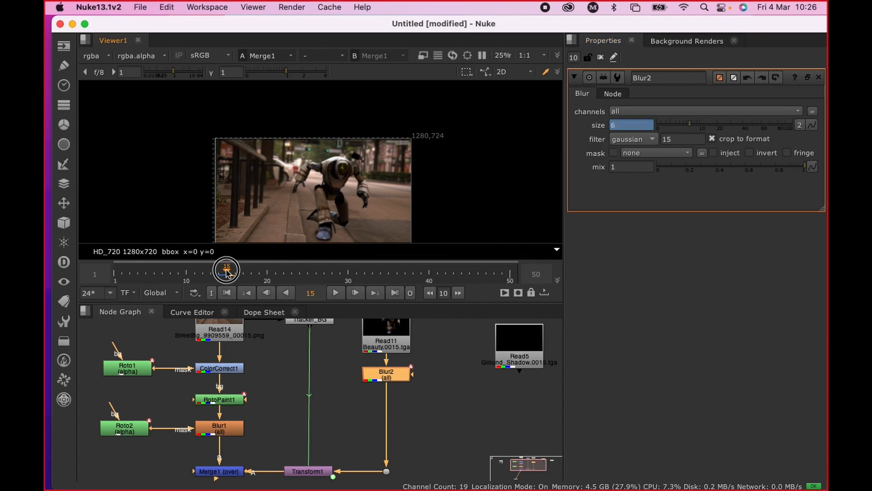
drag(226, 272, 237, 271)
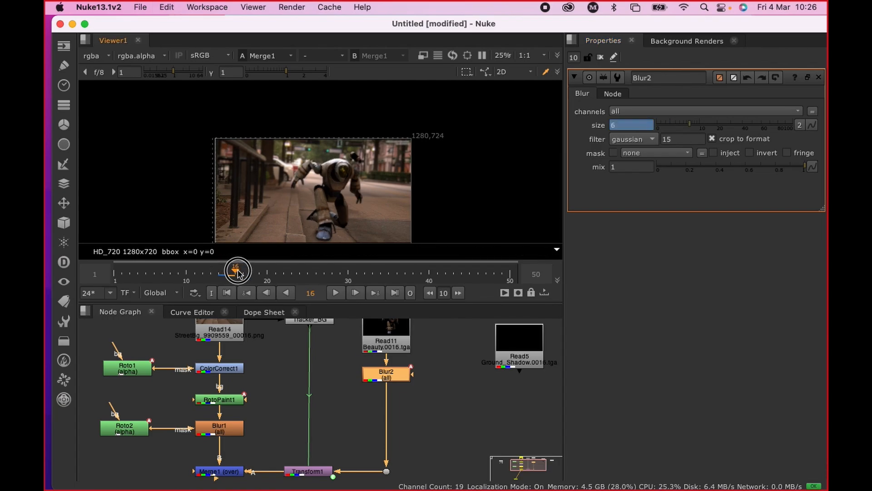
drag(689, 125, 677, 122)
scroll(330, 184, up, 3)
scroll(330, 184, up, 5)
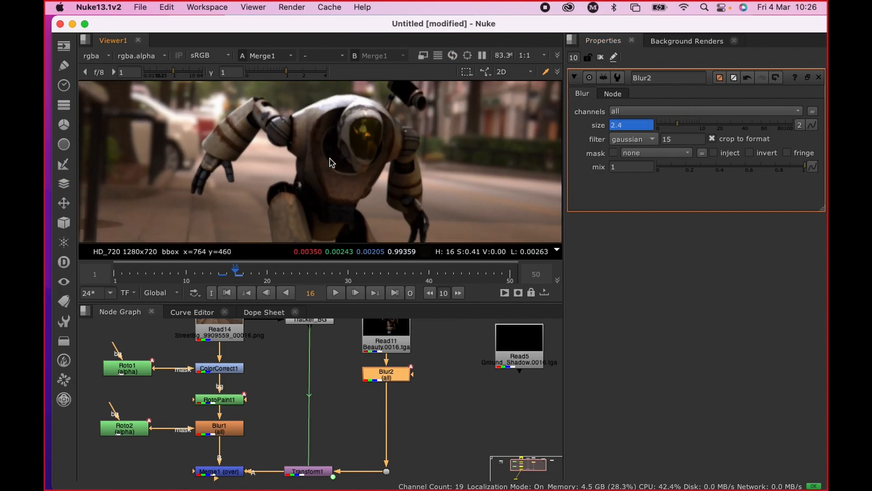
scroll(296, 173, up, 1)
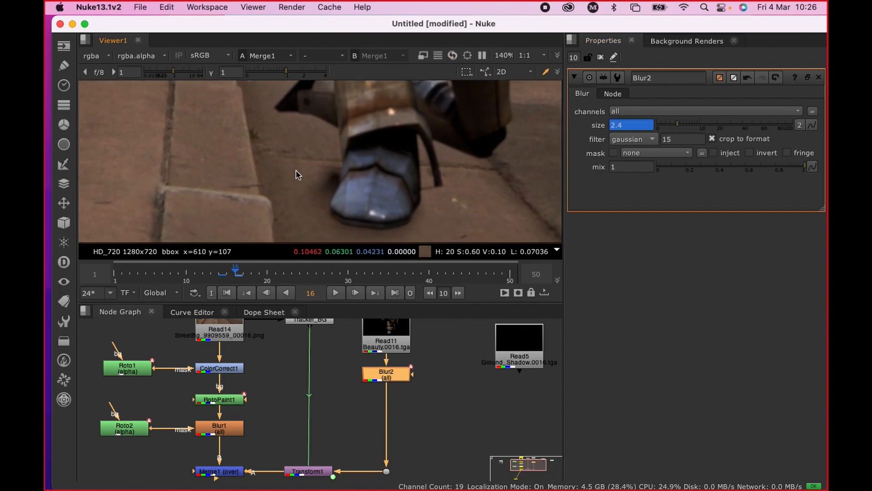
scroll(321, 186, up, 2)
scroll(332, 171, up, 1)
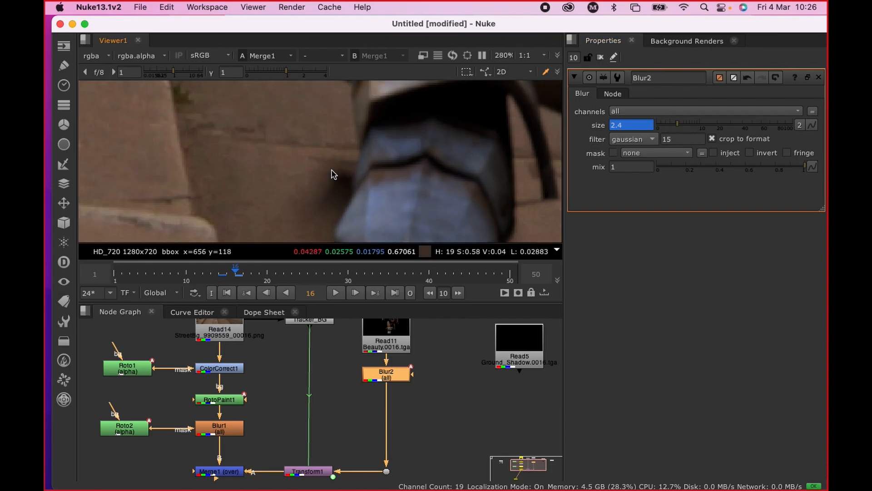
scroll(335, 86, up, 1)
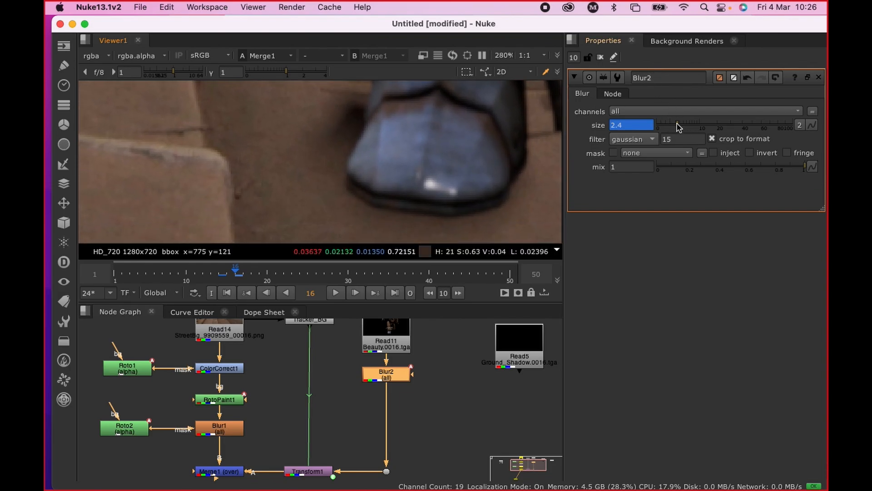
Step: Lower Blur2's size to 0.7 at frame 16, matching the robot's foot to the sharpness of the pavement
mouse_move(678, 126)
mouse_down()
mouse_move(653, 131)
mouse_move(663, 128)
mouse_up()
scroll(268, 163, up, 3)
middle_drag(269, 164, 274, 116)
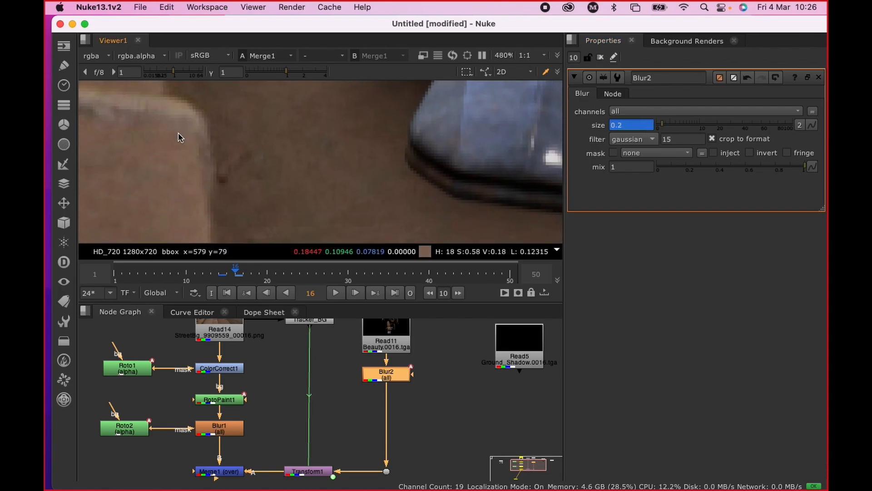
mouse_move(666, 128)
mouse_down()
mouse_move(692, 129)
mouse_move(667, 130)
mouse_up()
scroll(360, 155, down, 10)
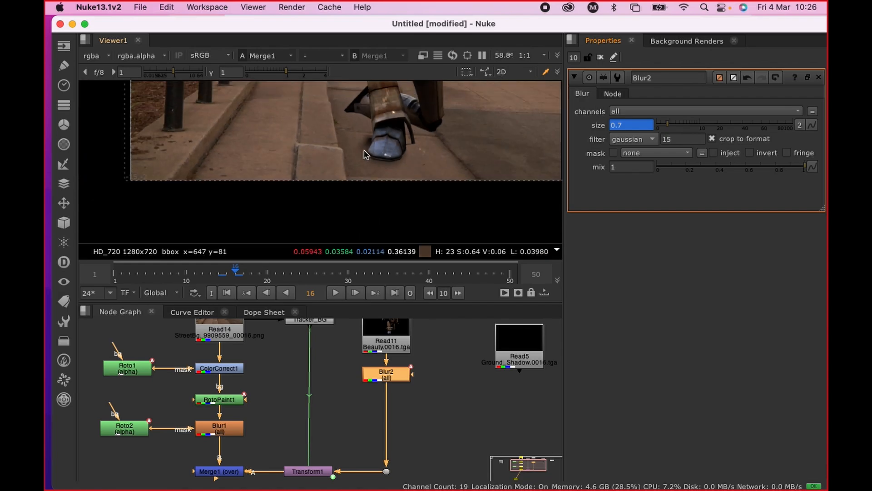
middle_drag(392, 171, 342, 171)
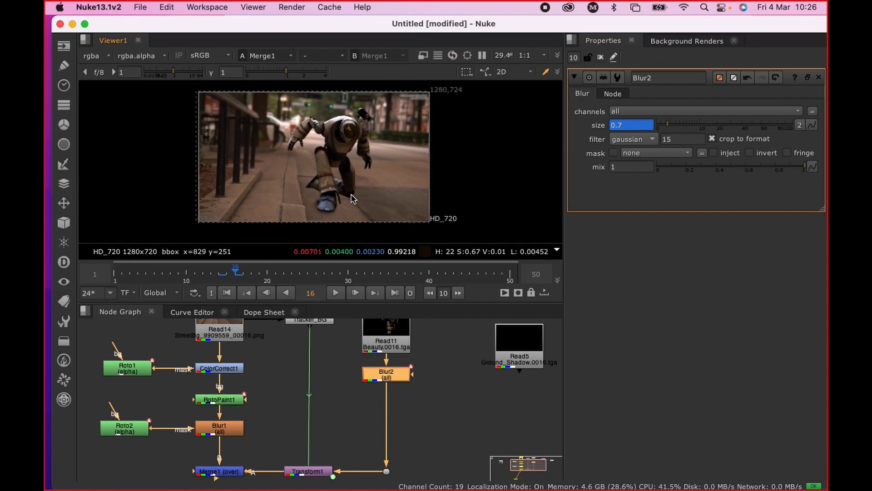
Step: Play the composite from the first frame to review the animated blur, stop playback, and scrub back to frame 5
click(227, 292)
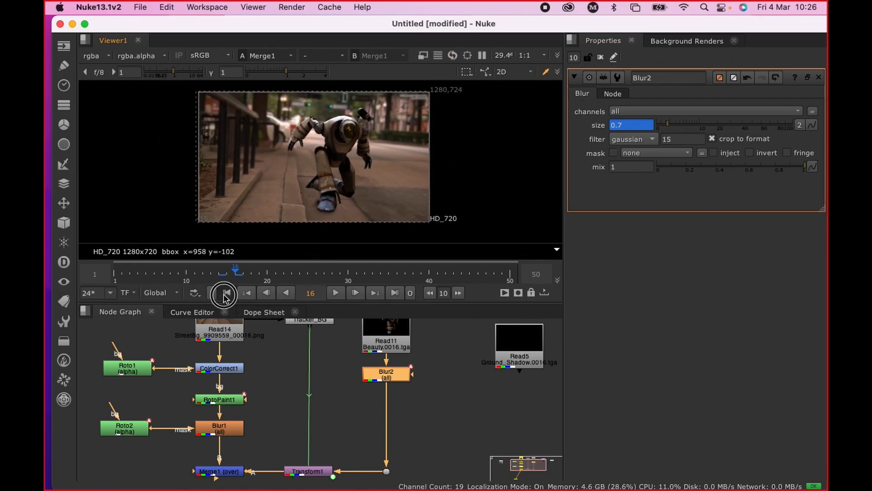
click(336, 293)
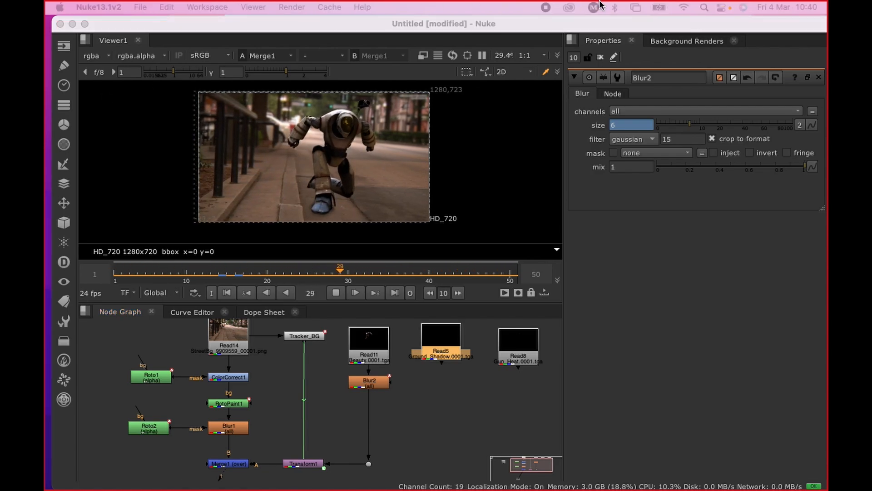
click(336, 293)
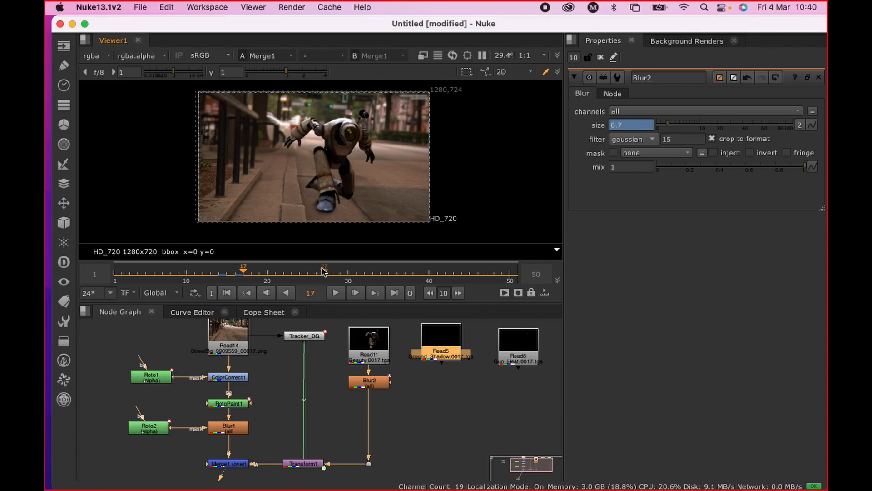
drag(308, 274, 146, 274)
Step: Enlarge the node graph pane in height and width, and bring the whole node tree into view
scroll(252, 357, up, 3)
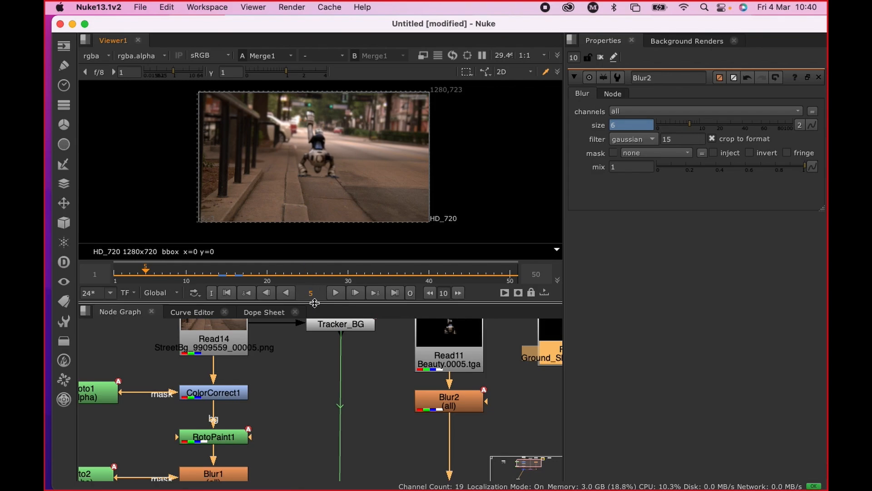
drag(313, 302, 316, 107)
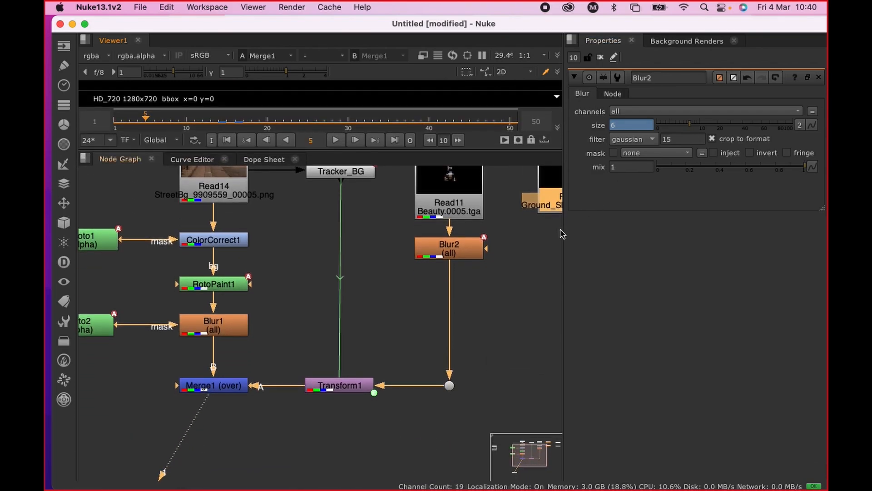
drag(562, 234, 768, 234)
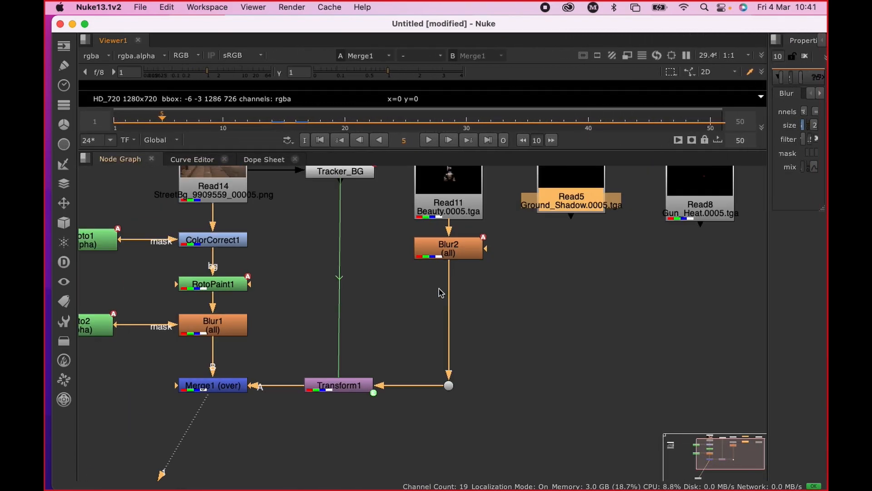
scroll(440, 293, down, 3)
middle_drag(415, 292, 410, 349)
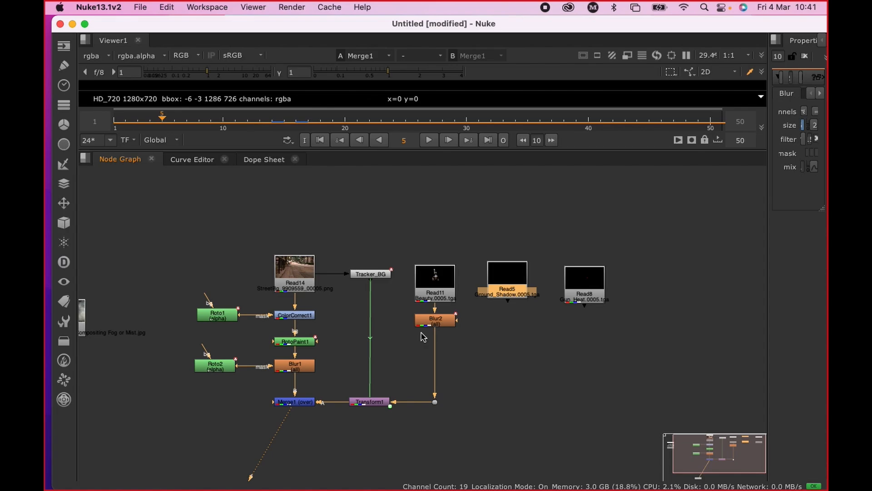
Step: Reposition the Ground_Shadow and Gun_Heat read nodes beside the Beauty branch and give the viewer pane more height
drag(575, 295, 591, 280)
drag(509, 281, 529, 274)
drag(612, 283, 596, 303)
drag(502, 149, 470, 249)
Step: Show the Ground_Shadow pass in the viewer and display only its alpha channel
click(530, 380)
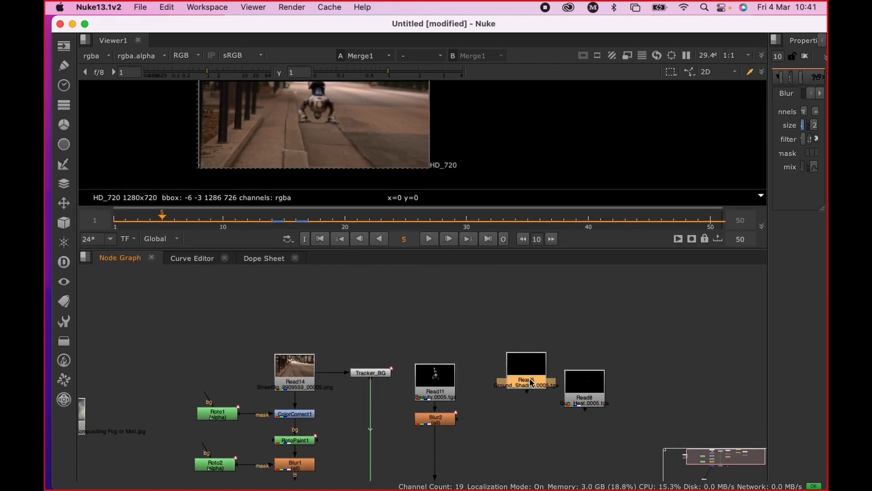
key(1)
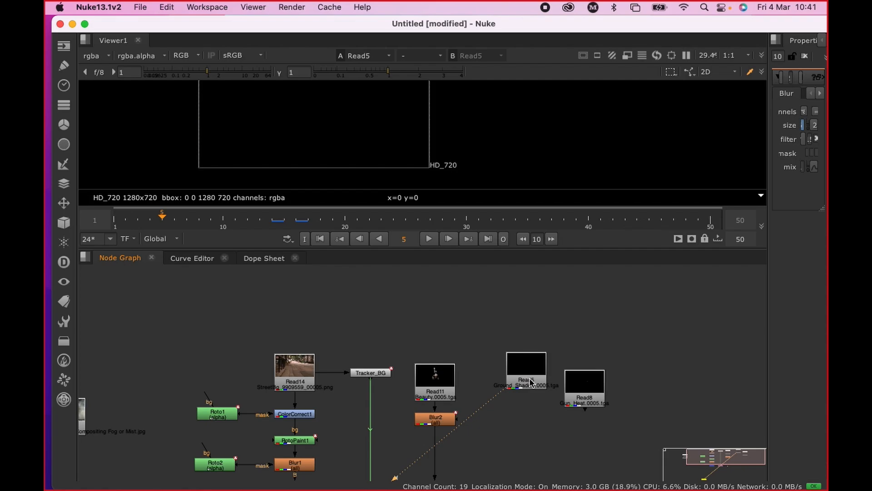
click(532, 386)
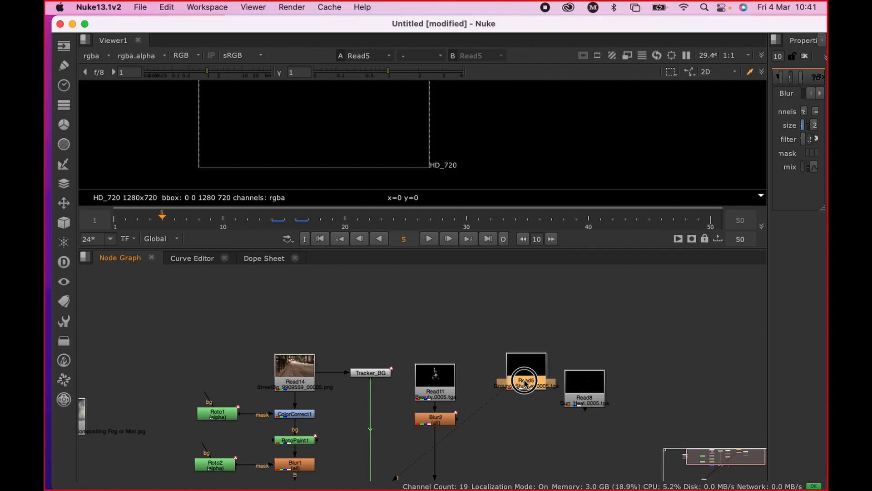
click(162, 56)
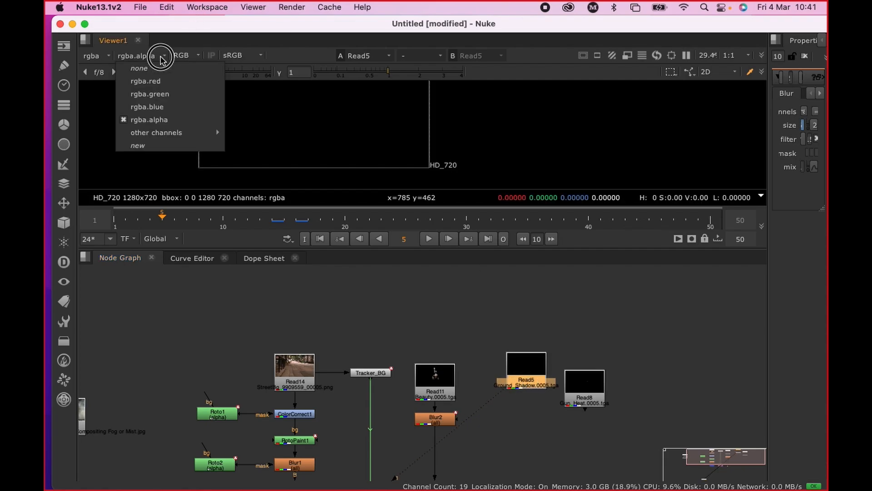
click(184, 55)
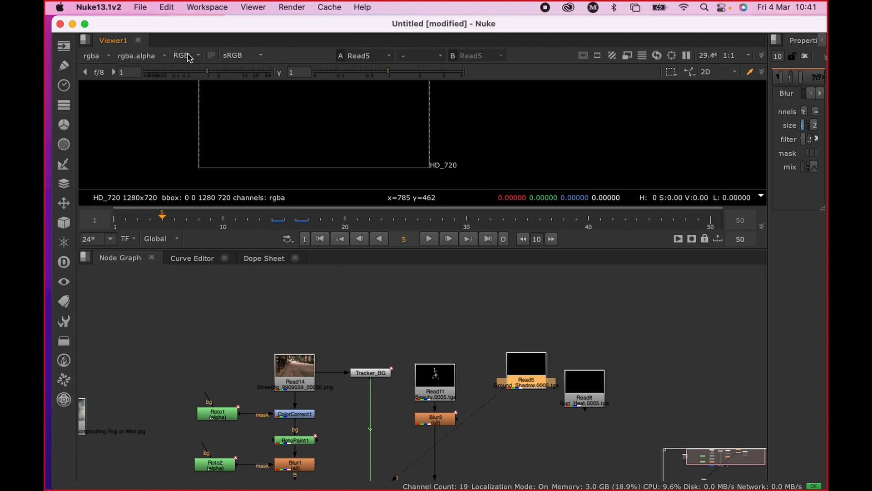
click(188, 56)
click(195, 118)
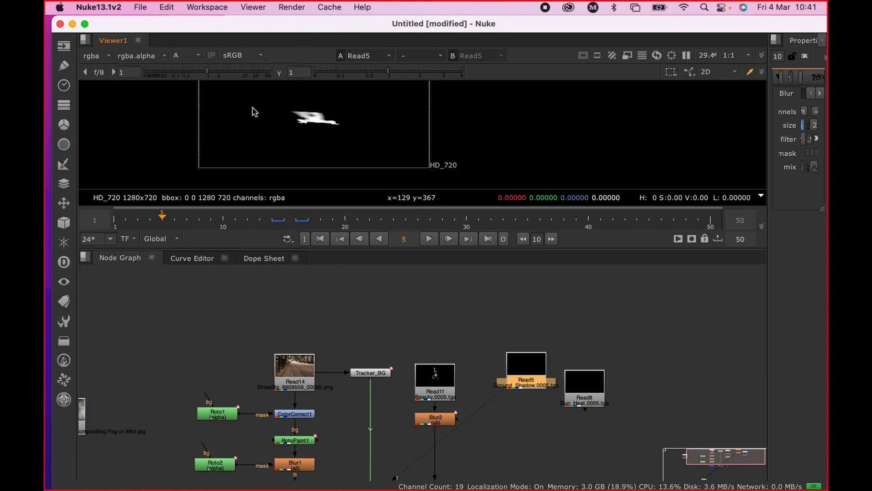
Step: Compare the Ground_Shadow pass in RGB and alpha, and play its alpha to review the shadow's motion
key(a)
key(a)
key(a)
key(a)
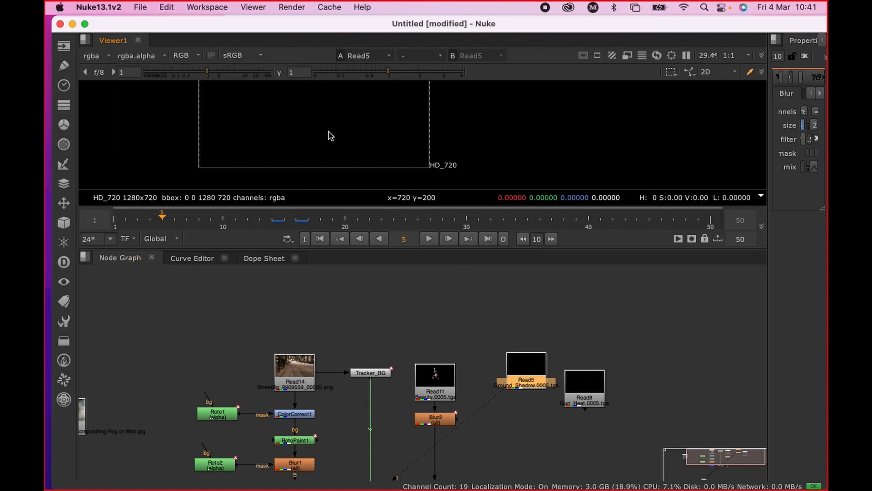
key(a)
key(a)
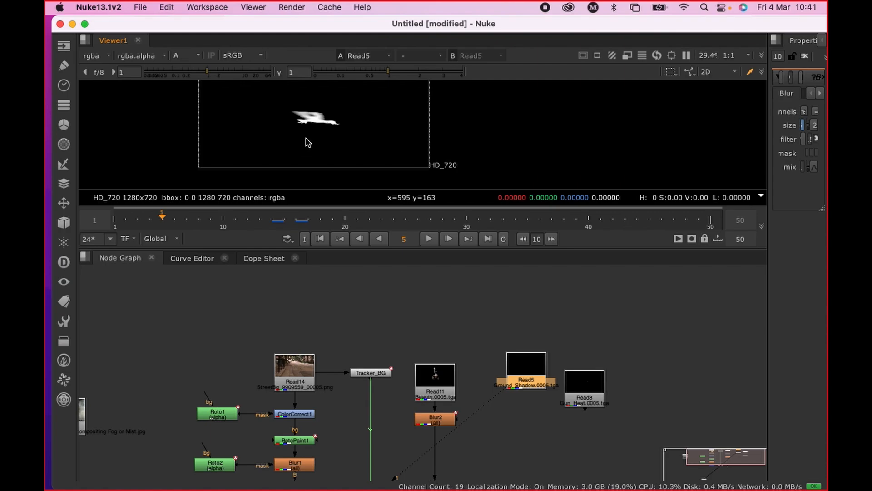
scroll(307, 138, up, 2)
middle_drag(307, 137, 353, 161)
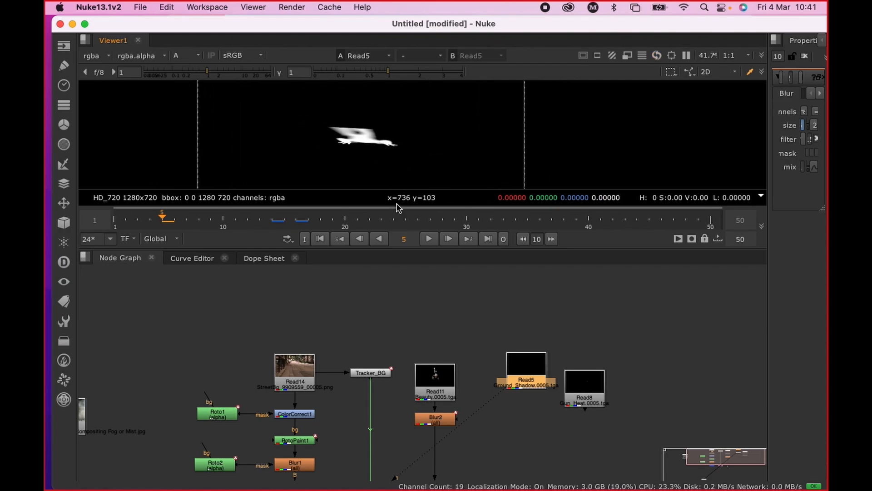
click(428, 239)
scroll(421, 182, down, 2)
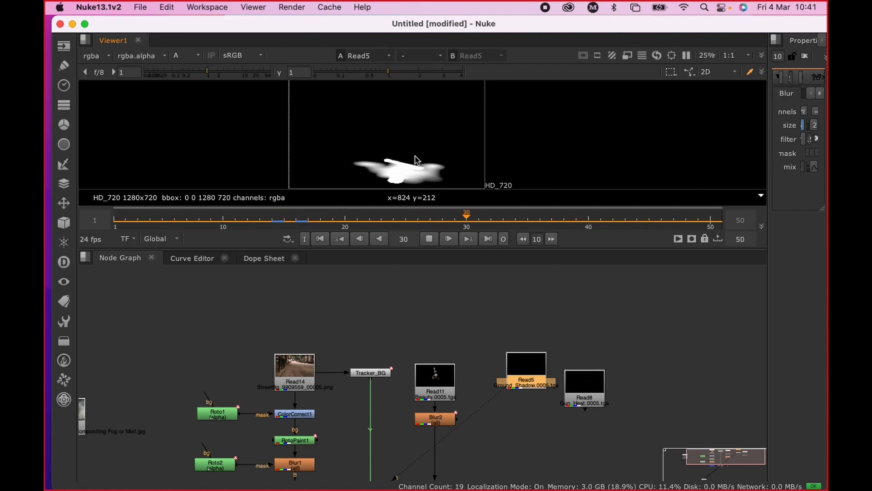
Step: View the Gun_Heat pass's alpha during playback and frame the heat element up close
click(588, 401)
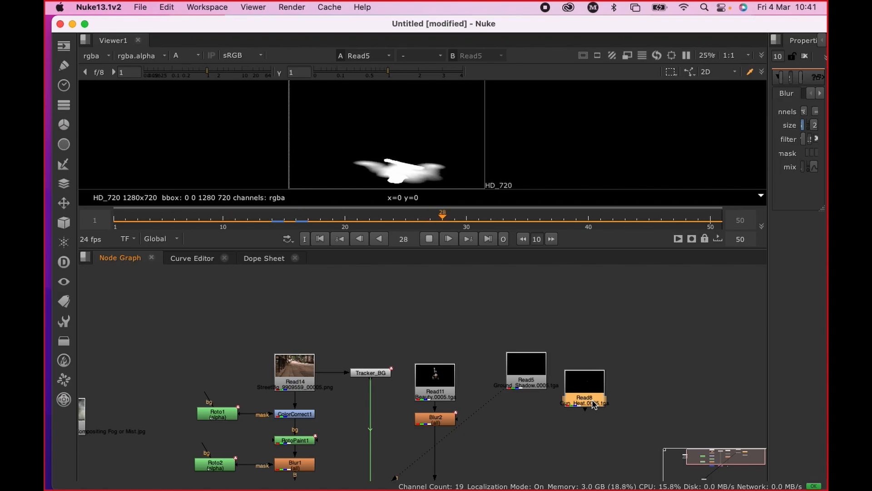
key(1)
scroll(432, 122, up, 5)
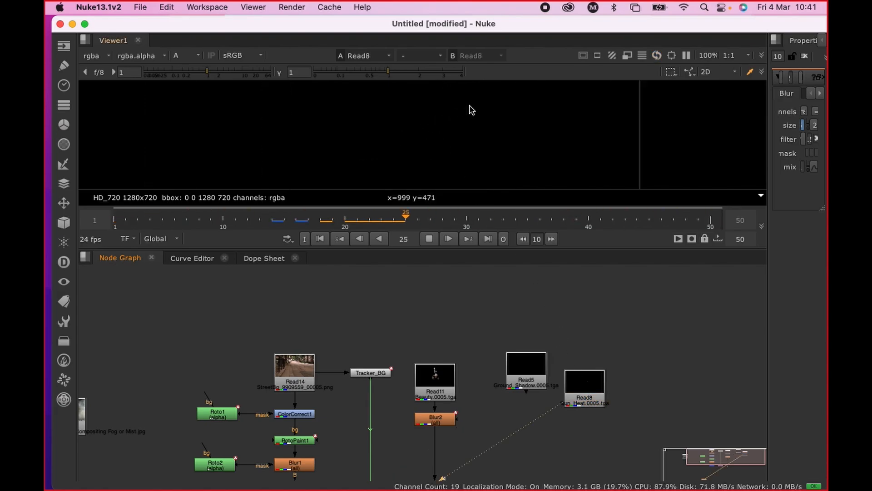
scroll(586, 129, down, 3)
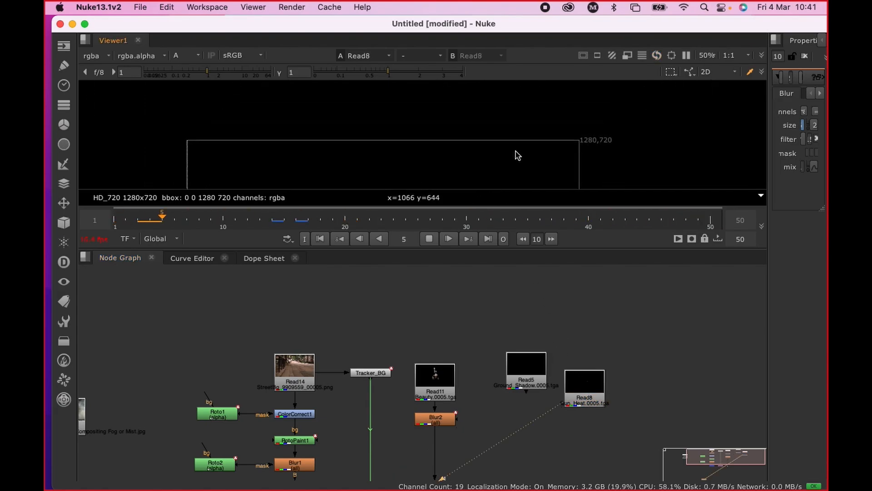
middle_drag(518, 144, 532, 69)
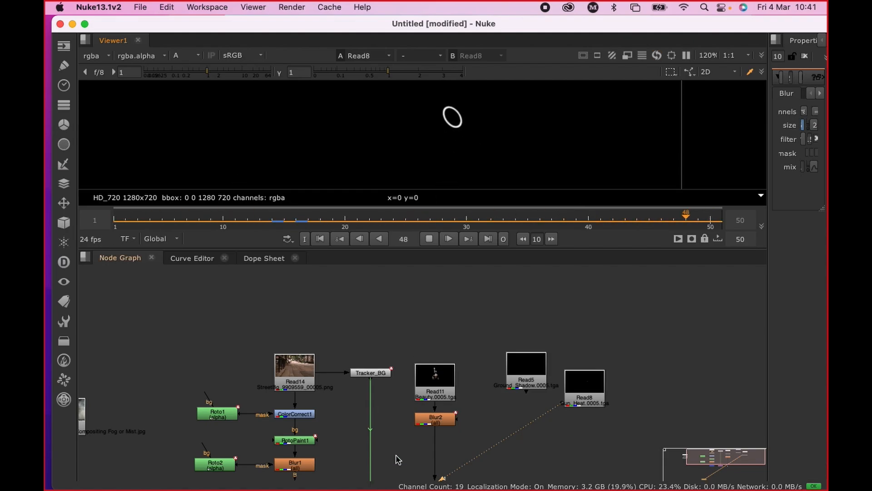
Step: Line up the Ground_Shadow and Gun_Heat read nodes in a row beside the Beauty read node
drag(529, 363, 503, 376)
mouse_move(584, 384)
mouse_down()
mouse_move(521, 383)
mouse_move(570, 391)
mouse_up()
drag(517, 388, 520, 390)
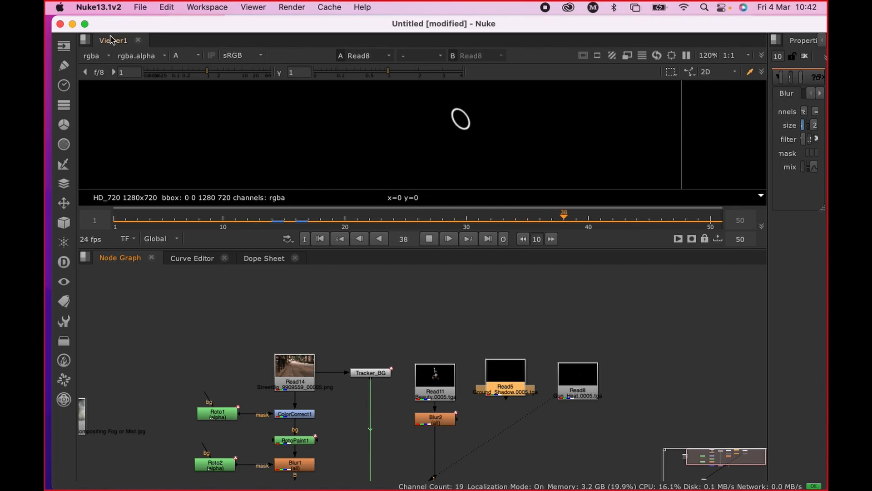
Step: Return the viewer to RGB to inspect the Gun_Heat pass in colour, and view the Ground_Shadow pass
click(185, 59)
click(191, 66)
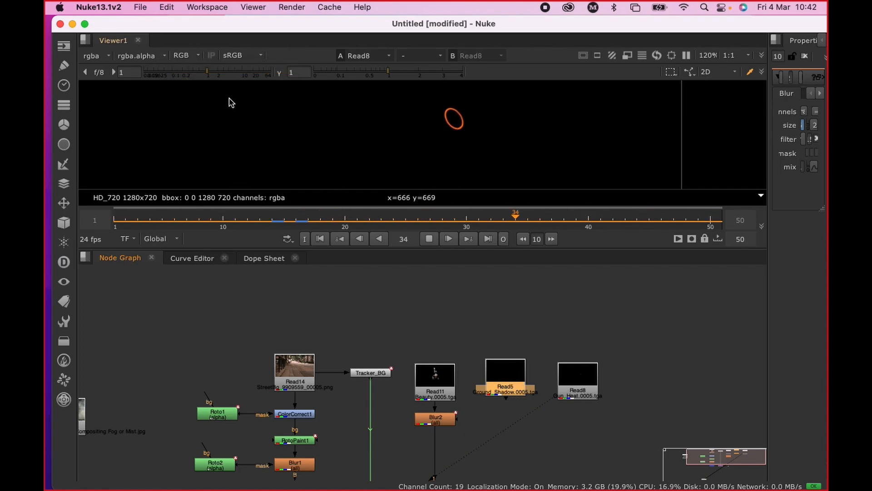
click(511, 389)
key(1)
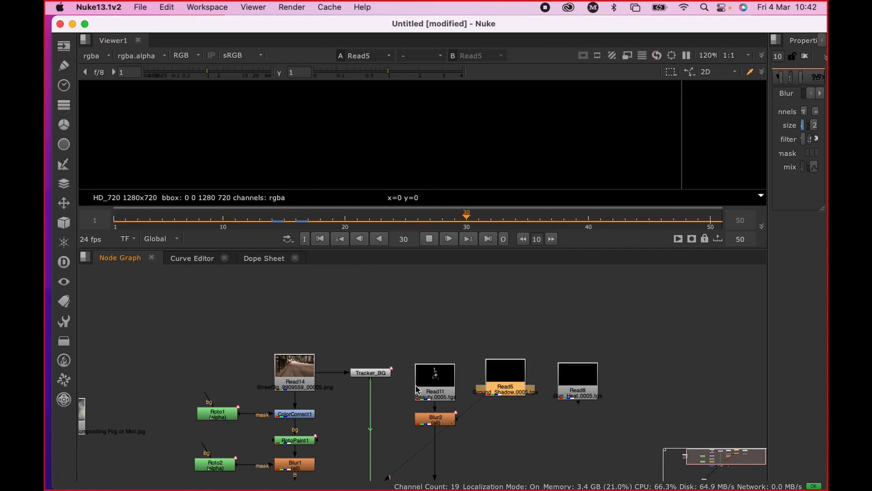
Step: View the Merge1 composite and frame the robot's contact with the street during playback
scroll(416, 390, down, 3)
click(344, 405)
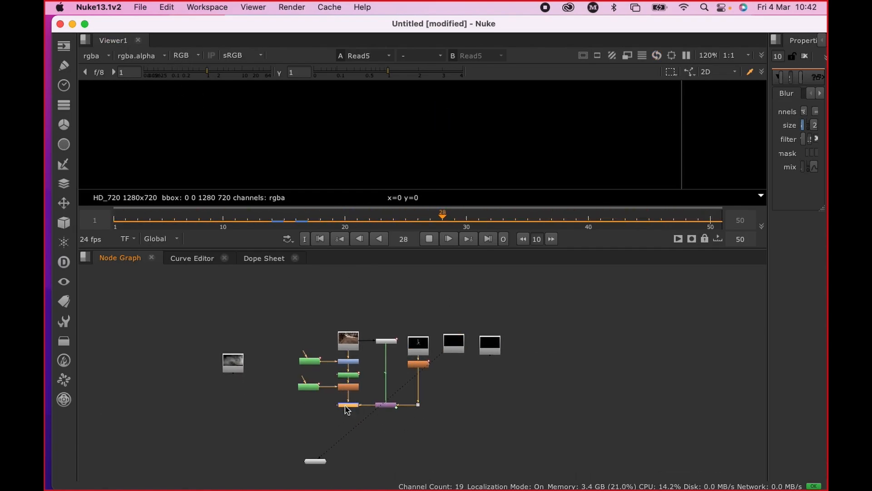
key(1)
scroll(348, 404, down, 3)
scroll(366, 127, down, 3)
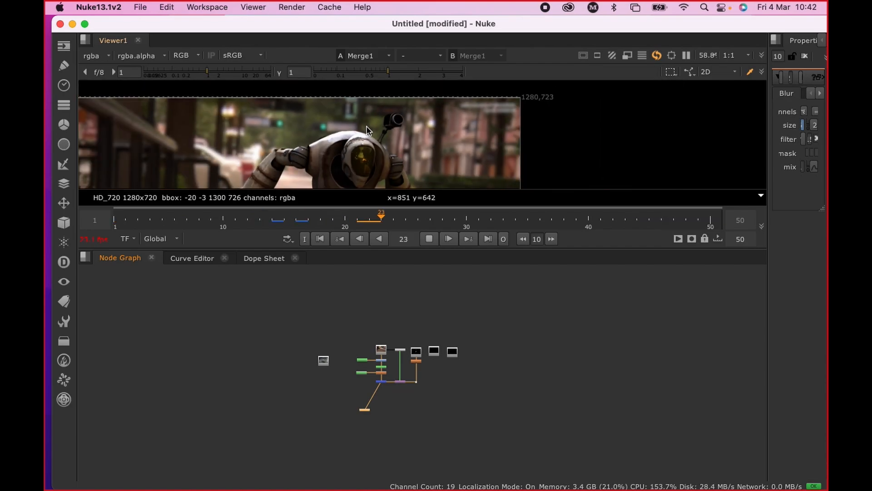
middle_drag(477, 124, 516, 120)
scroll(471, 127, down, 3)
scroll(471, 127, up, 1)
middle_drag(472, 141, 397, 116)
scroll(400, 334, up, 6)
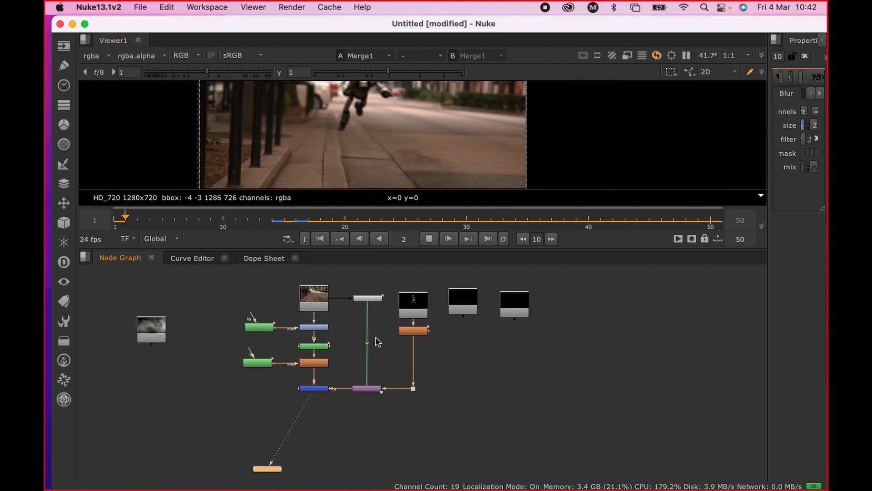
Step: Add a Merge node directly after Blur2 in the robot branch
click(391, 353)
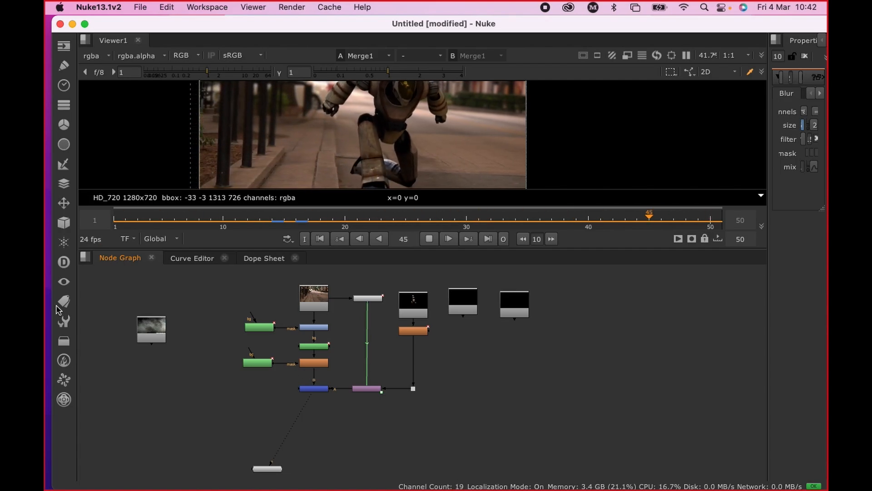
click(414, 330)
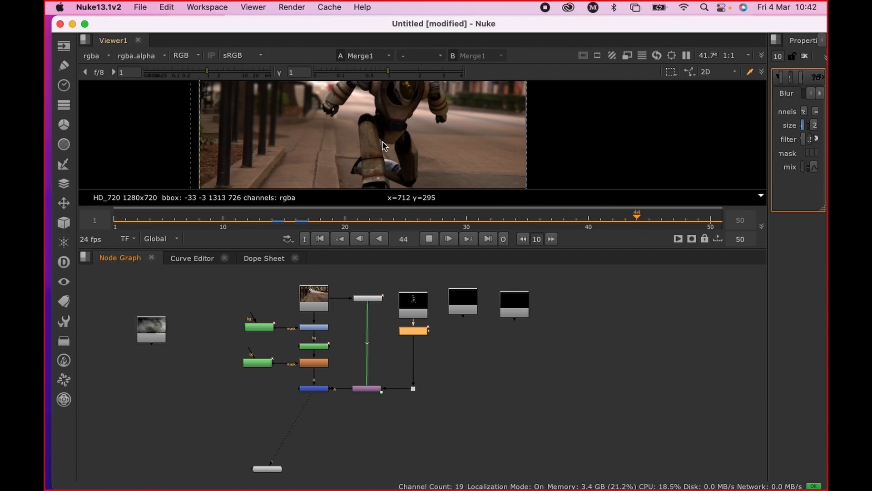
scroll(407, 177, down, 2)
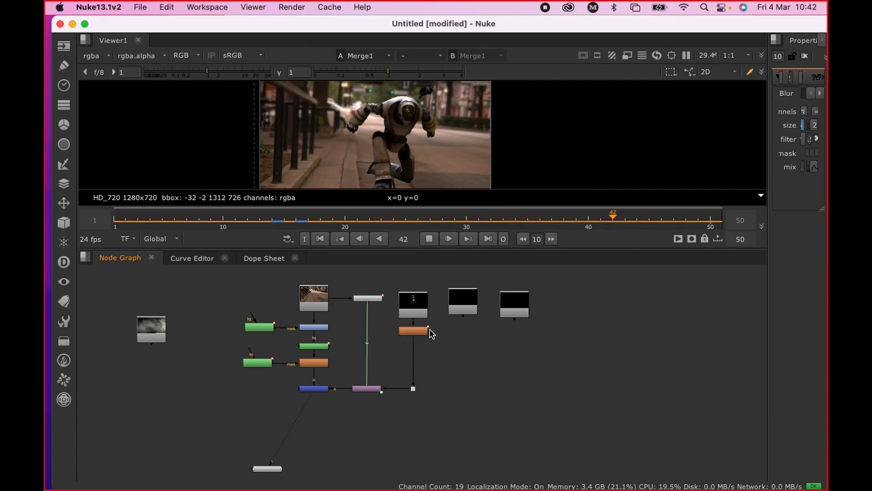
key(Tab)
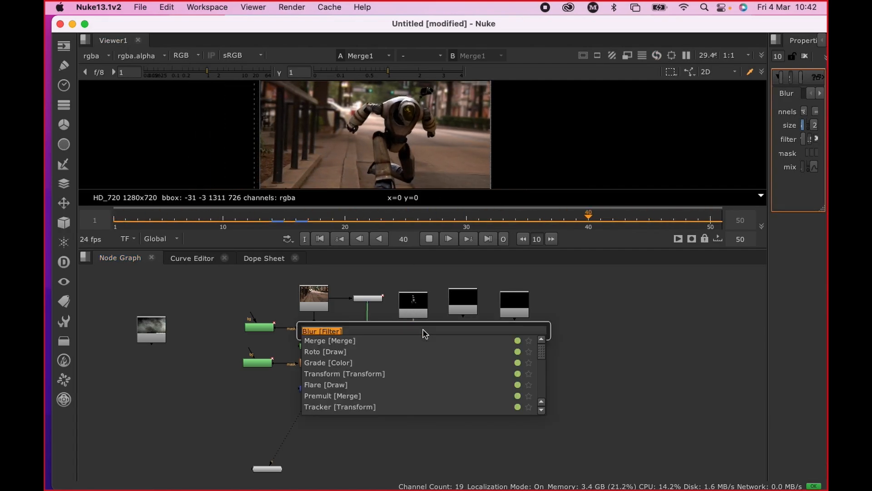
key(Return)
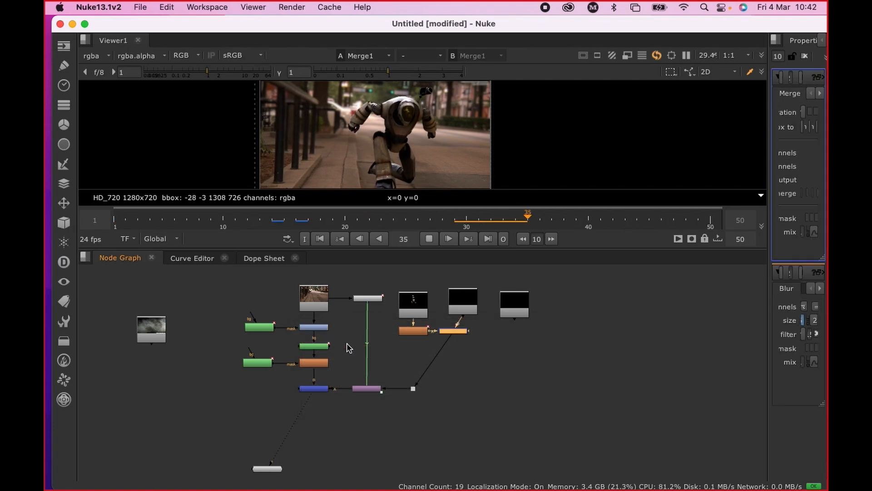
Step: Place Merge2 below Blur2 in line with the dot and connect its B input to Blur2
scroll(461, 340, down, 1)
drag(461, 340, 425, 360)
scroll(427, 359, down, 2)
scroll(427, 361, up, 5)
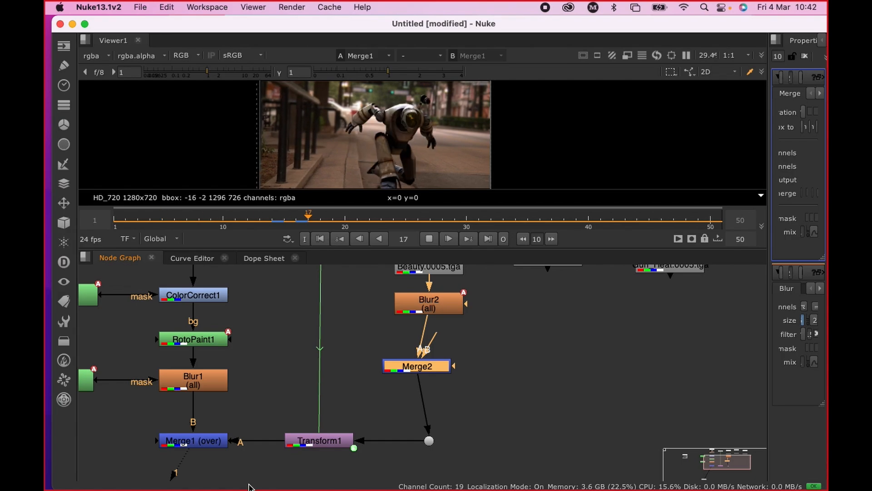
drag(422, 354, 426, 308)
drag(437, 367, 448, 365)
scroll(449, 368, down, 5)
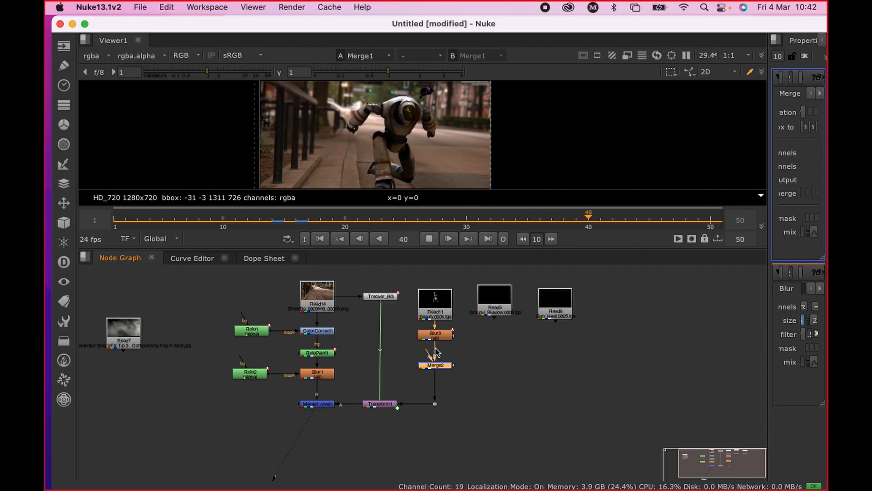
Step: Connect Merge2's A input to the Ground_Shadow read node and add a dot to route the pipe at a right angle
drag(429, 354, 494, 309)
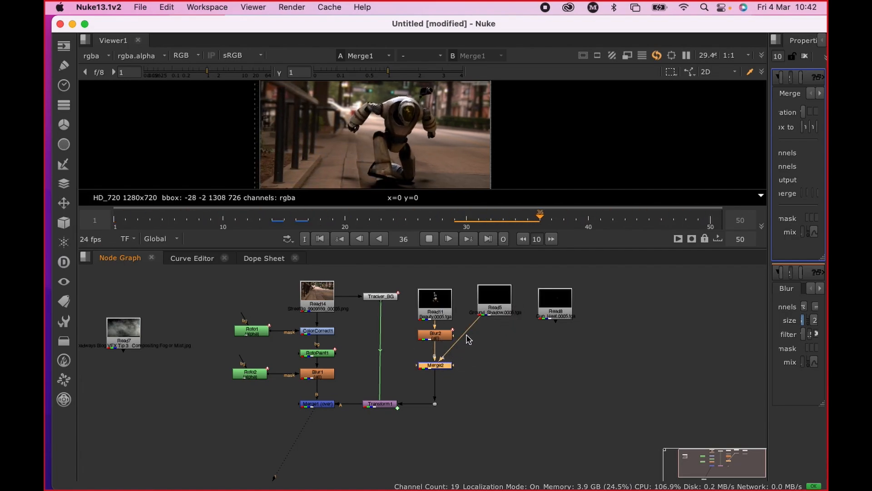
ctrl+drag(461, 339, 496, 369)
scroll(494, 312, down, 3)
scroll(494, 312, up, 5)
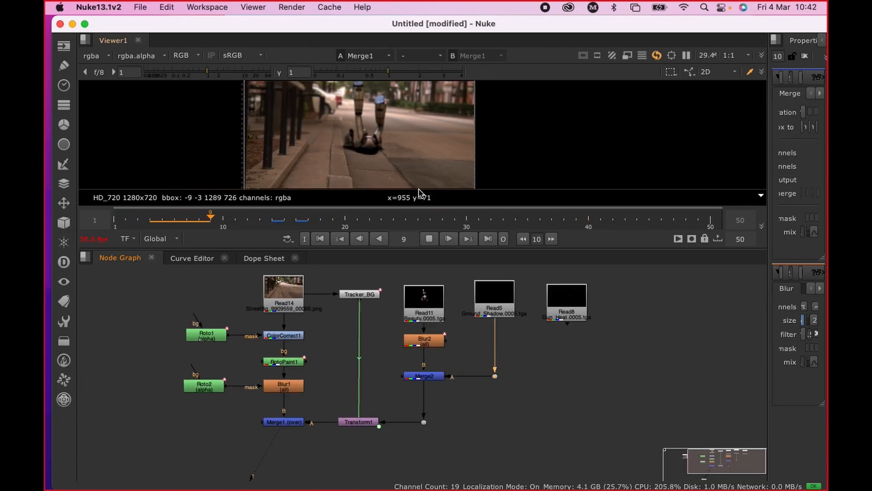
Step: Enlarge the viewer pane and examine the merged ground shadow beneath the robot's feet during playback
drag(410, 250, 409, 324)
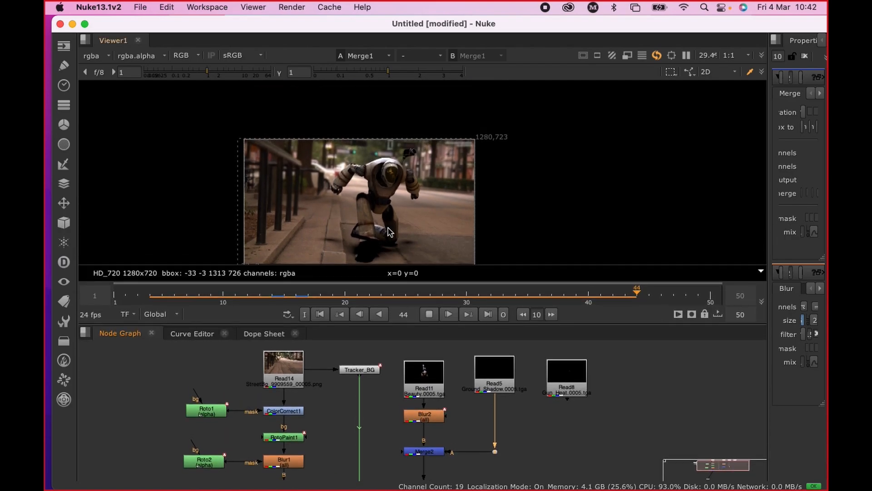
scroll(396, 229, up, 4)
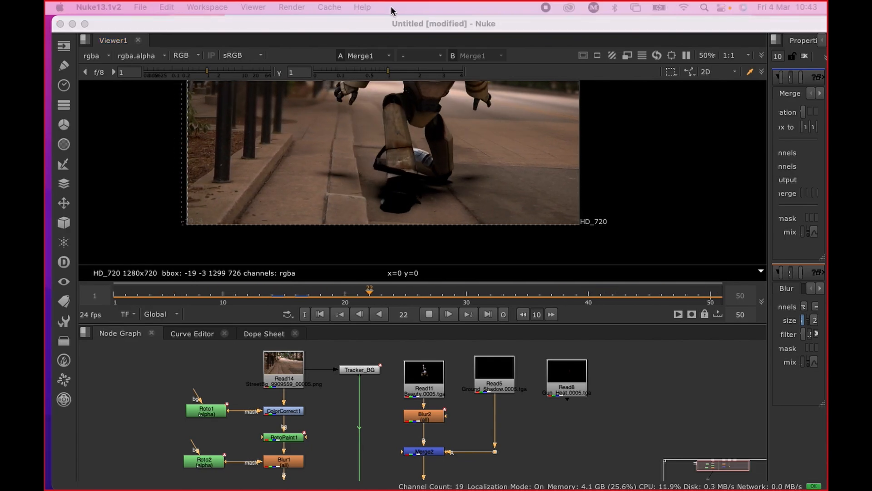
scroll(417, 172, down, 3)
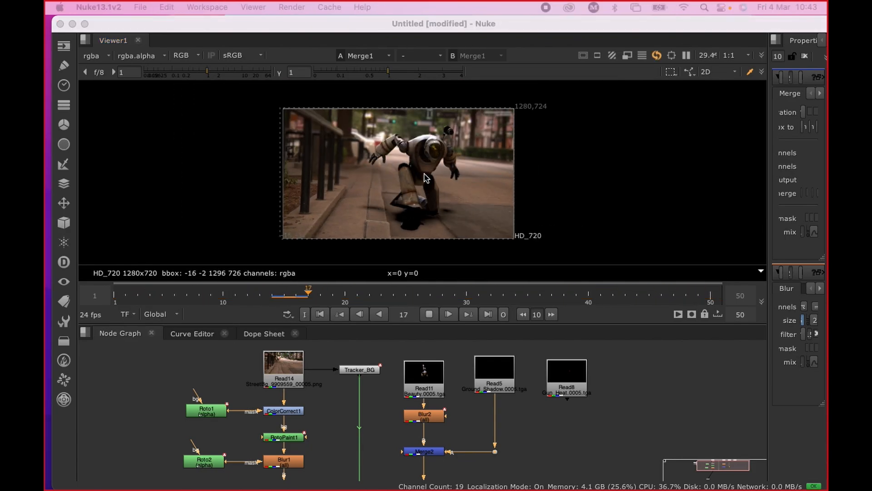
scroll(450, 422, down, 3)
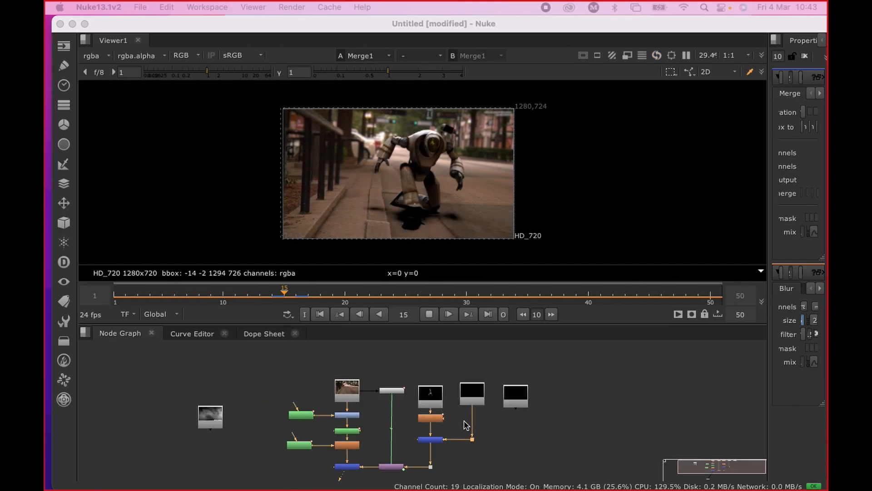
Step: Examine the Ground_Shadow, Beauty, Blur2 and Merge2 nodes and inspect how the shadow overlaps the robot's foot
scroll(467, 425, up, 3)
click(479, 389)
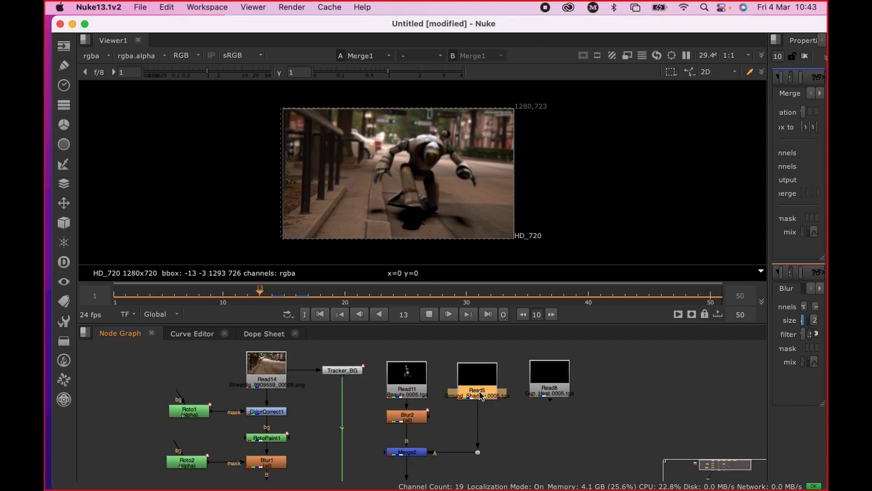
scroll(414, 395, up, 2)
middle_drag(434, 412, 408, 384)
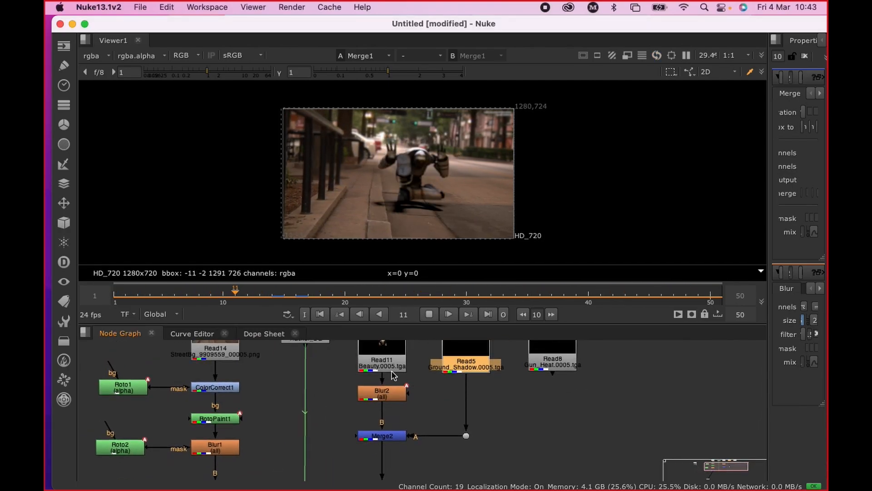
click(389, 363)
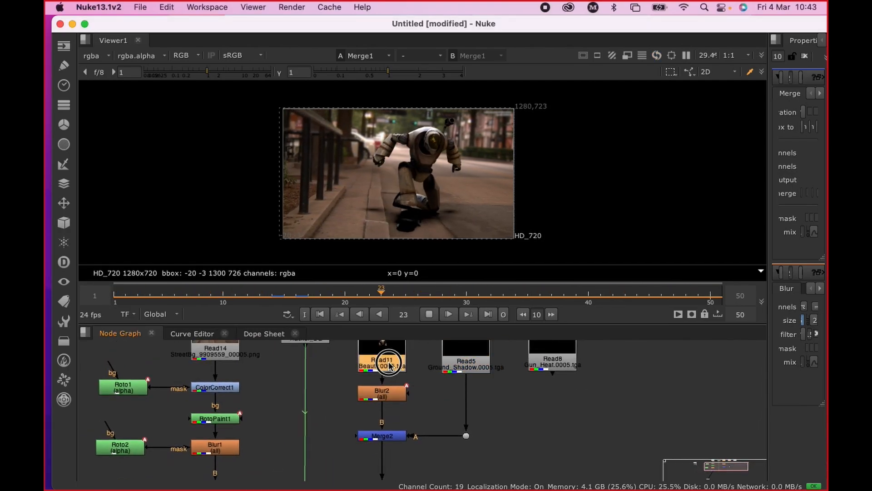
click(396, 394)
click(388, 437)
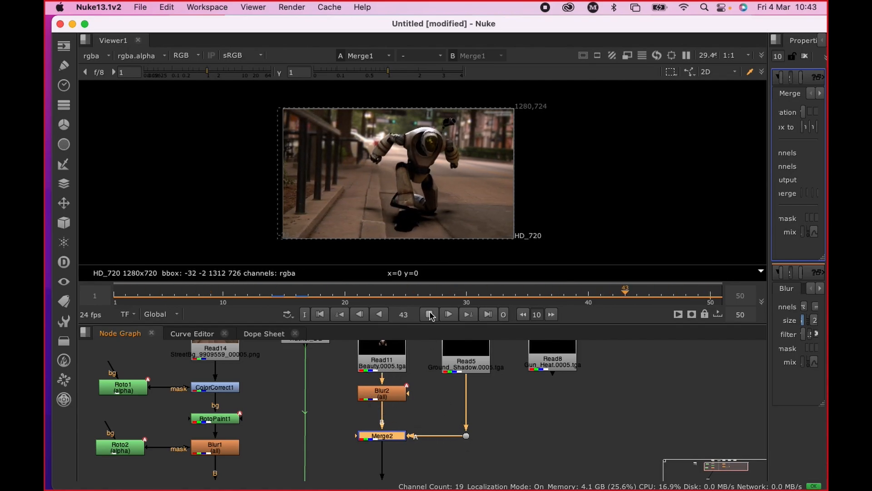
scroll(416, 186, up, 5)
middle_drag(427, 154, 444, 82)
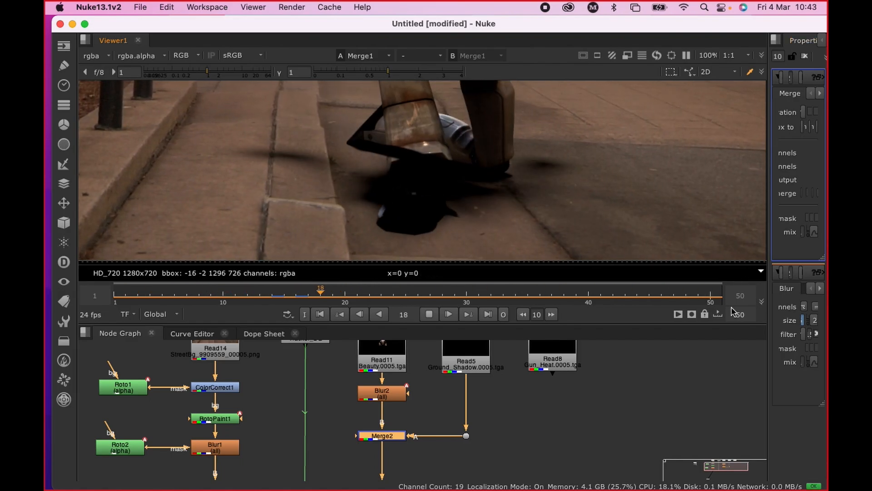
Step: Widen the properties area, clear its open node settings, and set Merge2's operation to under
drag(769, 313, 613, 313)
click(651, 57)
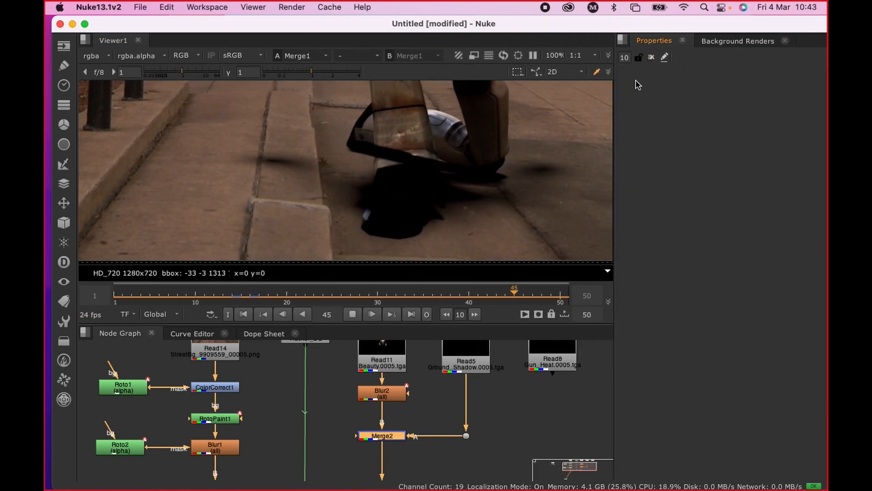
double_click(390, 439)
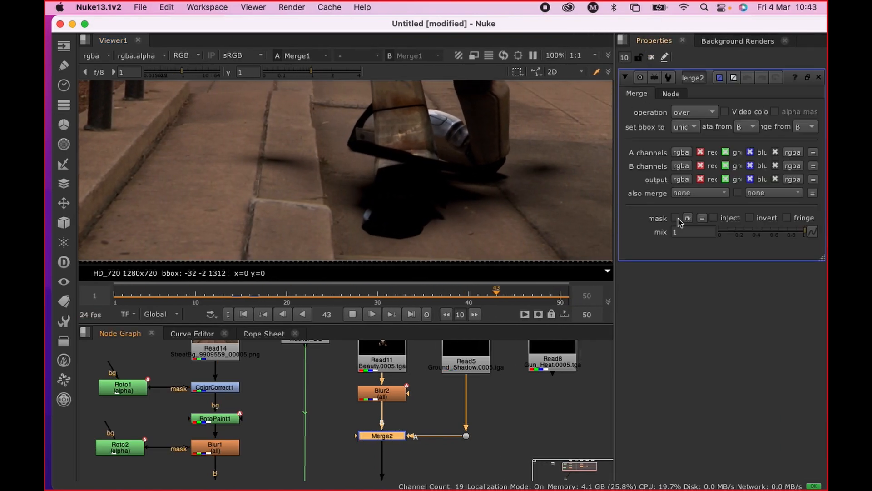
click(694, 115)
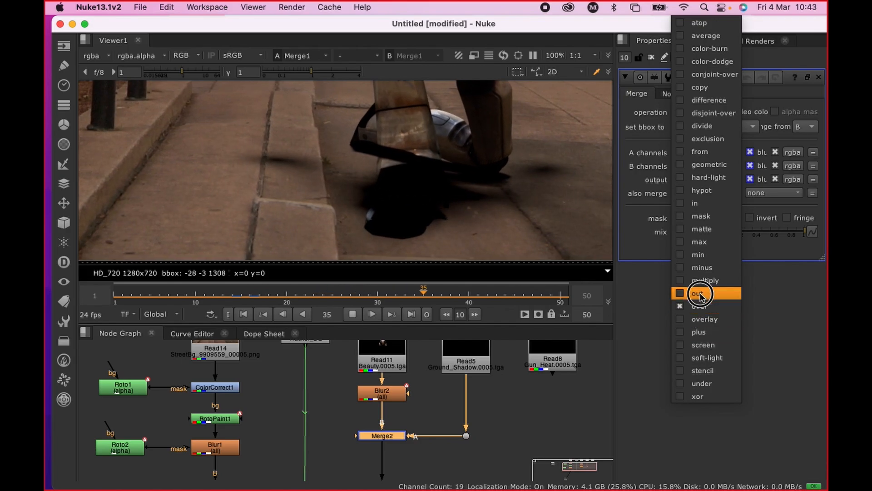
click(709, 384)
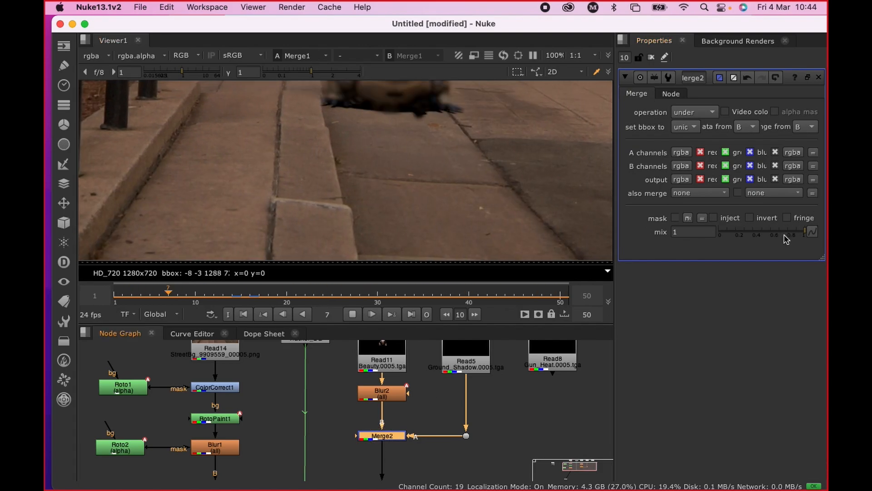
drag(785, 237, 809, 234)
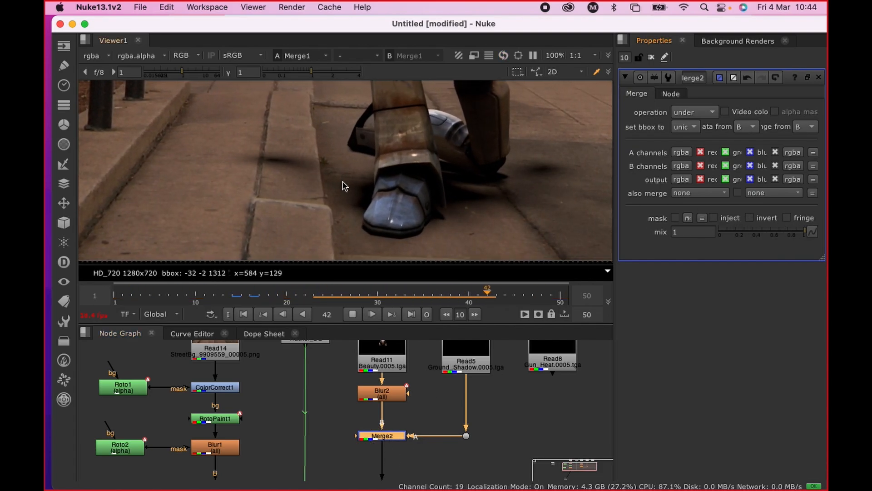
Step: Compare the robot's ground shadow with the natural contact shadows at the railing posts in the street plate
scroll(344, 187, up, 3)
scroll(344, 188, up, 3)
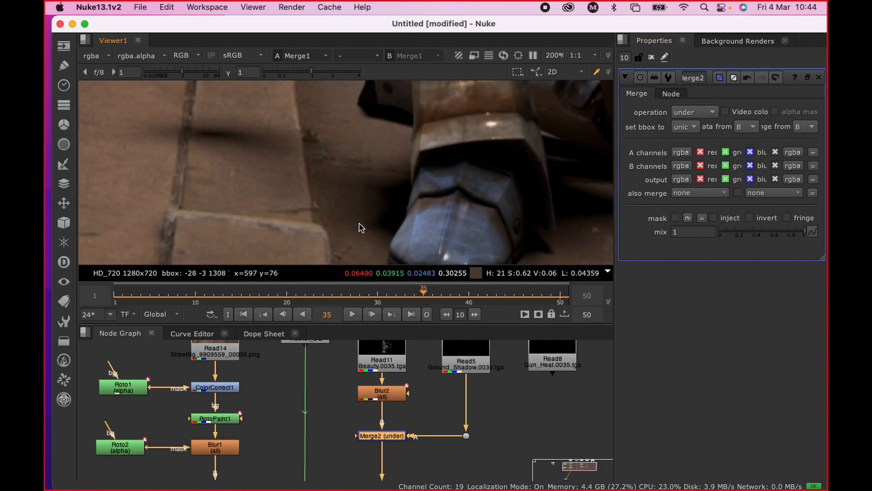
scroll(471, 154, down, 7)
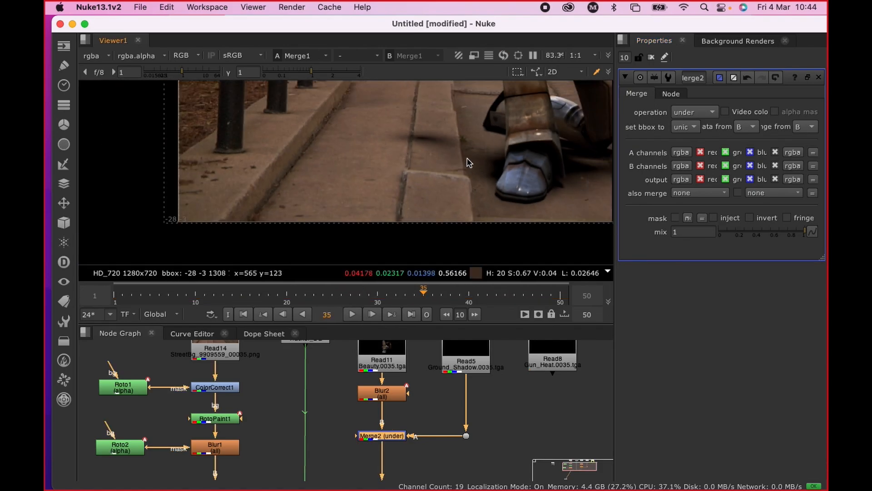
scroll(469, 162, up, 3)
scroll(370, 134, up, 4)
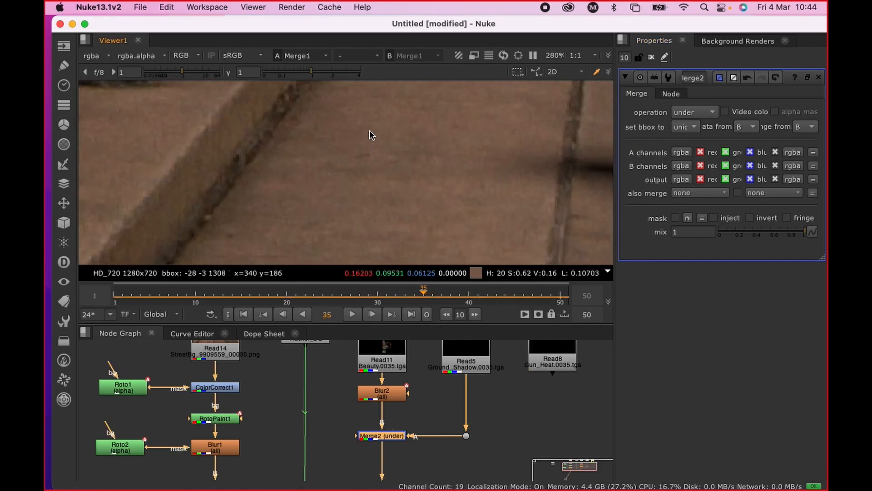
middle_drag(360, 186, 389, 214)
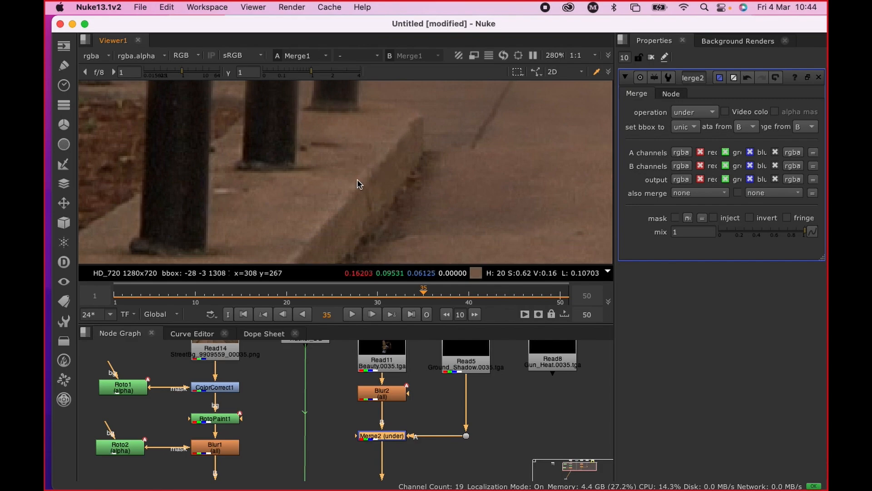
scroll(334, 162, up, 4)
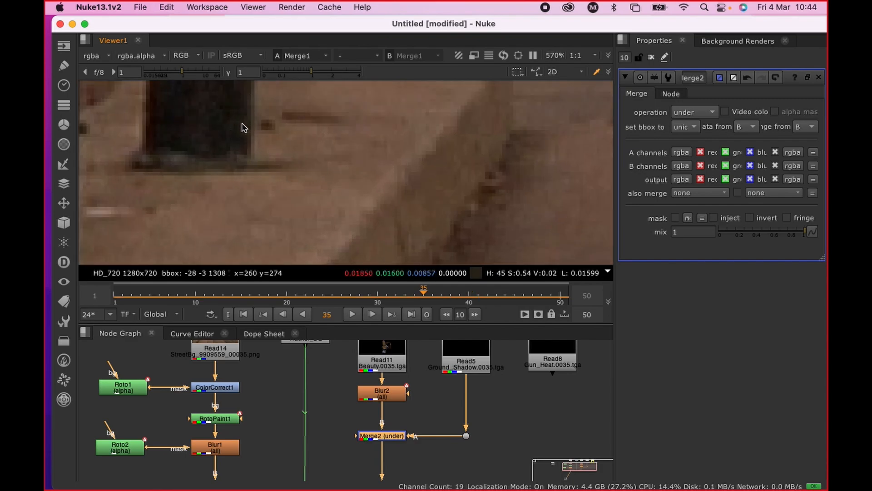
middle_drag(242, 126, 249, 165)
scroll(342, 222, down, 3)
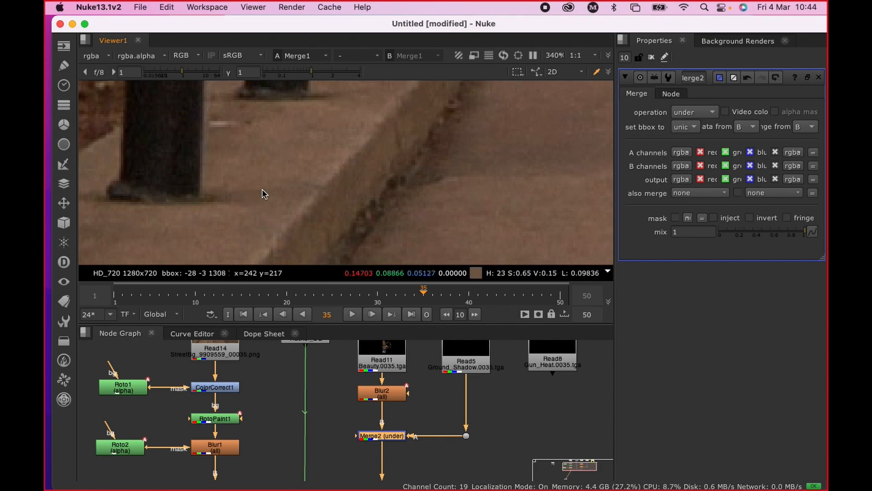
scroll(262, 189, down, 4)
scroll(432, 202, down, 2)
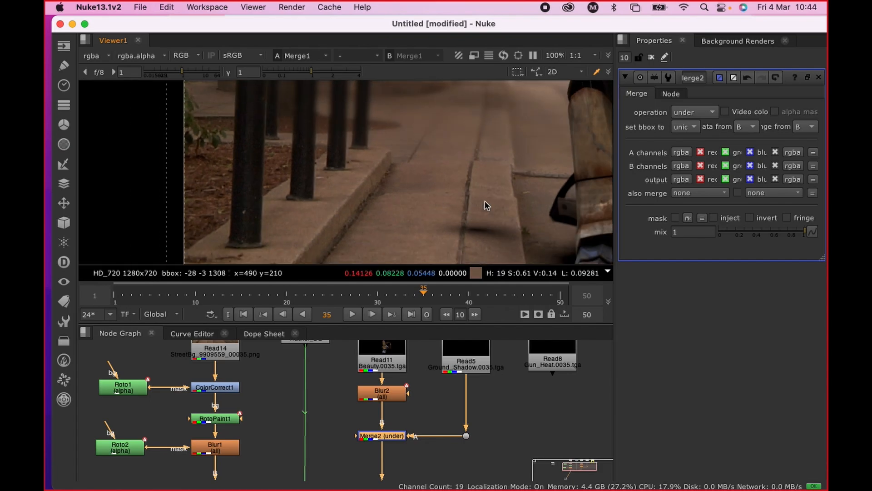
scroll(484, 200, up, 2)
middle_drag(484, 200, 519, 195)
scroll(384, 185, up, 1)
scroll(440, 192, down, 5)
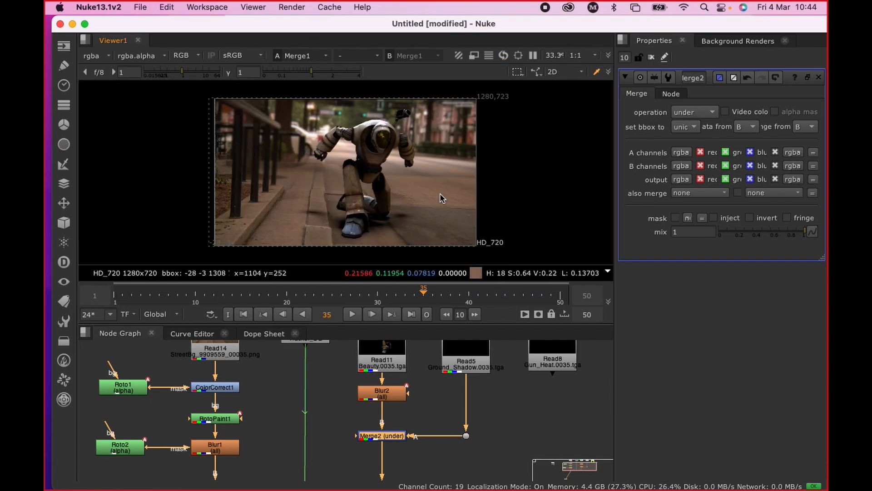
scroll(443, 193, up, 5)
scroll(296, 191, up, 1)
middle_drag(300, 195, 349, 115)
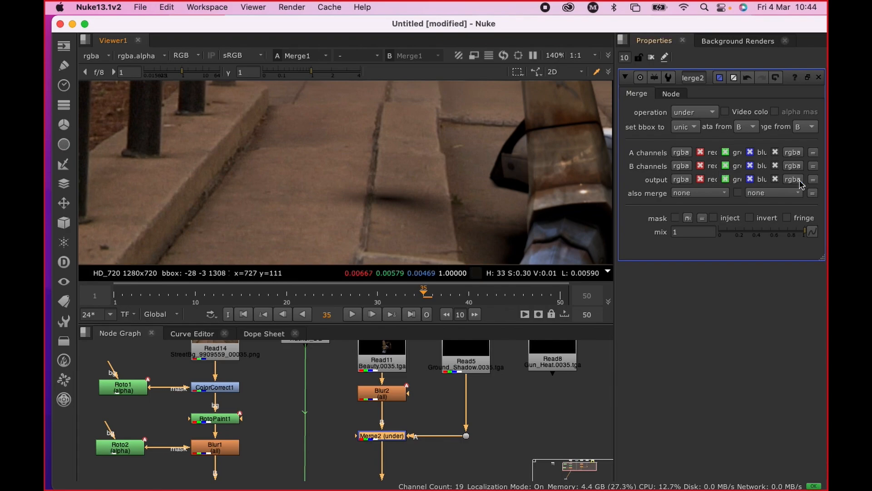
Step: Lower Merge2's mix to 0.36 and play the sequence to judge the lighter ground shadow
drag(802, 234, 753, 231)
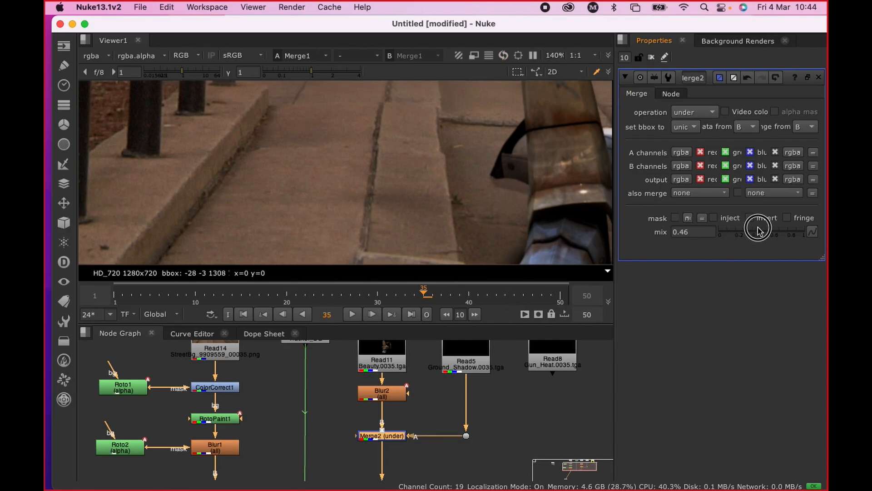
scroll(444, 198, down, 6)
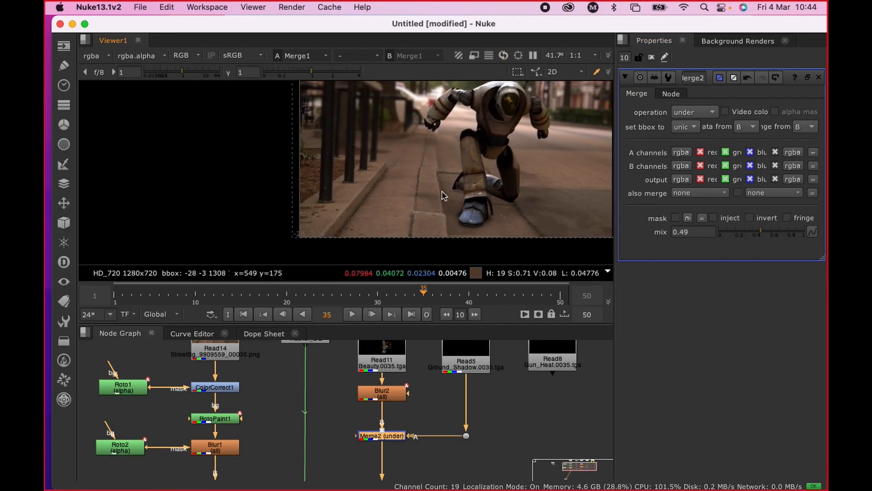
drag(756, 230, 767, 233)
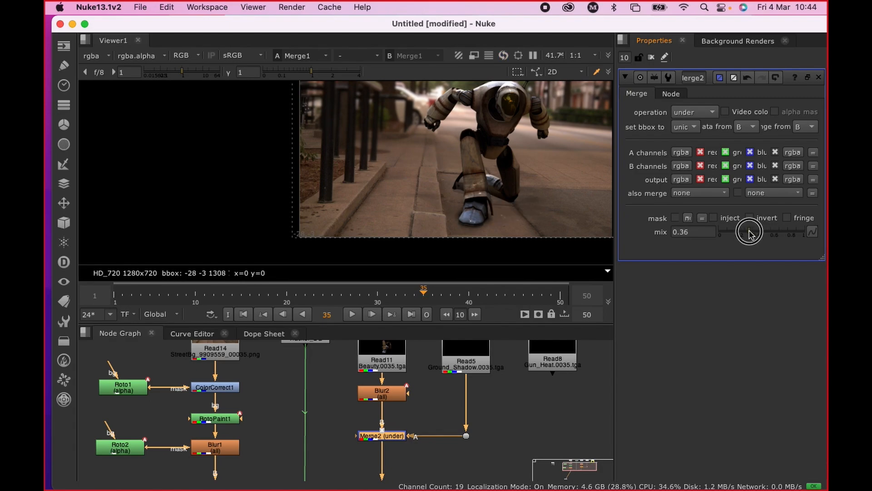
click(352, 315)
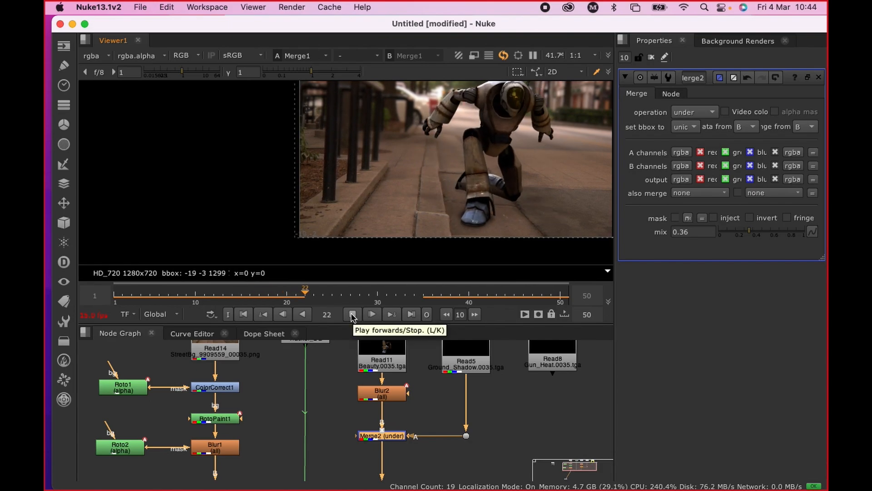
click(359, 314)
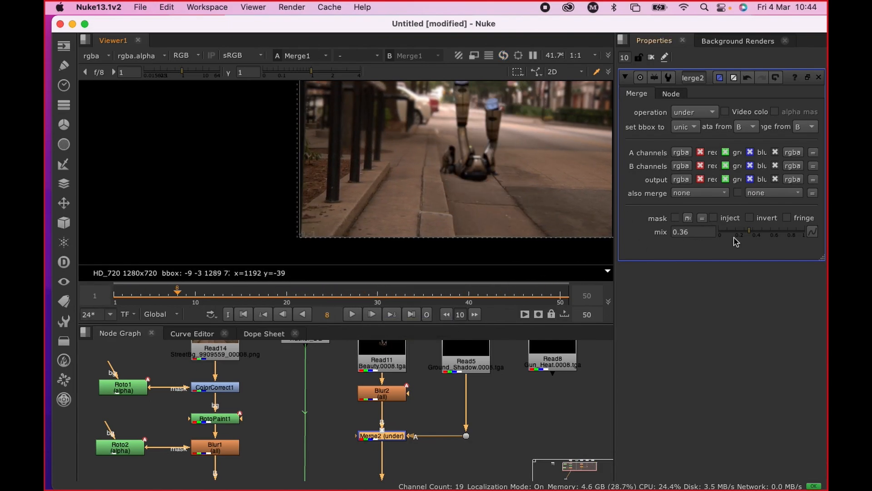
Step: Set Merge2's mix to 0.52 and check the ground shadow's strength in playback
mouse_move(752, 234)
mouse_down()
mouse_move(770, 233)
mouse_move(762, 233)
mouse_up()
click(353, 314)
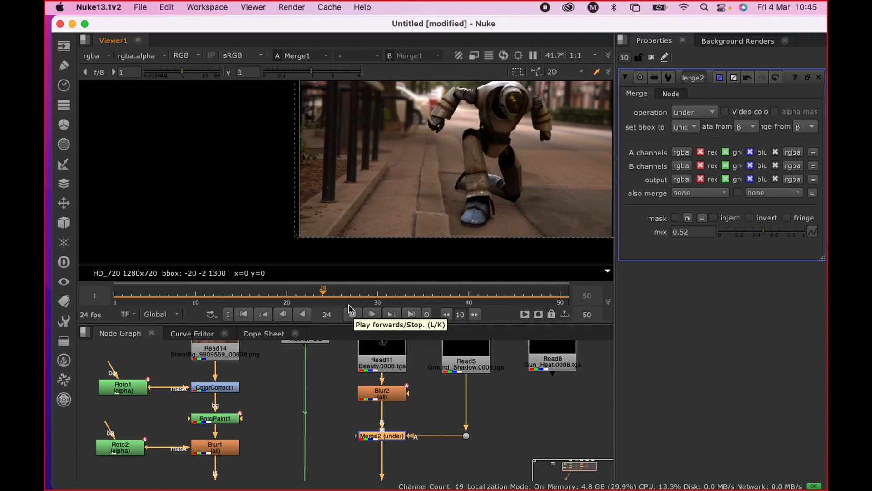
click(351, 314)
Step: Shift Merge2 and the Ground_Shadow dot slightly upward, keeping them level, to make room below
scroll(424, 405, down, 2)
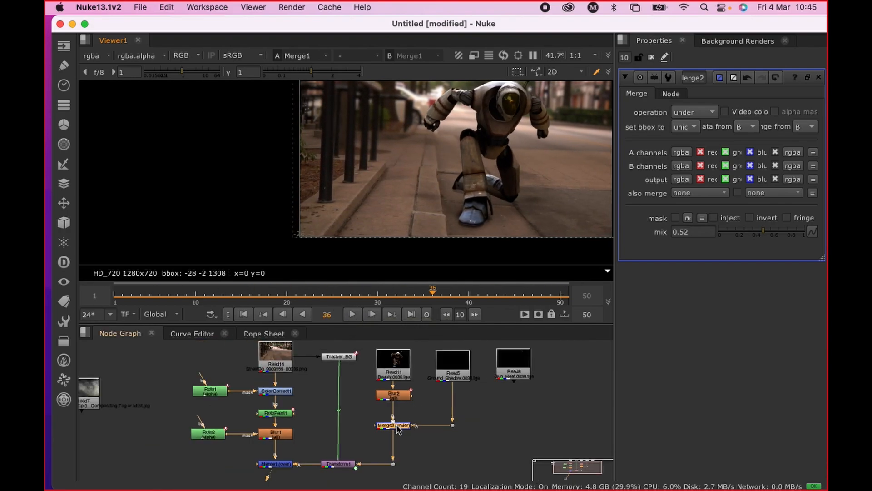
click(454, 425)
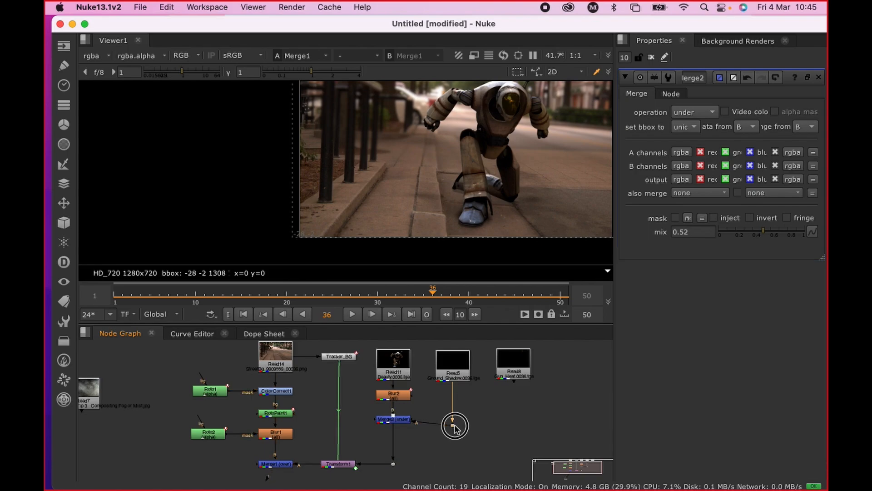
click(452, 436)
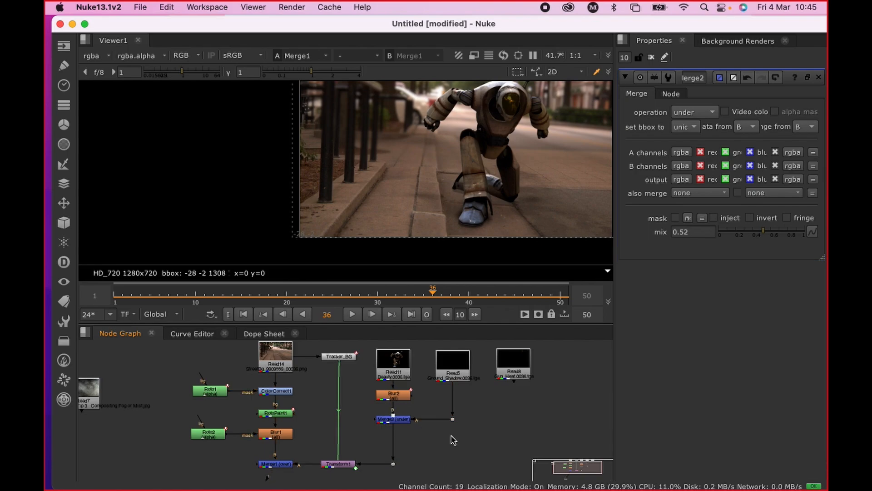
Step: Add a new Merge node and insert it into the robot pipe directly below Merge2
key(Tab)
text(m)
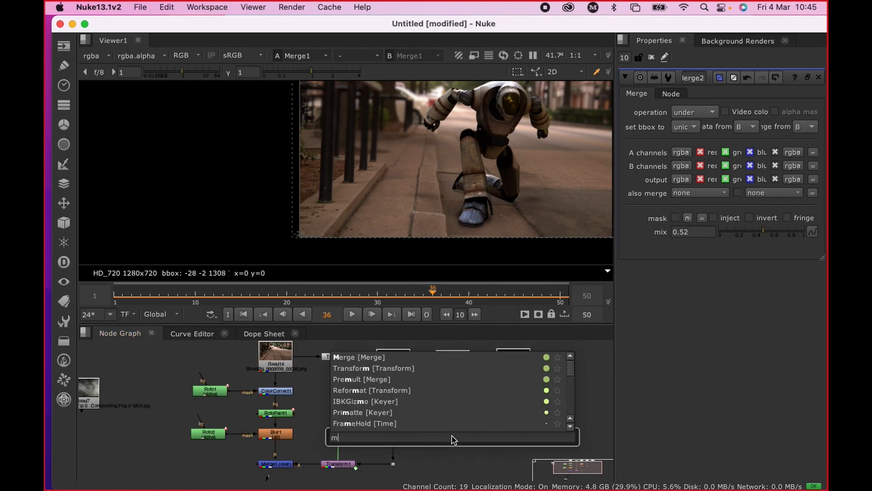
click(359, 357)
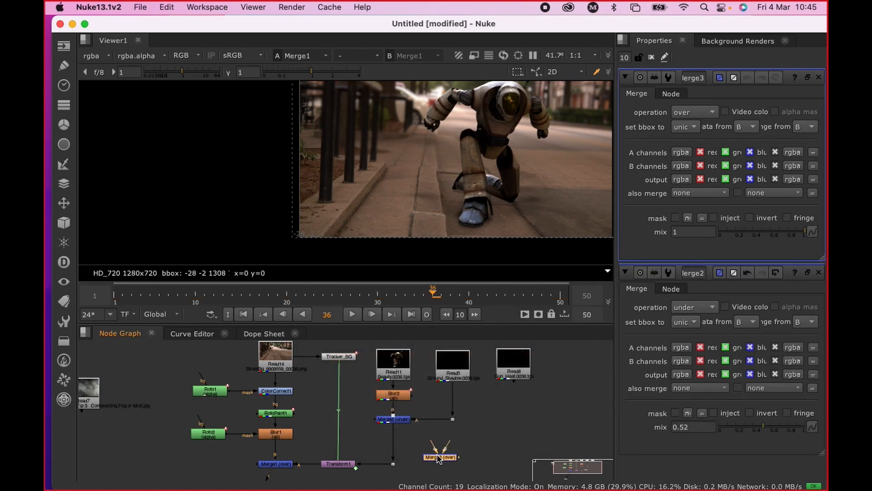
drag(395, 444, 391, 444)
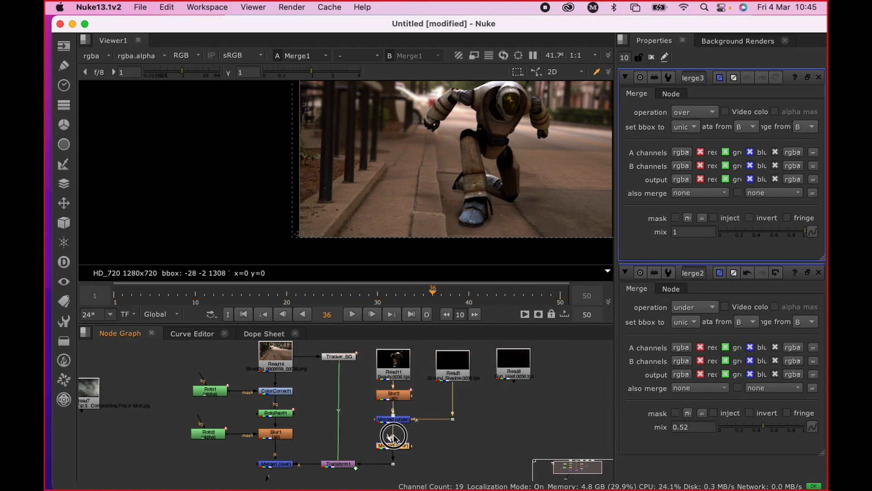
Step: Connect Merge3's A input to the Gun_Heat read node and add a dot to route the pipe at a right angle
drag(515, 390, 521, 375)
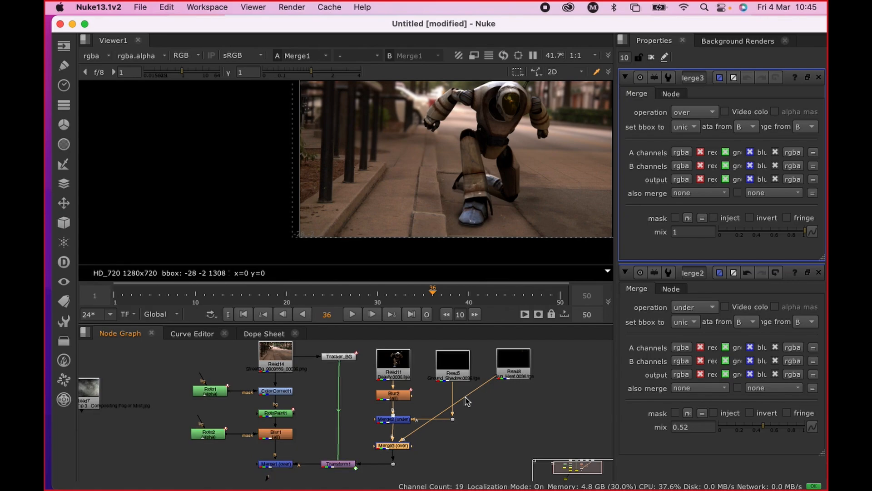
ctrl+drag(448, 408, 453, 414)
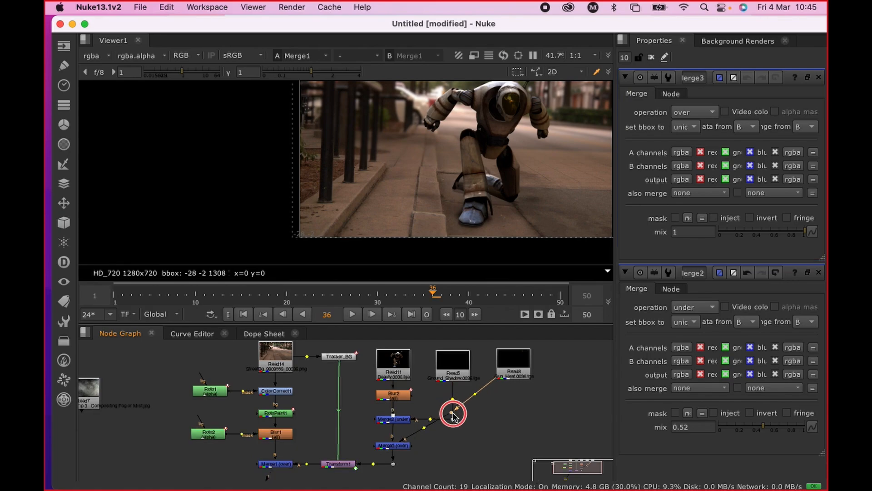
drag(516, 456, 519, 447)
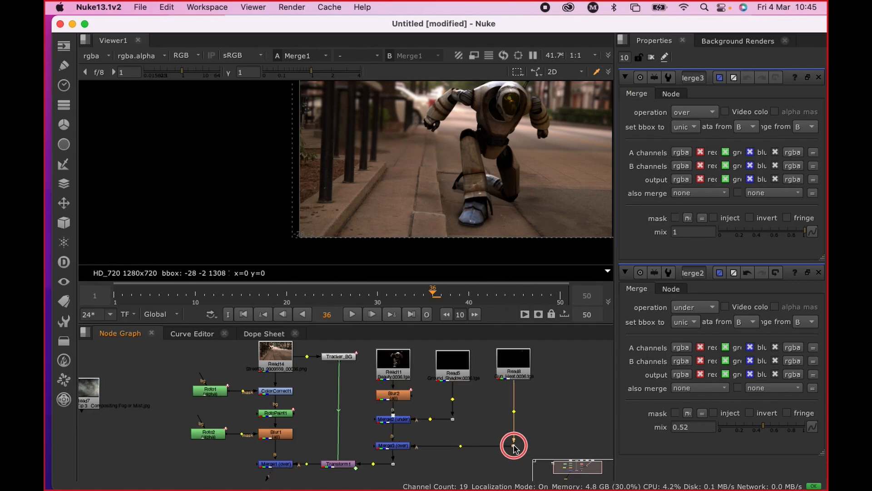
scroll(483, 155, down, 4)
scroll(519, 125, up, 6)
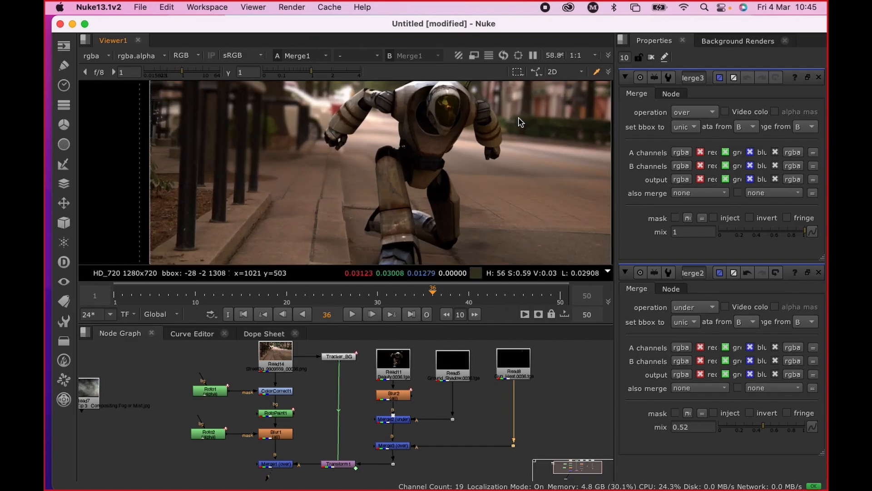
Step: Examine the robot's gun heat ring up close at the first frame and at frame 15
middle_drag(519, 119, 502, 194)
drag(431, 294, 113, 293)
scroll(408, 192, up, 8)
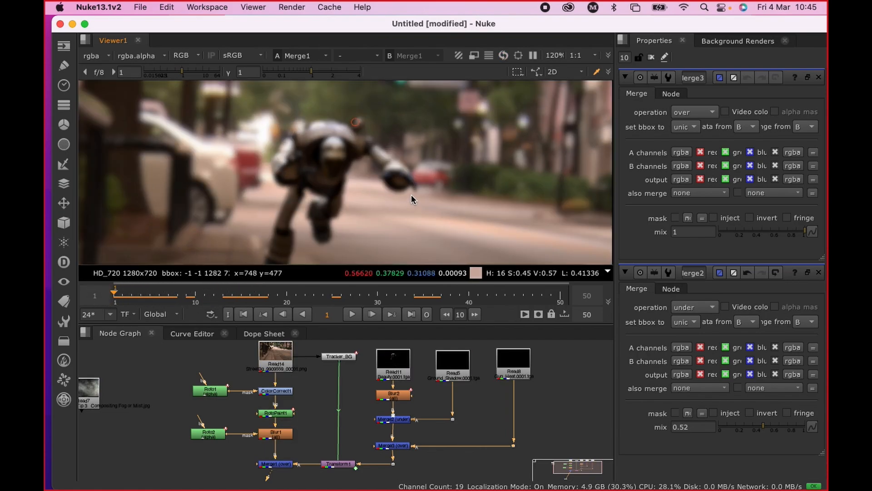
middle_drag(349, 131, 364, 162)
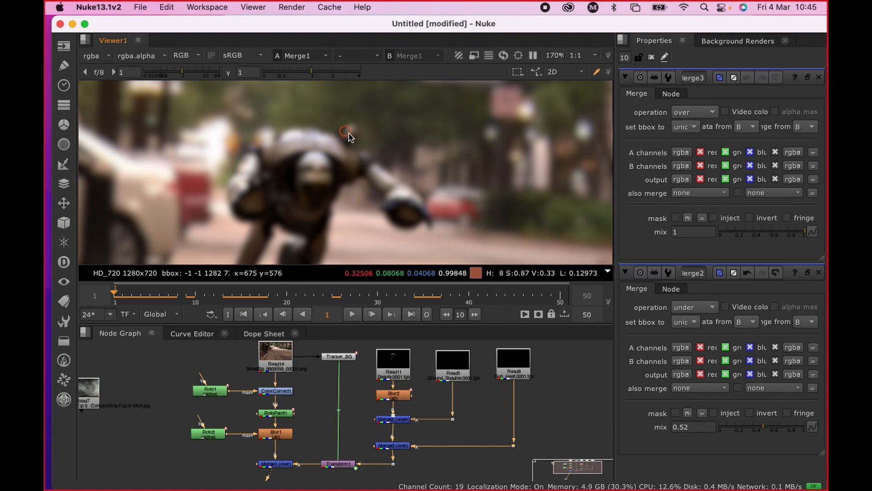
drag(116, 295, 98, 291)
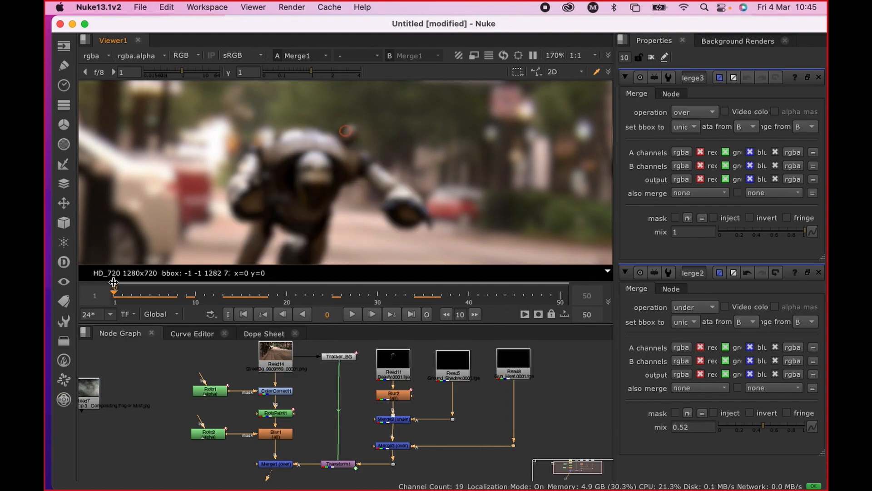
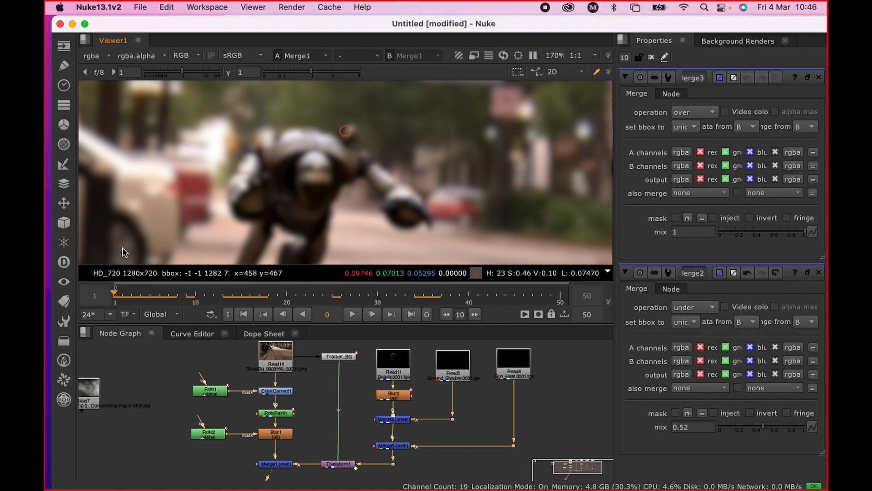
drag(115, 285, 240, 295)
scroll(286, 150, up, 2)
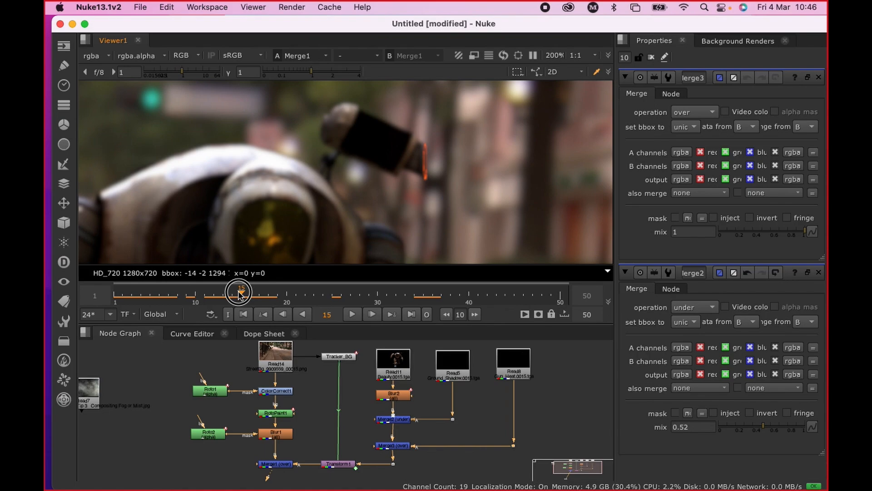
mouse_move(239, 295)
mouse_down()
mouse_move(121, 296)
mouse_move(257, 290)
mouse_move(242, 293)
mouse_up()
Step: Set Merge3's mix to 0 and keyframe that mix at frame 15
click(395, 446)
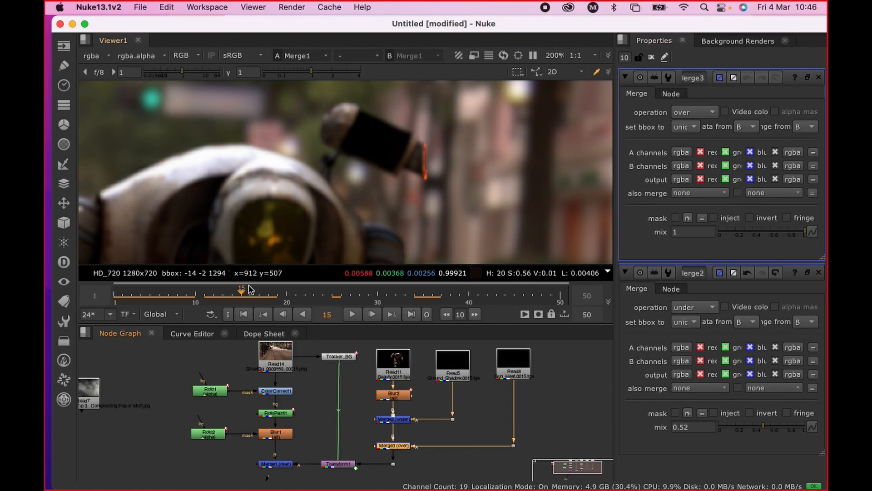
drag(243, 294, 149, 298)
drag(119, 298, 115, 296)
drag(803, 231, 695, 232)
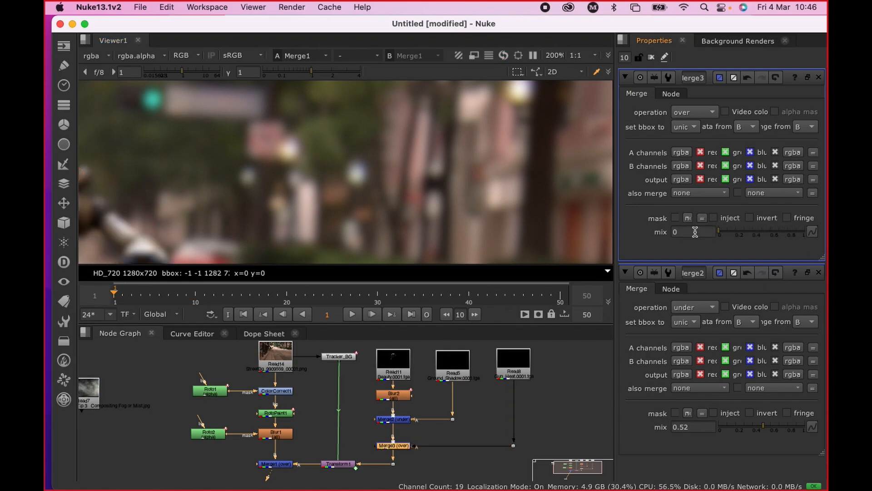
drag(122, 298, 241, 296)
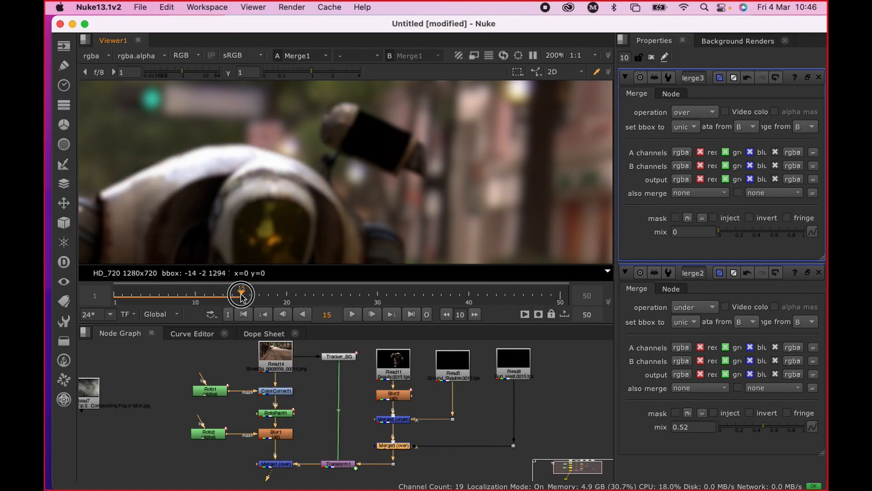
click(812, 232)
click(799, 235)
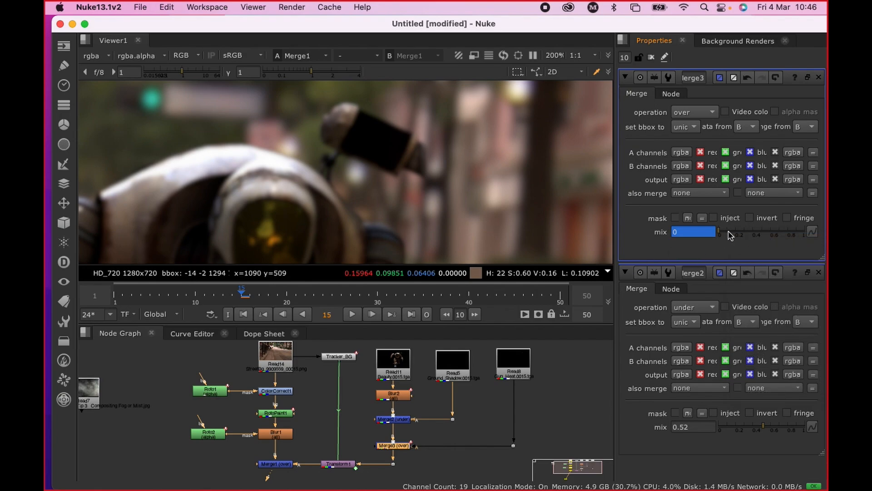
Step: Try Merge3 mix values of 1 and 0 at frame 15 and 0.33 at frame 14
drag(729, 234, 822, 233)
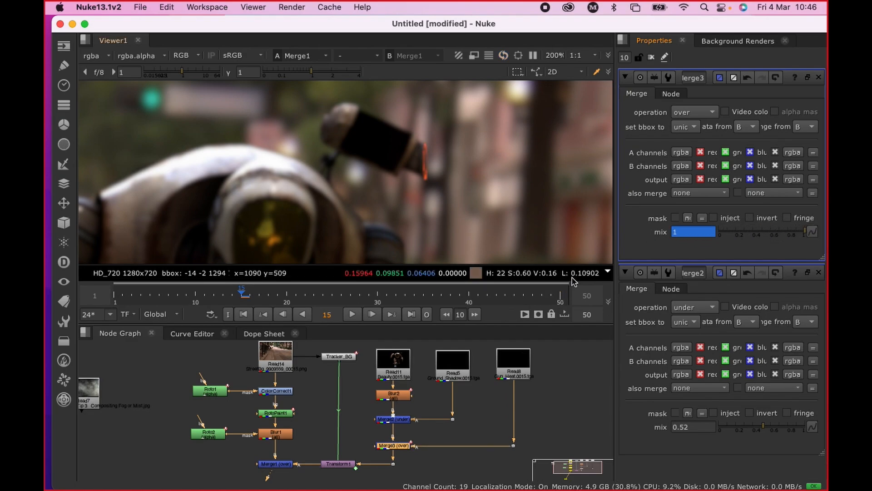
mouse_move(227, 295)
mouse_down()
mouse_move(189, 294)
mouse_move(240, 295)
mouse_up()
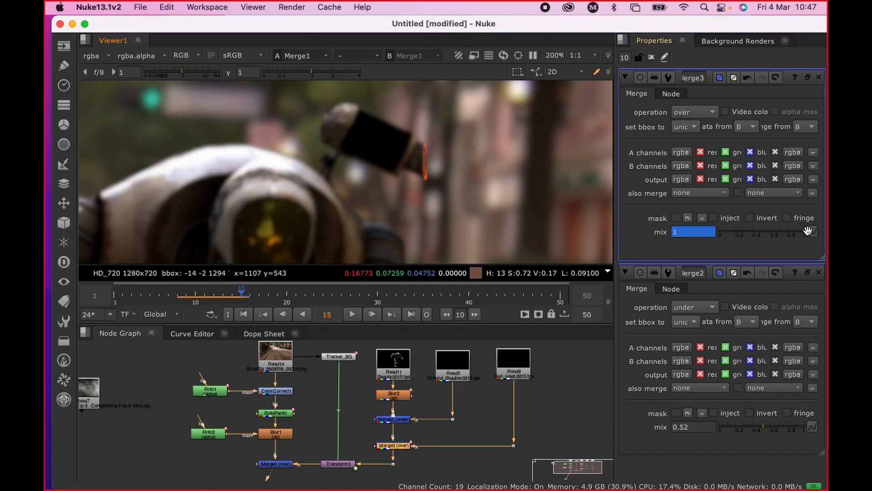
drag(802, 234, 719, 231)
mouse_move(242, 294)
mouse_down()
mouse_move(119, 296)
mouse_move(249, 296)
mouse_move(232, 295)
mouse_up()
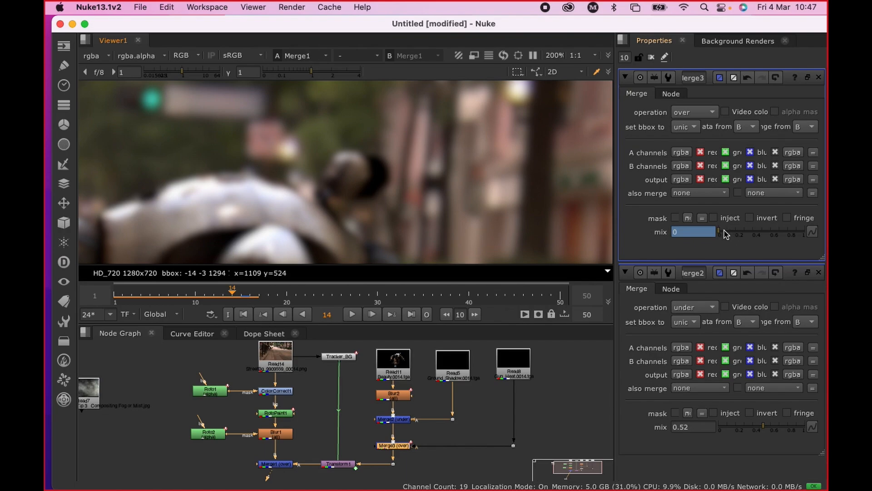
drag(724, 234, 747, 232)
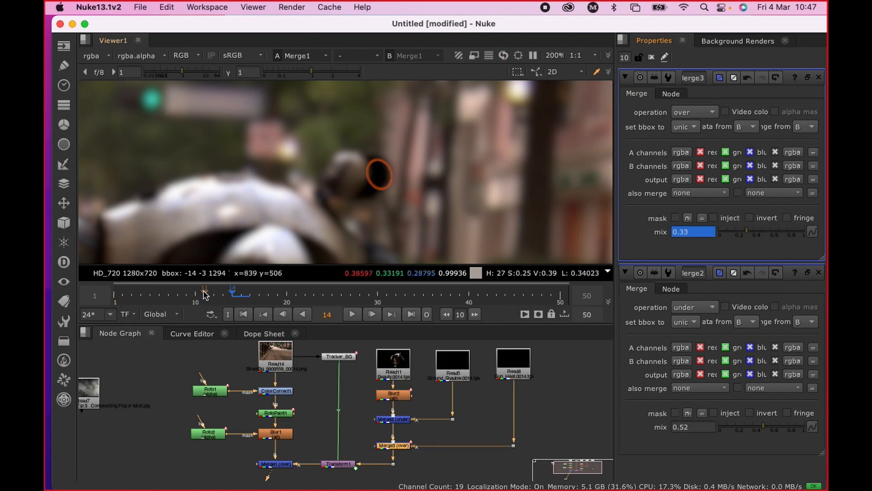
click(237, 291)
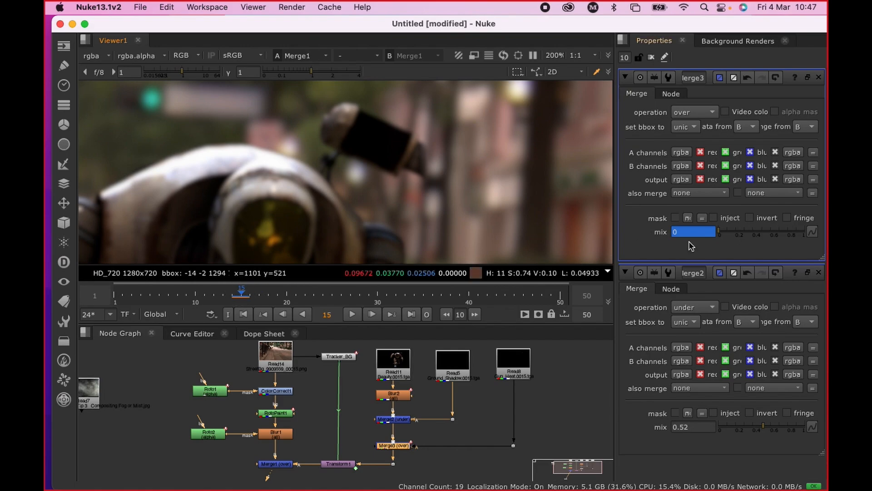
Step: Keyframe Merge3's mix at 1 on frame 15 and at 0 on frame 14
drag(727, 231, 814, 232)
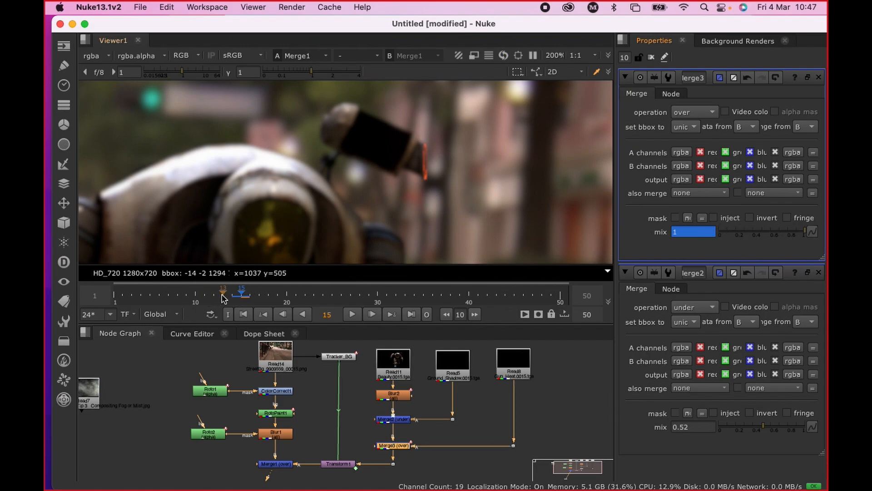
click(241, 292)
mouse_move(241, 293)
mouse_down()
mouse_move(210, 293)
mouse_move(234, 294)
mouse_up()
drag(742, 239, 681, 231)
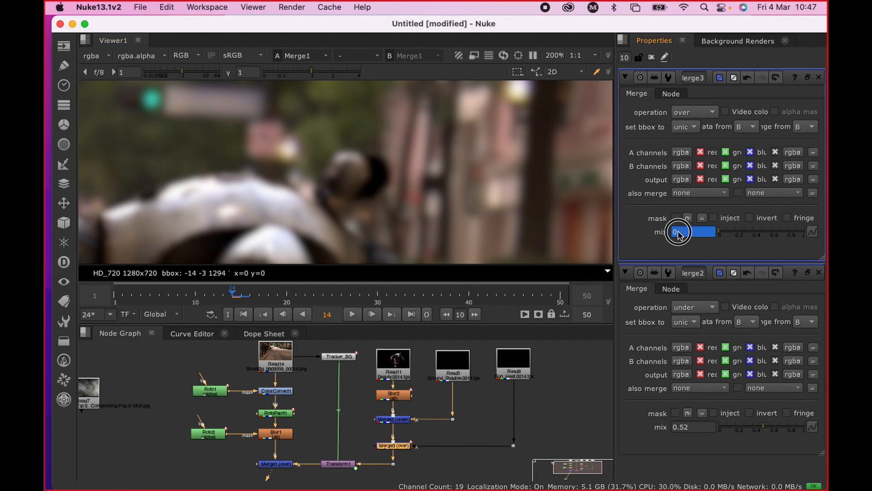
Step: Check the gun heat from before the keyframes through frame 25 and review the node graph layout
click(217, 293)
drag(217, 293, 332, 293)
scroll(303, 181, down, 3)
scroll(304, 180, down, 3)
scroll(347, 191, up, 3)
scroll(389, 208, down, 2)
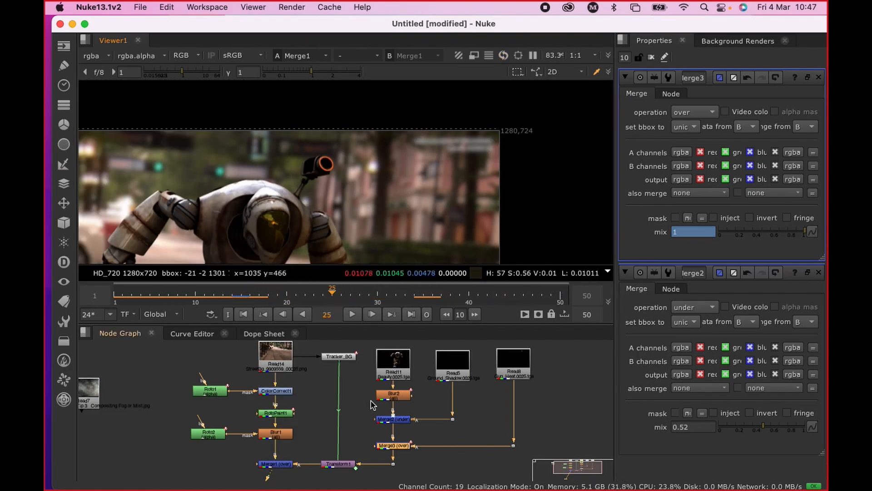
scroll(336, 424, down, 4)
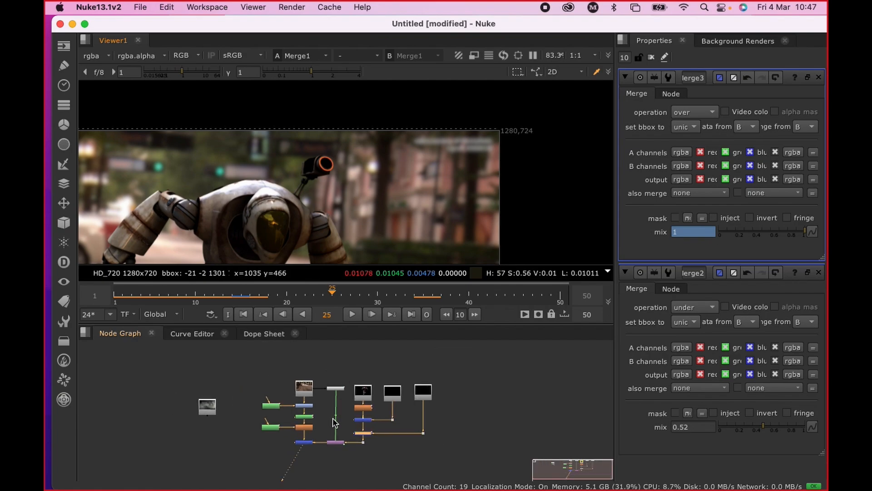
scroll(337, 417, up, 4)
middle_drag(336, 416, 277, 412)
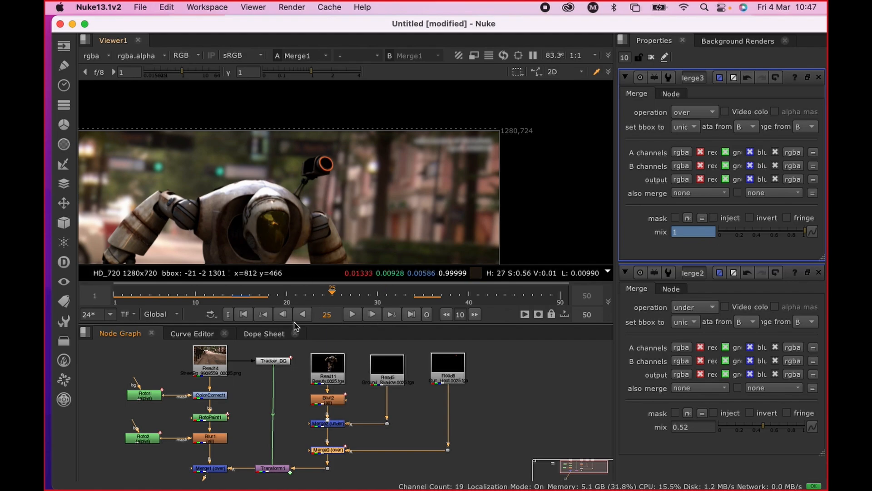
scroll(316, 357, down, 3)
scroll(318, 356, up, 3)
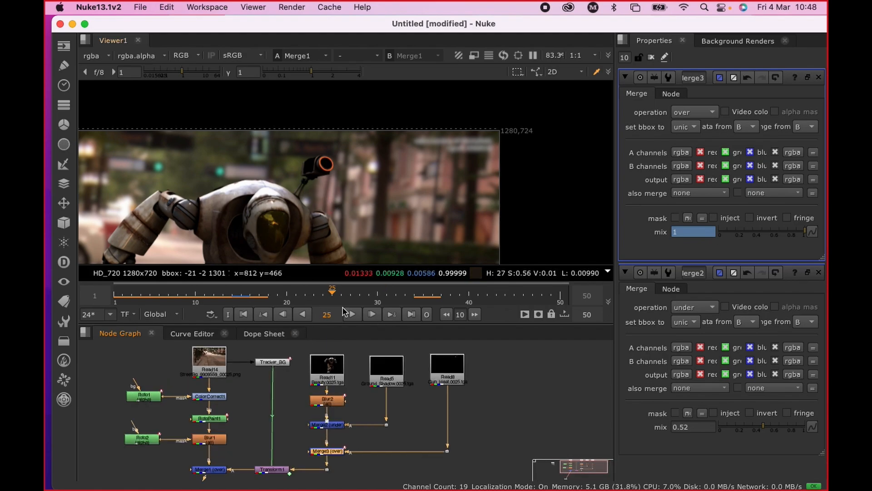
Step: Play the comp from frame 1 with the whole shot in view, check the gun heat, and stop playback
click(244, 314)
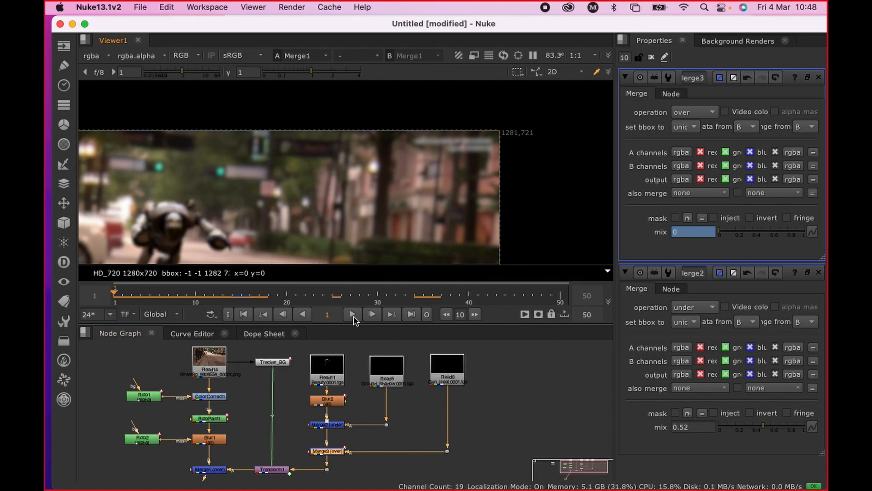
click(352, 314)
scroll(313, 209, down, 5)
scroll(327, 209, down, 1)
middle_drag(327, 209, 421, 176)
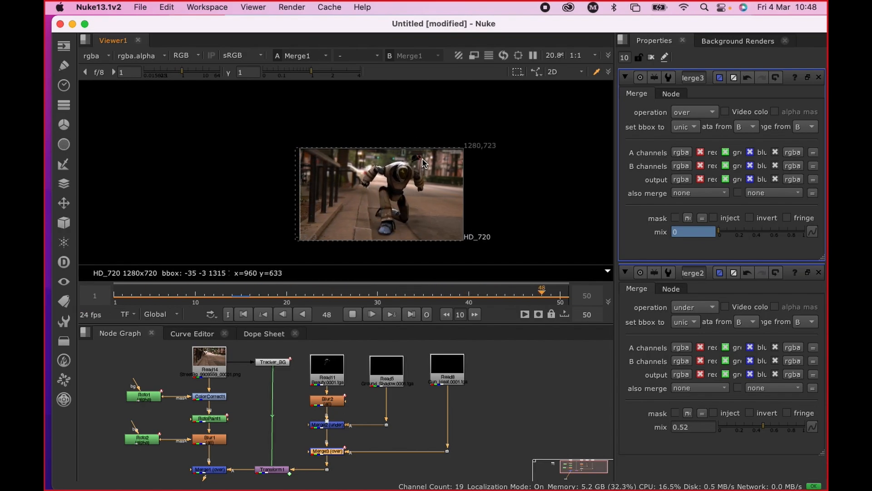
scroll(421, 157, up, 4)
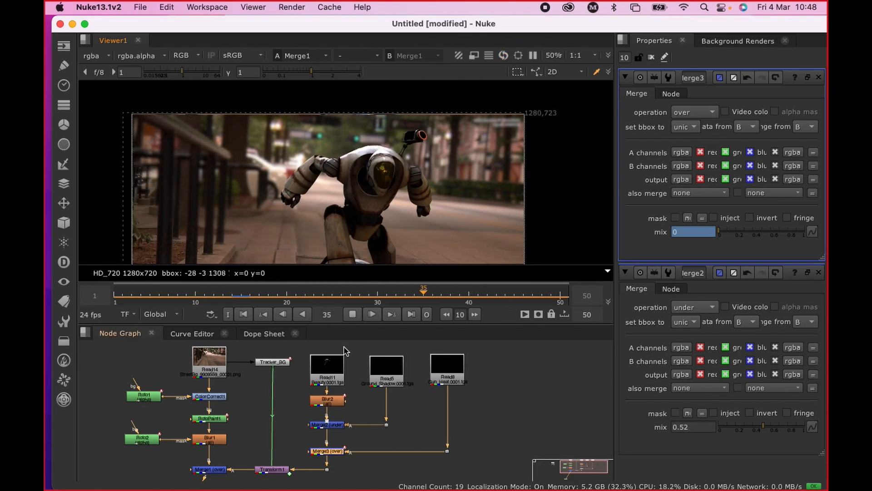
scroll(344, 349, up, 3)
scroll(343, 348, down, 5)
click(366, 315)
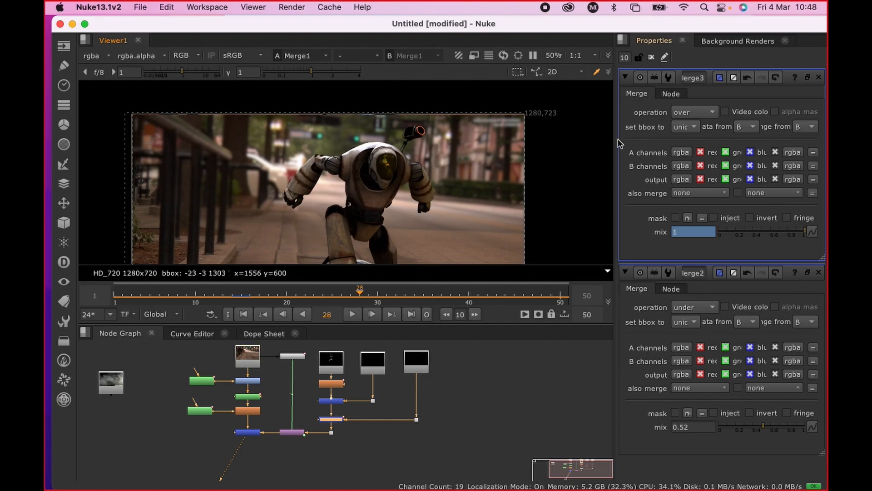
Step: Save the comp as a new script named Class Friday in the GreenScree_Sequence 2 folder
click(140, 8)
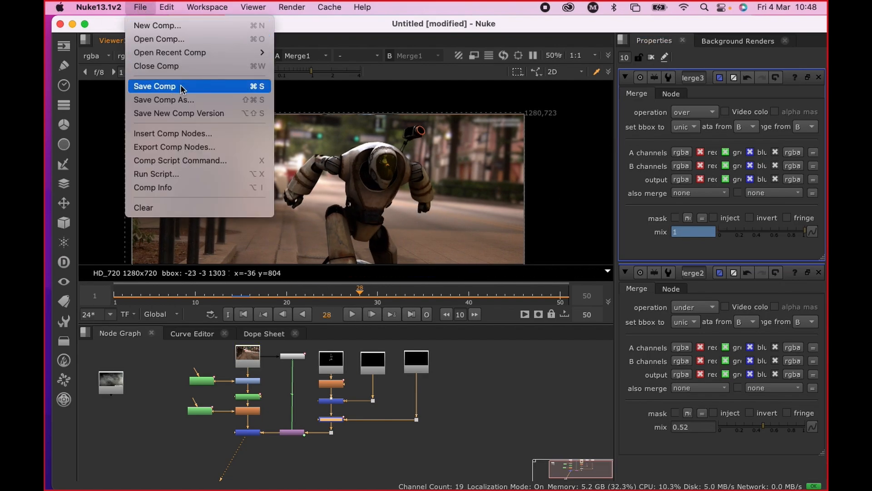
click(159, 99)
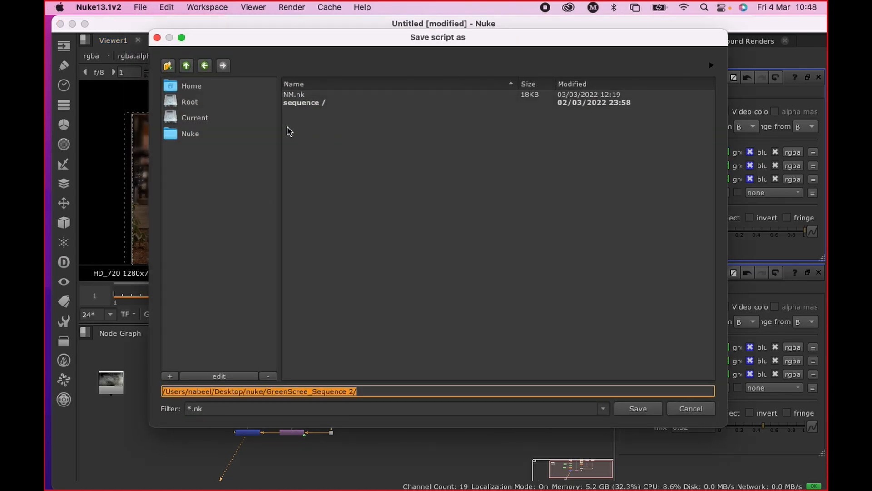
click(386, 385)
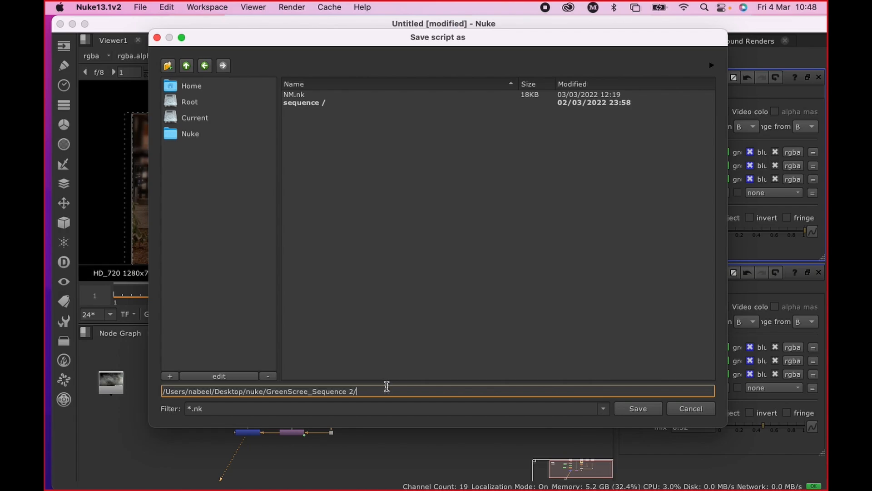
text(Class Friday)
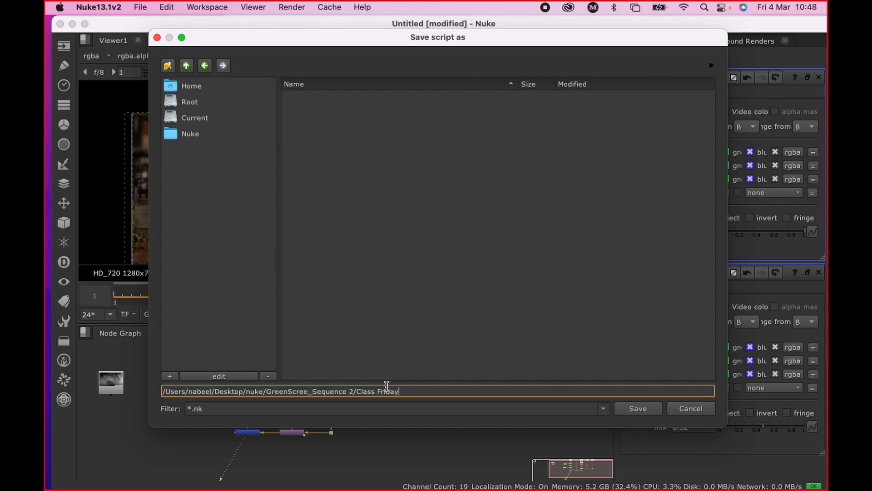
click(634, 408)
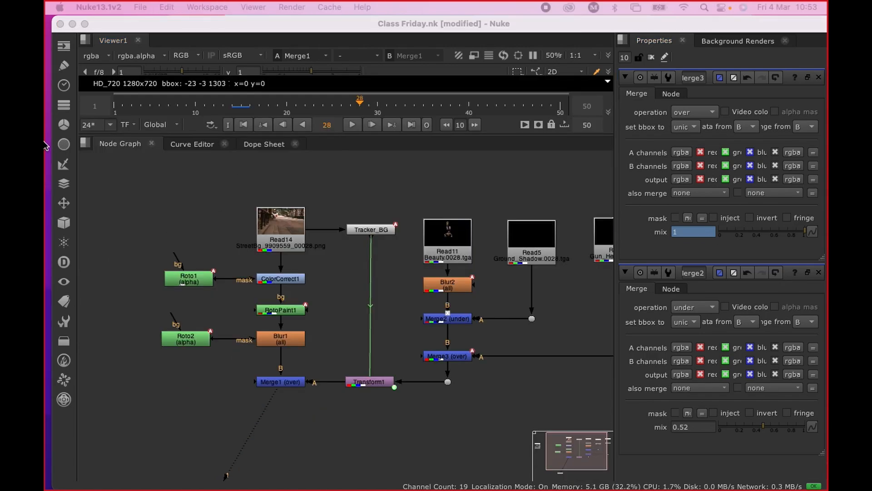
Step: Add a backdrop and fit it around the street plate column from Read14 down to Merge1
click(223, 383)
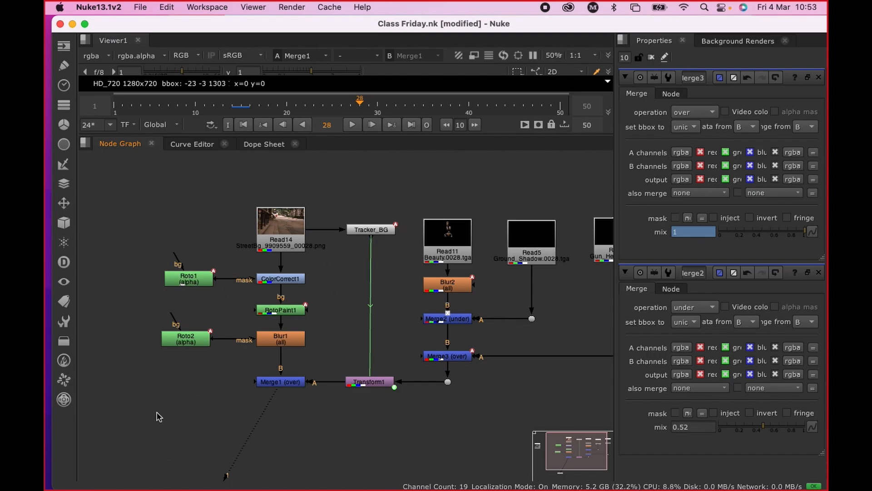
key(Tab)
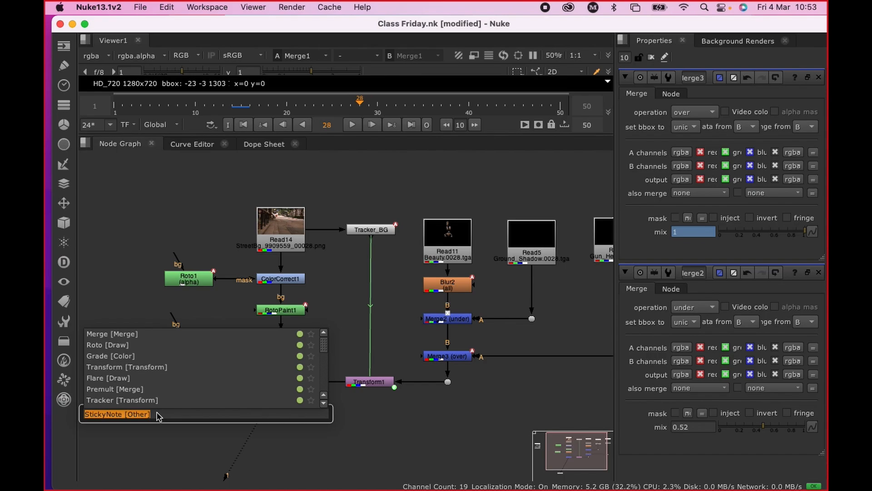
text(back)
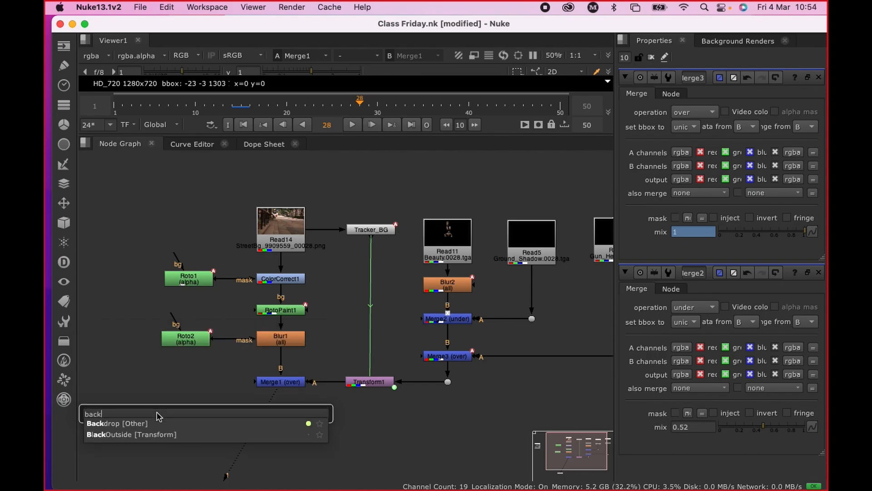
click(119, 424)
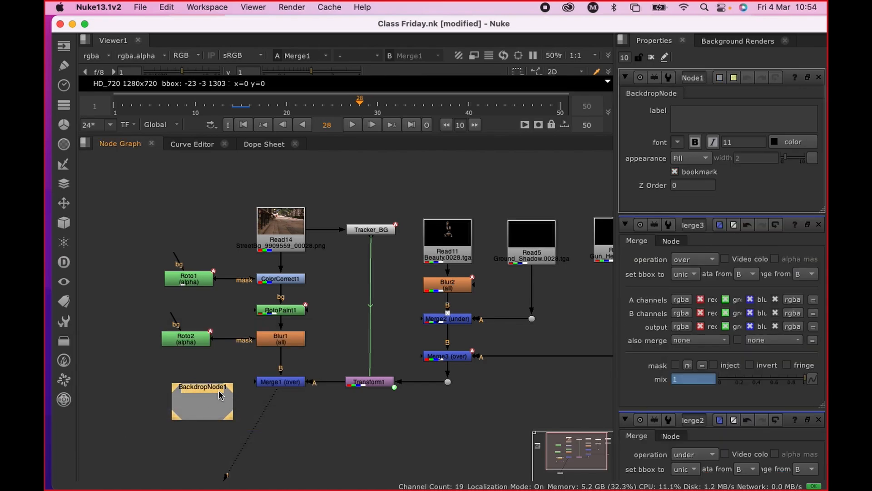
drag(220, 395, 329, 422)
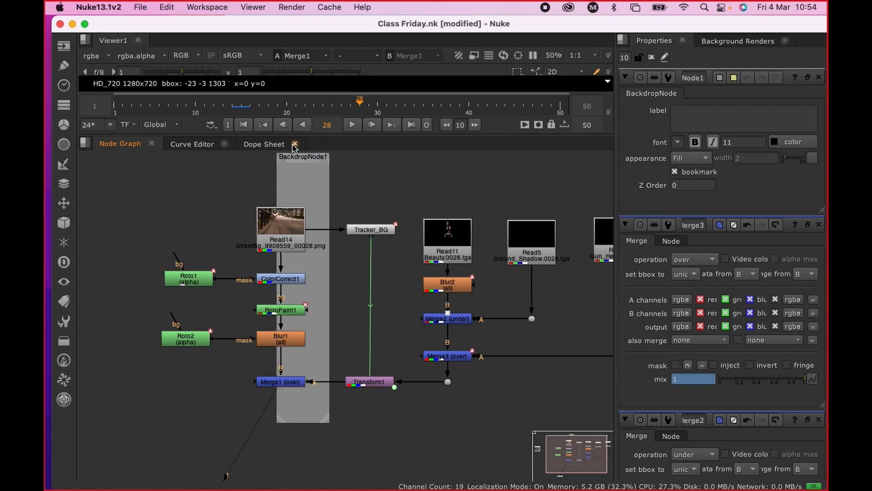
drag(295, 157, 266, 160)
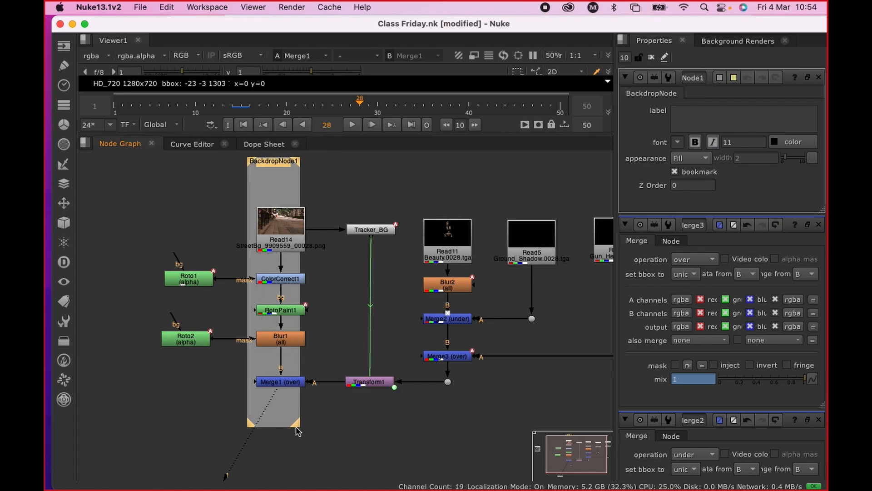
drag(298, 430, 321, 432)
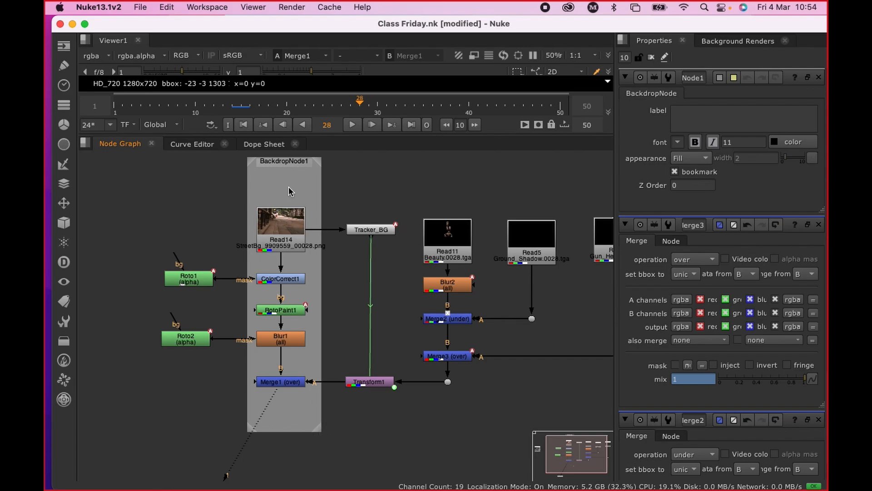
mouse_move(282, 163)
mouse_down()
mouse_move(311, 171)
mouse_move(253, 174)
mouse_move(272, 164)
mouse_up()
click(266, 336)
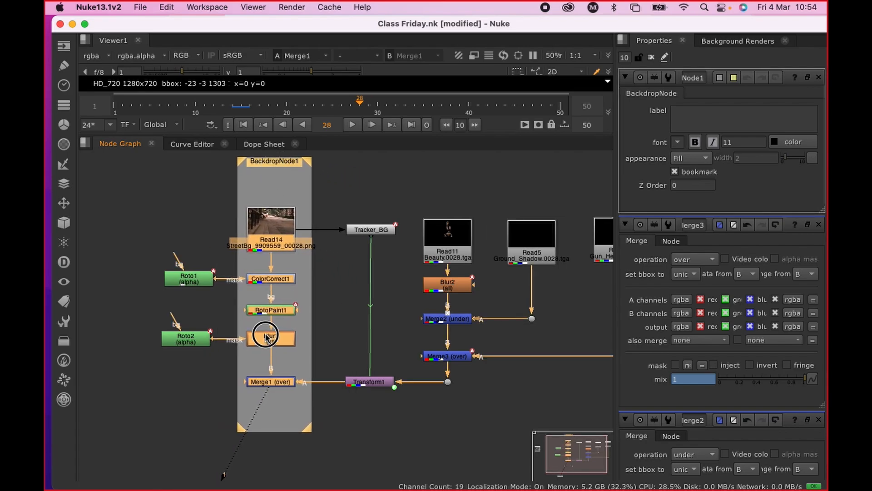
drag(306, 425, 307, 425)
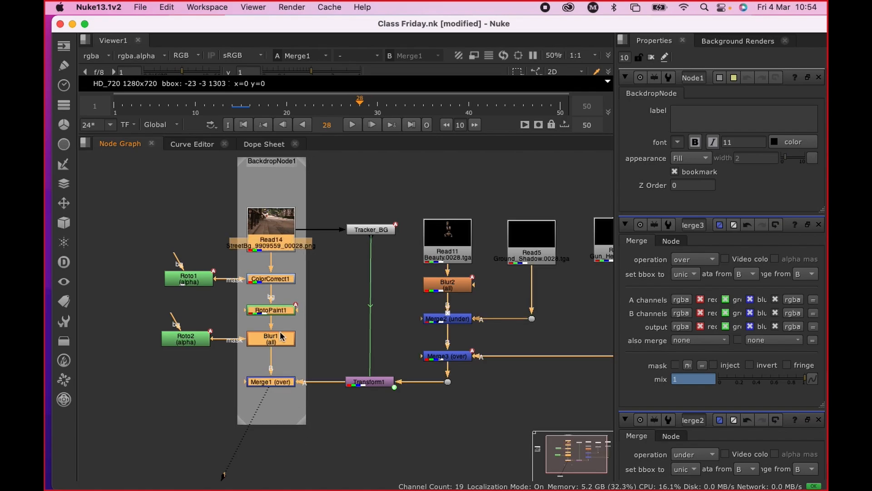
Step: Label the backdrop behind the street plate column BackGround
click(272, 159)
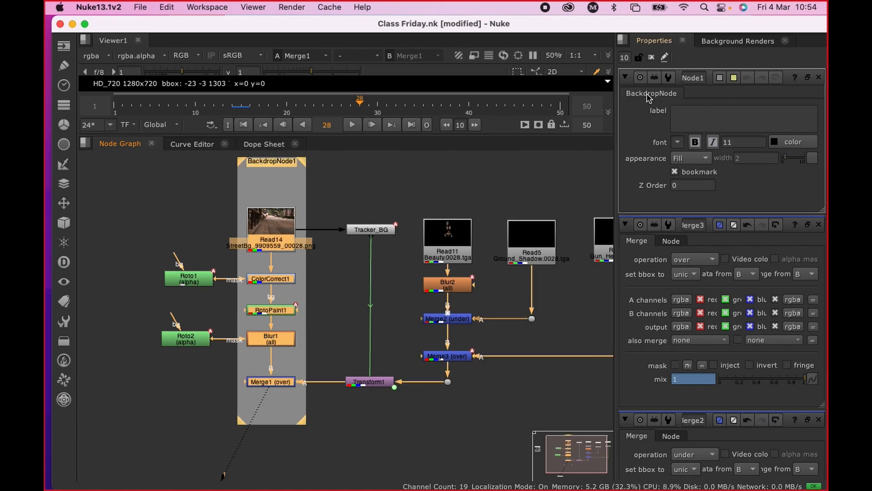
click(689, 109)
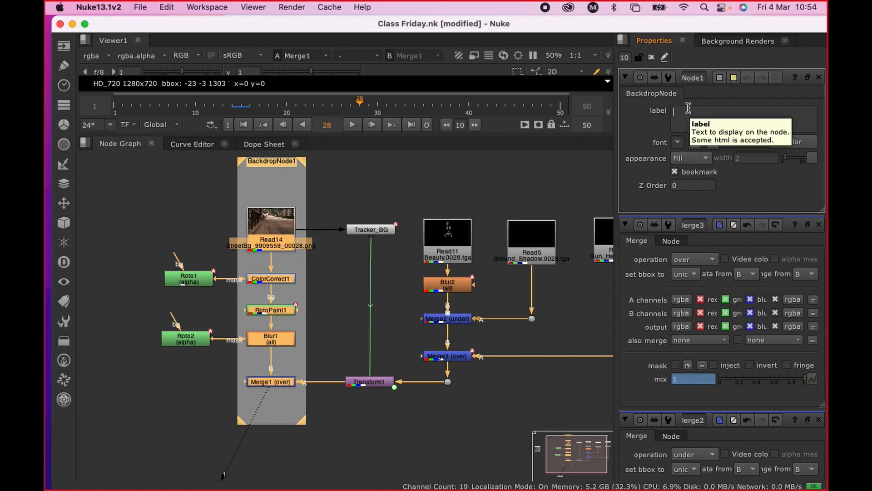
text(BackGround)
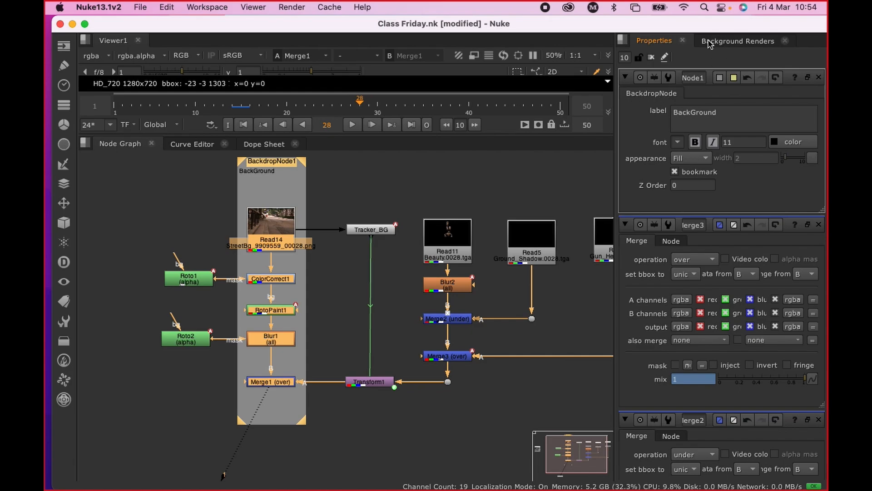
Step: Clear all open node properties, reopen those of the BackGround backdrop, and change its label's font colour to white
click(652, 58)
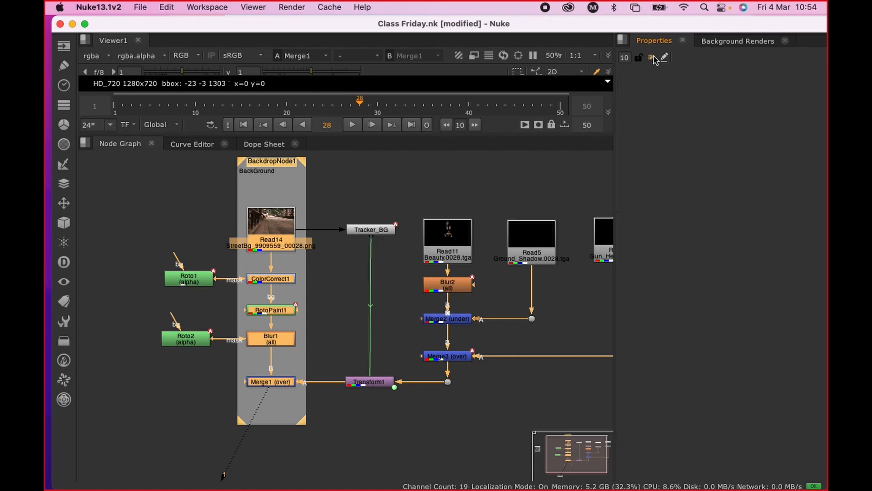
double_click(286, 164)
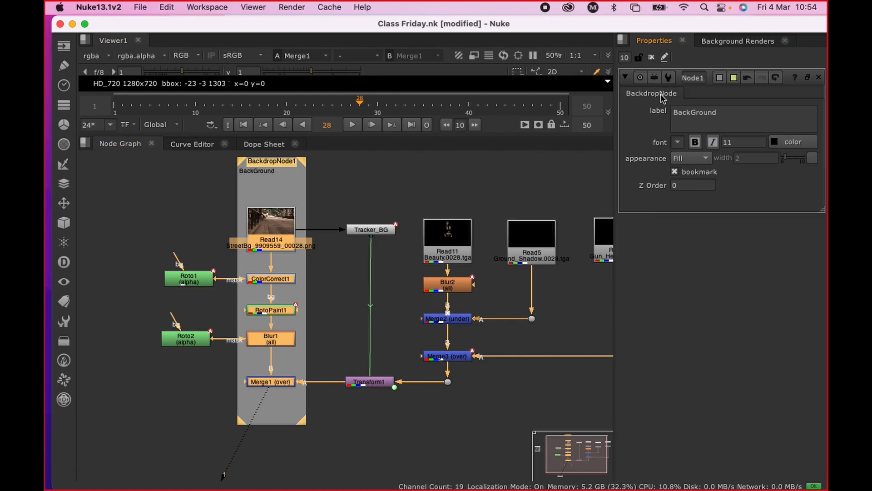
right_click(647, 95)
click(647, 94)
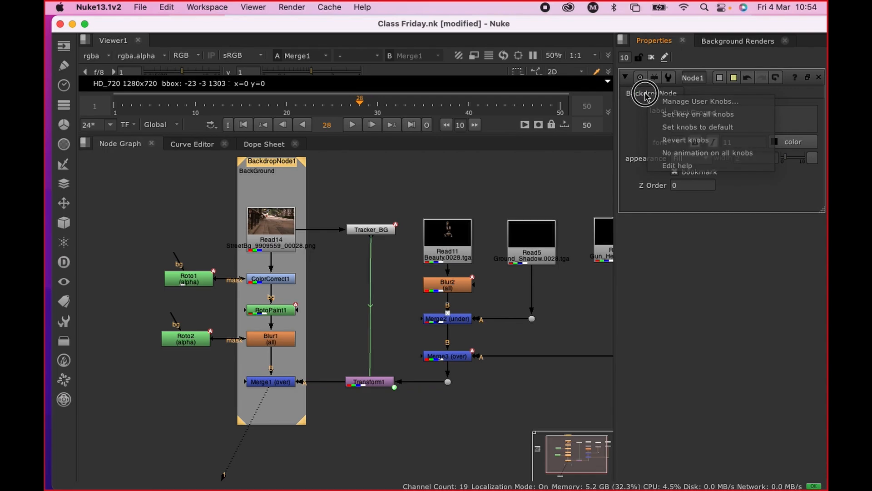
click(718, 110)
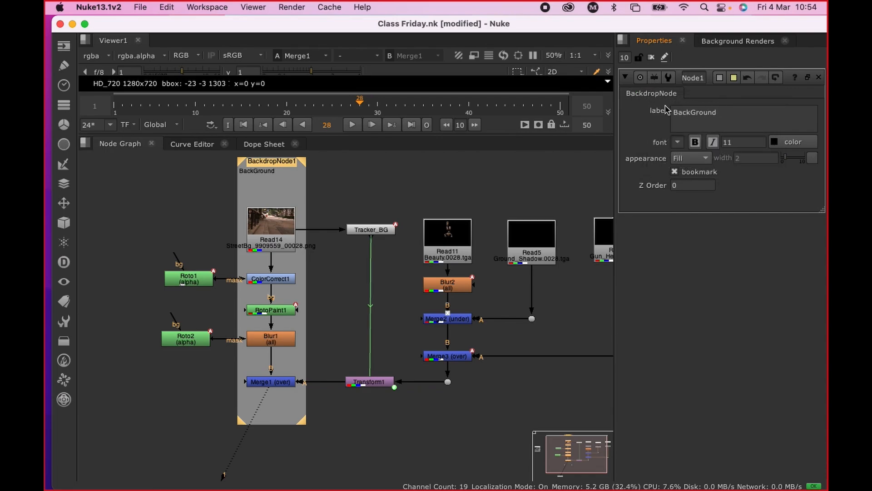
click(788, 144)
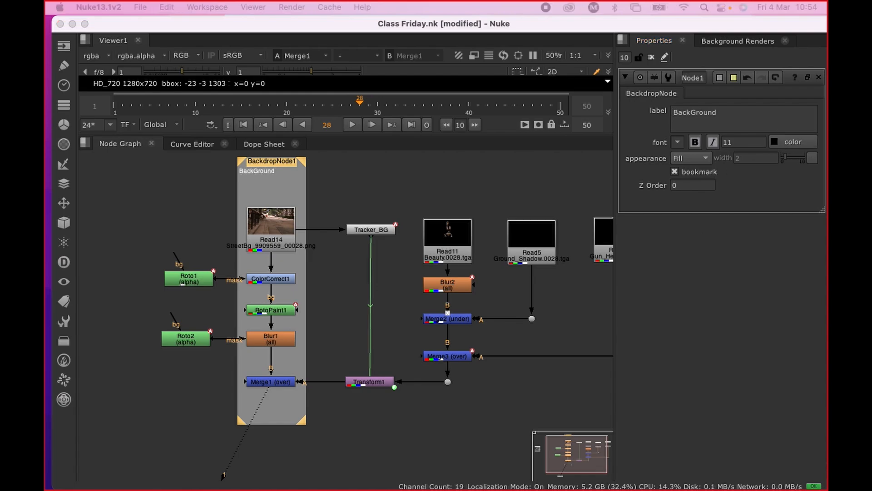
click(749, 130)
click(292, 217)
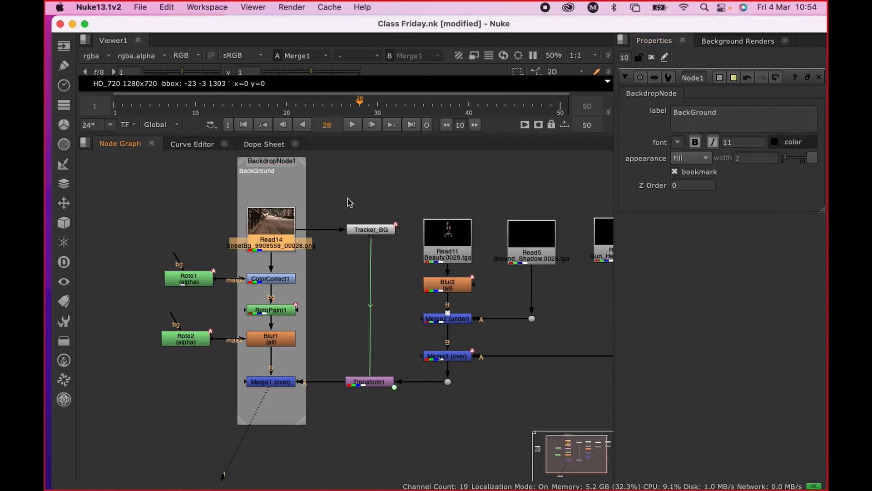
Step: Shift Roto1 and Roto2 slightly further away from the BackGround backdrop in the node graph
drag(191, 279, 182, 279)
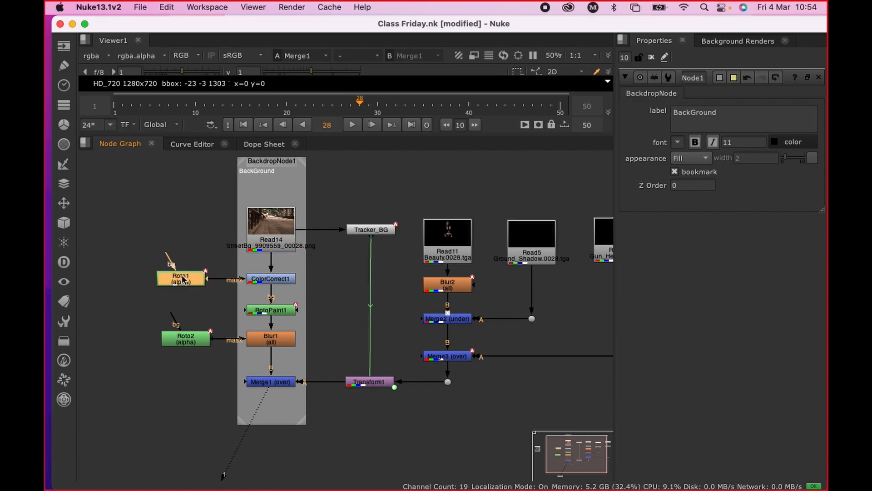
drag(195, 337, 188, 337)
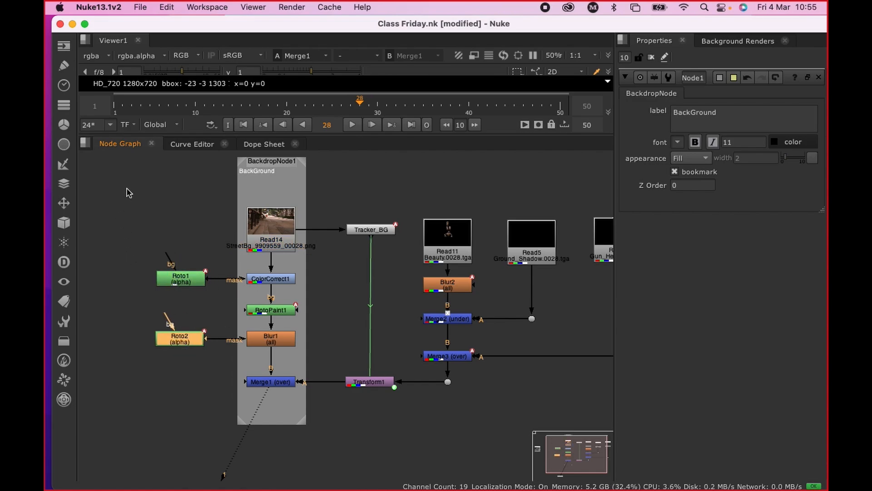
drag(117, 194, 173, 400)
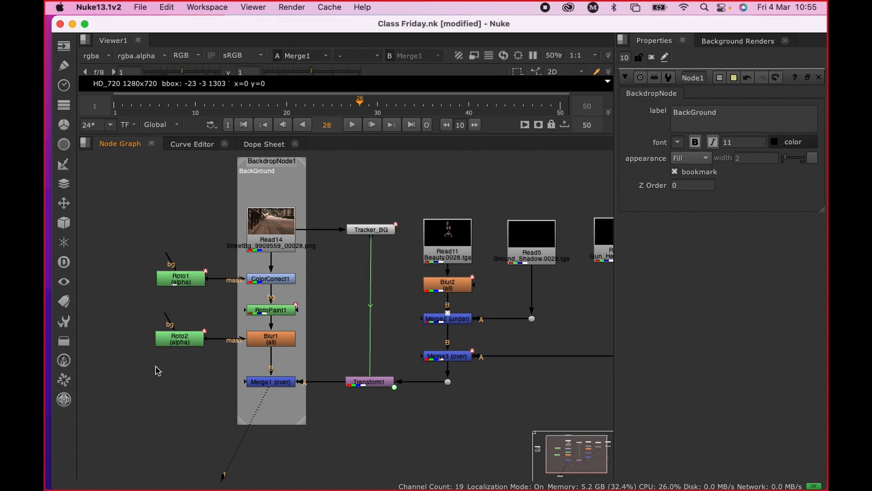
Step: Add a second backdrop and stretch it around the Roto1 and Roto2 nodes
key(Tab)
text(bac)
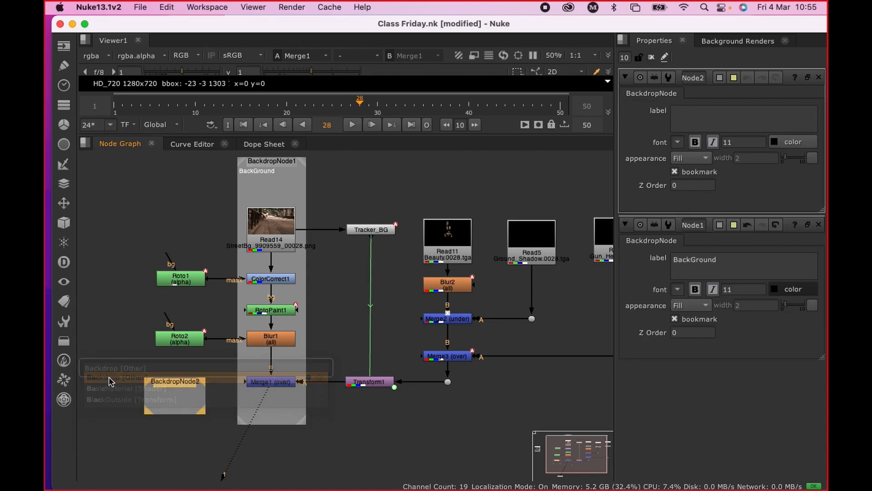
key(Return)
drag(197, 383, 202, 217)
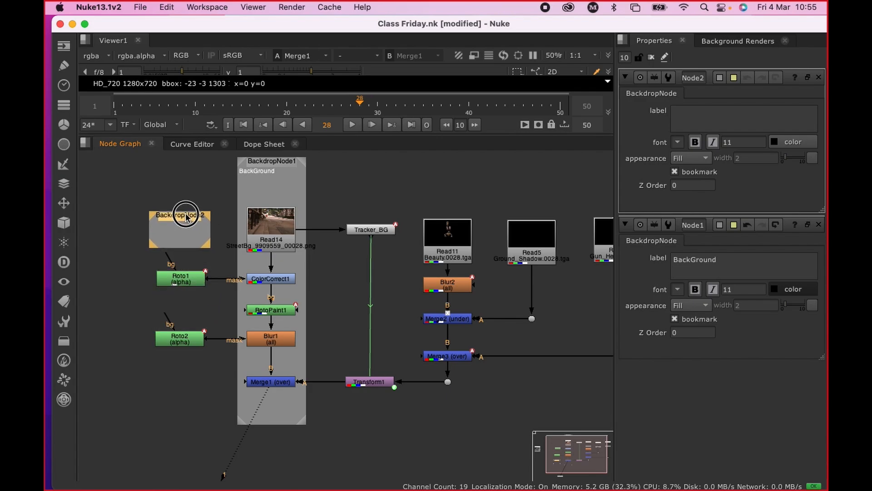
drag(210, 248, 215, 391)
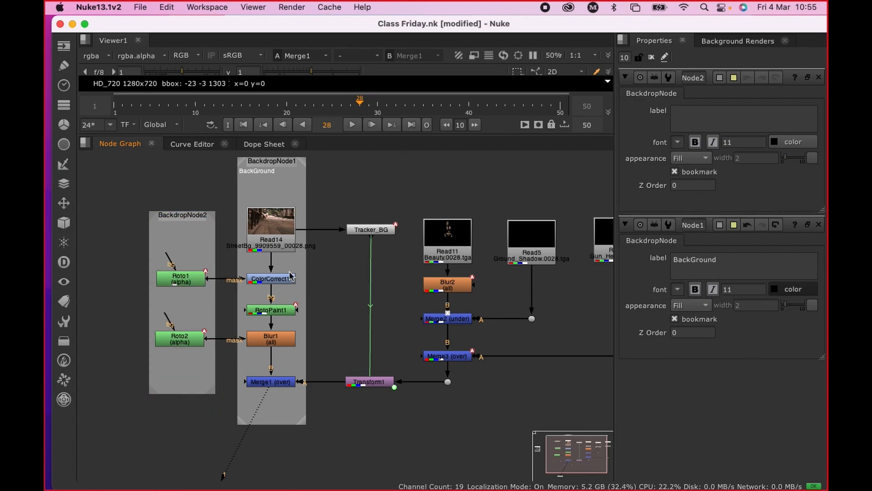
Step: Set the BackGround backdrop's tile colour to a brownish orange
click(722, 226)
click(791, 291)
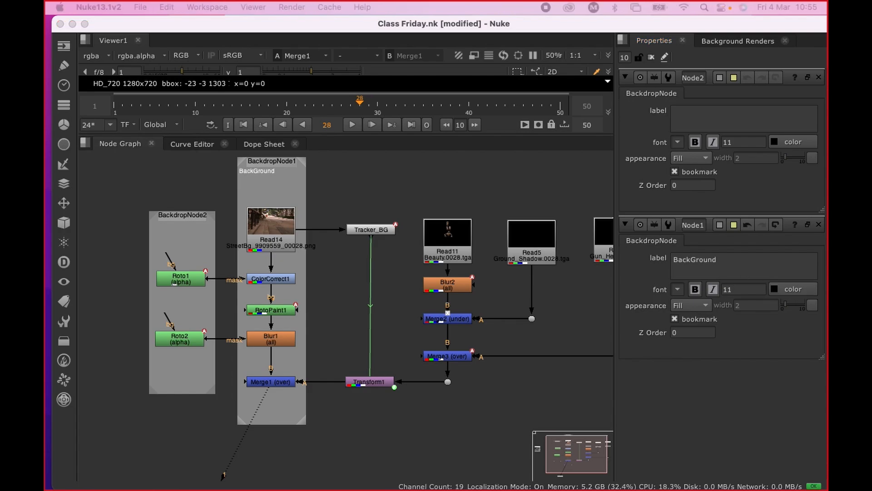
drag(154, 486, 454, 147)
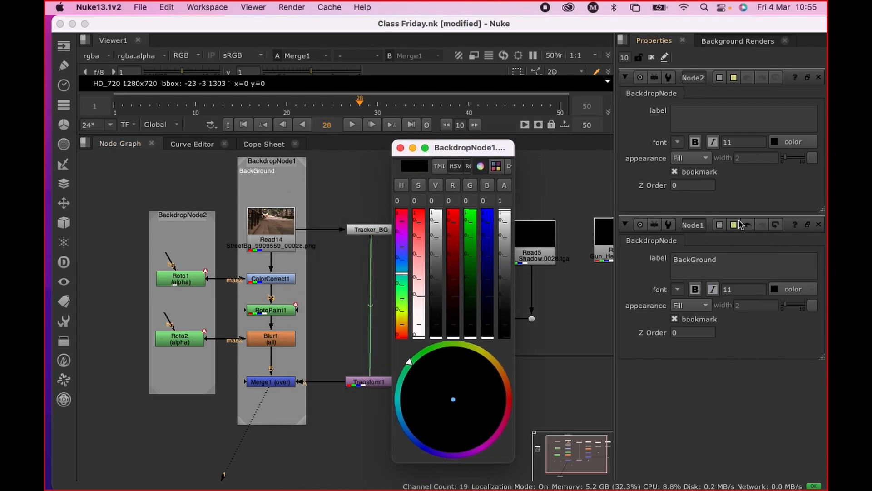
click(722, 225)
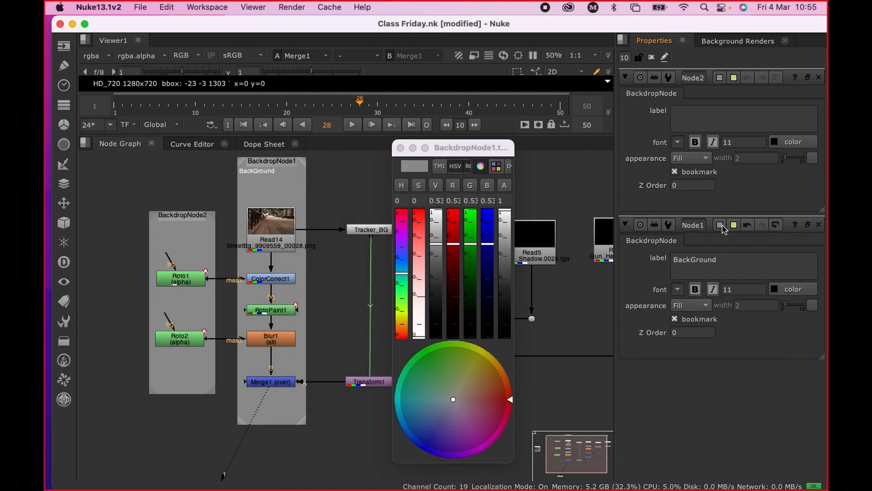
drag(458, 401, 487, 367)
click(401, 148)
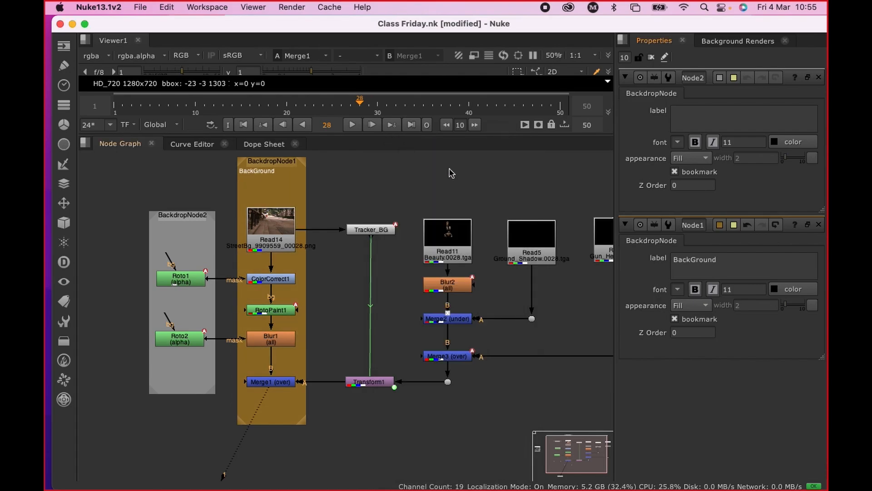
Step: Set the BackGround backdrop's tile colour to a muted, desaturated olive beige
click(176, 221)
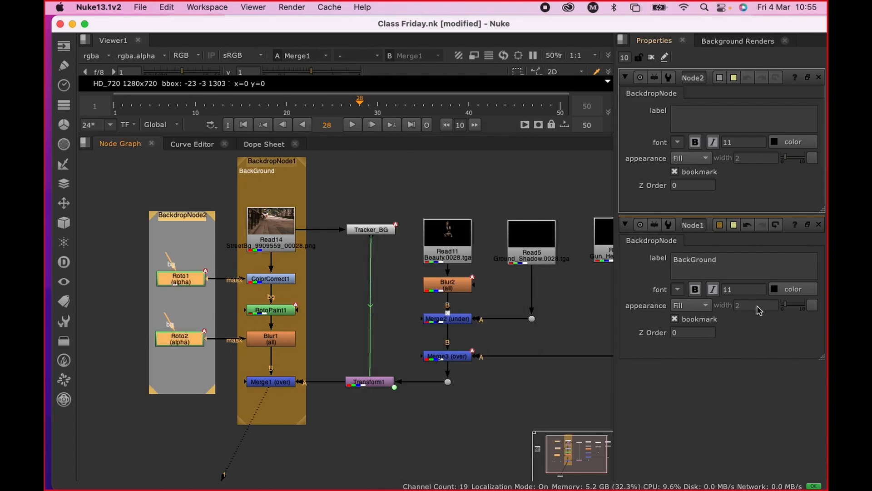
click(721, 225)
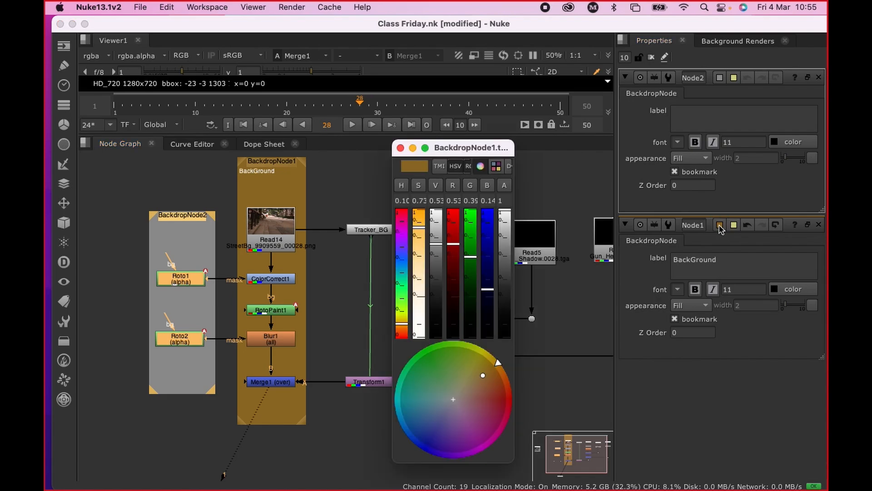
mouse_move(447, 393)
mouse_down()
mouse_move(473, 403)
mouse_move(459, 391)
mouse_up()
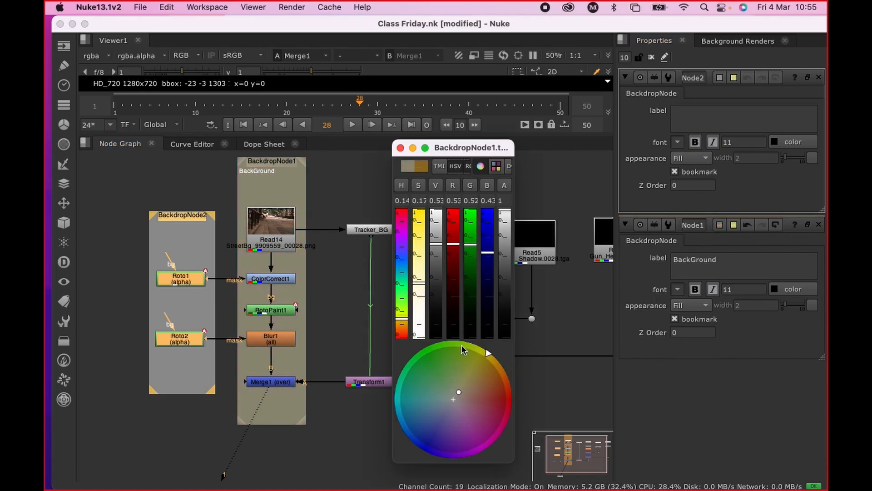
click(400, 148)
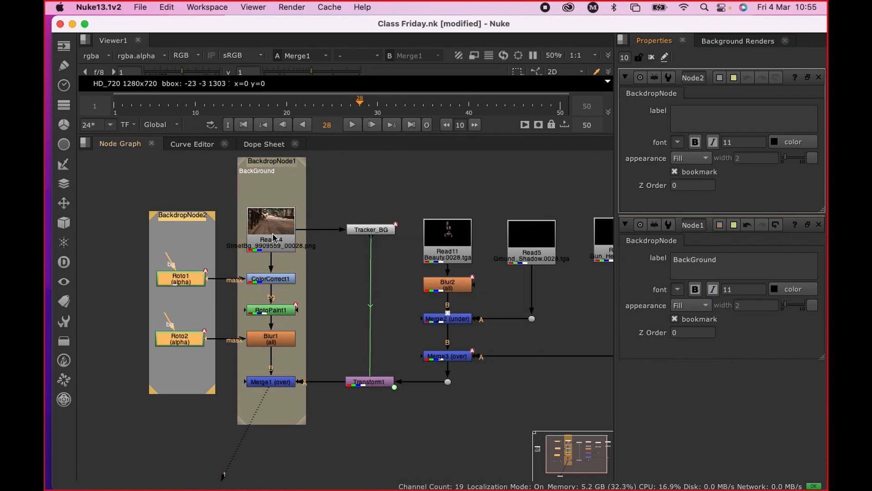
Step: Set the tile colour of the backdrop around Roto1 and Roto2 to purple
click(720, 77)
mouse_move(470, 252)
mouse_down()
mouse_move(467, 273)
mouse_move(469, 260)
mouse_up()
click(400, 148)
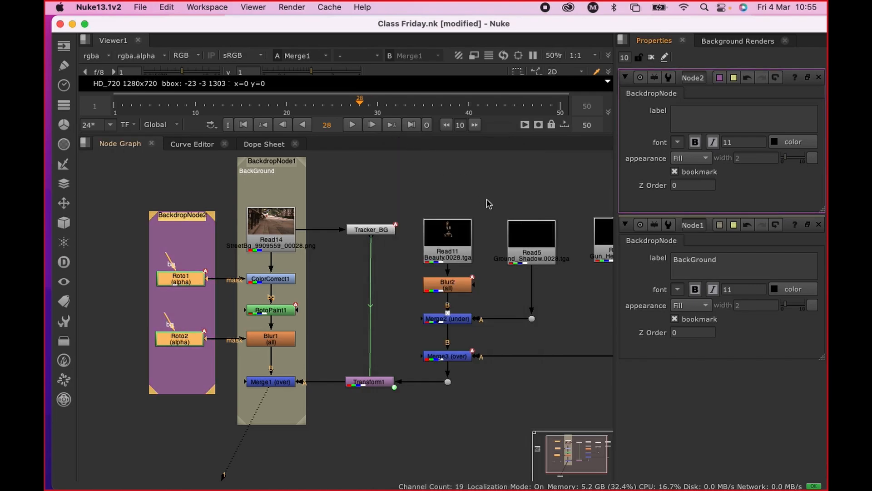
scroll(404, 259, down, 2)
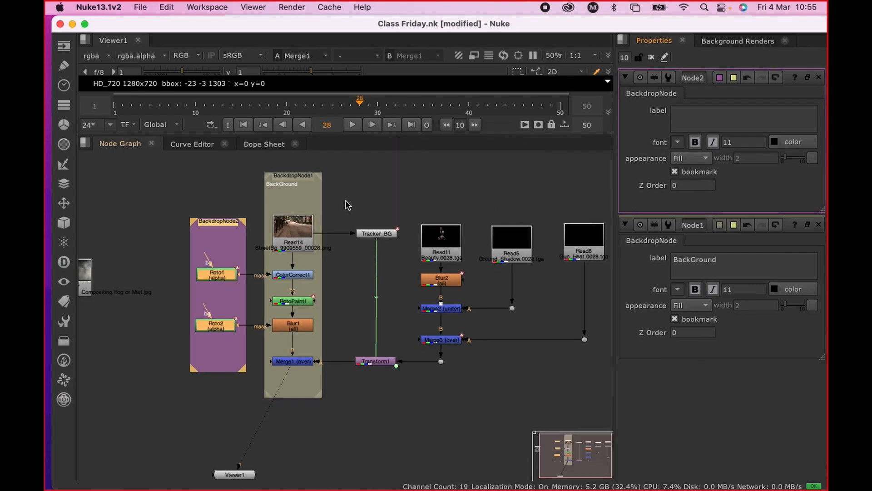
drag(338, 205, 416, 418)
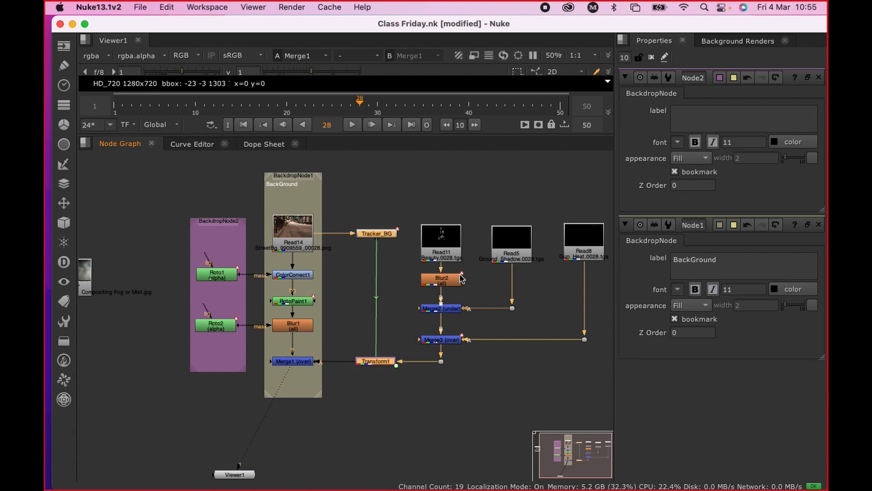
click(447, 204)
drag(404, 190, 605, 411)
click(483, 395)
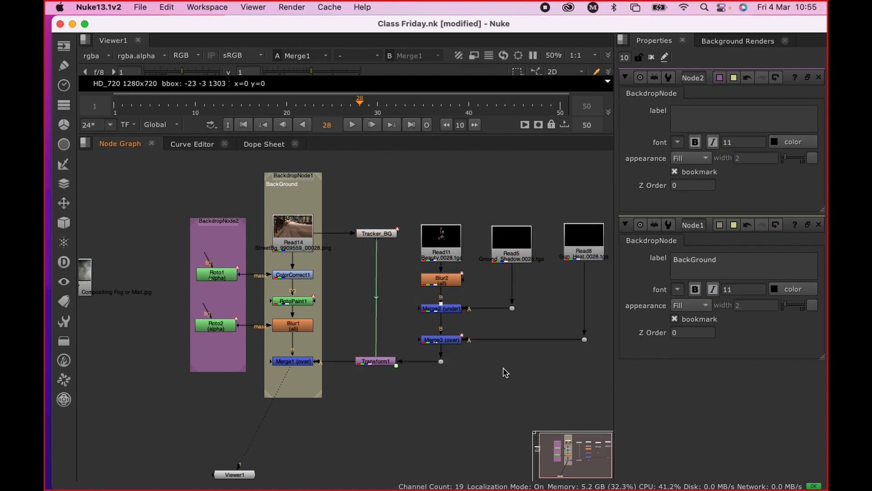
Step: Add a third backdrop and stretch it around the Read11, Read5 and Read8 nodes with their Blur2, Merge2 and Merge3 nodes
key(Tab)
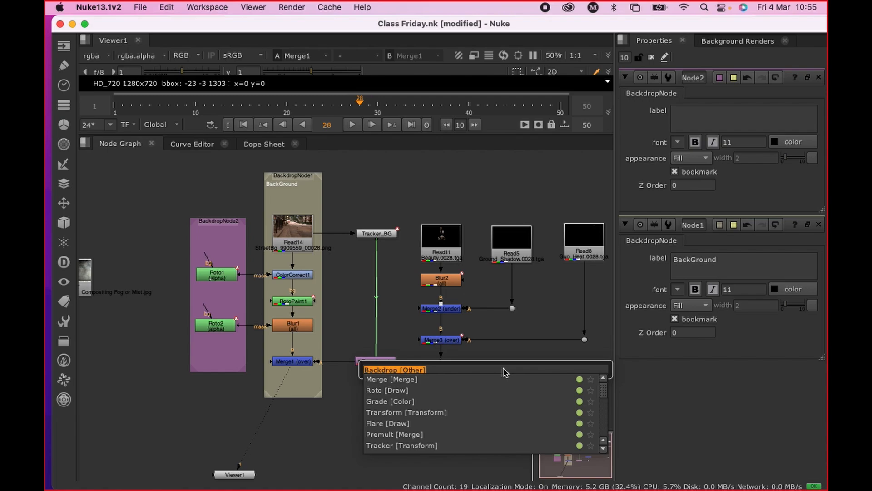
text(back)
key(Return)
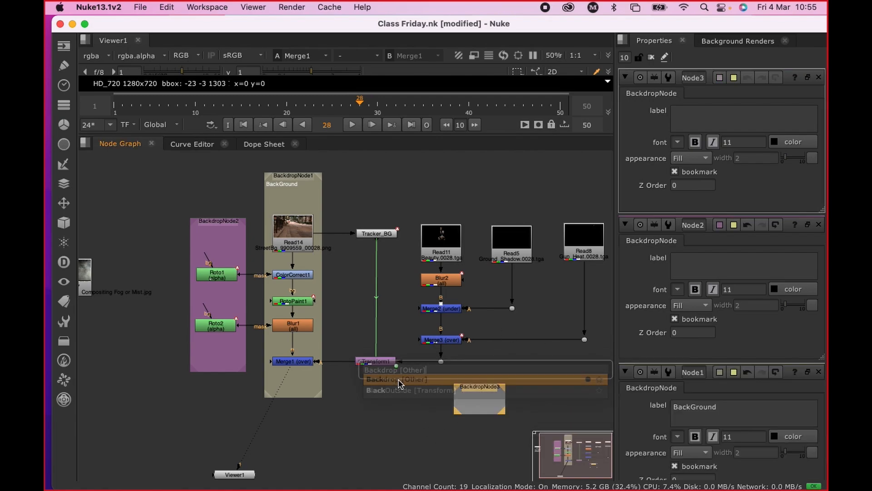
drag(484, 387, 566, 389)
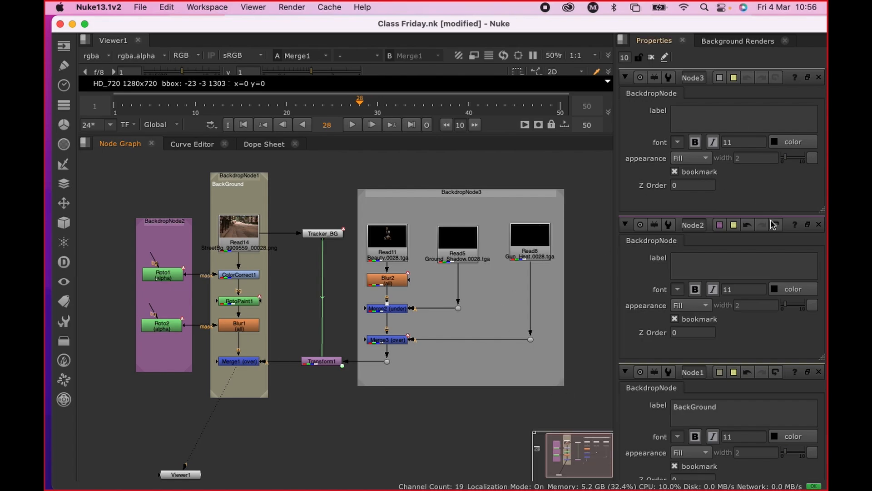
Step: Label the new backdrop "3d Elements" and set its tile colour to light green
click(686, 117)
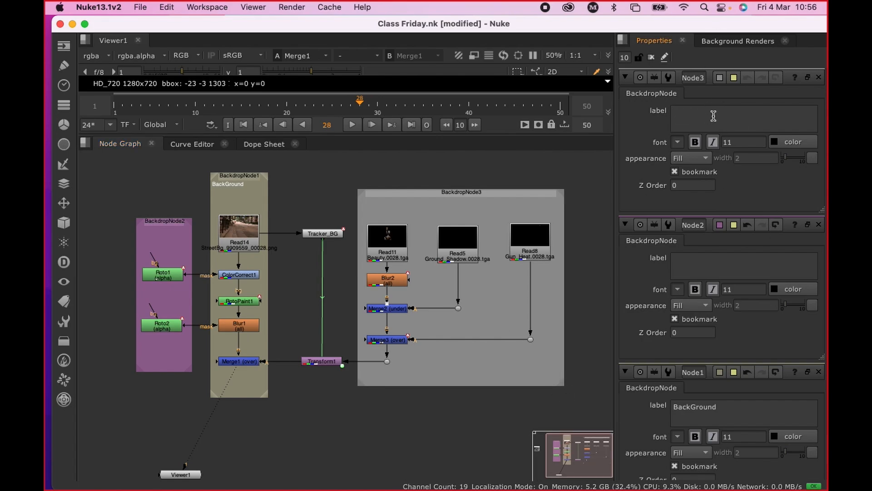
text(3d Elements)
click(720, 78)
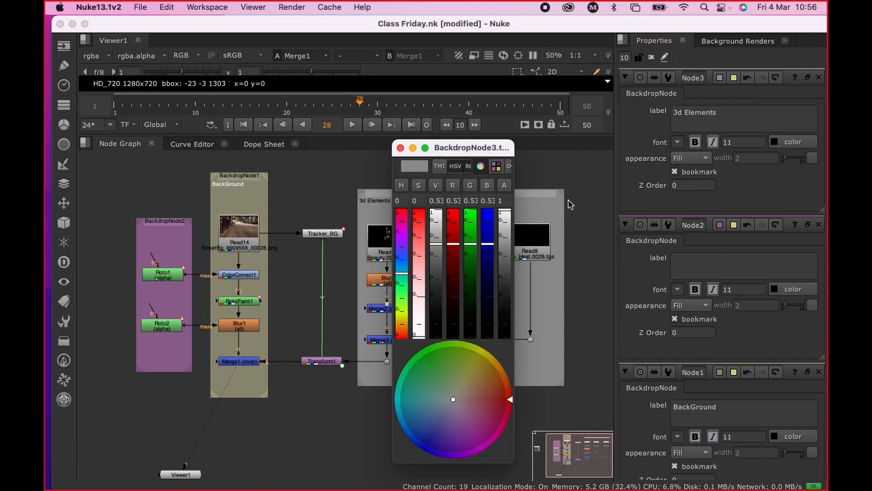
drag(475, 243, 474, 213)
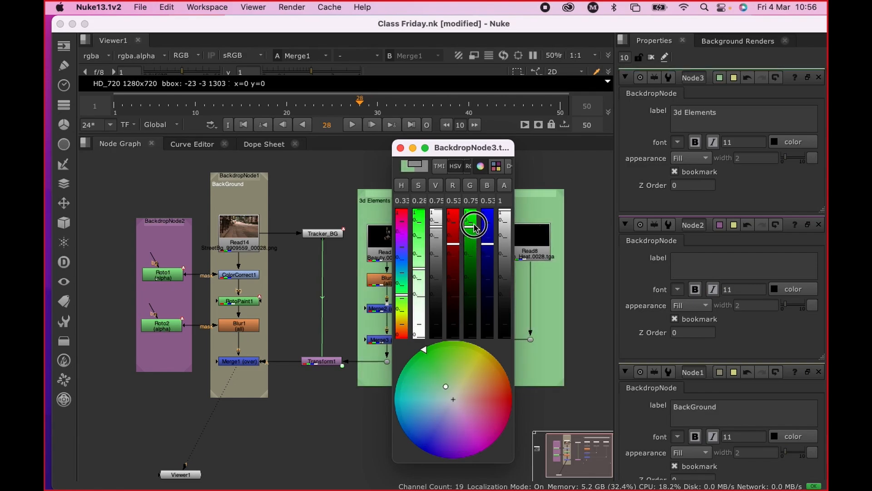
click(400, 147)
Step: Move the 3d Elements backdrop with its nodes slightly farther away from the Tracker_BG and Transform1 nodes
scroll(399, 203, down, 5)
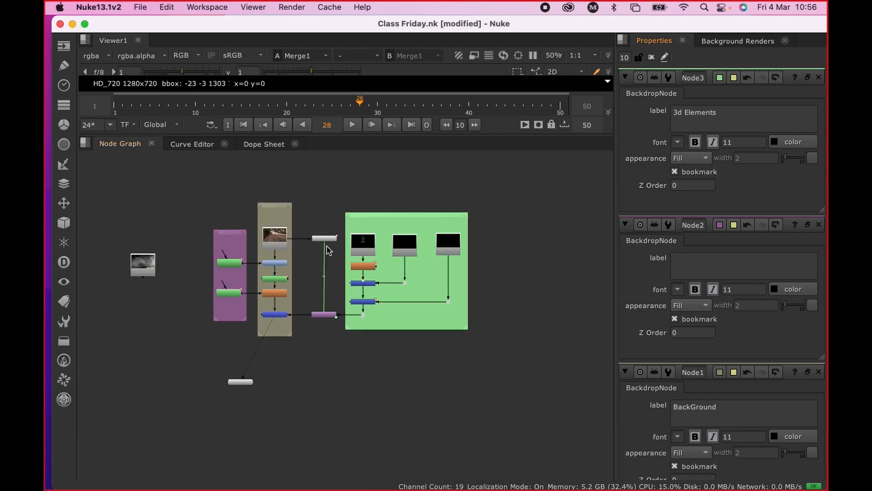
scroll(406, 239, up, 4)
drag(412, 200, 427, 243)
scroll(435, 276, down, 2)
scroll(352, 245, up, 5)
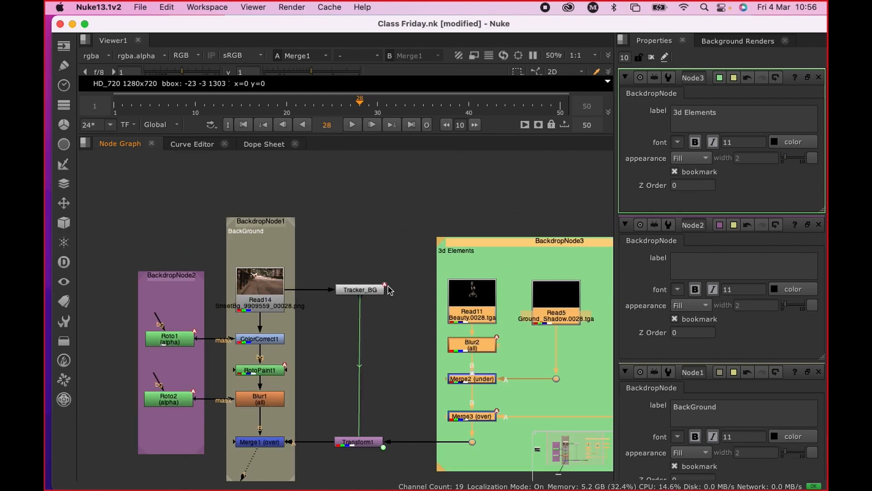
Step: Move the Read7 fog image node closer to the purple backdrop around the roto nodes
middle_drag(343, 186, 341, 187)
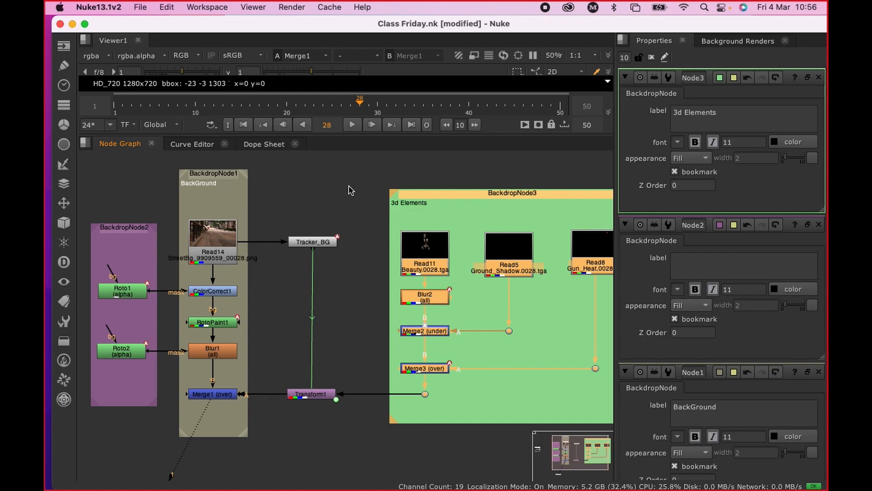
scroll(359, 240, down, 1)
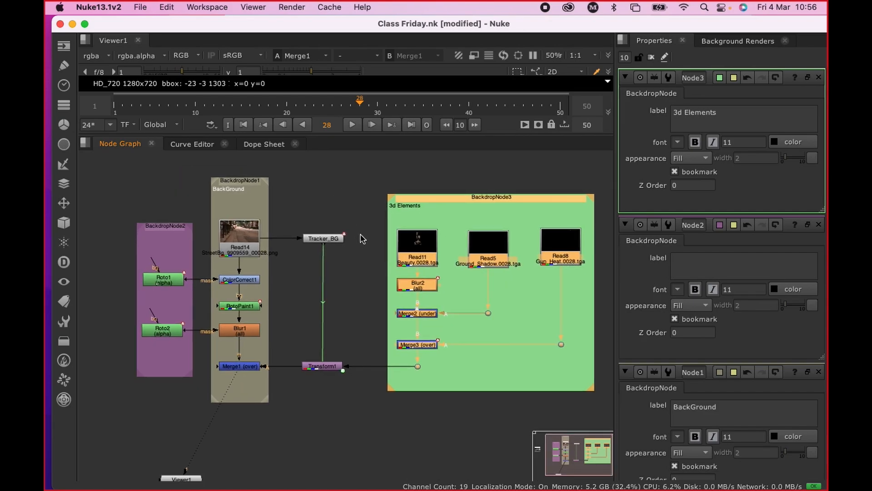
middle_drag(361, 234, 416, 222)
scroll(155, 254, down, 1)
scroll(154, 254, up, 1)
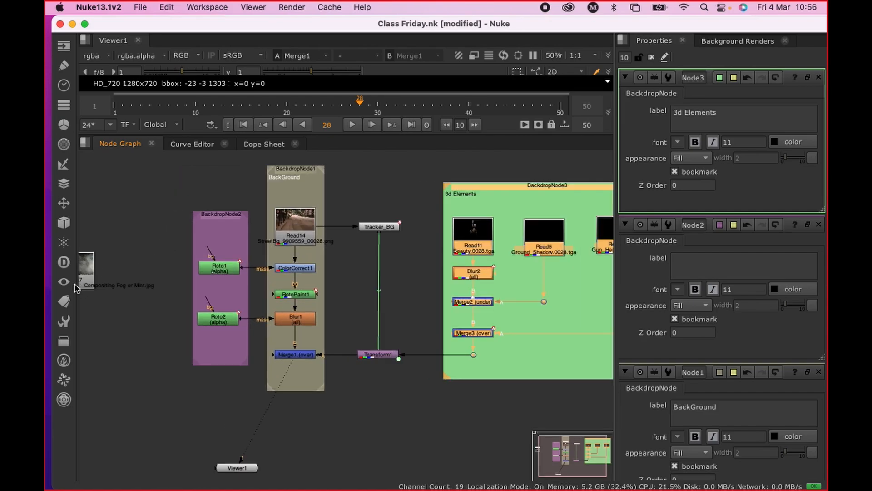
drag(77, 287, 118, 248)
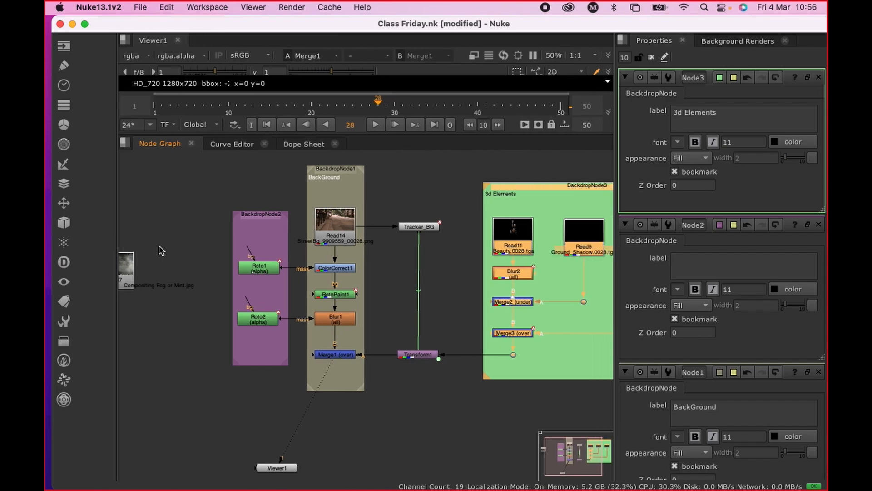
drag(125, 283, 186, 261)
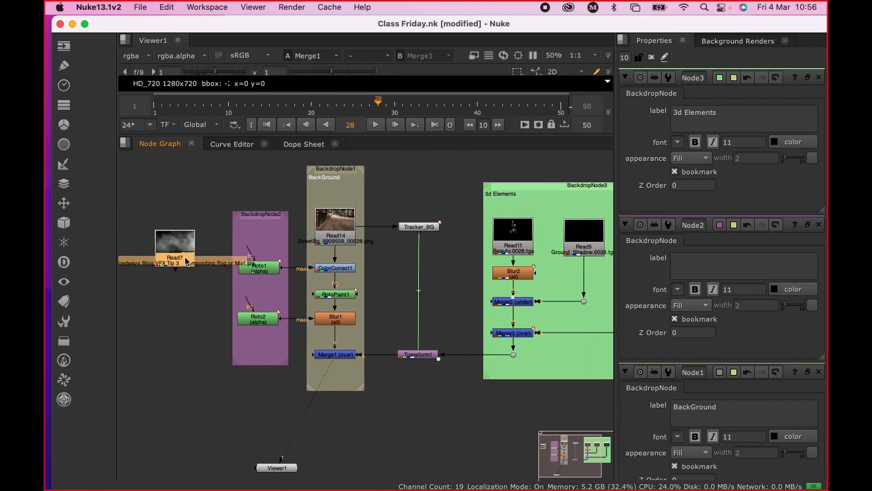
Step: Show the Read7 fog image in the viewer and return the viewer to the Merge1 output
key(1)
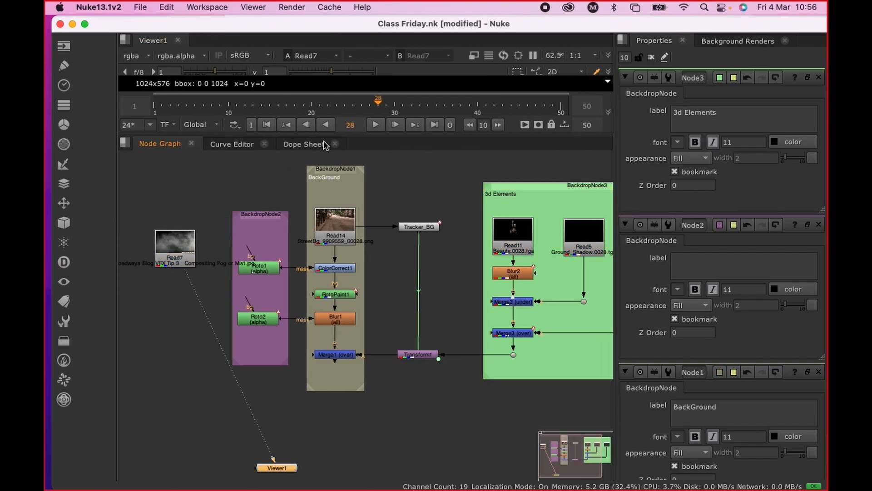
mouse_move(325, 139)
mouse_down()
mouse_move(288, 399)
mouse_move(305, 226)
mouse_move(301, 377)
mouse_move(320, 147)
mouse_up()
click(346, 366)
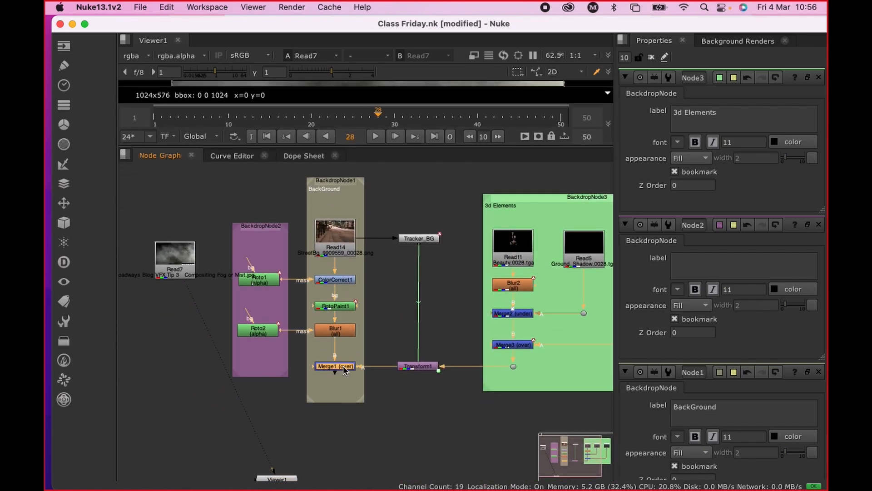
key(1)
scroll(404, 272, down, 3)
scroll(363, 306, up, 2)
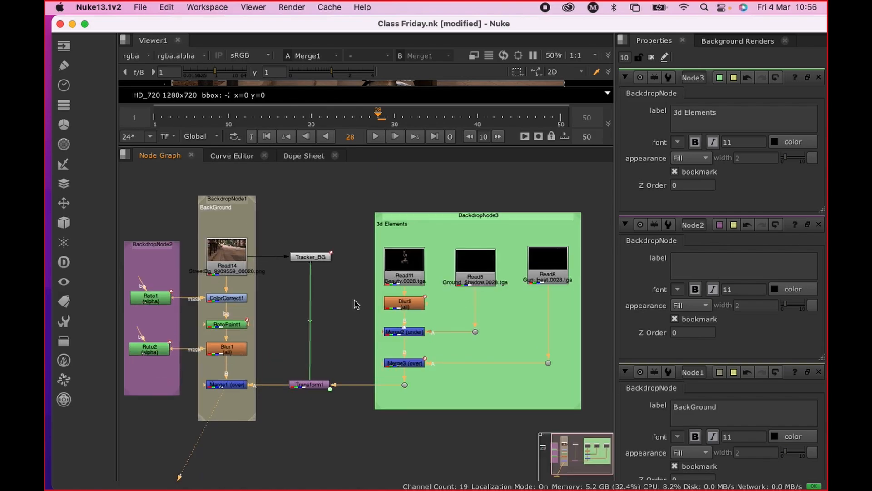